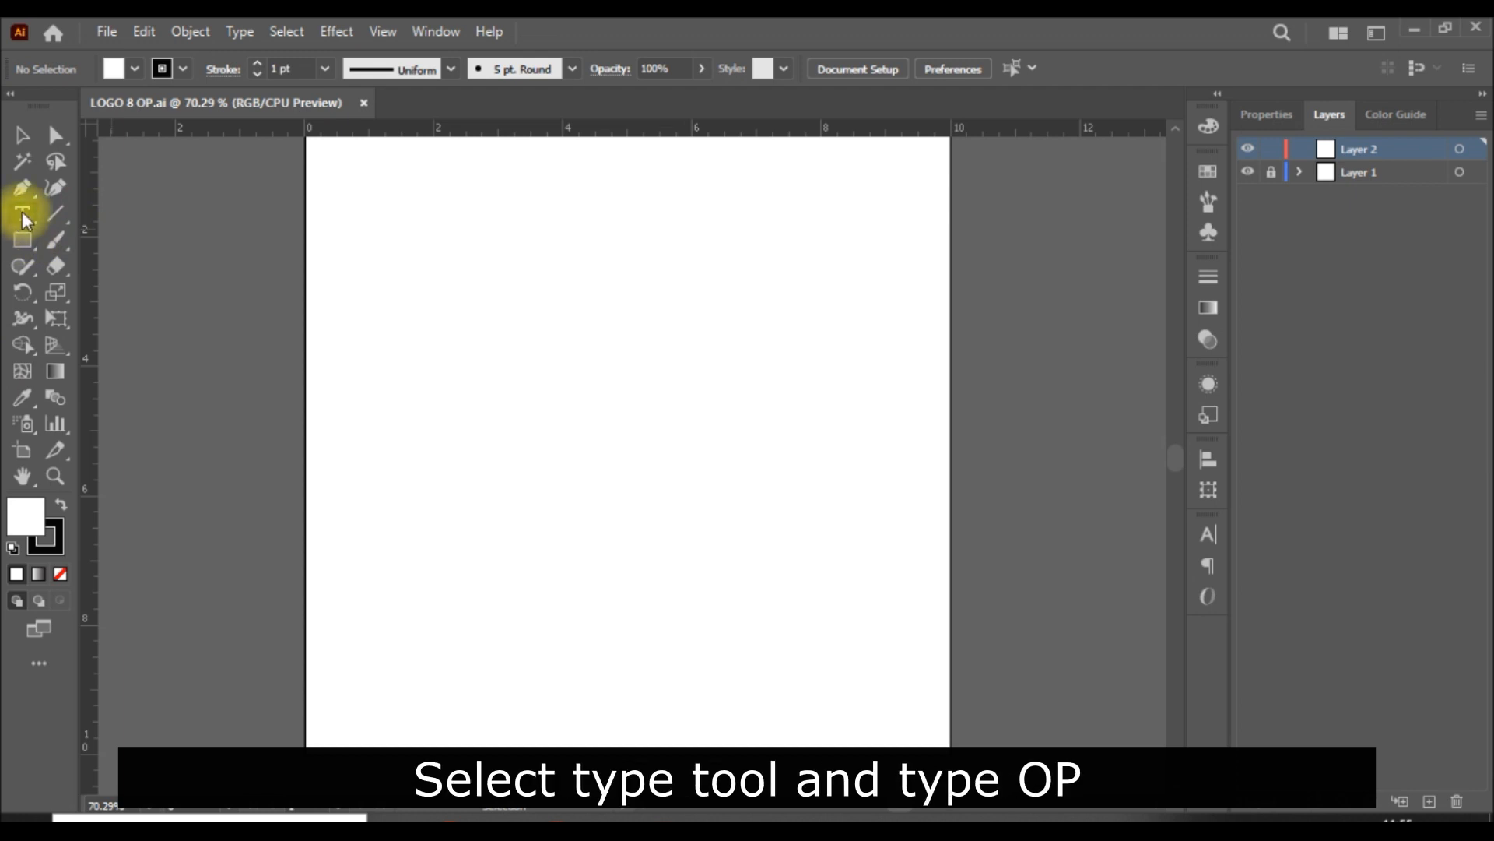
Step: Add the point text "OP" in the upper part of the artboard with the Type tool
left_click(481, 319)
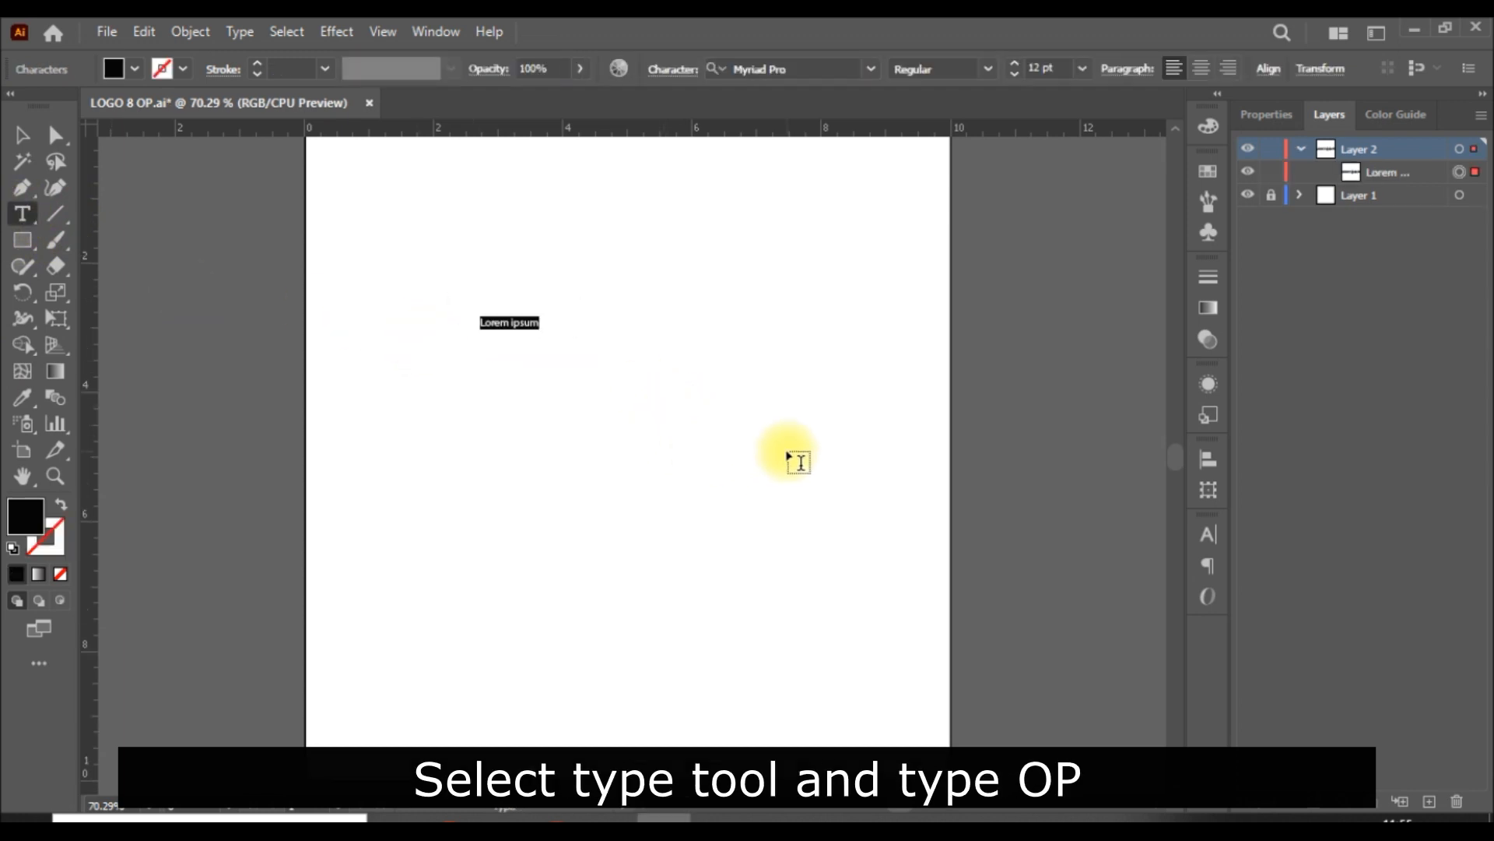
type("OP")
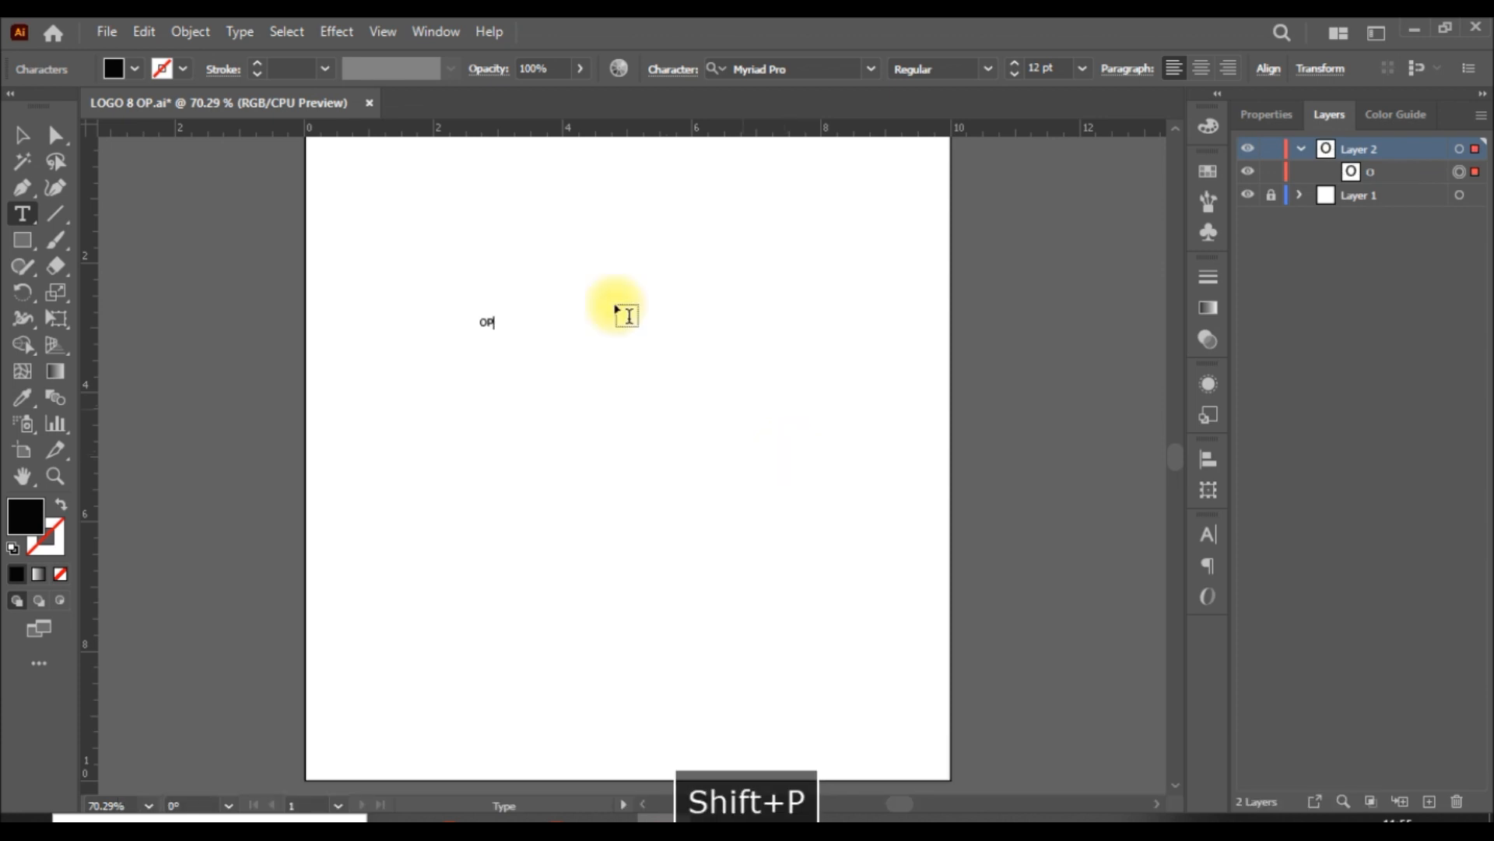
left_click(21, 135)
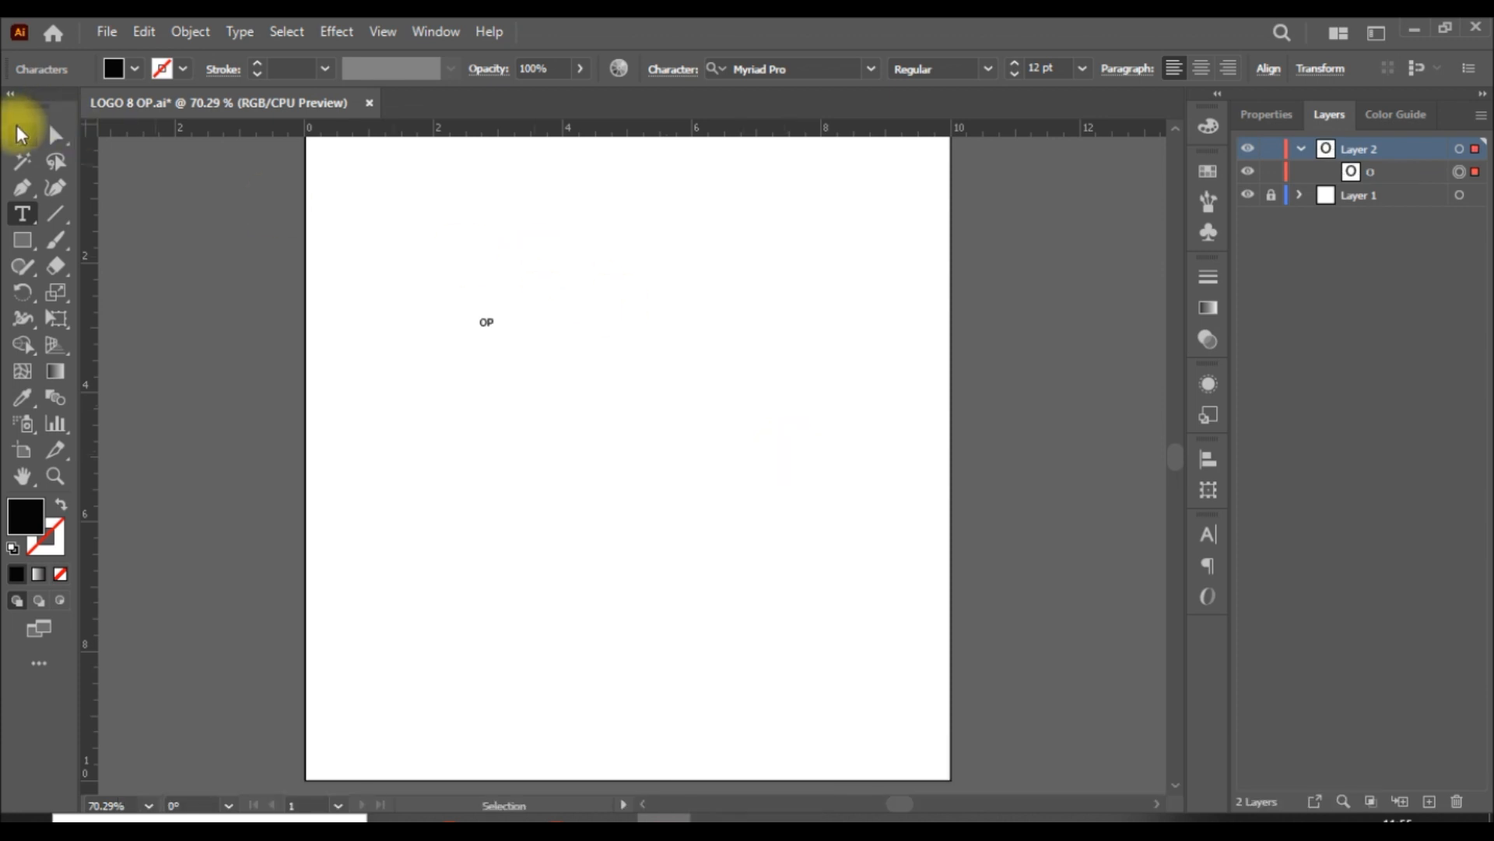
Step: Set the OP text's font size to 500 pt and move the text to the middle of the artboard
left_click(1046, 67)
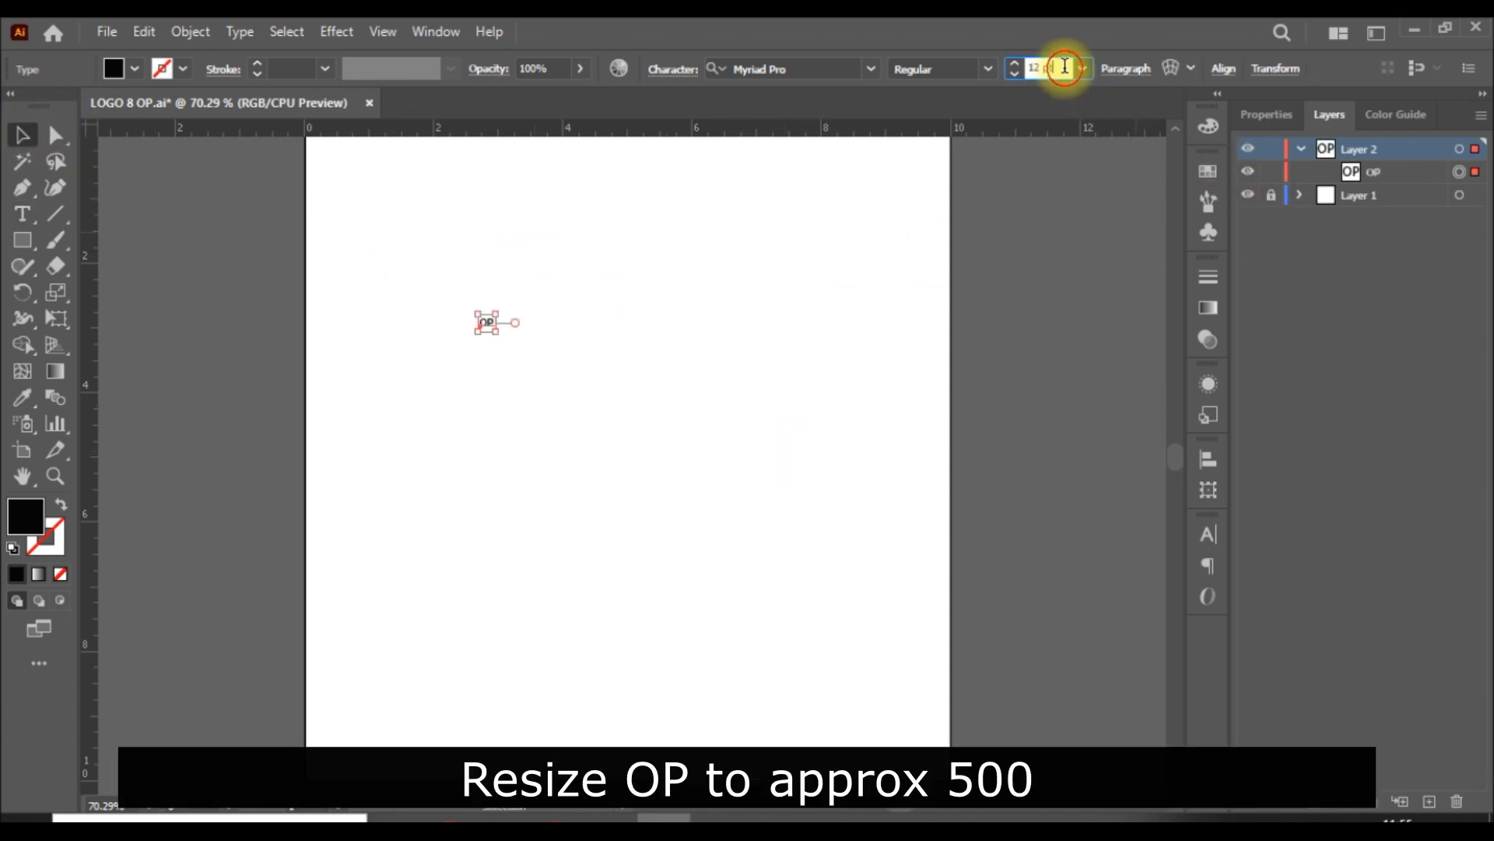
type("500")
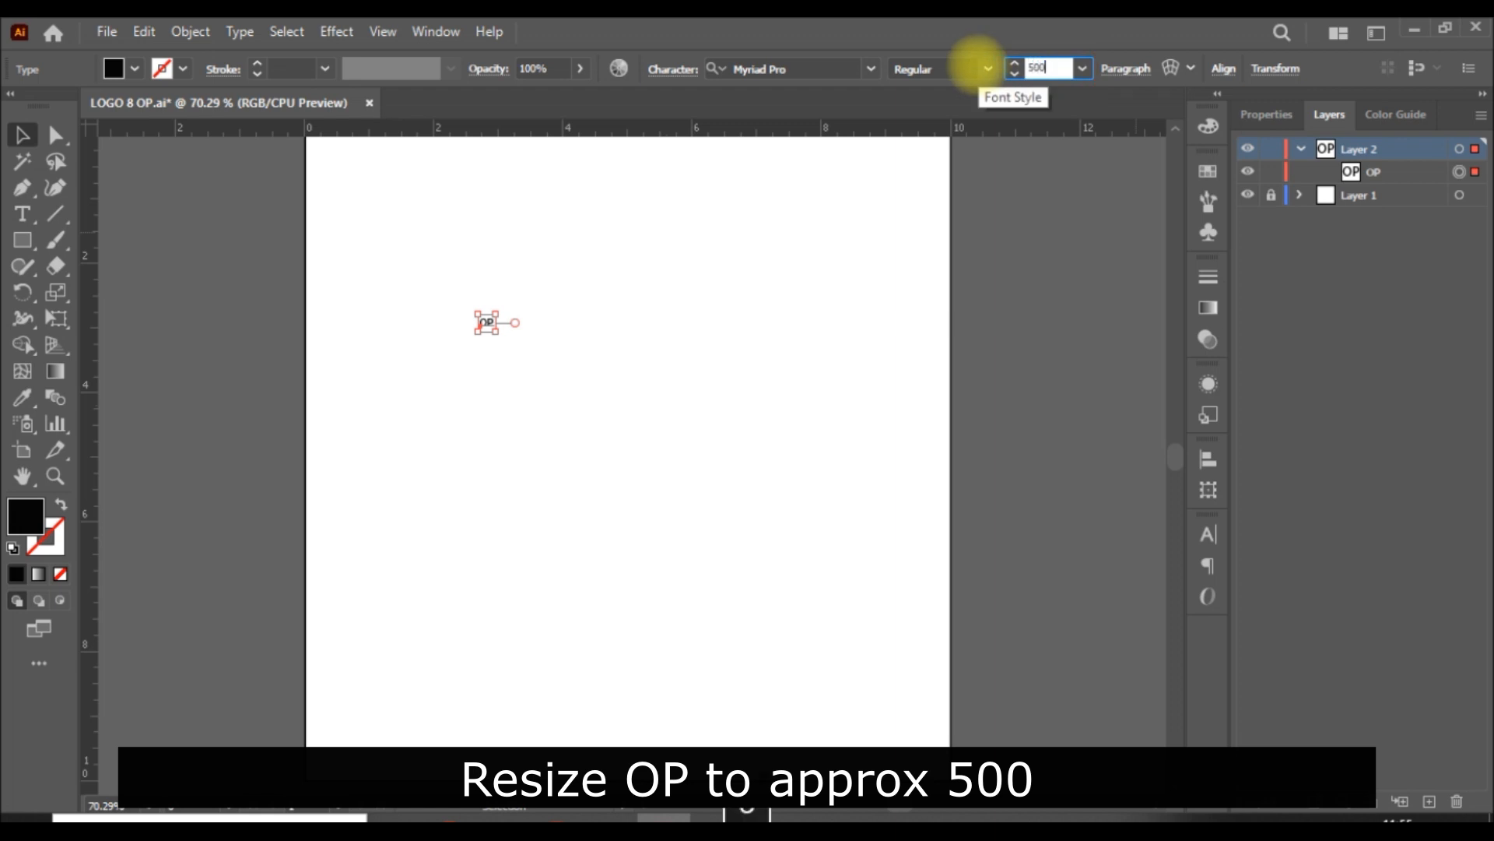
key("Return")
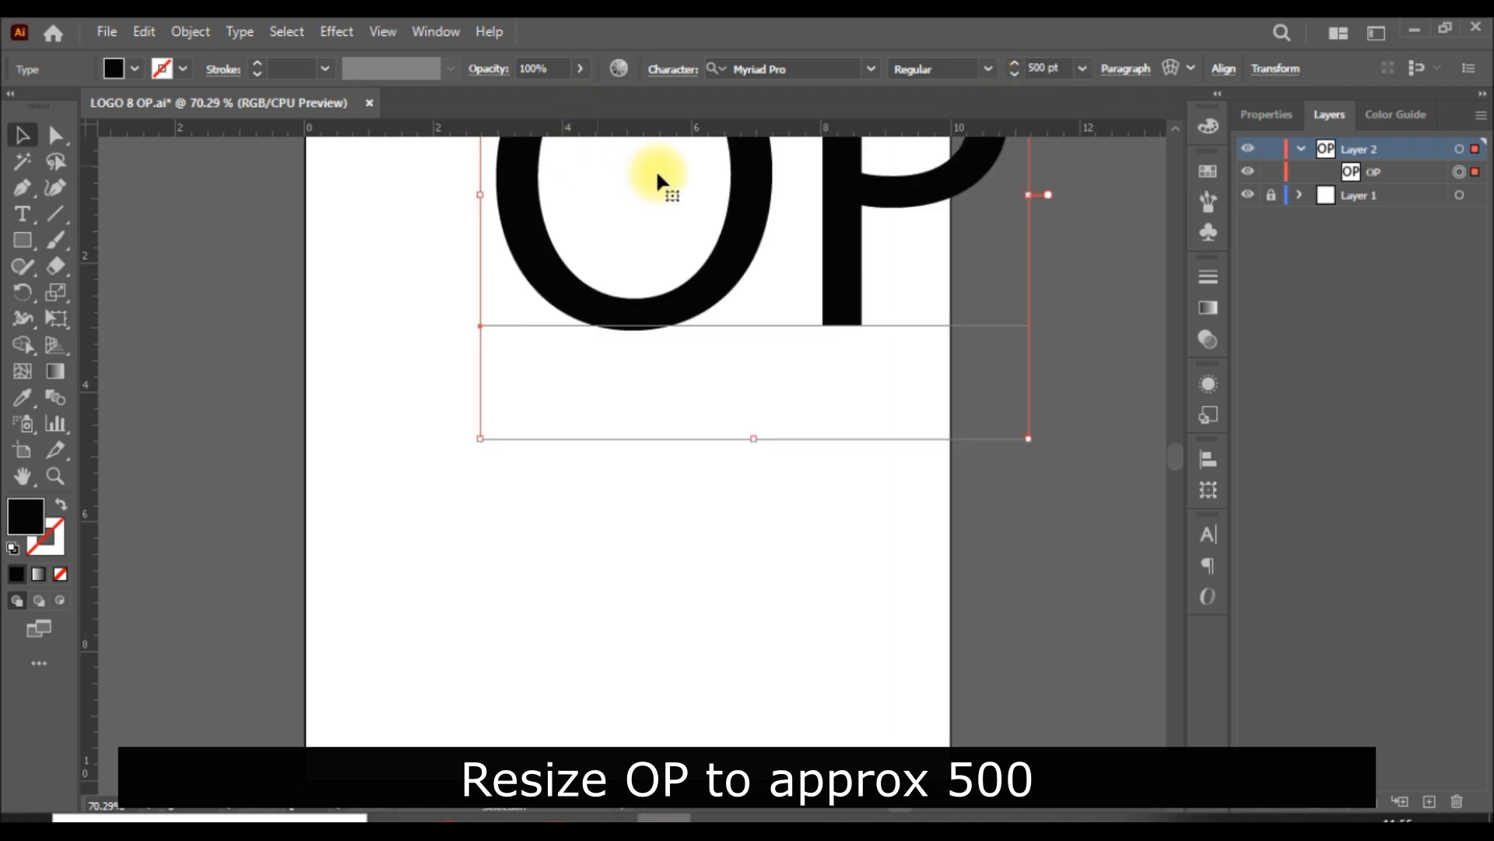
left_click_drag(844, 167, 713, 459)
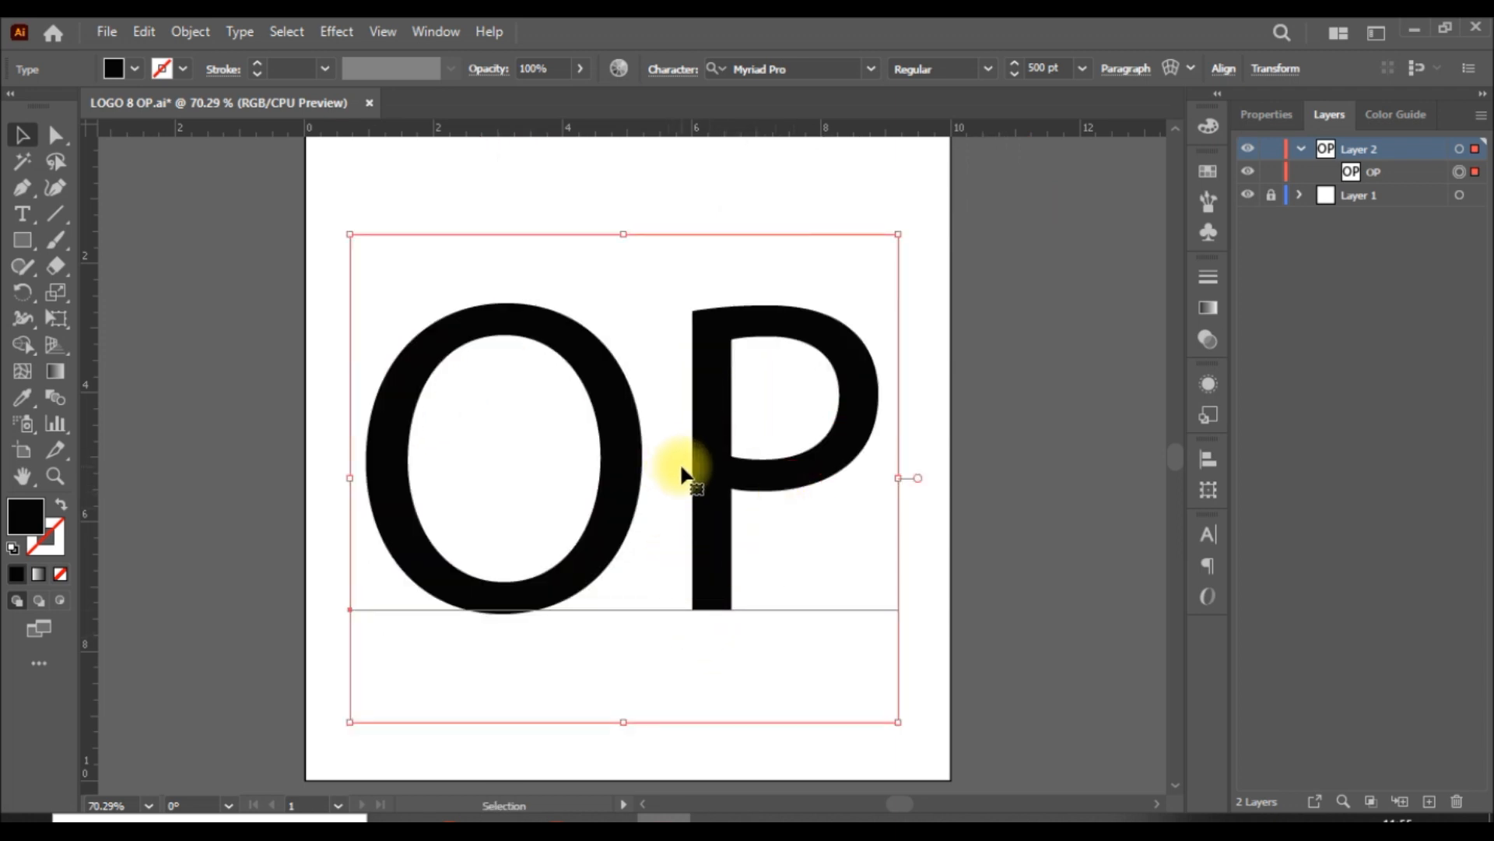
mouse_move(684, 470)
left_mouse_down()
mouse_move(719, 470)
mouse_move(690, 446)
left_mouse_up()
Step: Cut the P out of the OP text and paste it as a separate text object to the right of the O
double_click(690, 447)
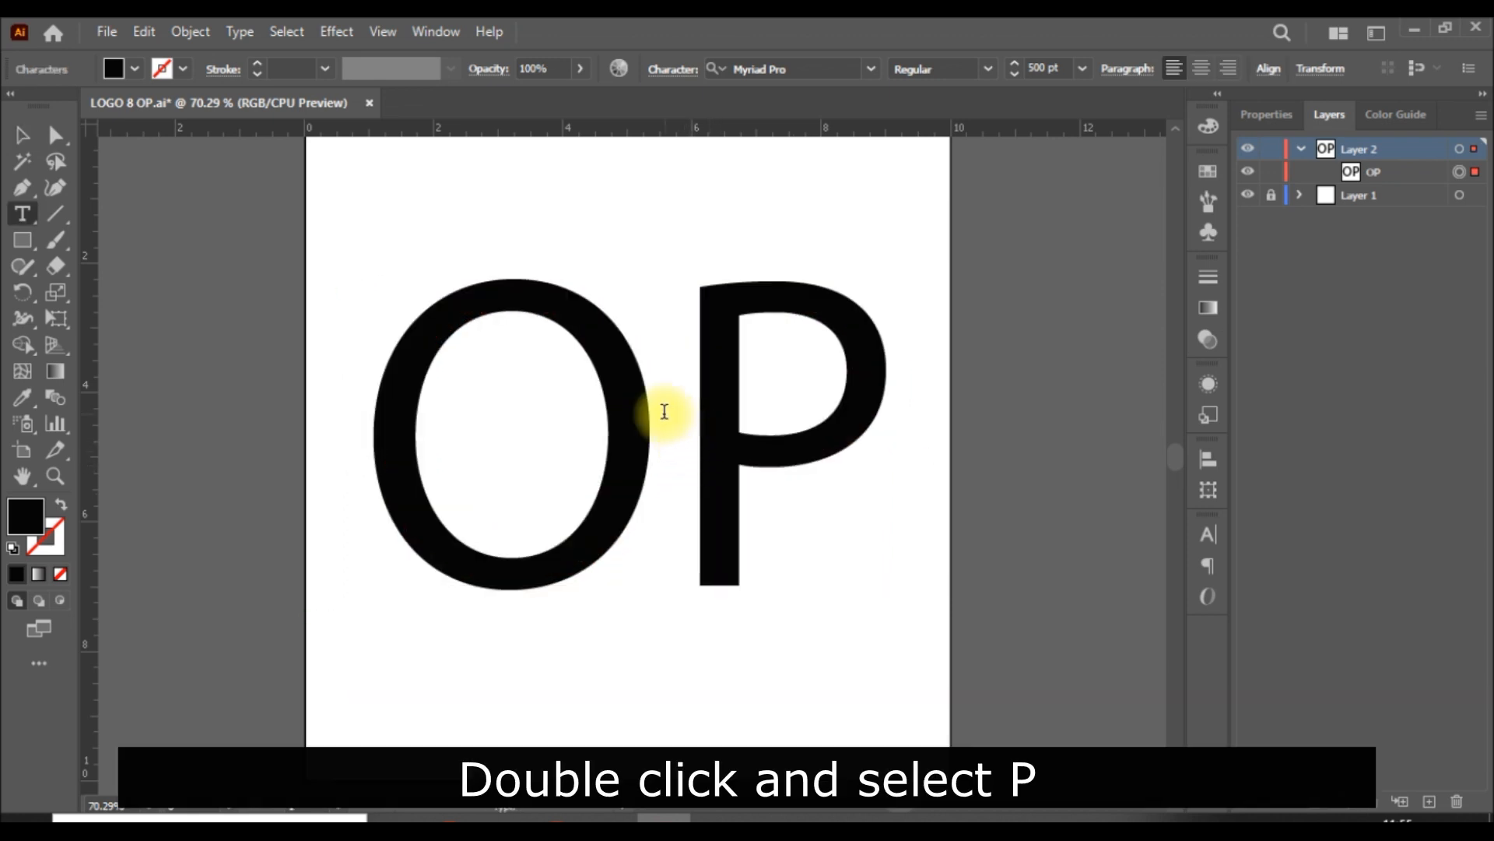
left_click_drag(670, 411, 841, 417)
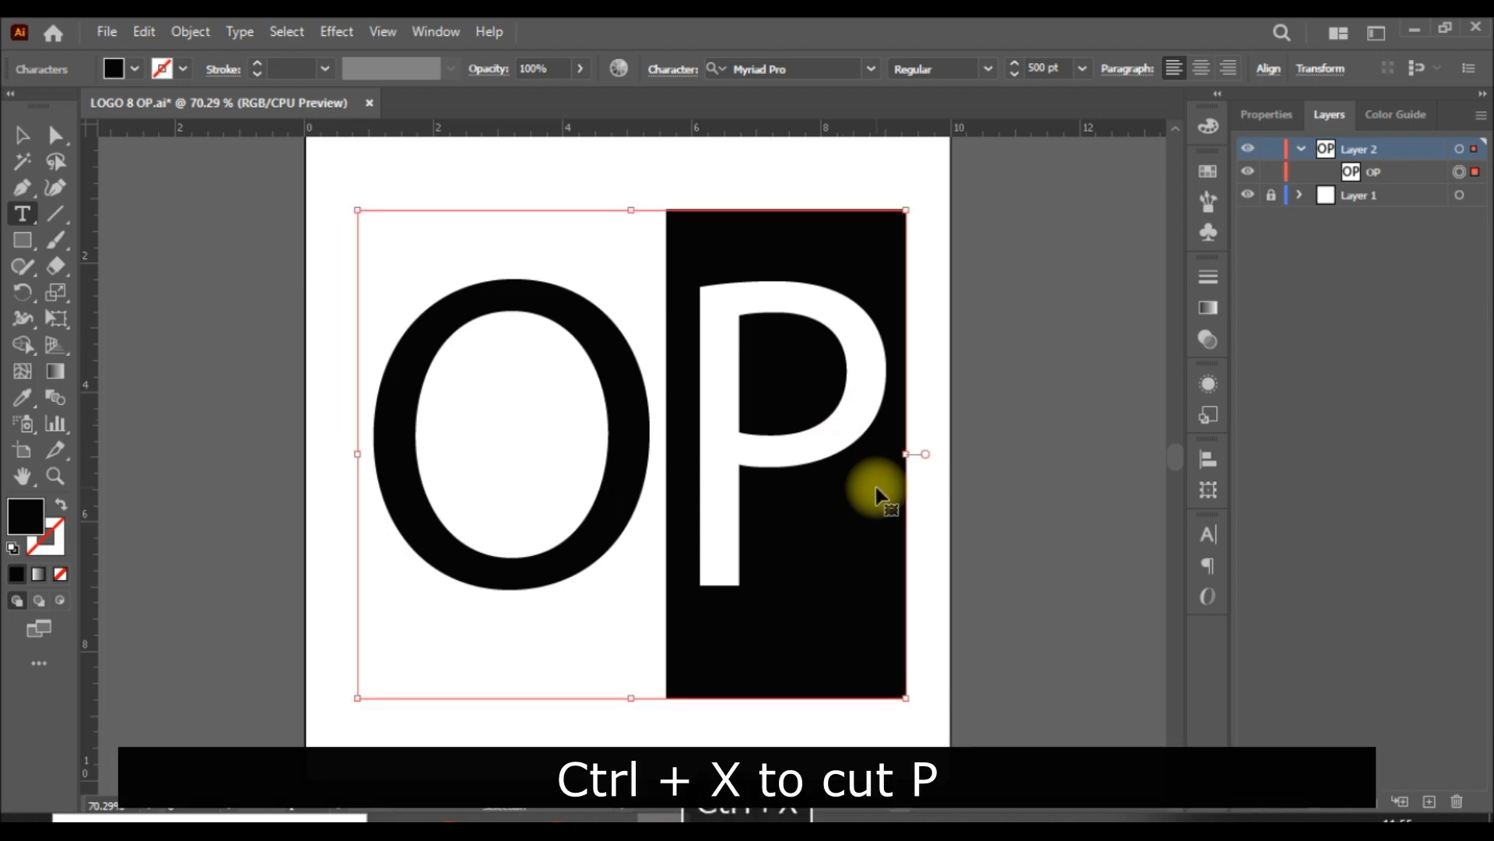
key("ctrl+x")
left_click(22, 139)
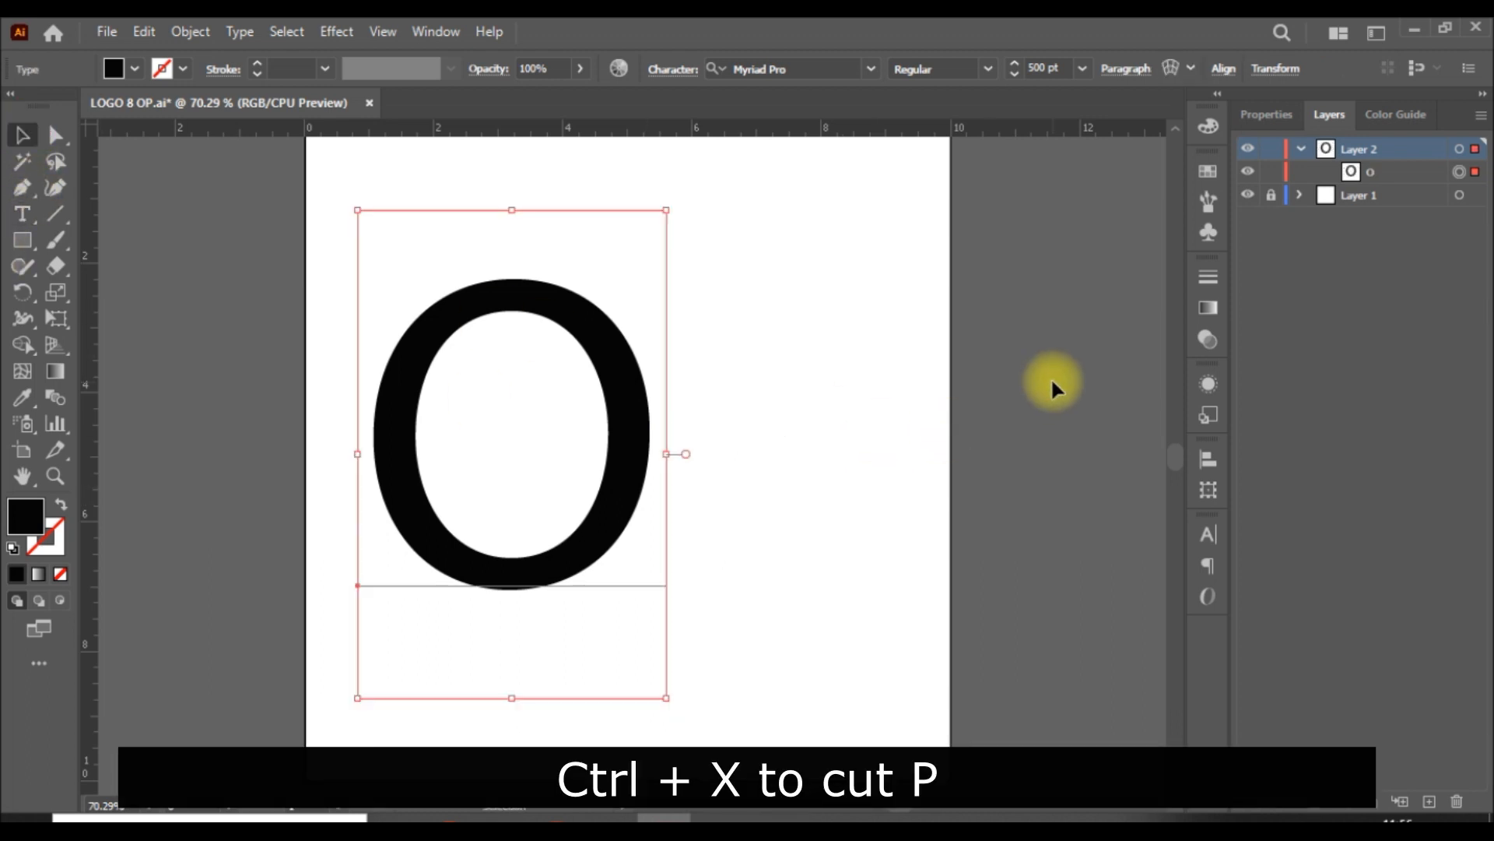
left_click(1009, 393)
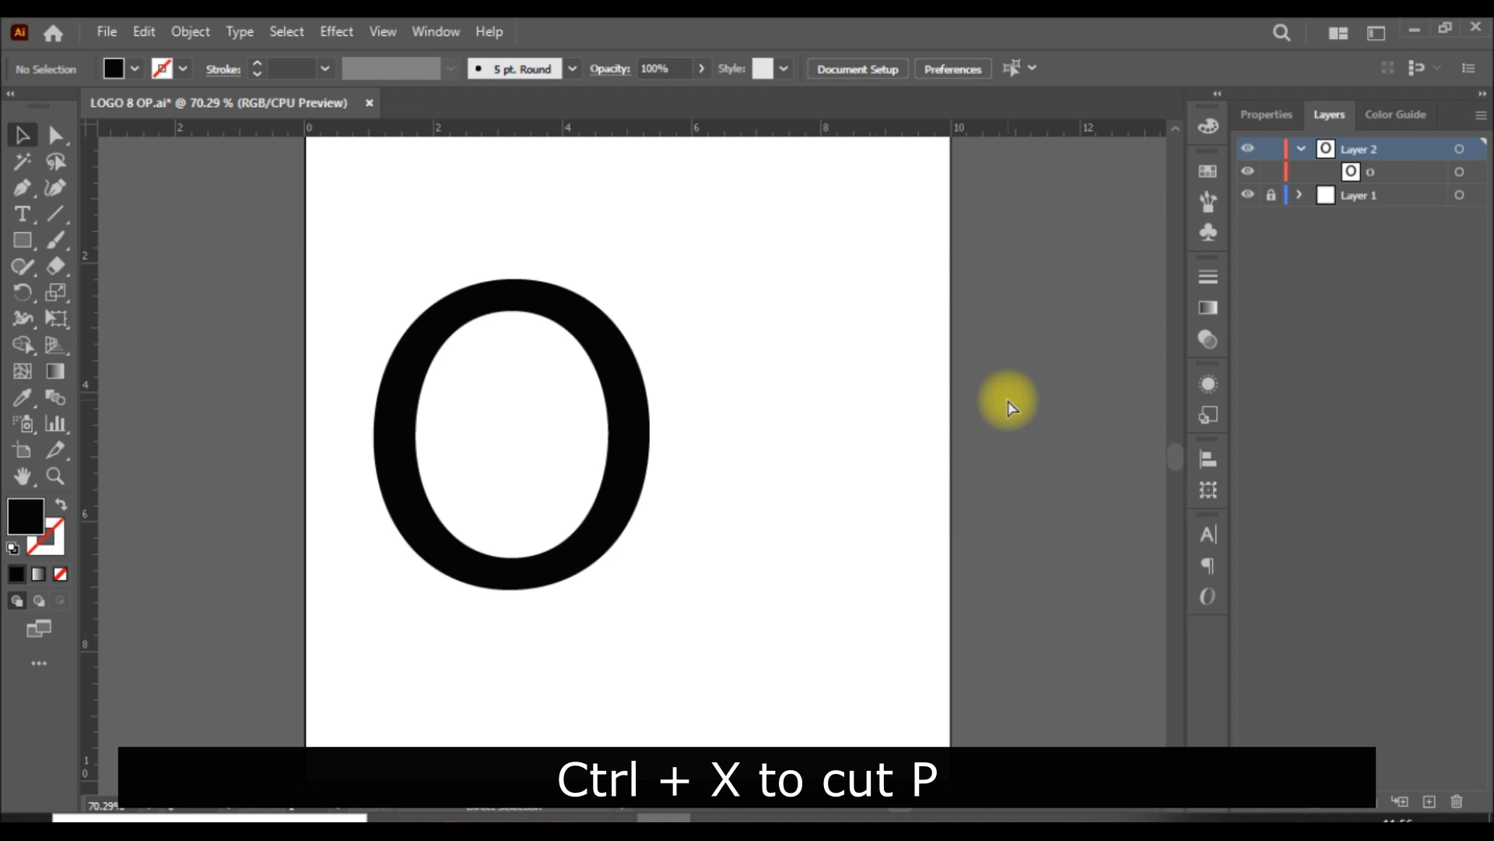
key("ctrl+v")
left_click_drag(524, 444, 876, 448)
left_click(1156, 568)
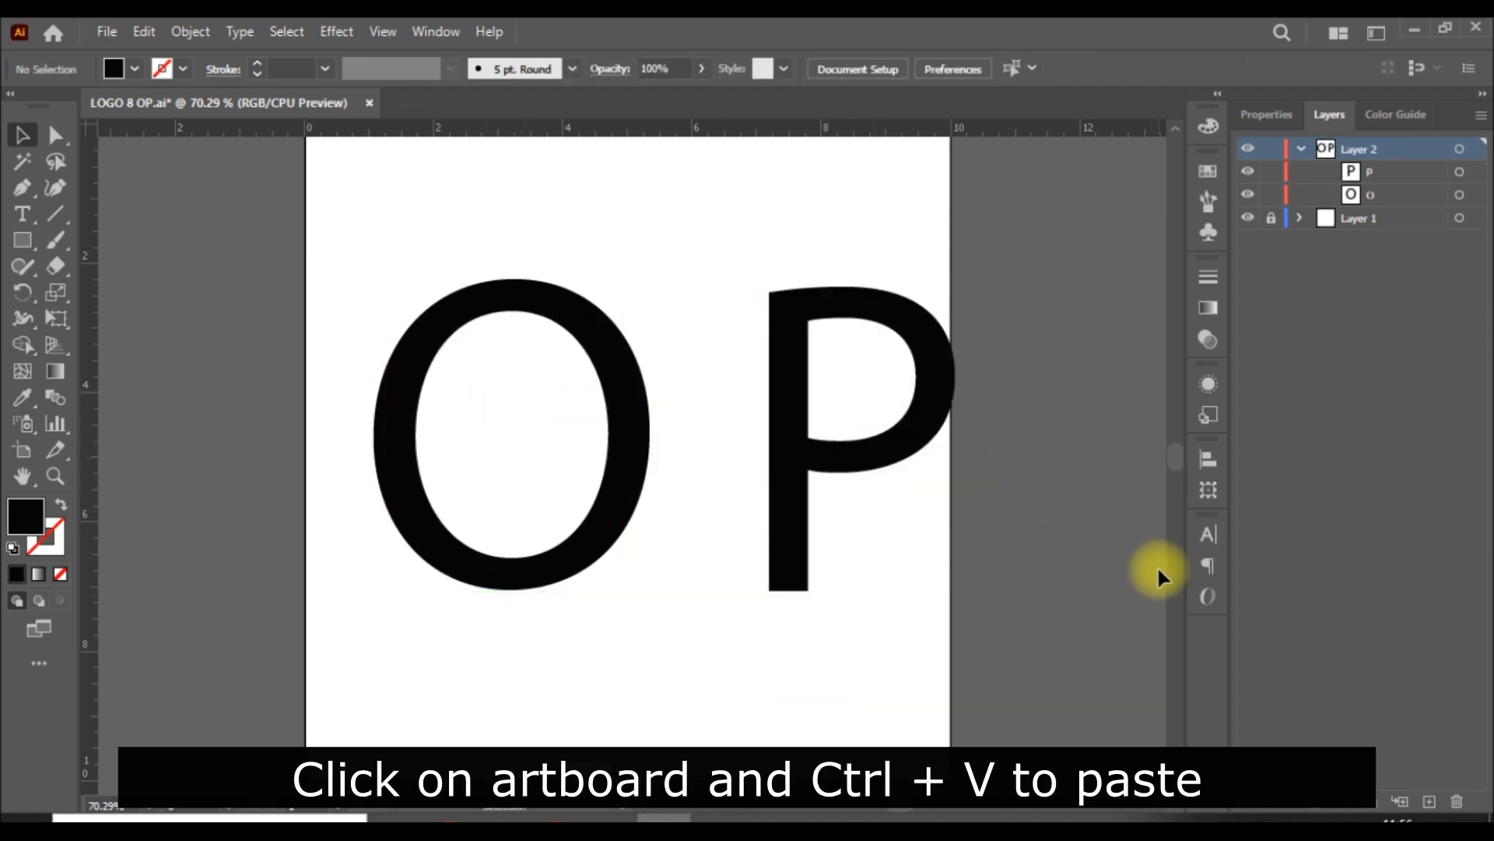
Step: Select the O and P text objects and expand them into shapes with Object and Fill enabled
left_click(878, 444)
left_click(628, 430)
left_click(1089, 196)
left_click_drag(954, 201, 319, 660)
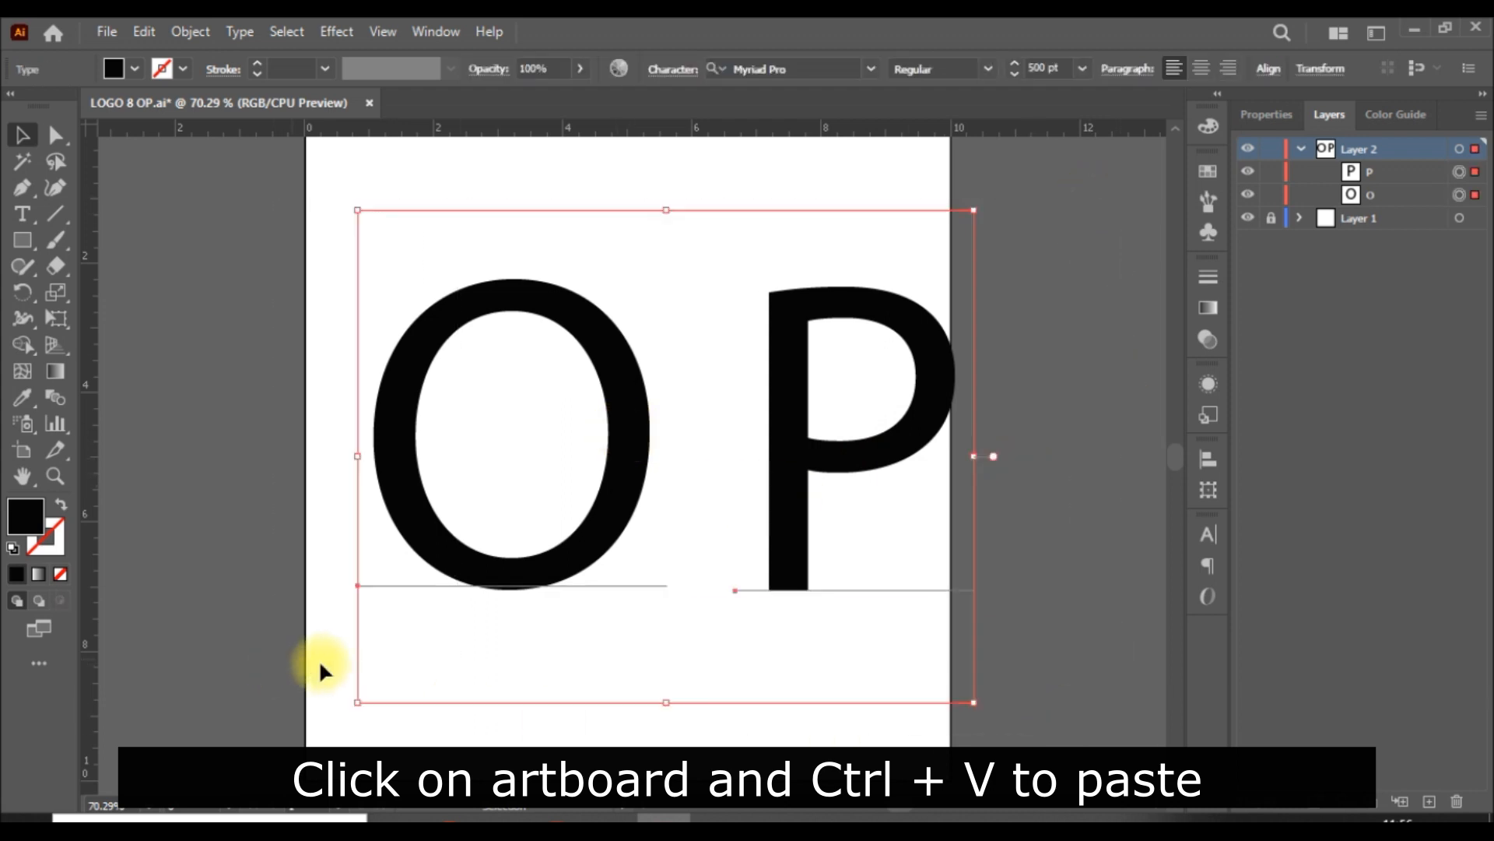
left_click(193, 26)
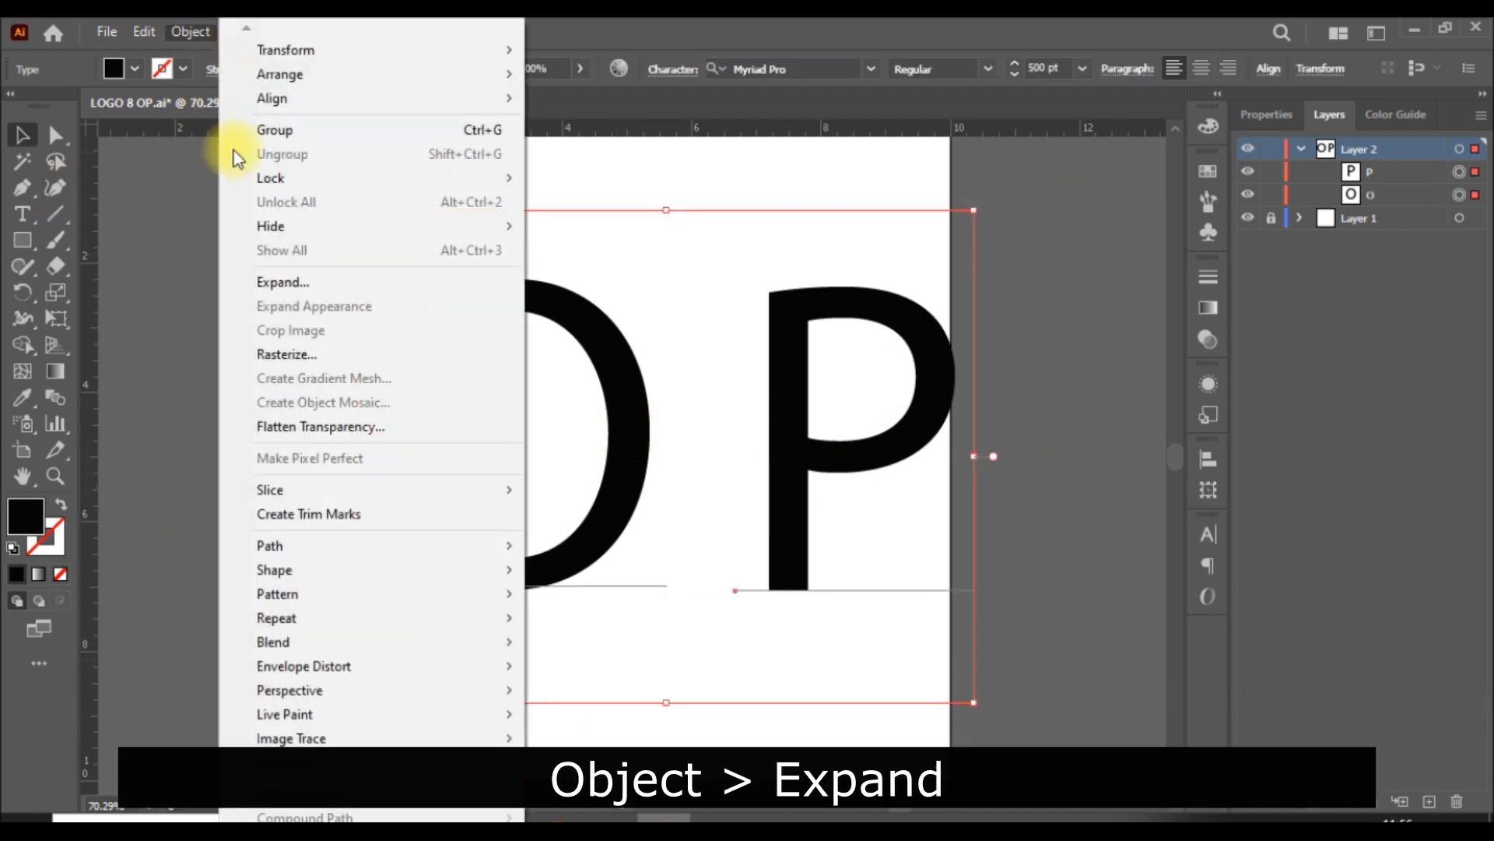
left_click(321, 283)
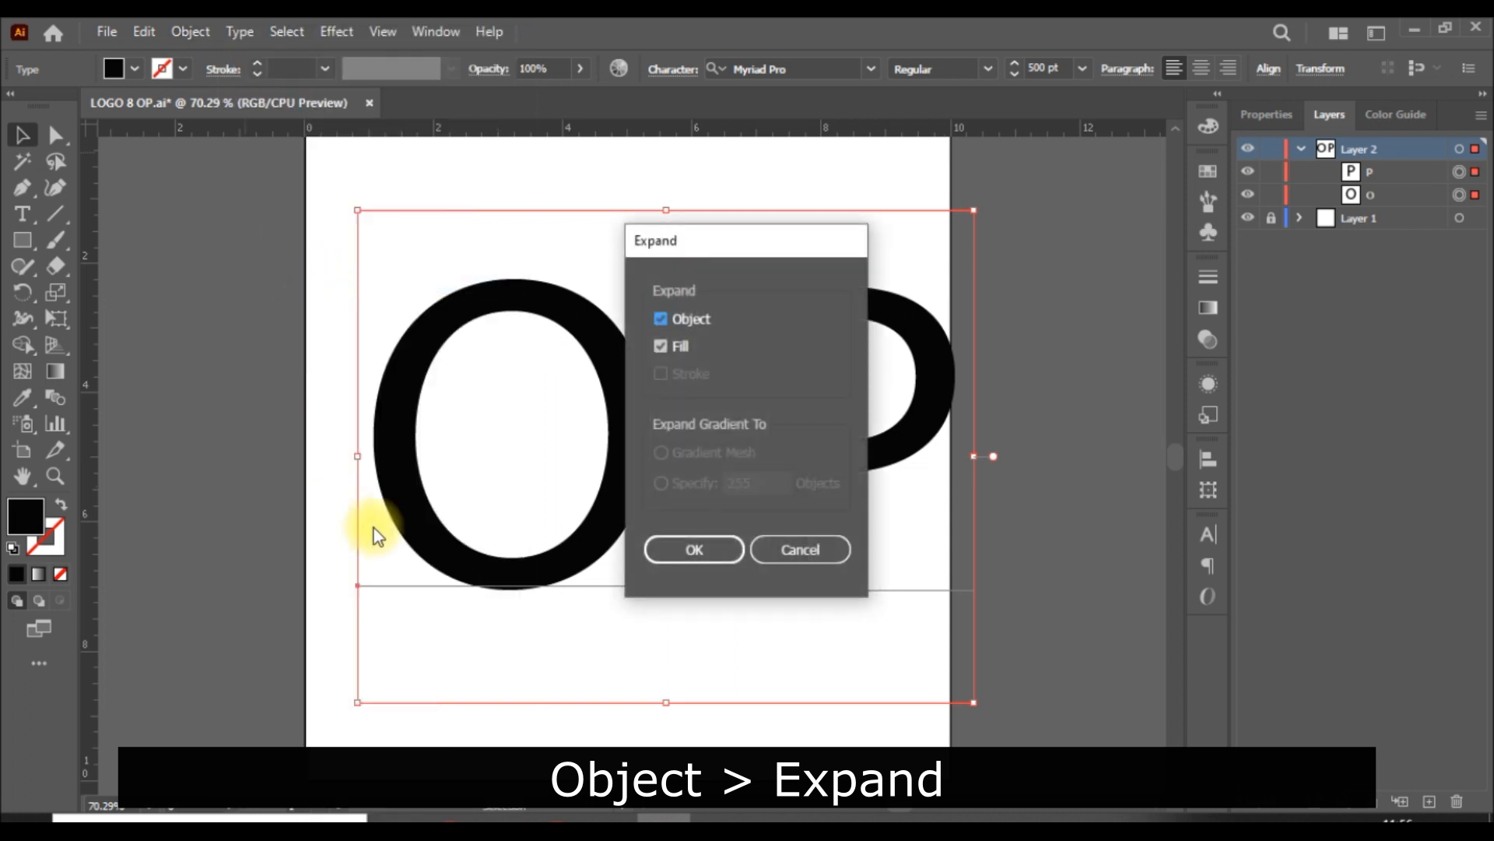
left_click(722, 561)
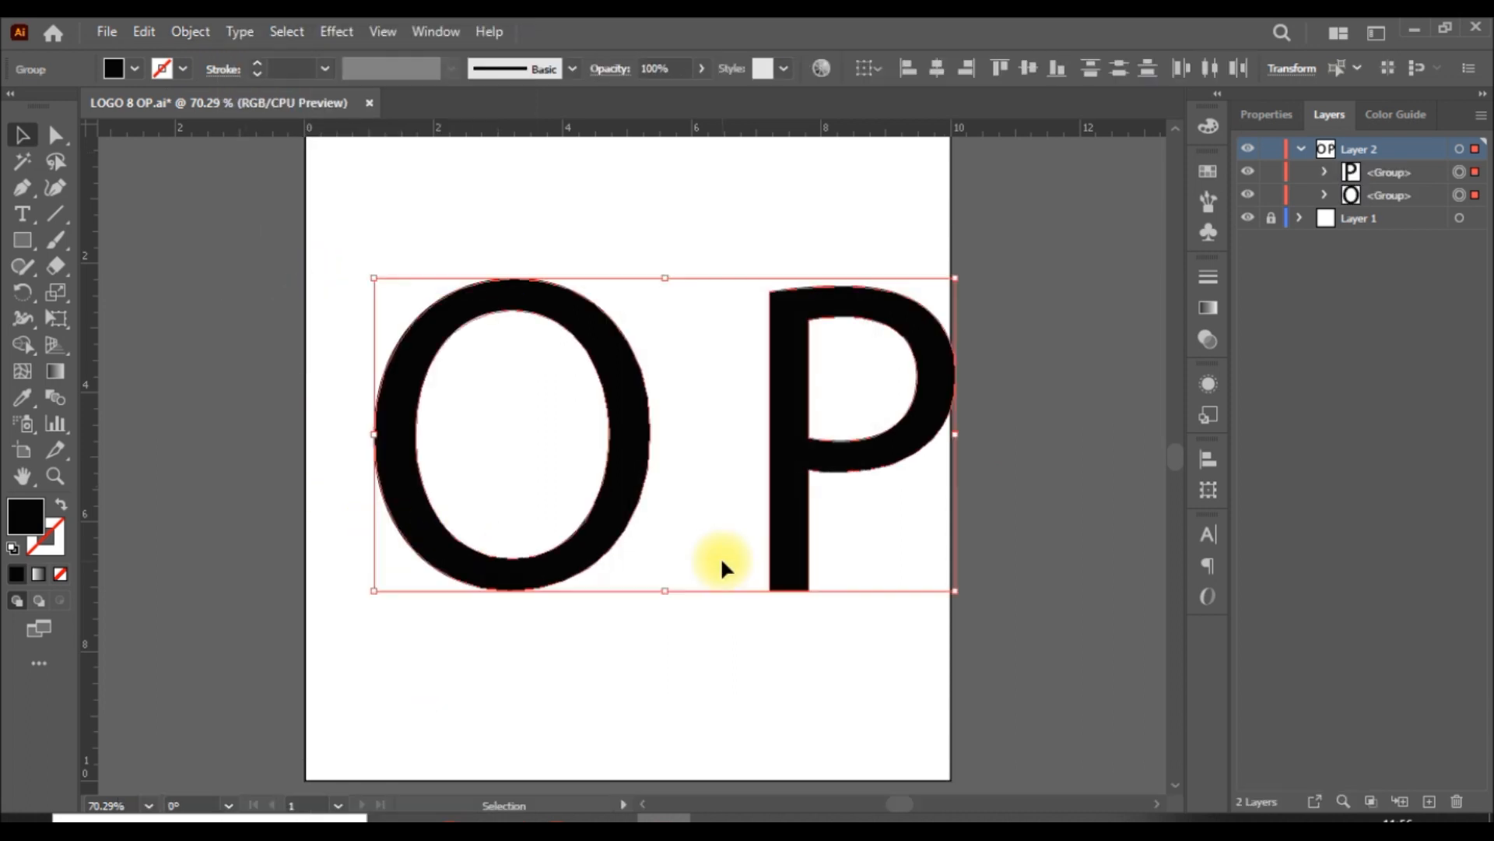
Step: Reposition the expanded O and P side by side within the artboard, leaving a small gap between them
left_click(1042, 534)
left_click(894, 460)
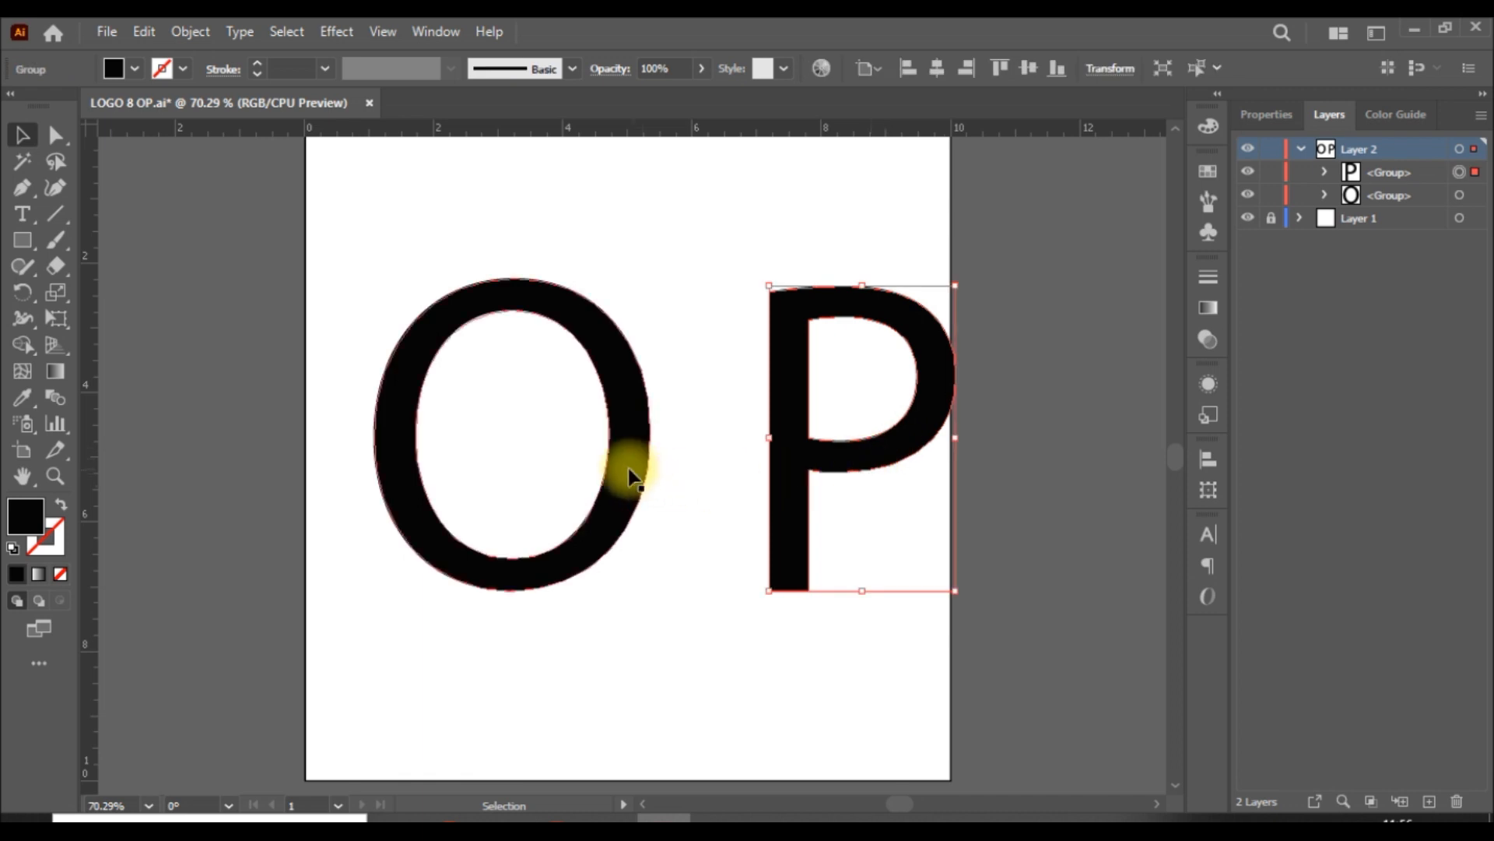
left_click(628, 467)
left_click(1018, 495)
left_click_drag(634, 455, 709, 455)
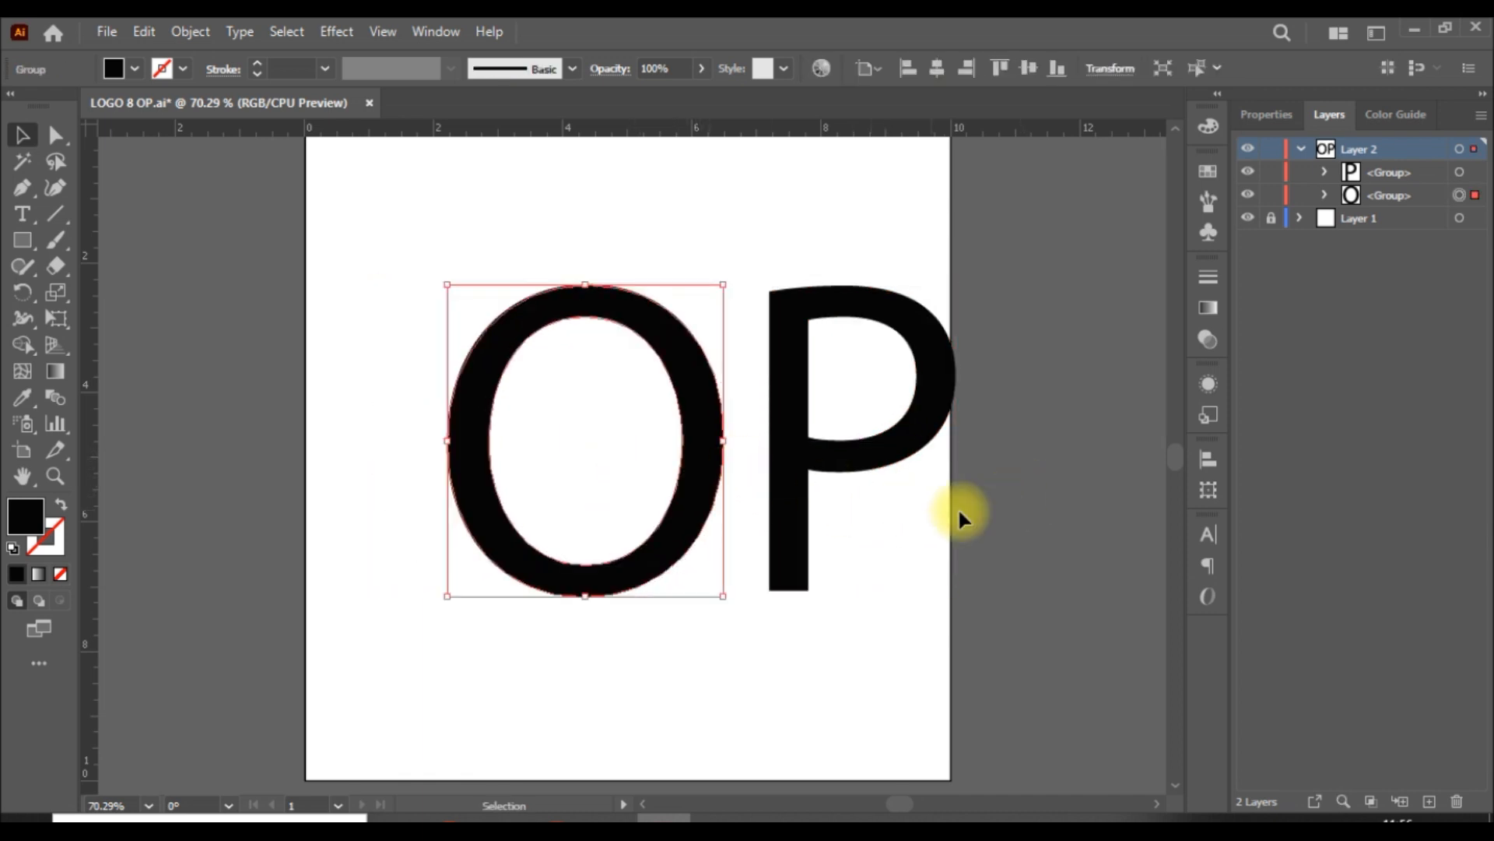
left_click(1022, 504)
left_click_drag(890, 469, 845, 464)
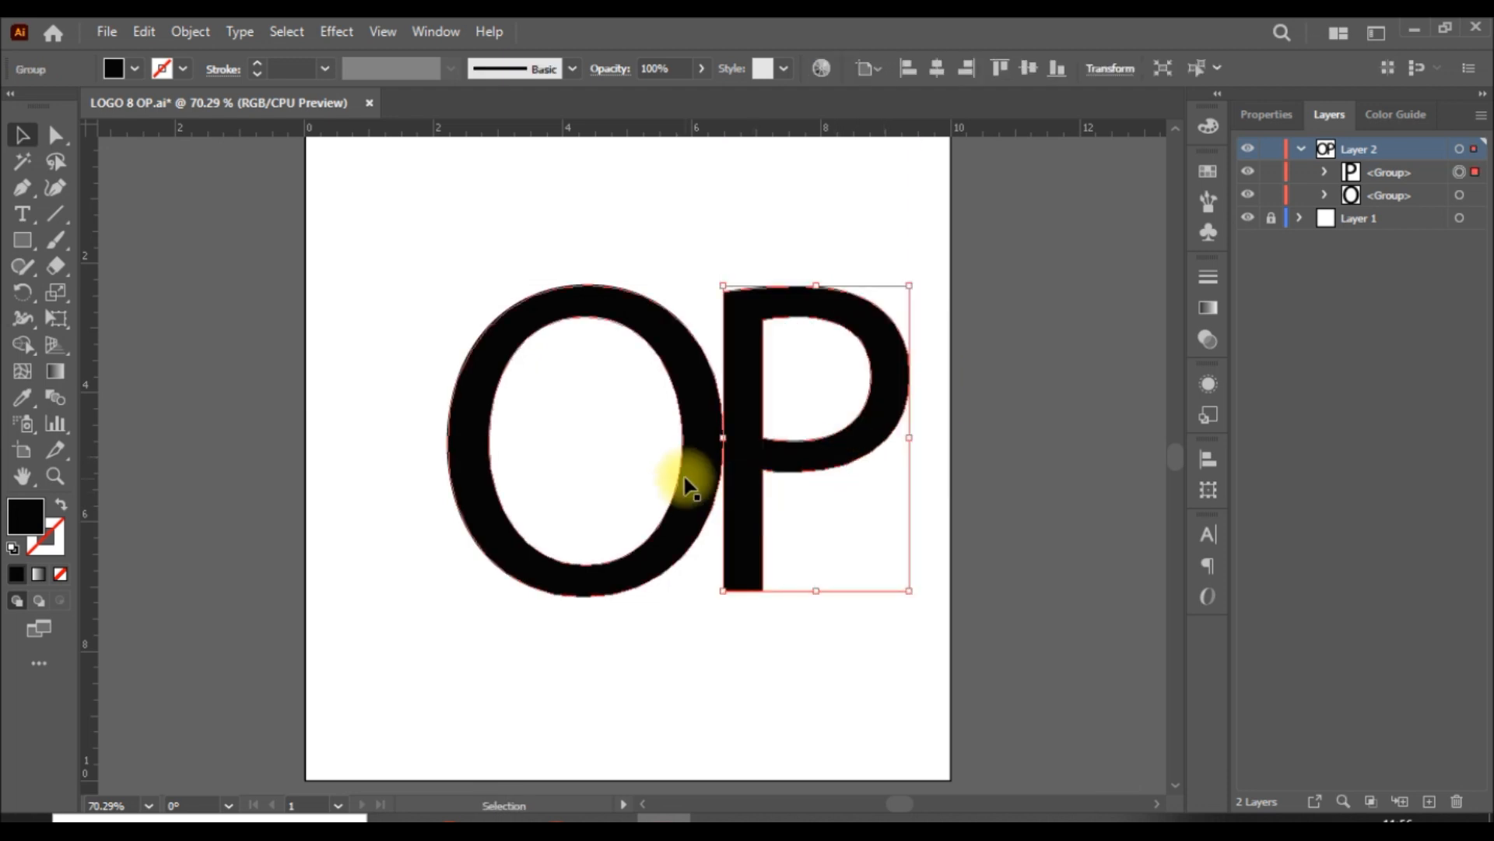
left_click_drag(691, 484, 618, 482)
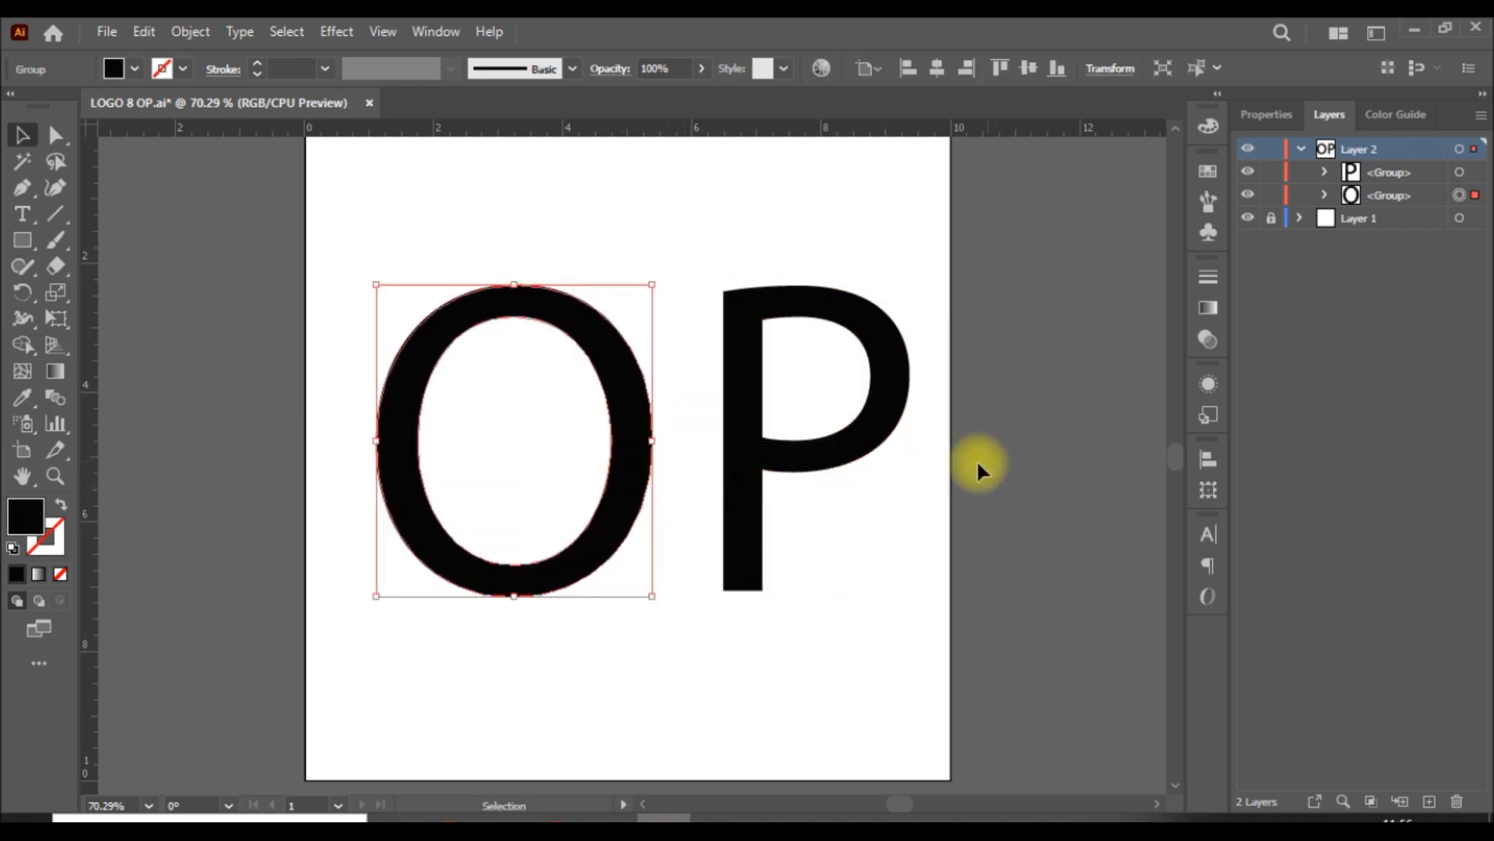
left_click(939, 476)
left_click_drag(867, 460, 835, 461)
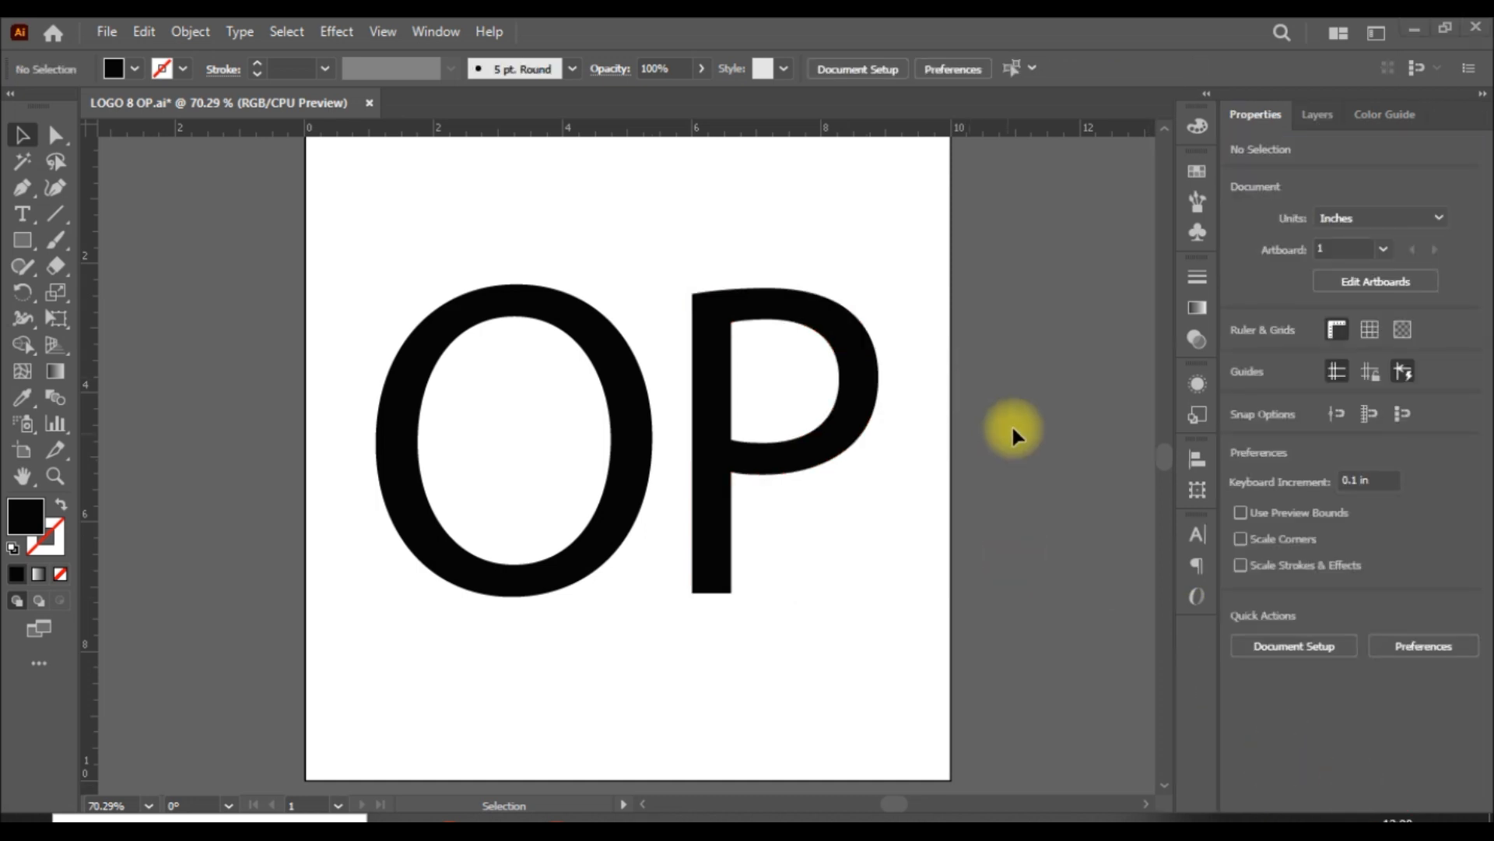
Step: Center the O and P on each other both horizontally and vertically
left_click_drag(227, 220, 965, 607)
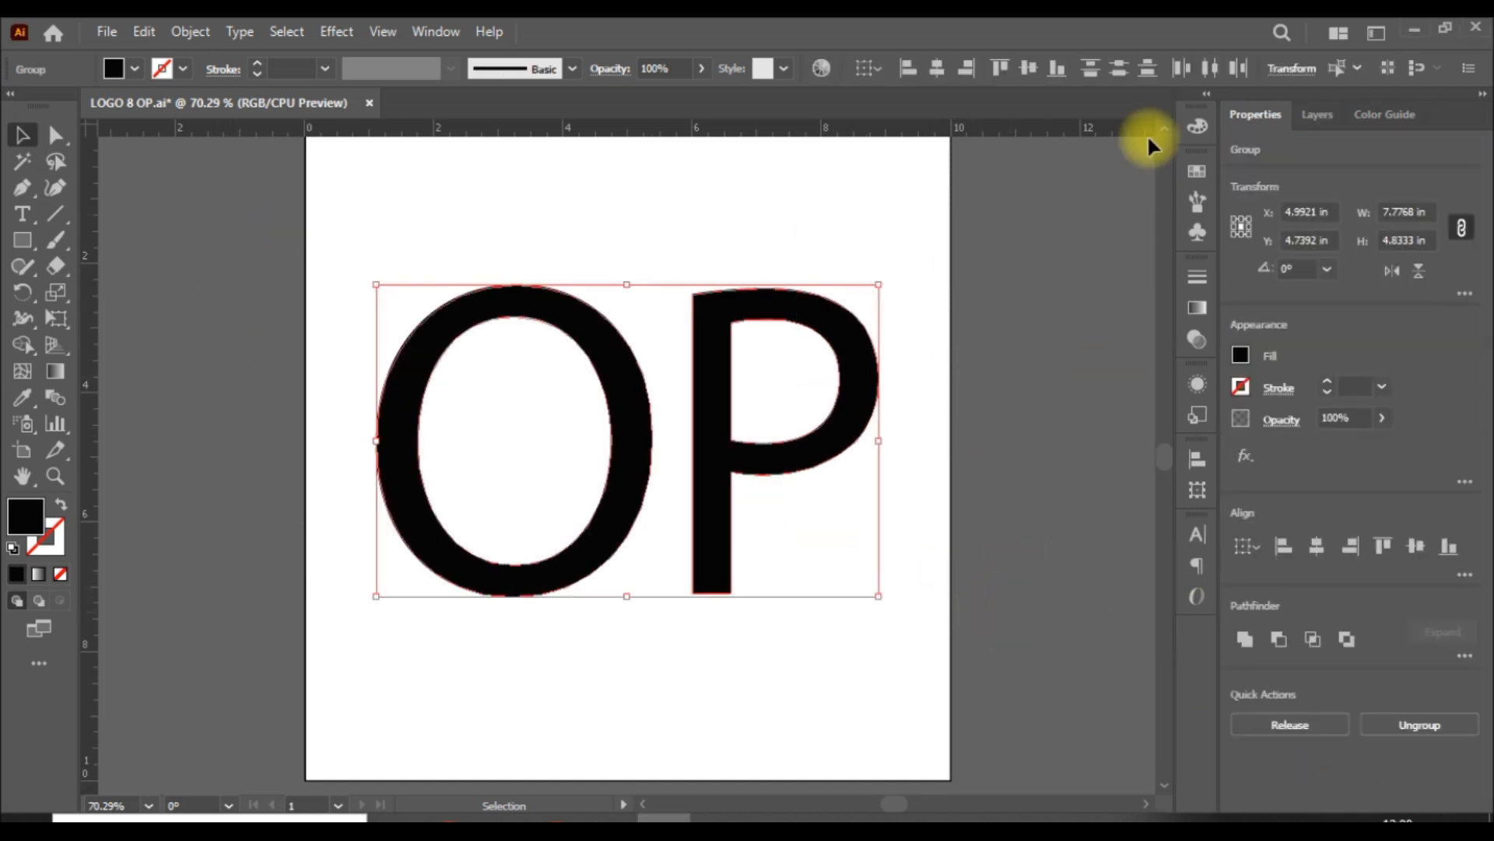
left_click(939, 68)
left_click(1030, 69)
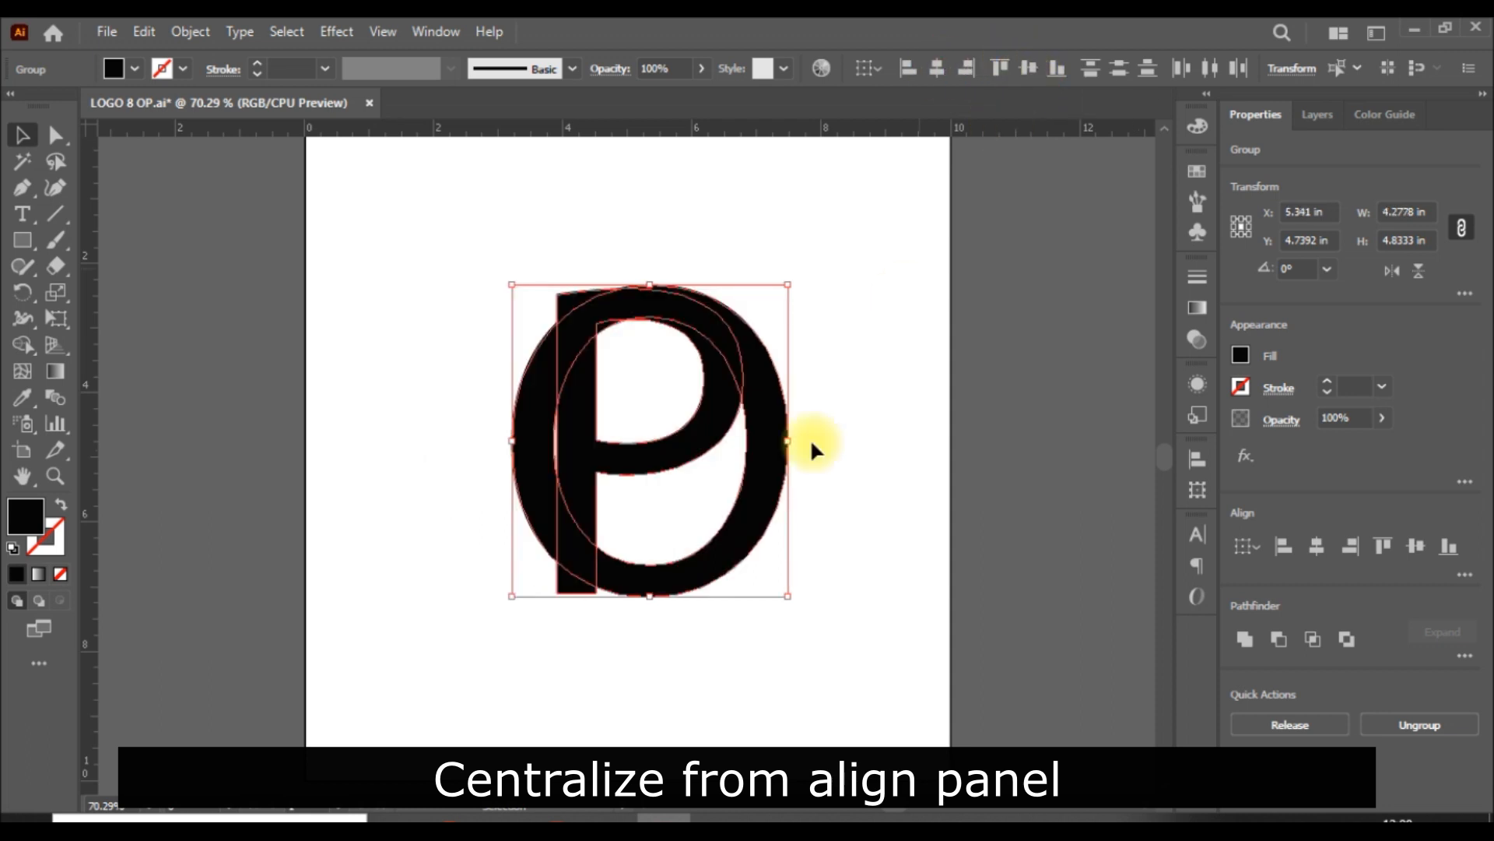
left_click_drag(760, 487, 632, 490)
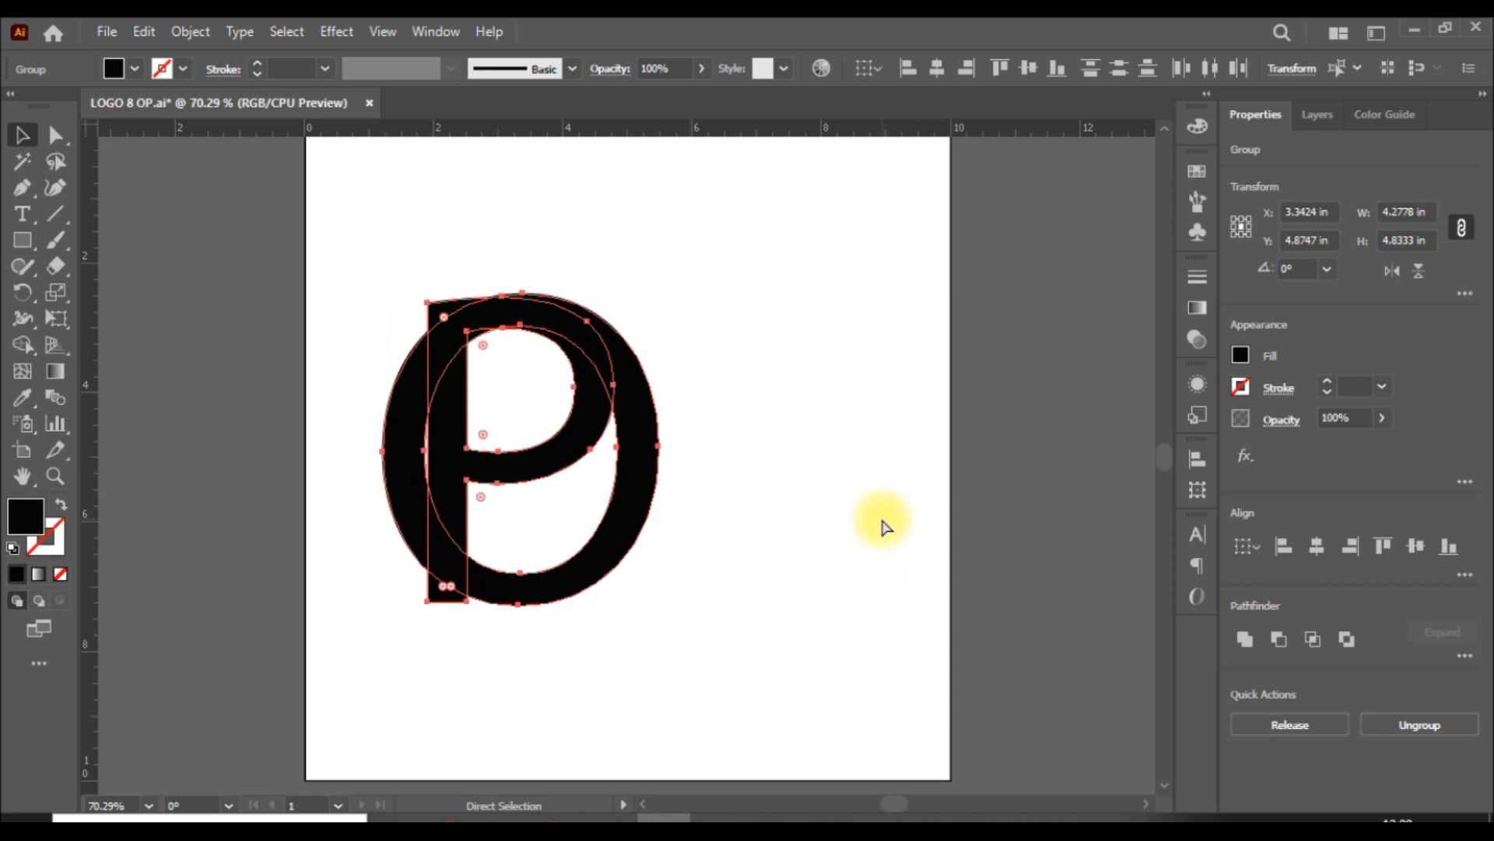
key("ctrl+z")
Step: Move the overlapping letters apart horizontally so the O sits just left of the P with a narrow gap
left_click(1010, 491)
left_click_drag(748, 489, 657, 494)
left_click_drag(711, 429, 835, 426)
left_click(651, 501)
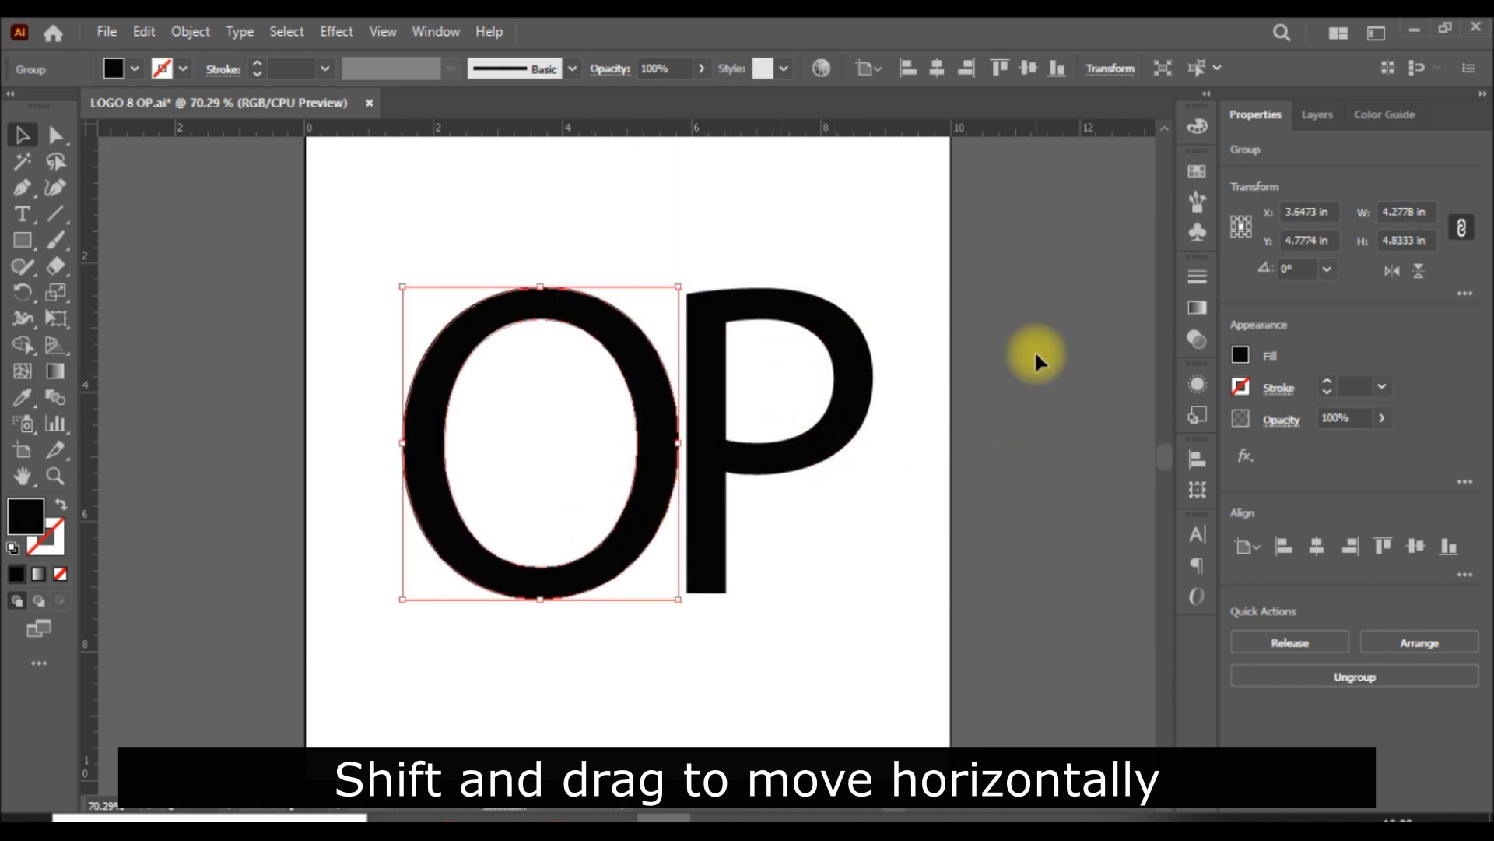
Step: Select both letters and align their vertical centers
left_click_drag(105, 632, 927, 109)
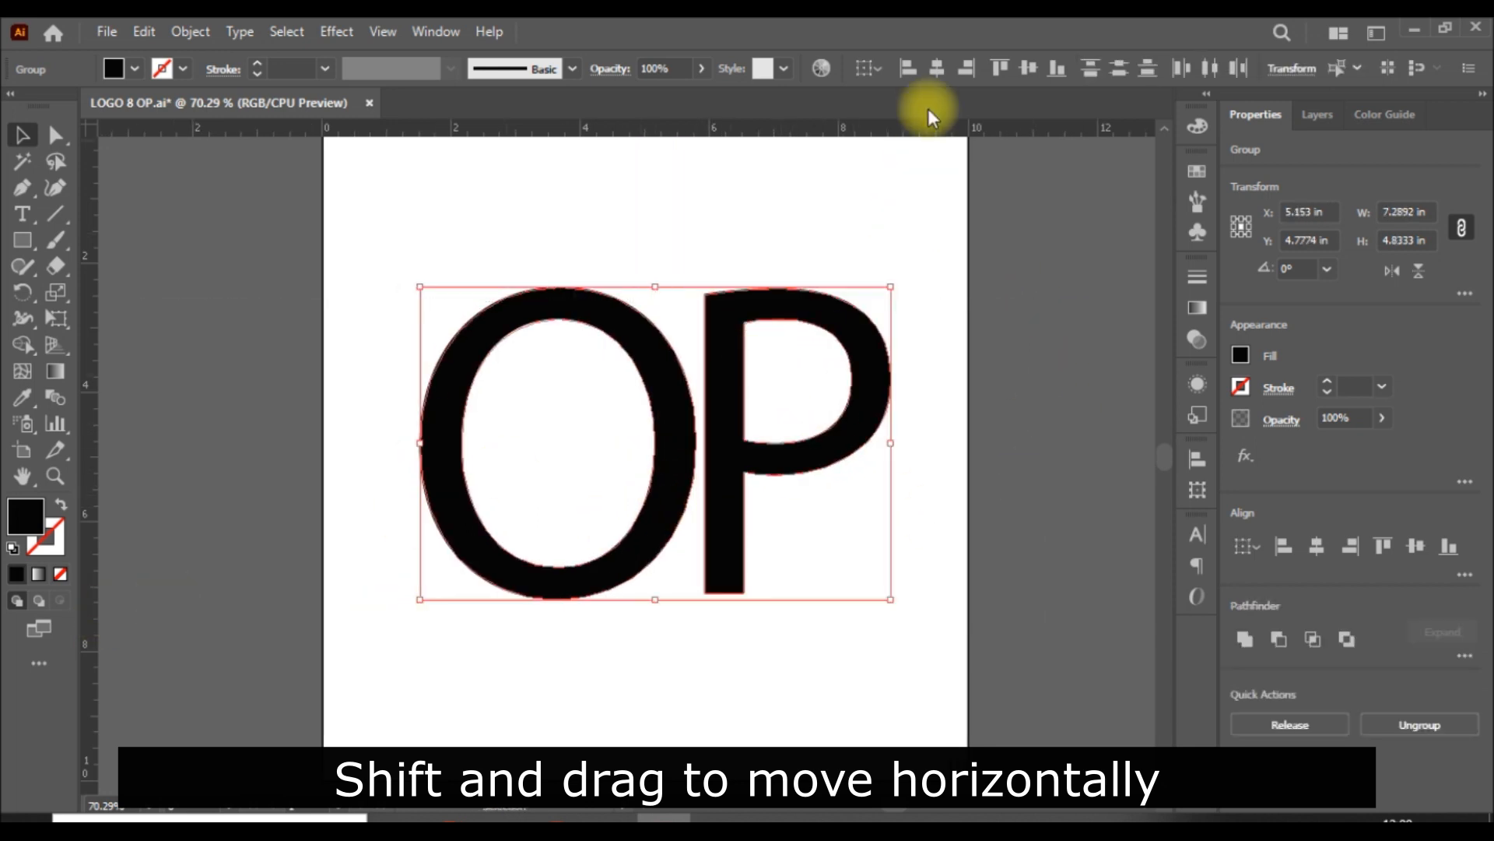
left_click(1027, 70)
left_click(1066, 557)
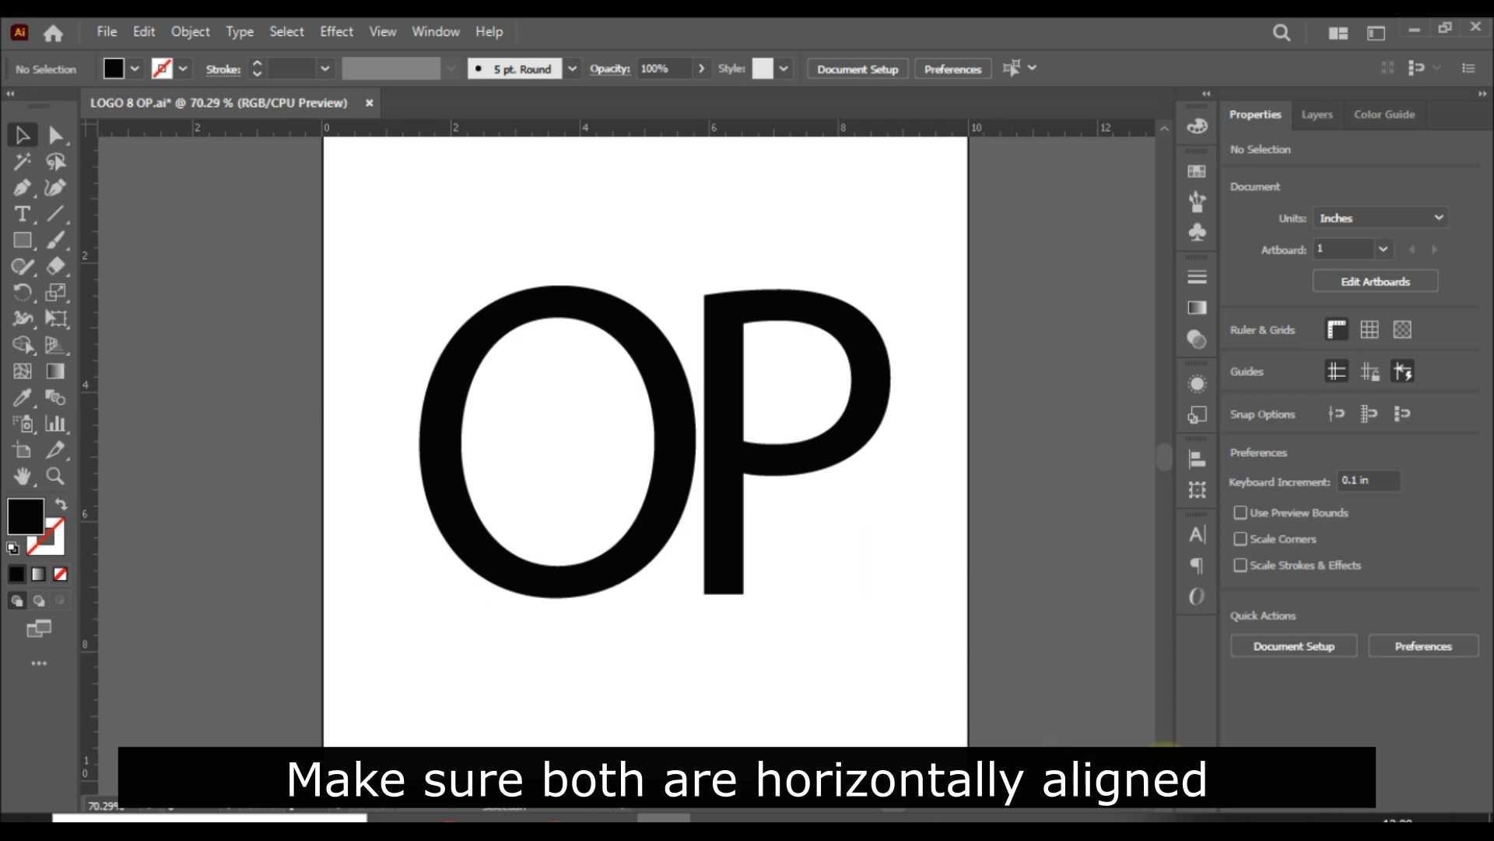
Step: Set the fill of both letters to none and their stroke to black
left_click_drag(921, 286, 441, 574)
left_click(1243, 356)
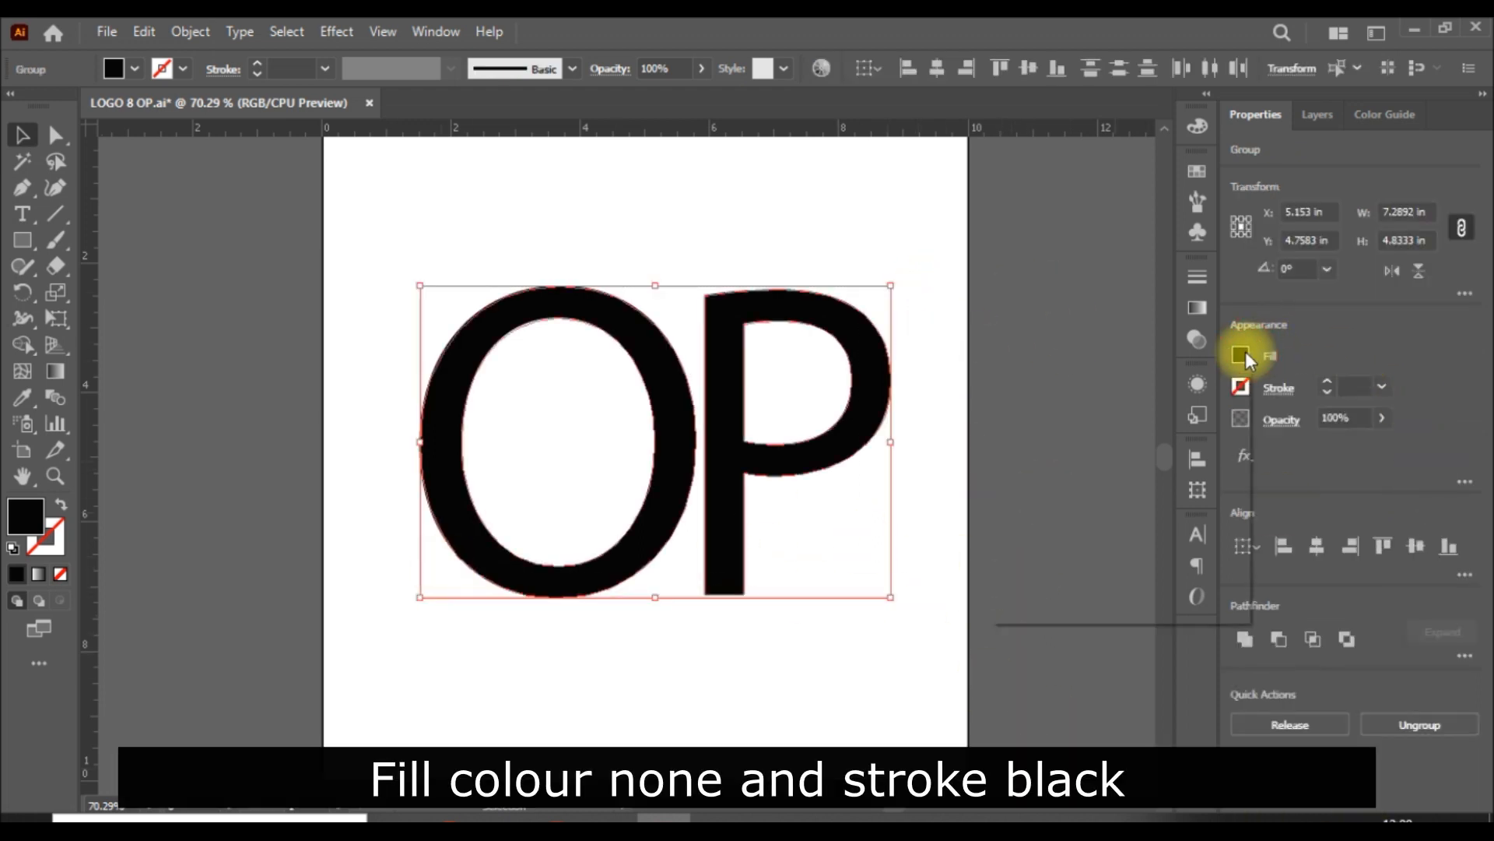
left_click(1004, 433)
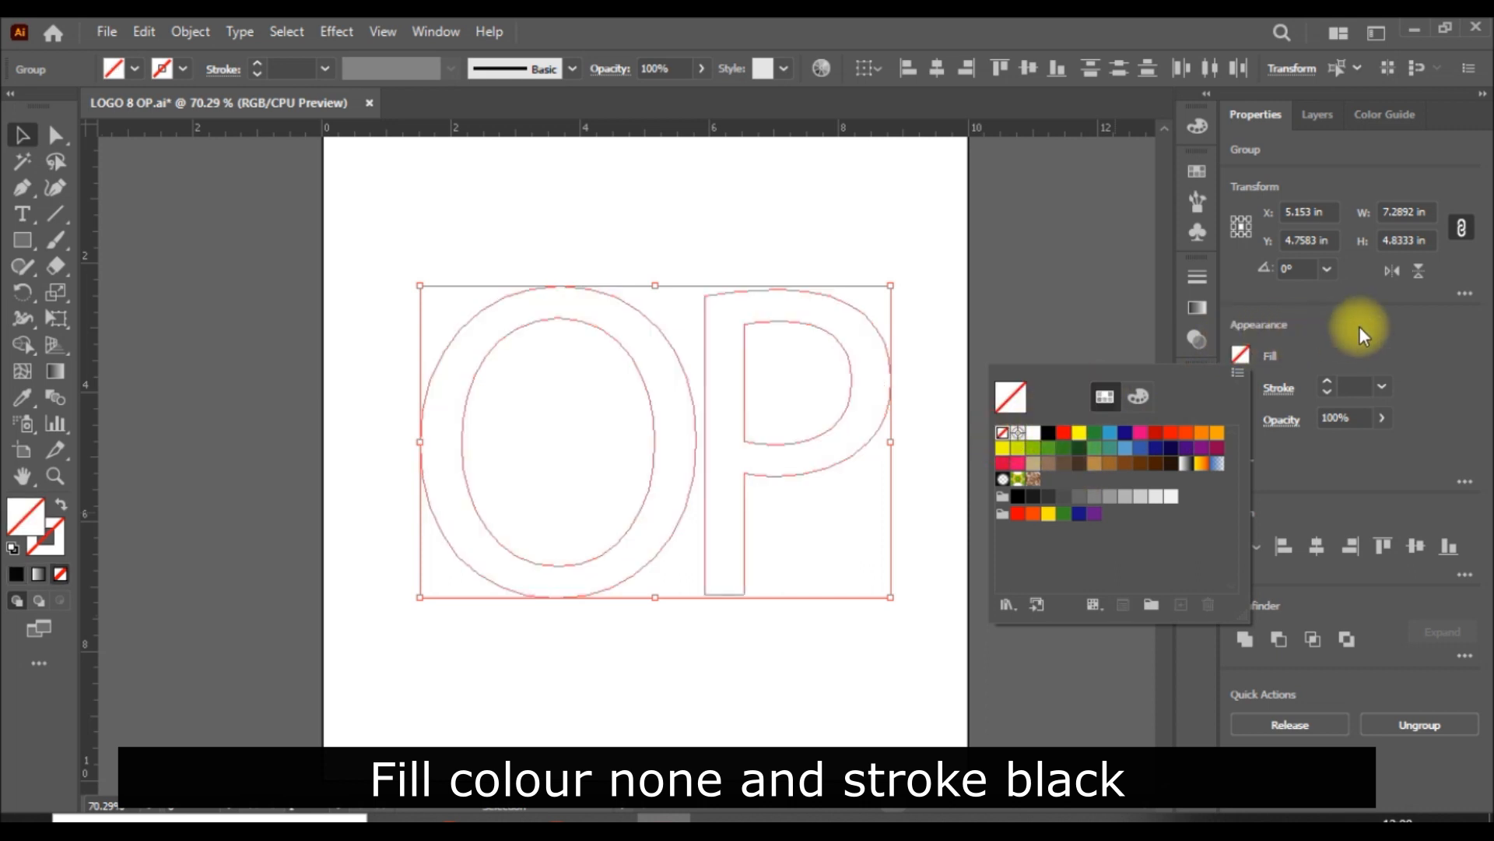
left_click(1241, 387)
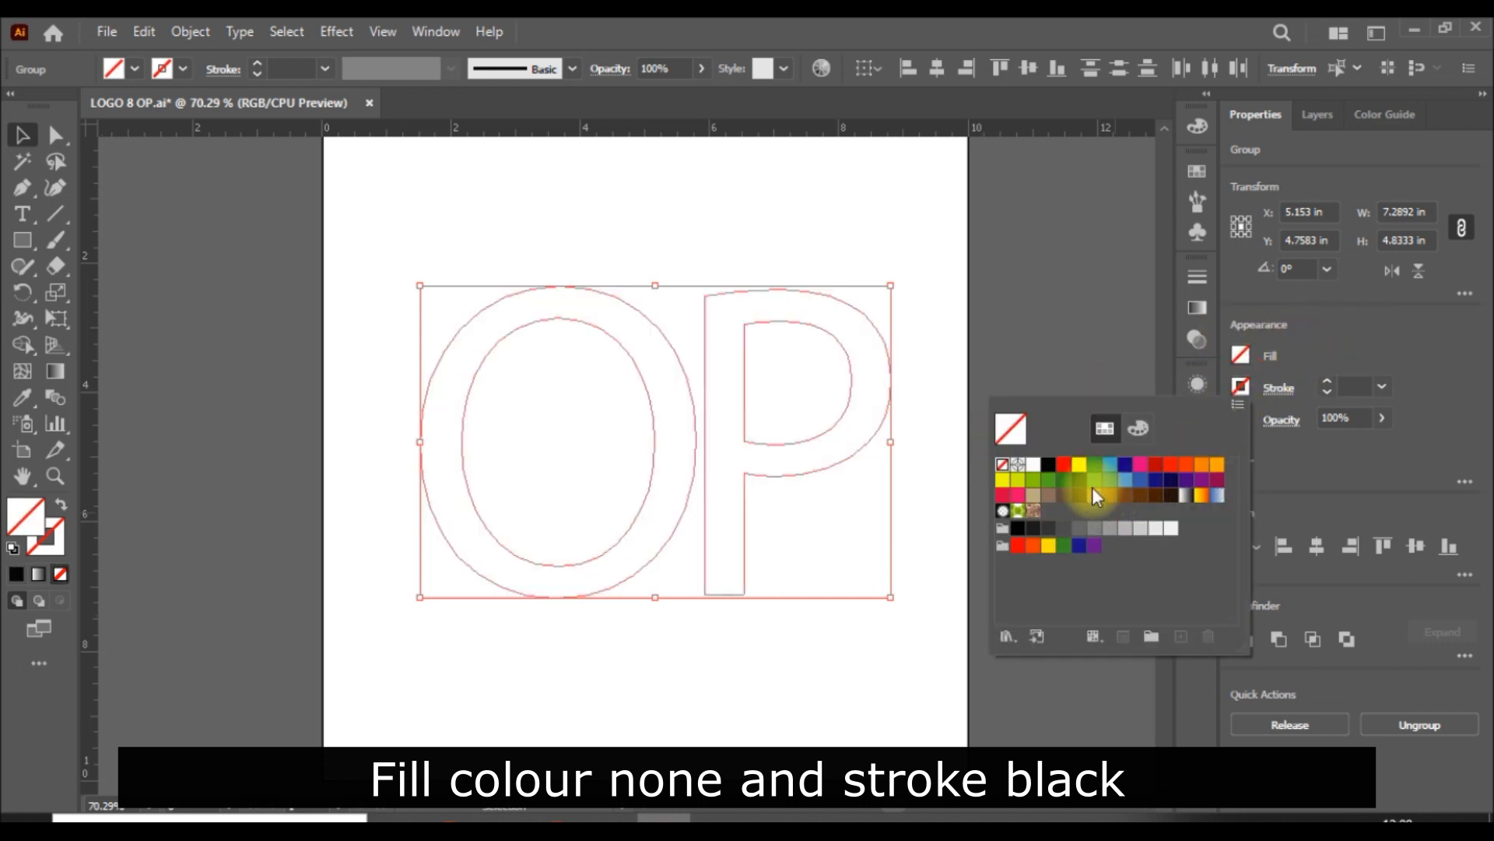
left_click(1049, 465)
Step: Duplicate both outlined letters with a 45° diagonal offset of about 0.14 in down and to the right
left_click_drag(294, 374, 908, 600)
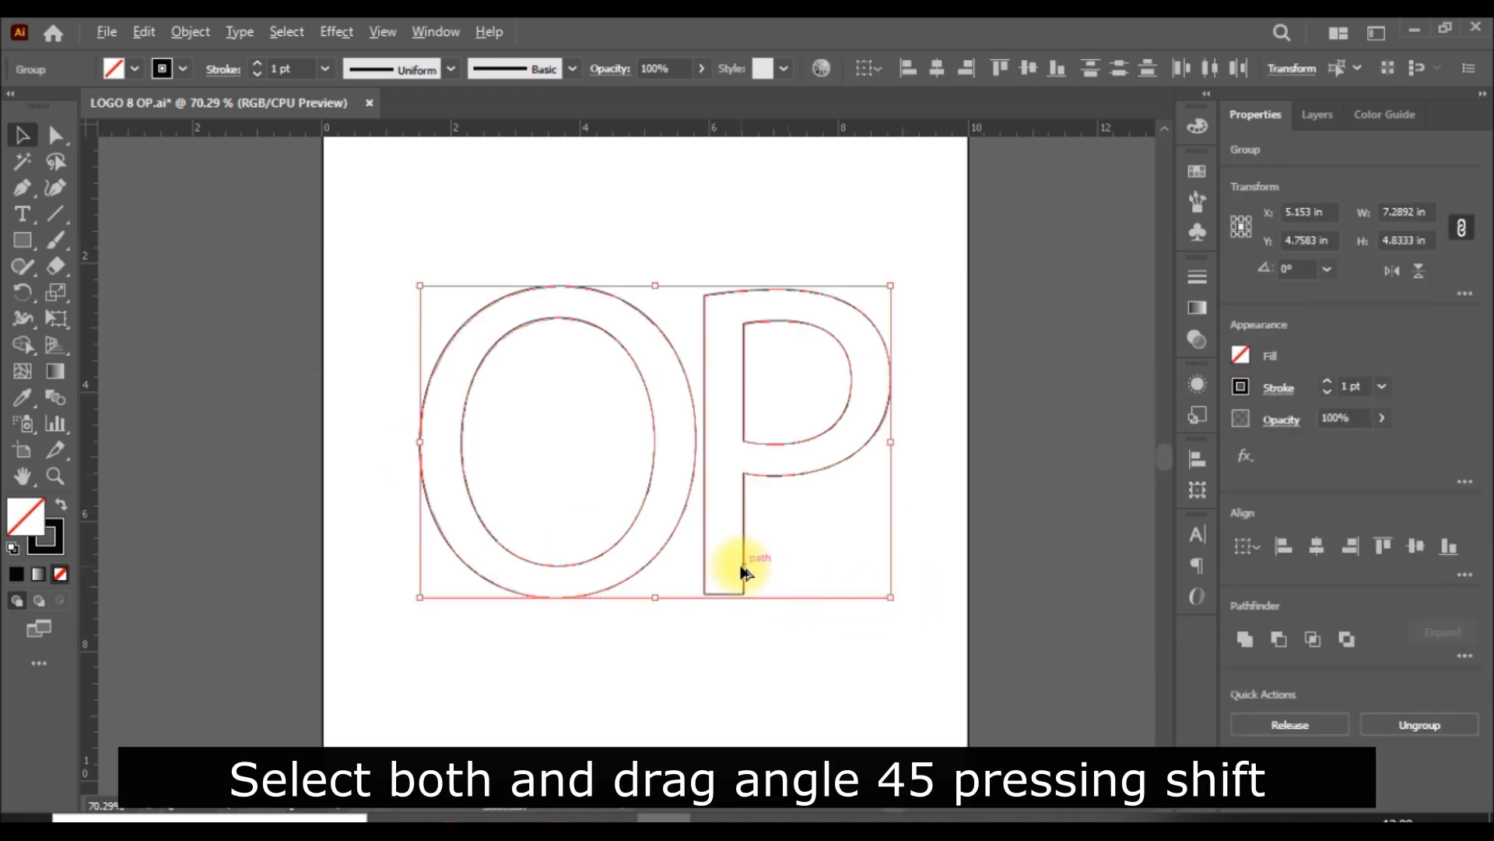
left_click_drag(741, 563, 751, 582)
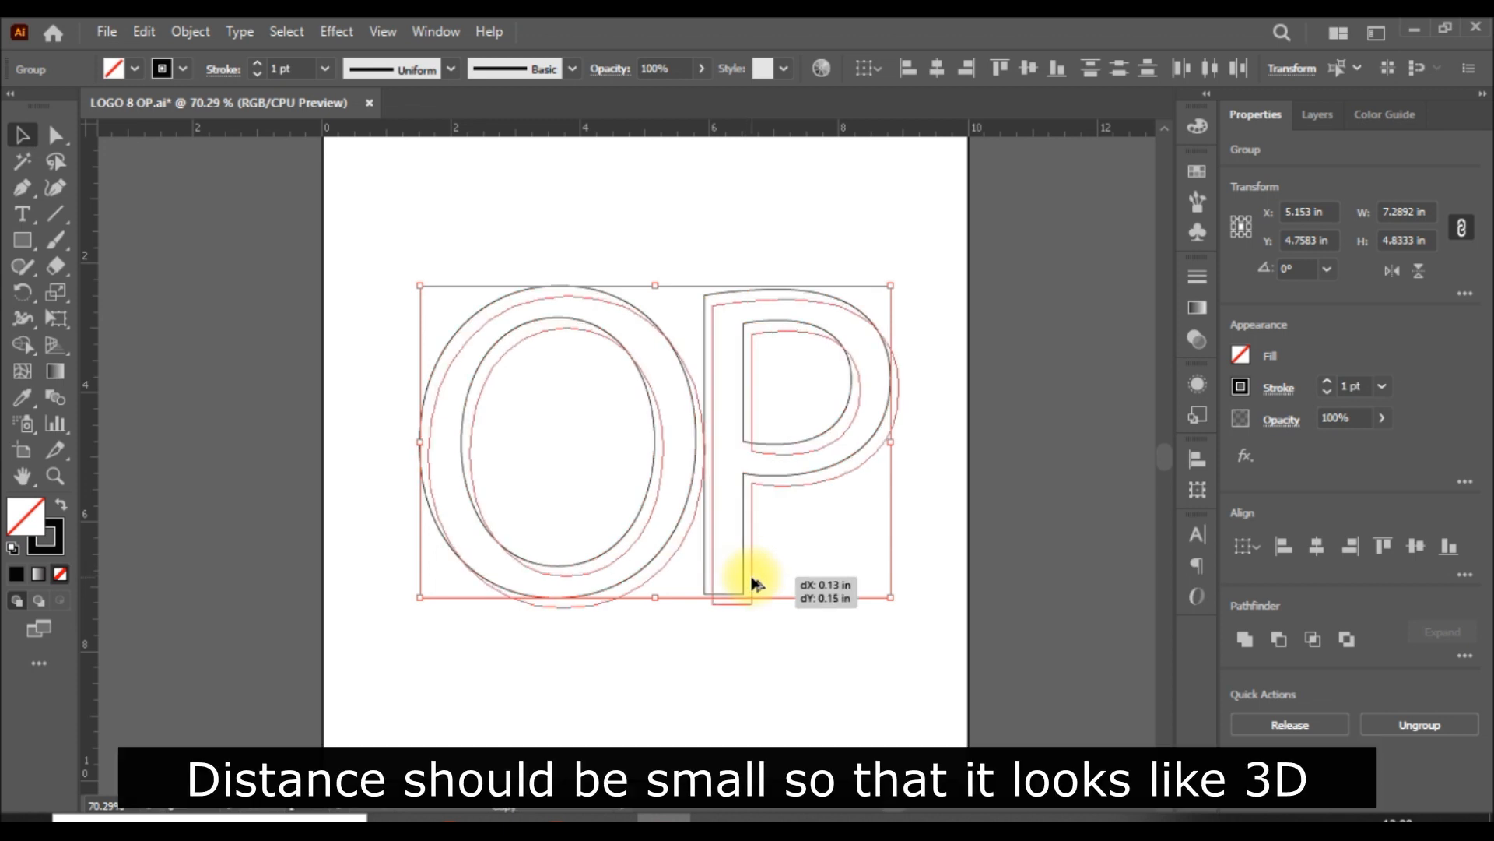
left_click_drag(751, 576, 755, 582)
left_click(1095, 521)
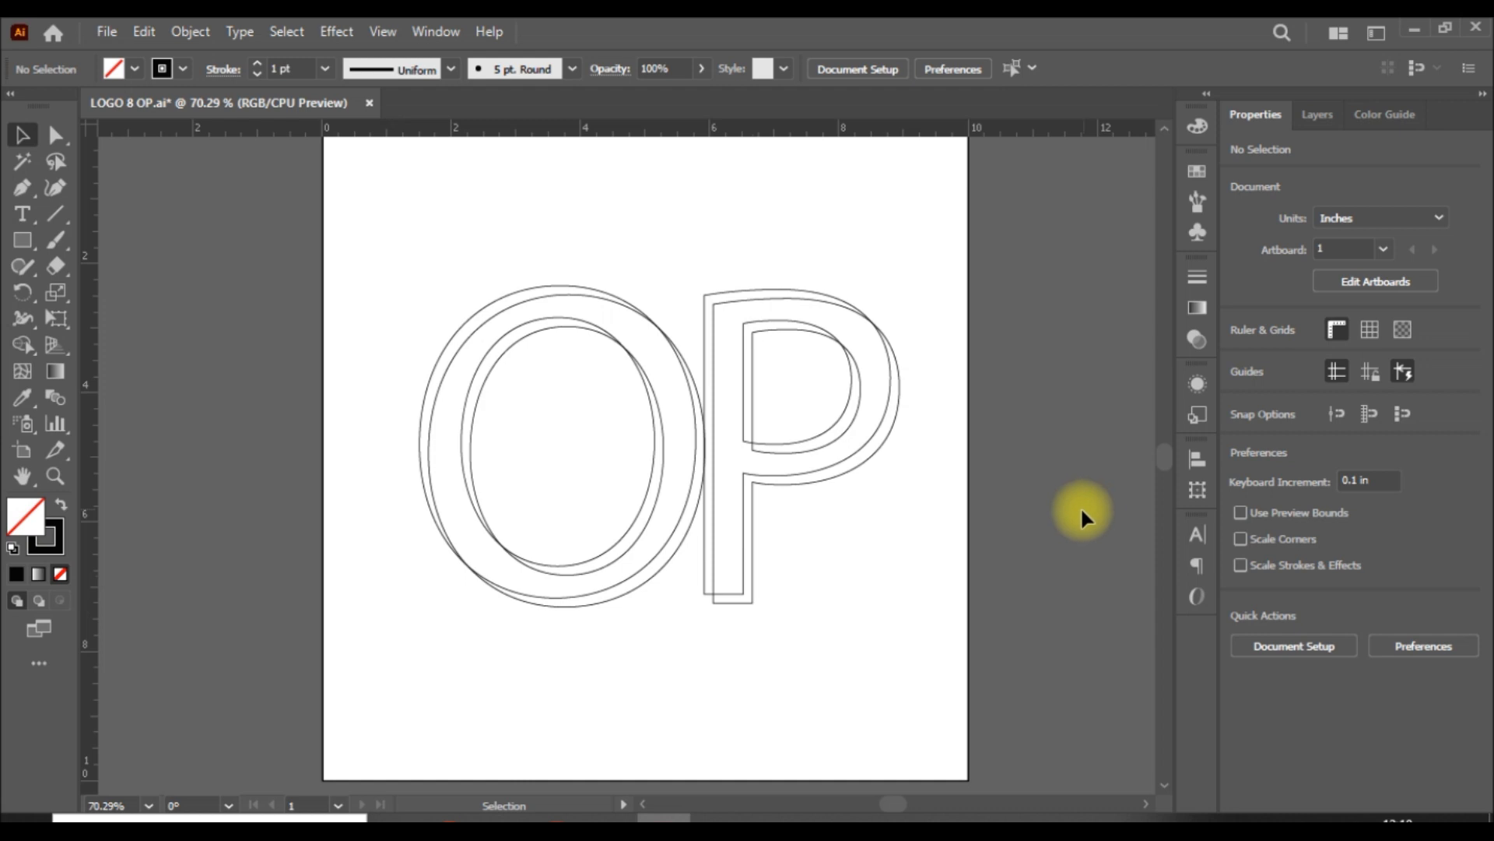
Step: Move the two overlapping O outlines together to the left, separating them from the pair of P outlines
left_click(578, 594)
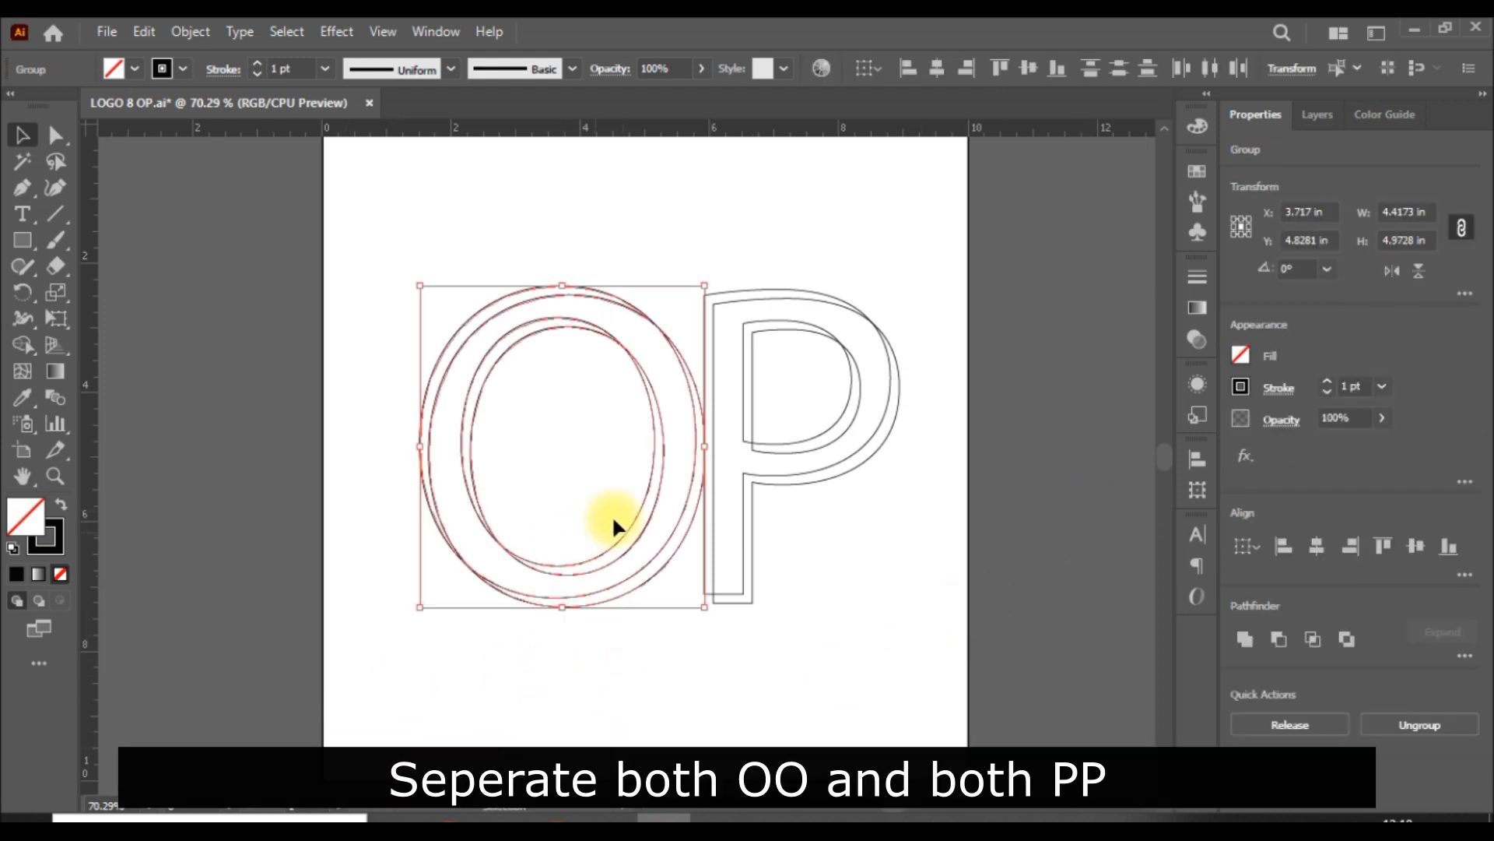
left_click_drag(654, 507, 620, 501)
left_click(1026, 533)
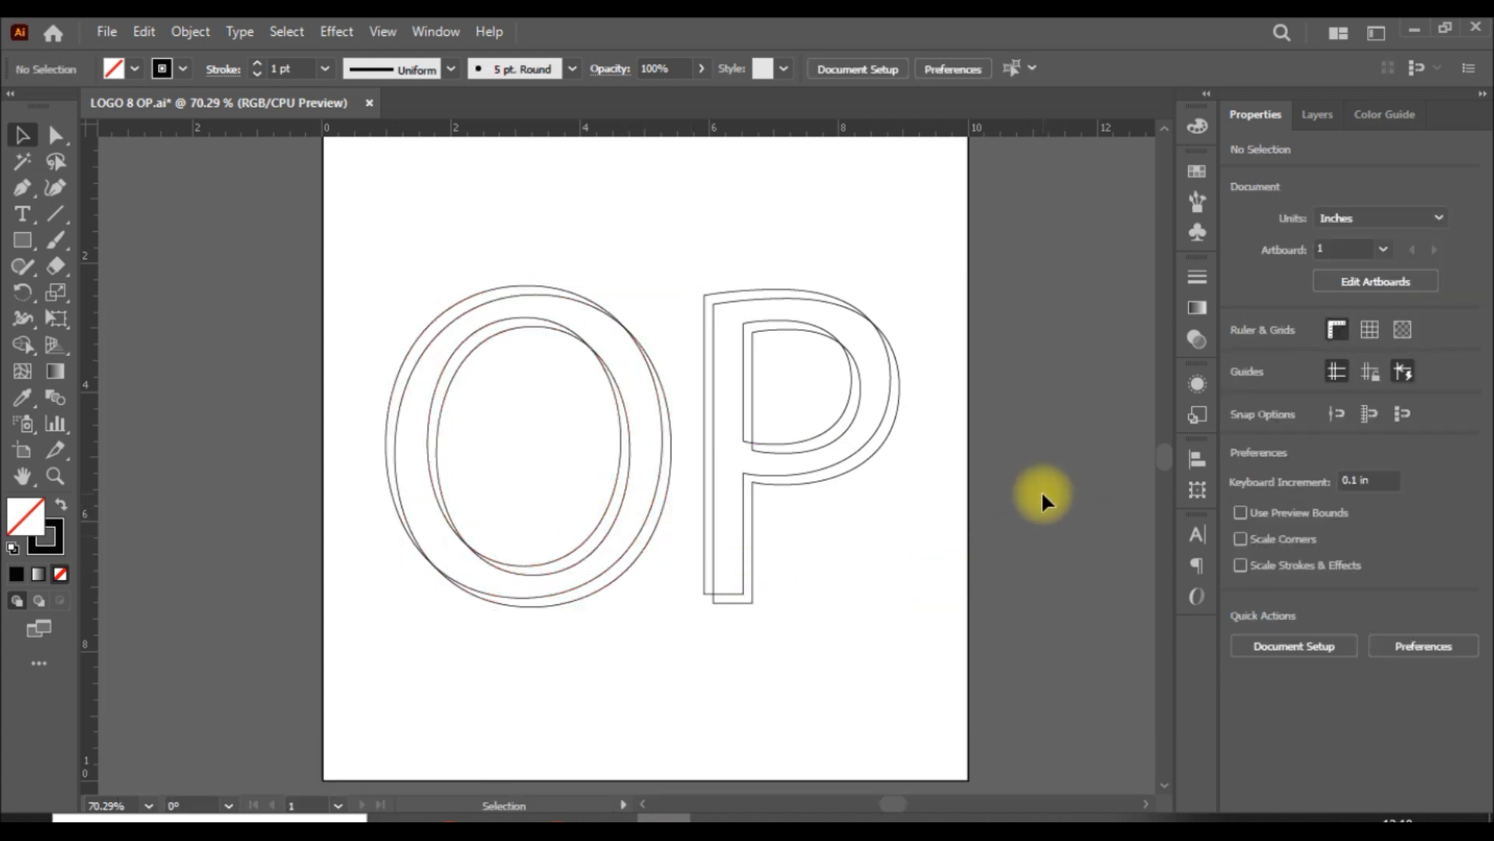
left_click(634, 534)
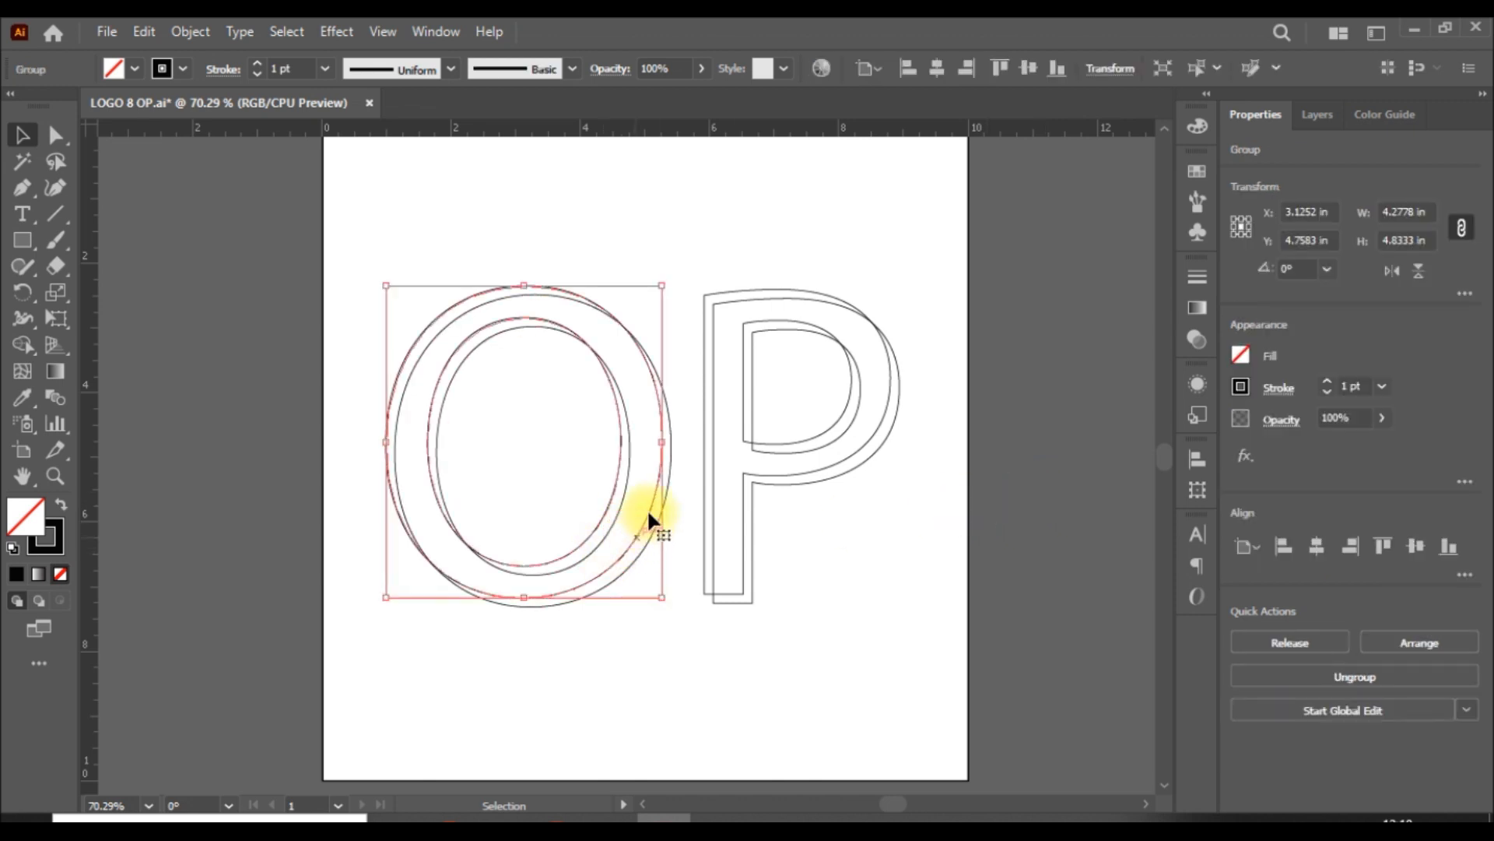
key("ctrl+plus")
key("ctrl+plus")
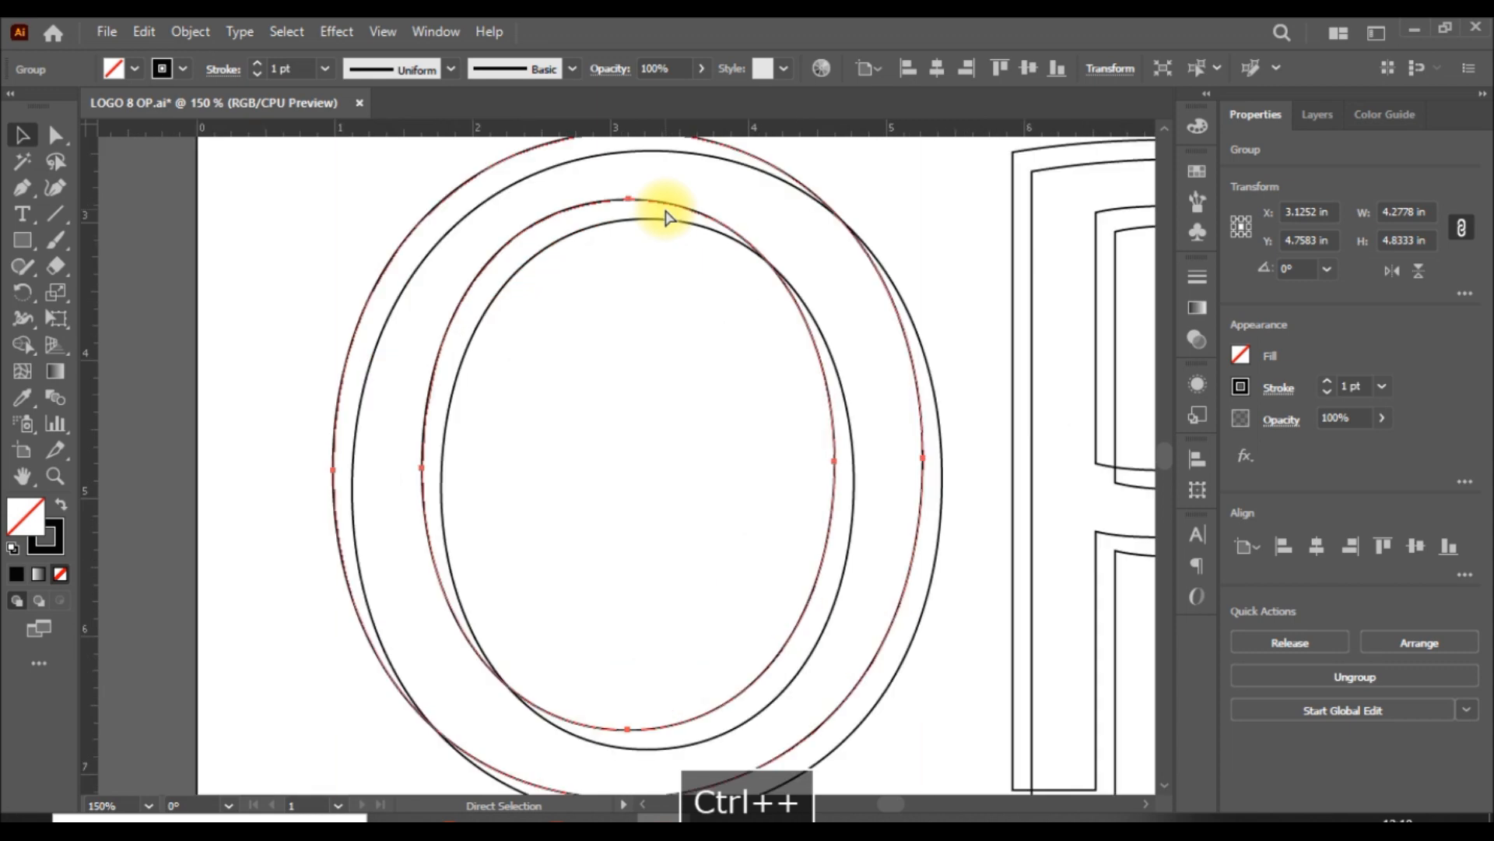
key("ctrl+minus")
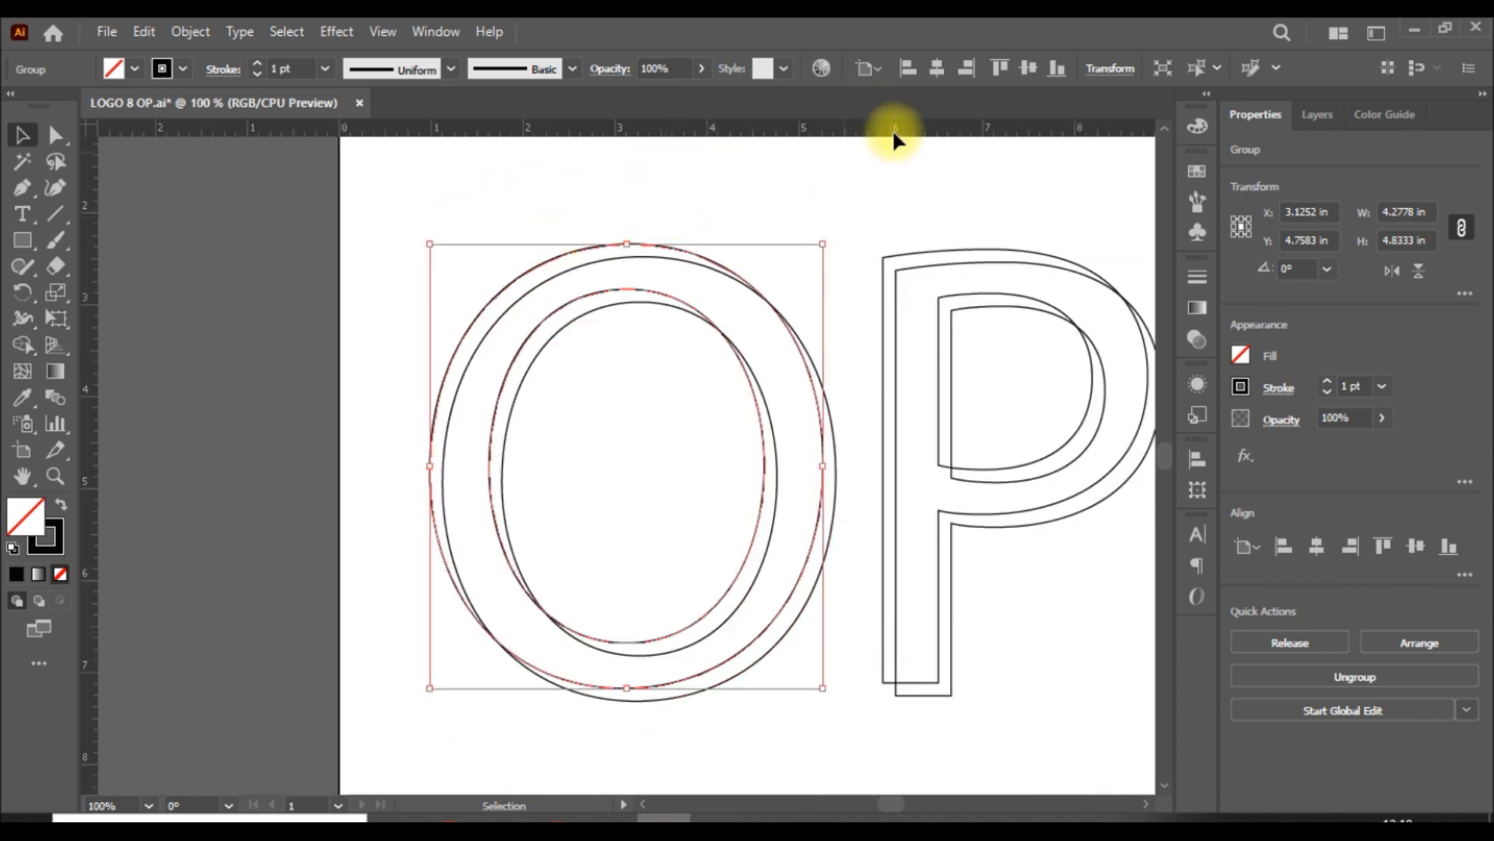
left_click(889, 170)
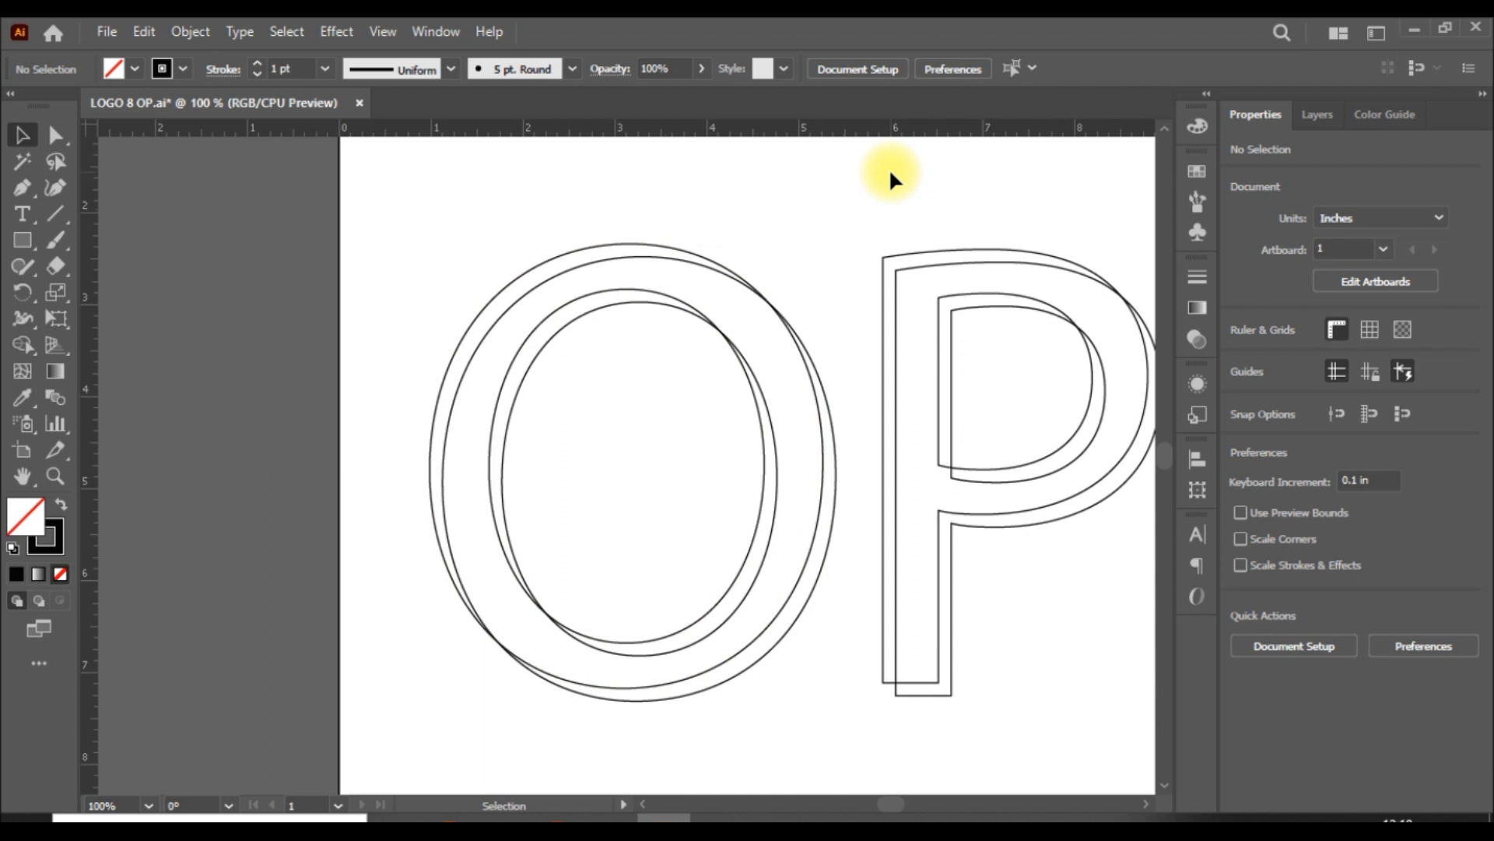
left_click(821, 450)
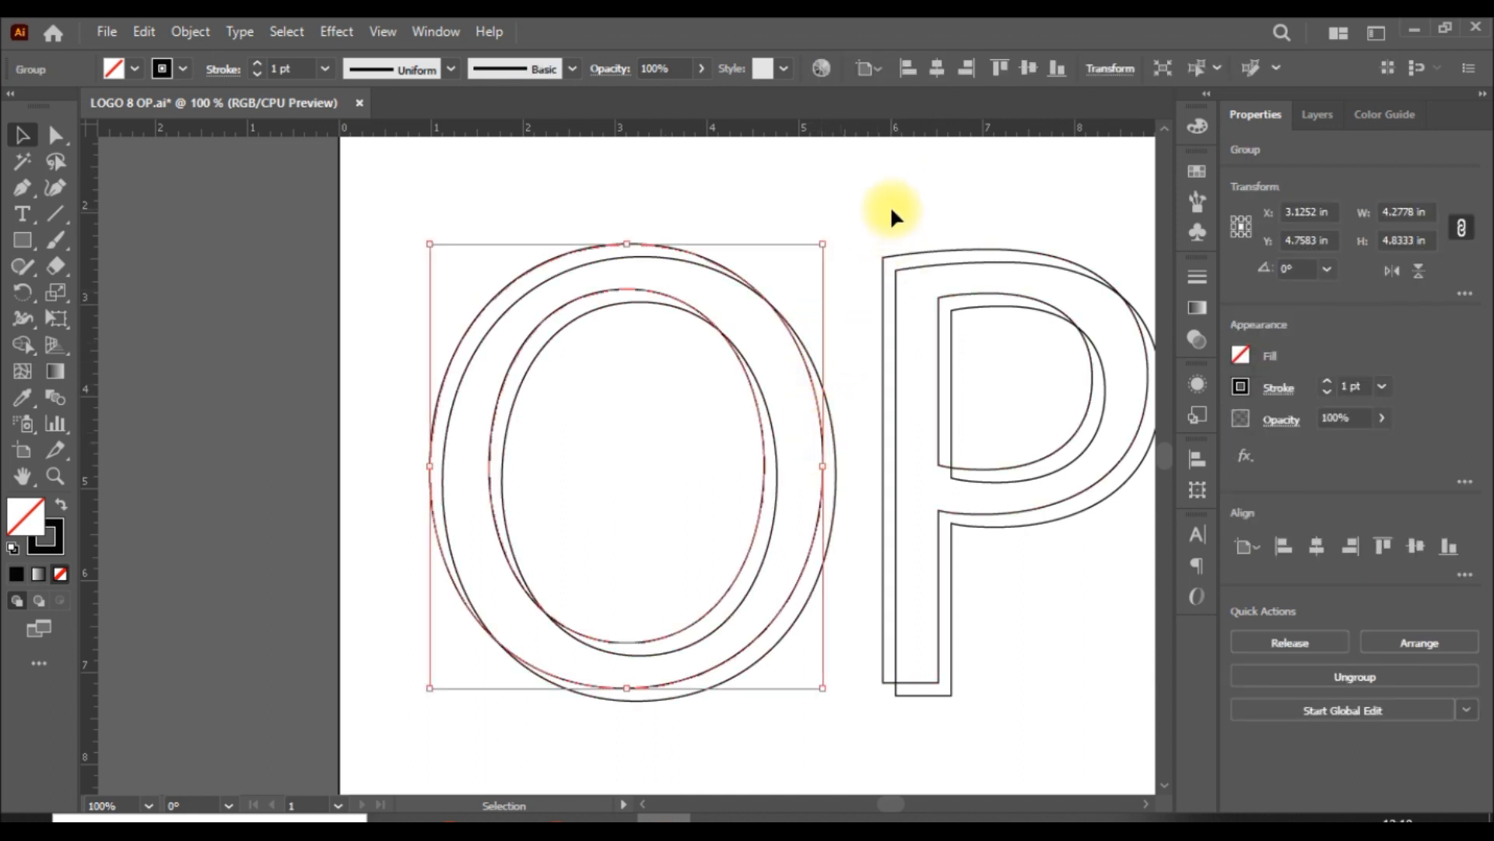
key("a")
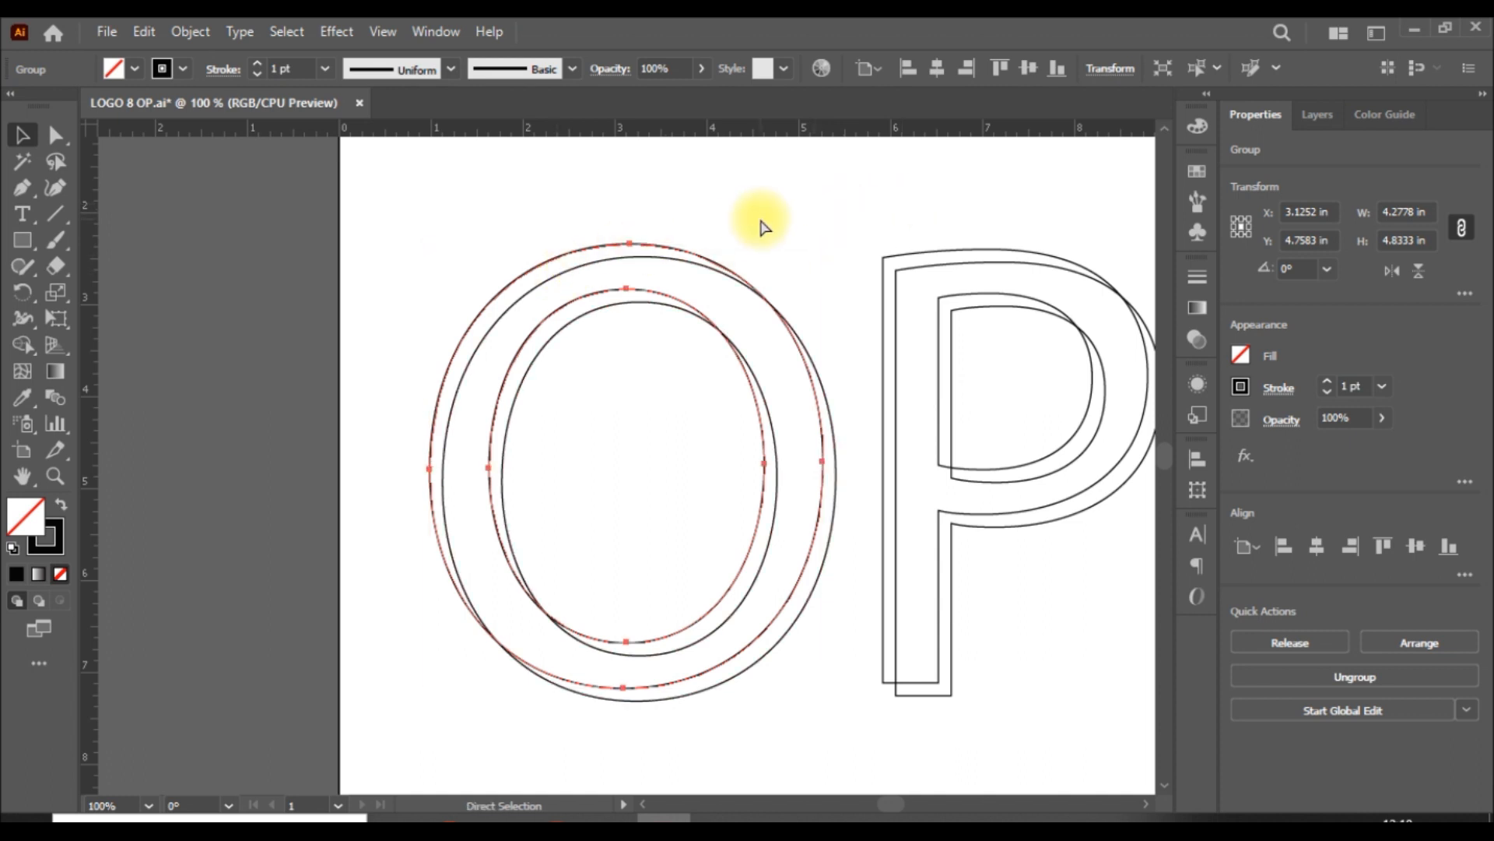
Step: Select all the outlines and merge the overlapping front-face regions of the O with the Shape Builder
key("ctrl+a")
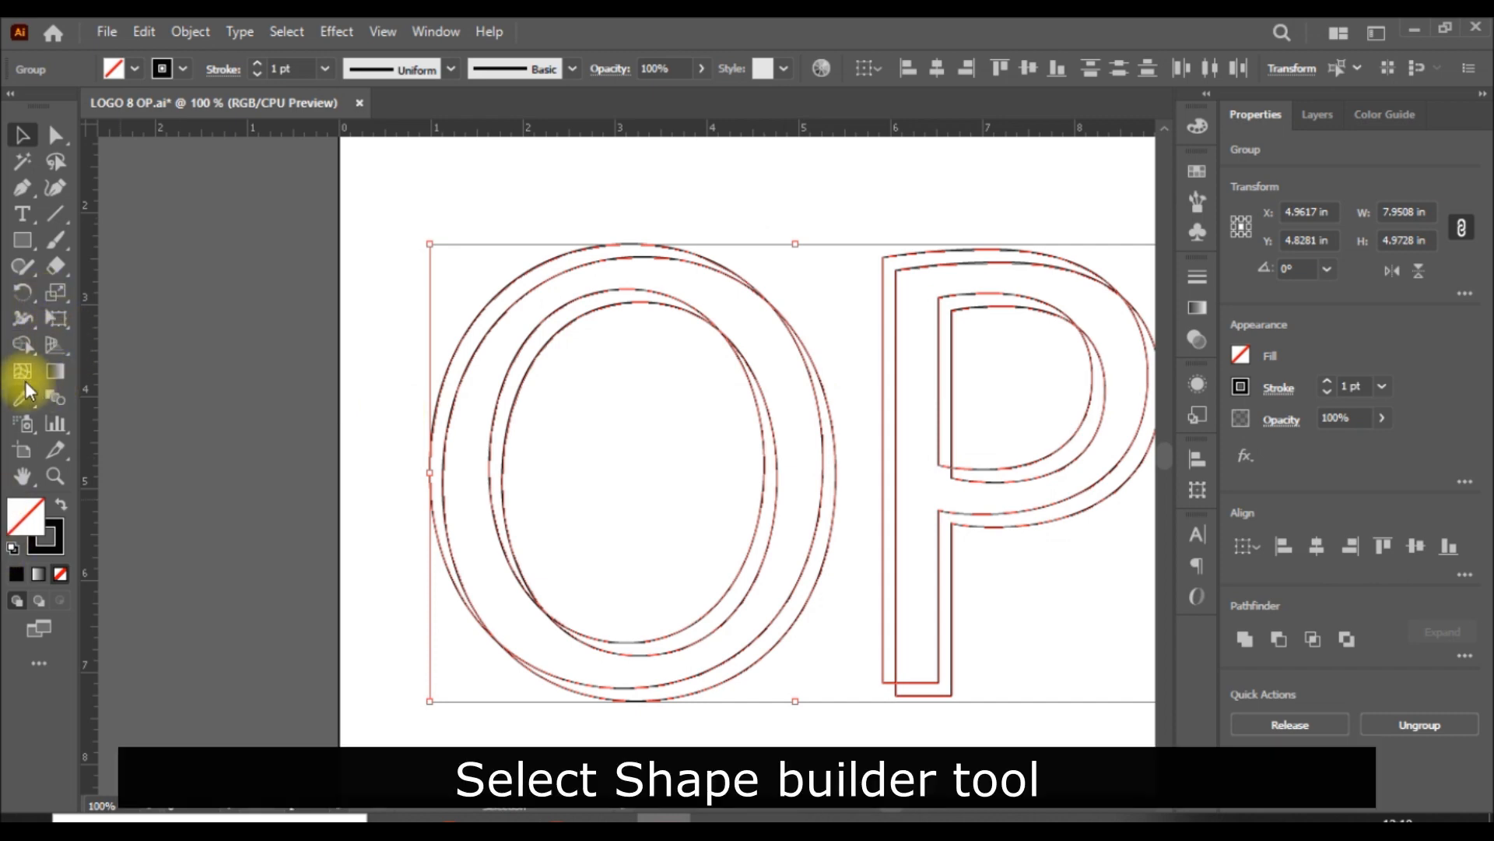
left_click(23, 344)
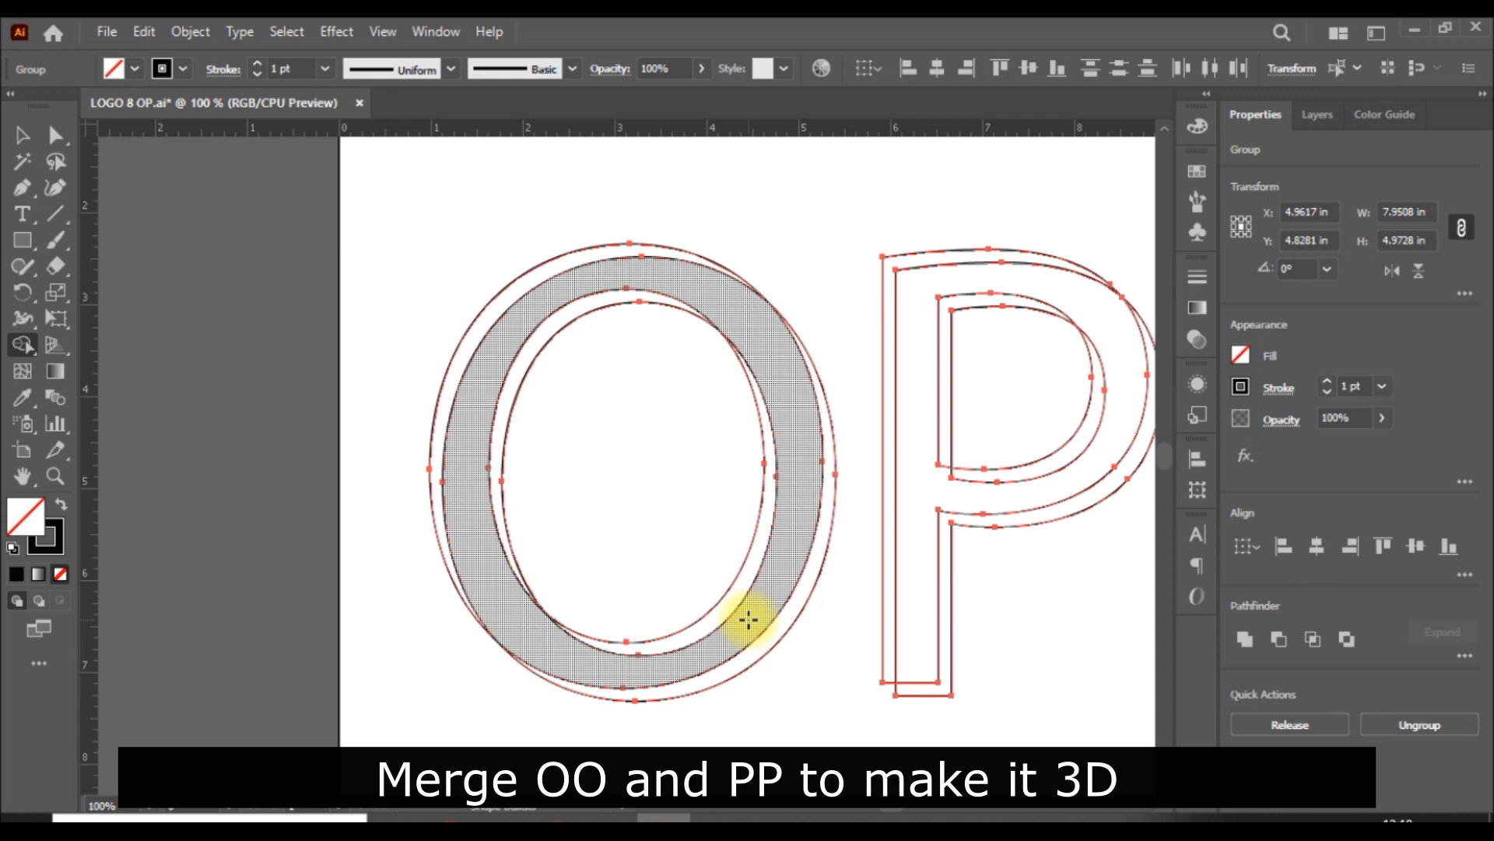
left_click_drag(748, 619, 744, 604)
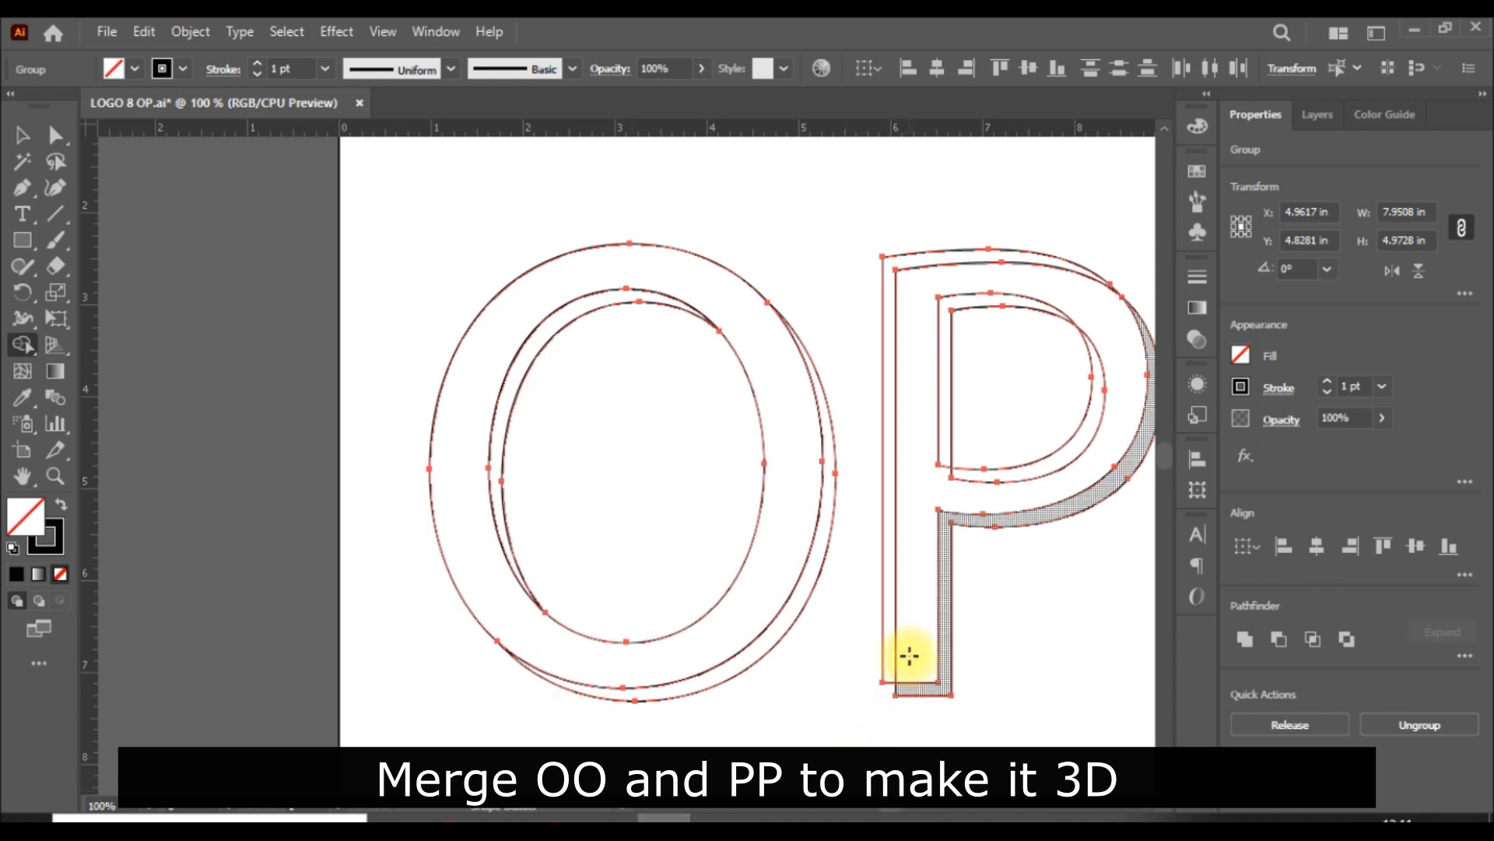
Step: Merge the overlapping front-face regions of the P's stem and bowl with the Shape Builder, then deselect everything
left_click(1145, 809)
left_click(1145, 811)
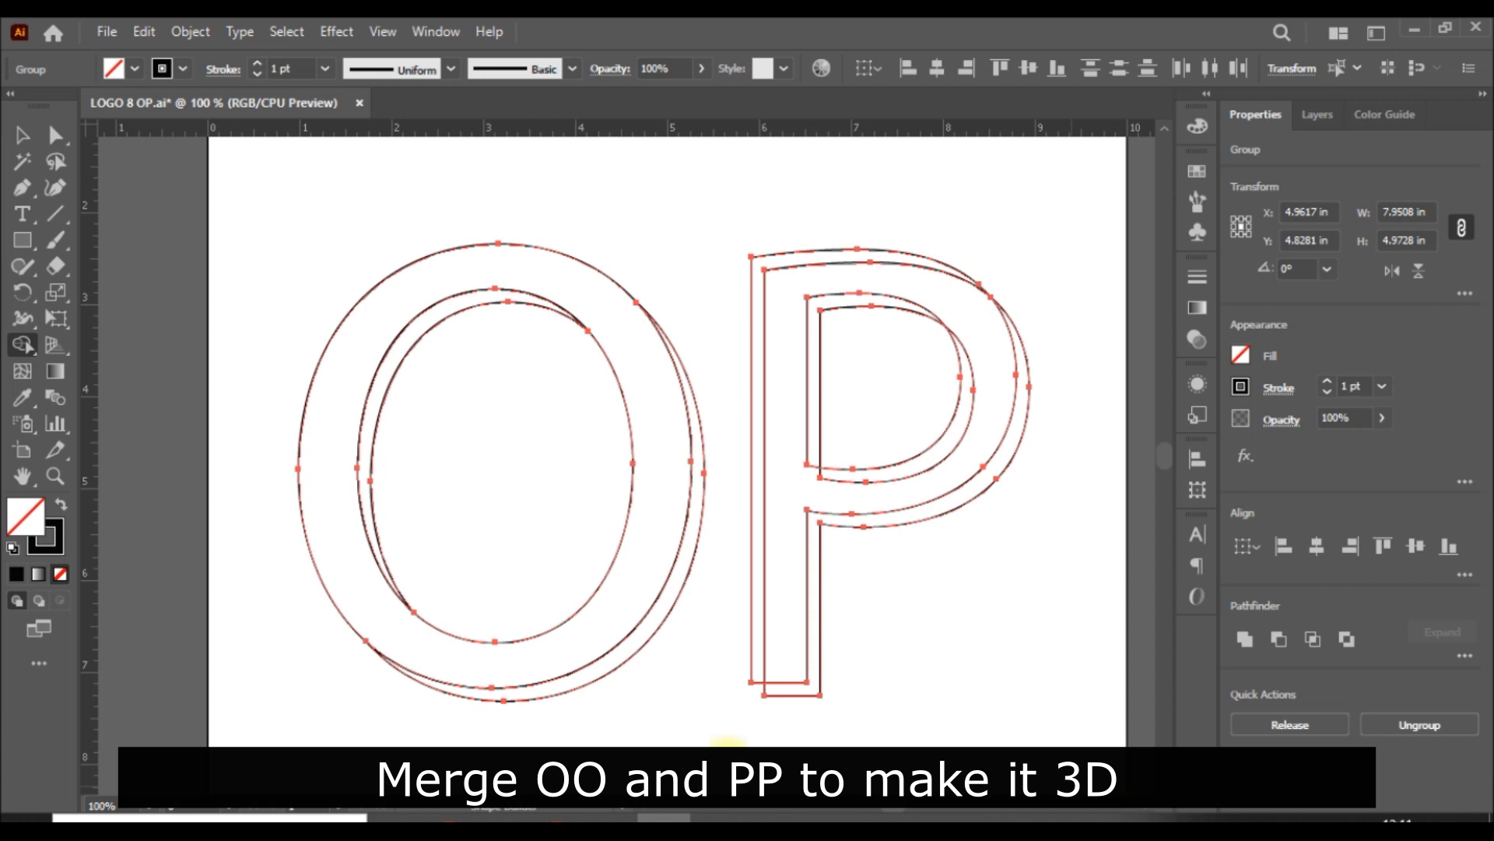
mouse_move(791, 667)
left_mouse_down()
mouse_move(761, 629)
mouse_move(783, 565)
left_mouse_up()
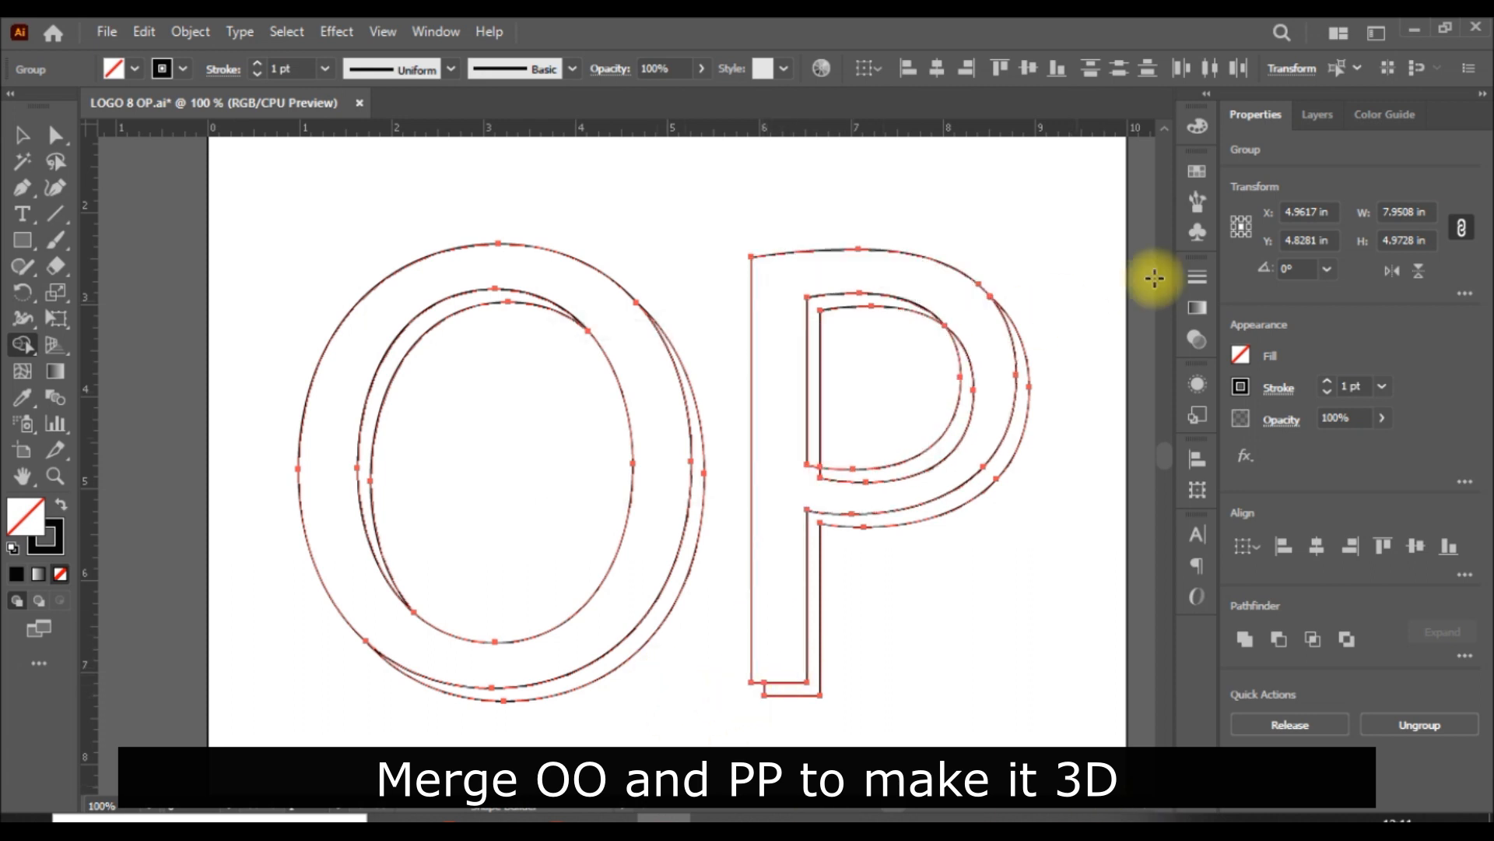
left_click_drag(967, 484, 941, 453)
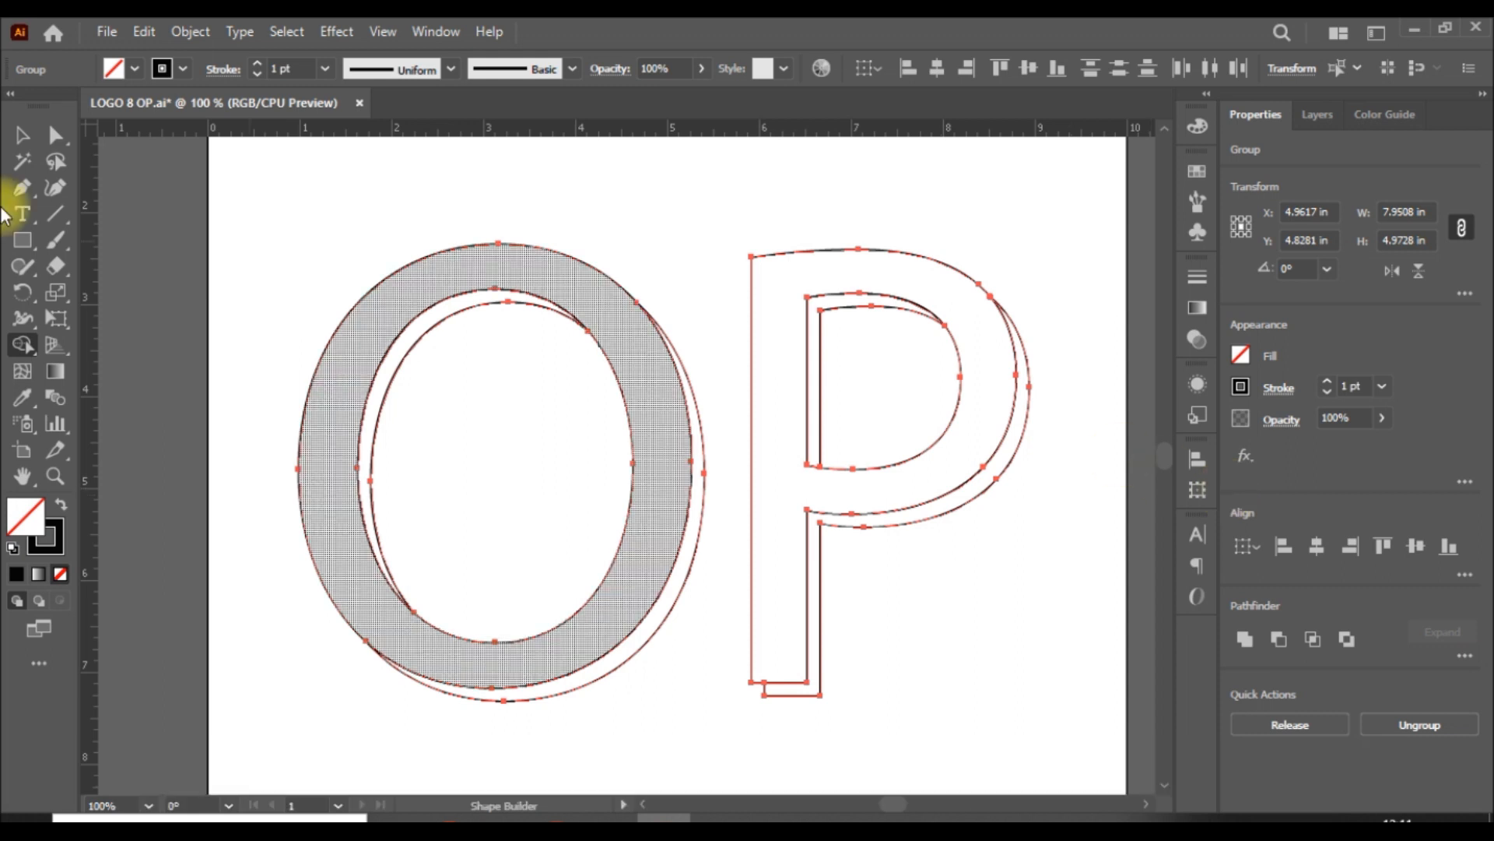
left_click(22, 135)
left_click(1088, 658)
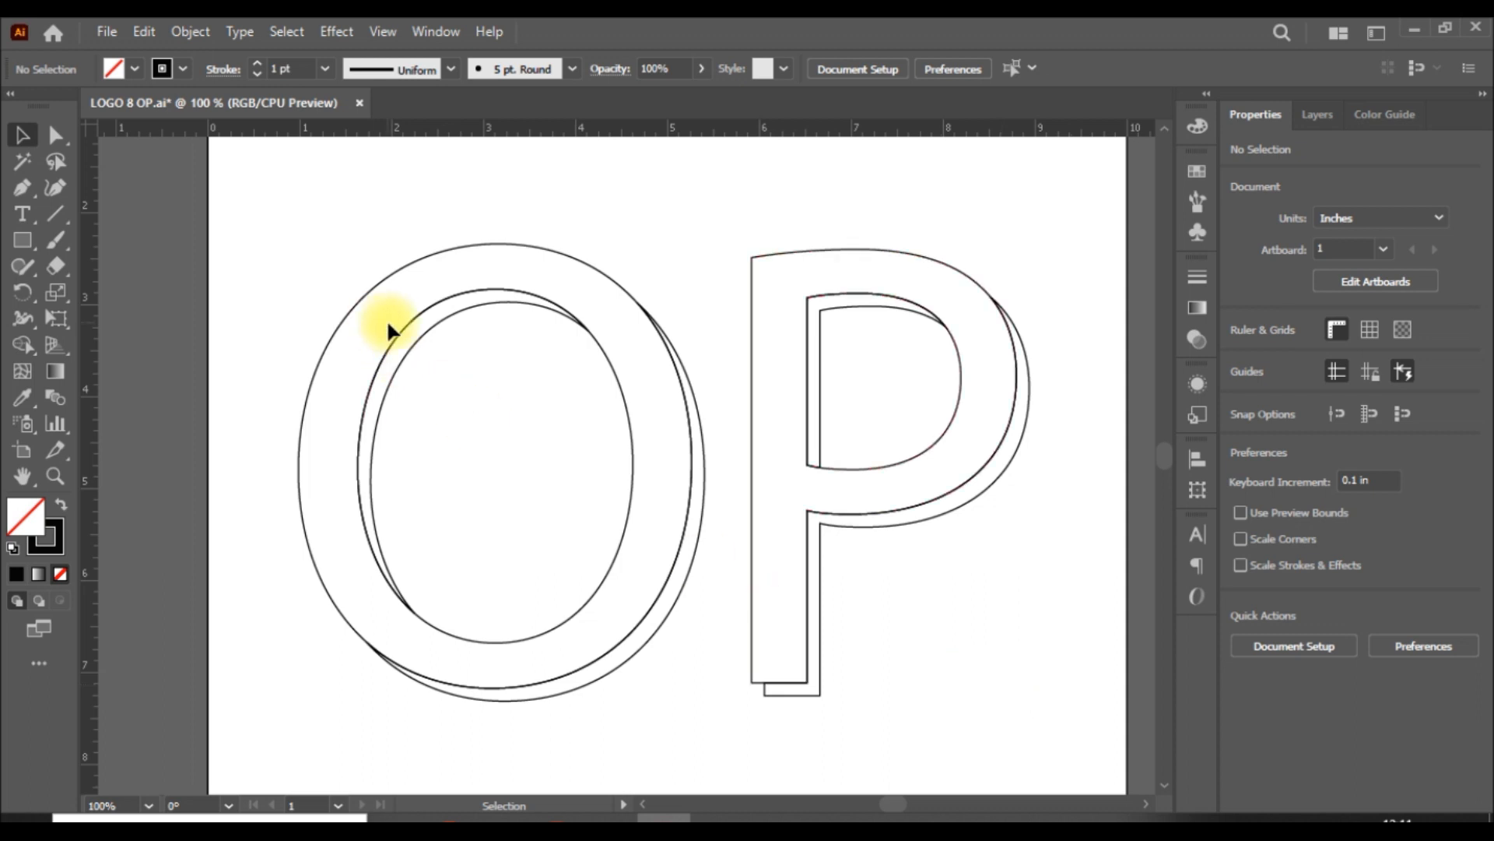
left_click_drag(400, 333, 691, 254)
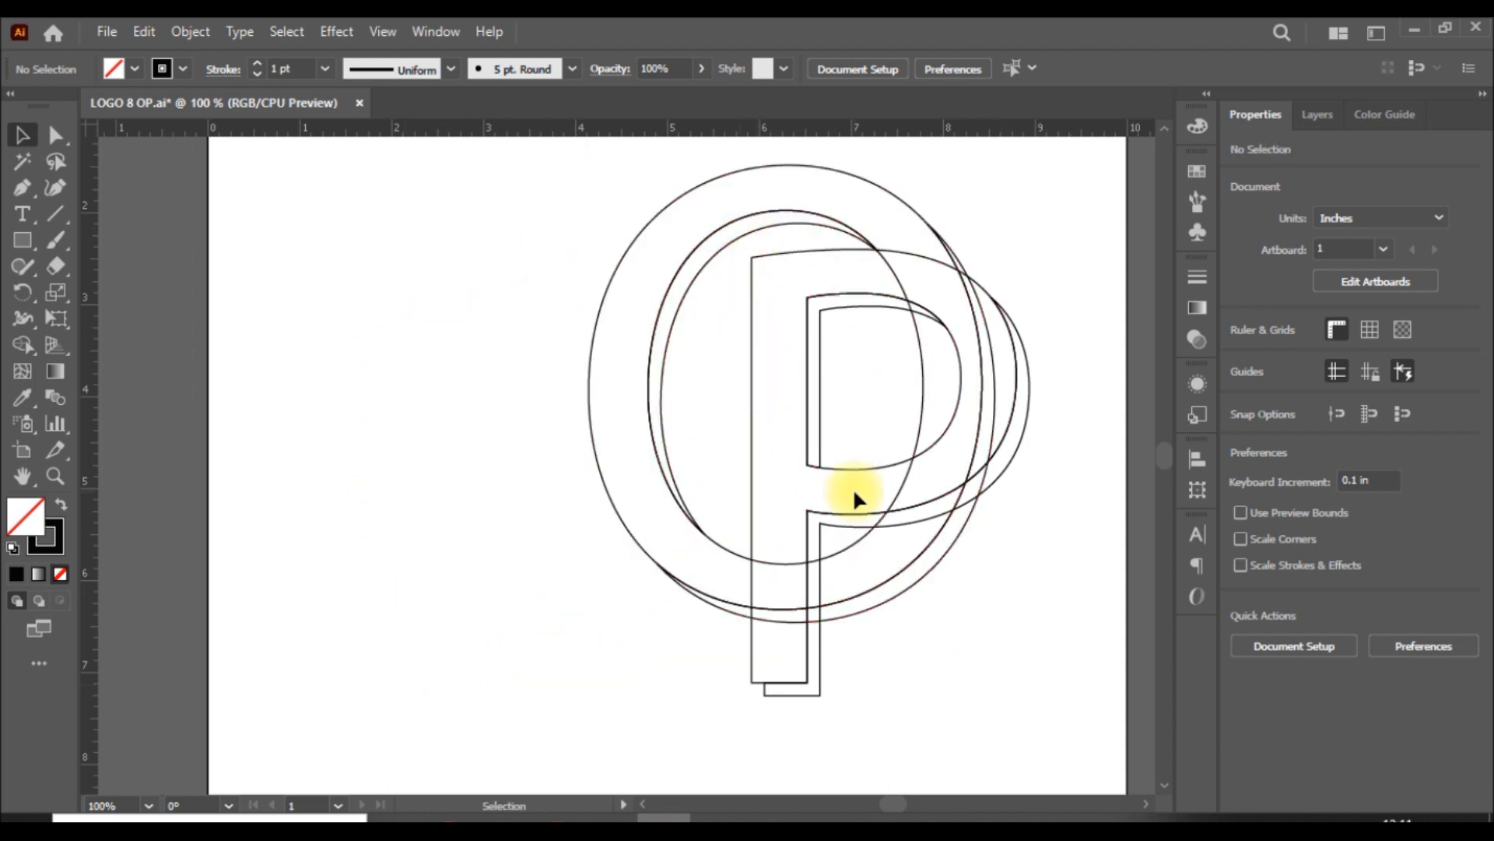
key("ctrl+z")
left_click(965, 608)
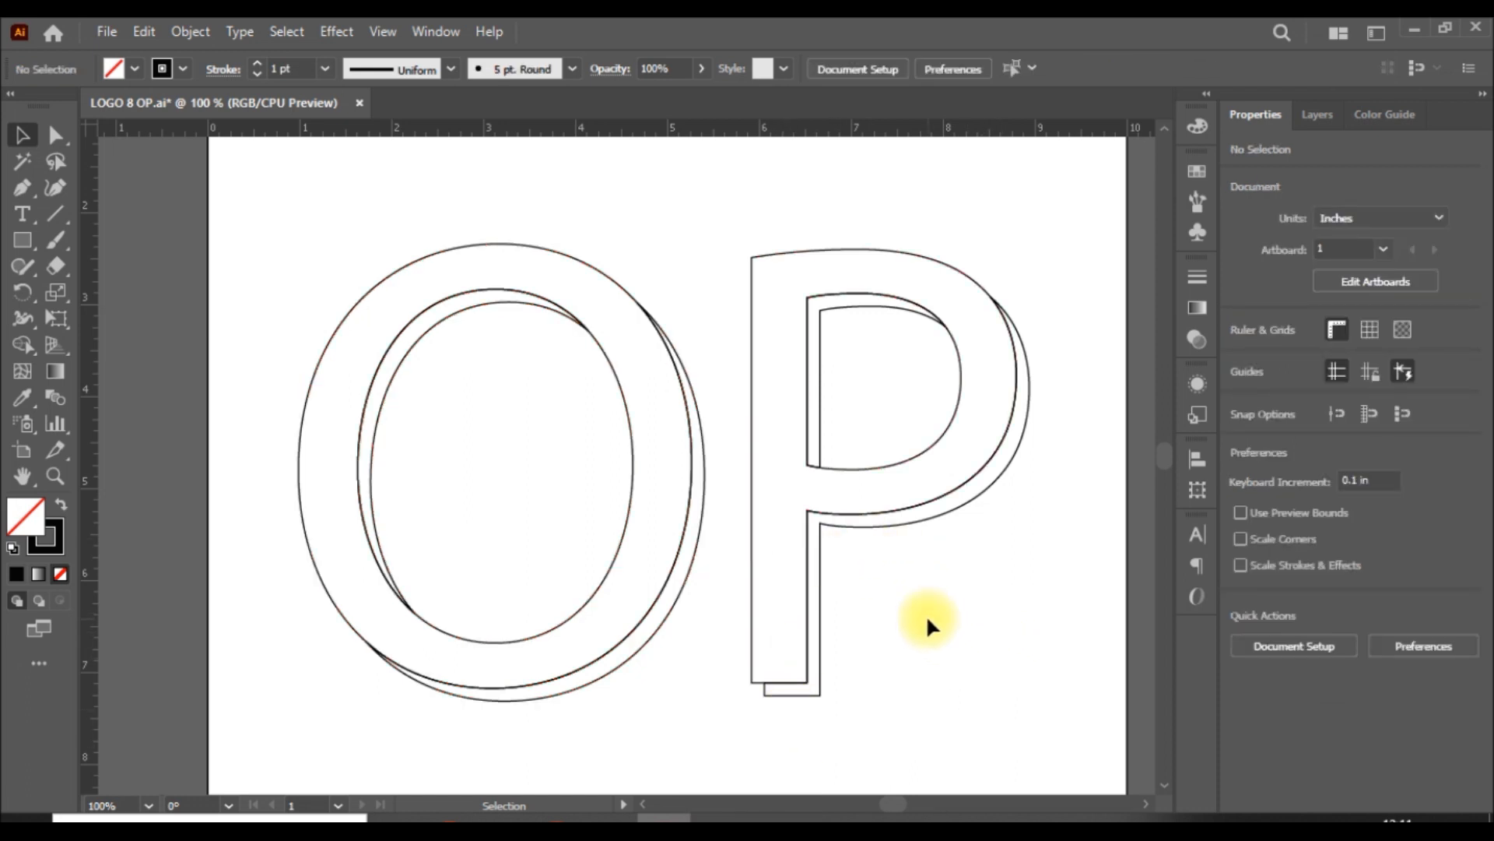
Step: Draw a short diagonal Pen line joining the front and back outlines at the lower-left corner of the P's stem
left_click(22, 187)
scroll(807, 677, "down", 3)
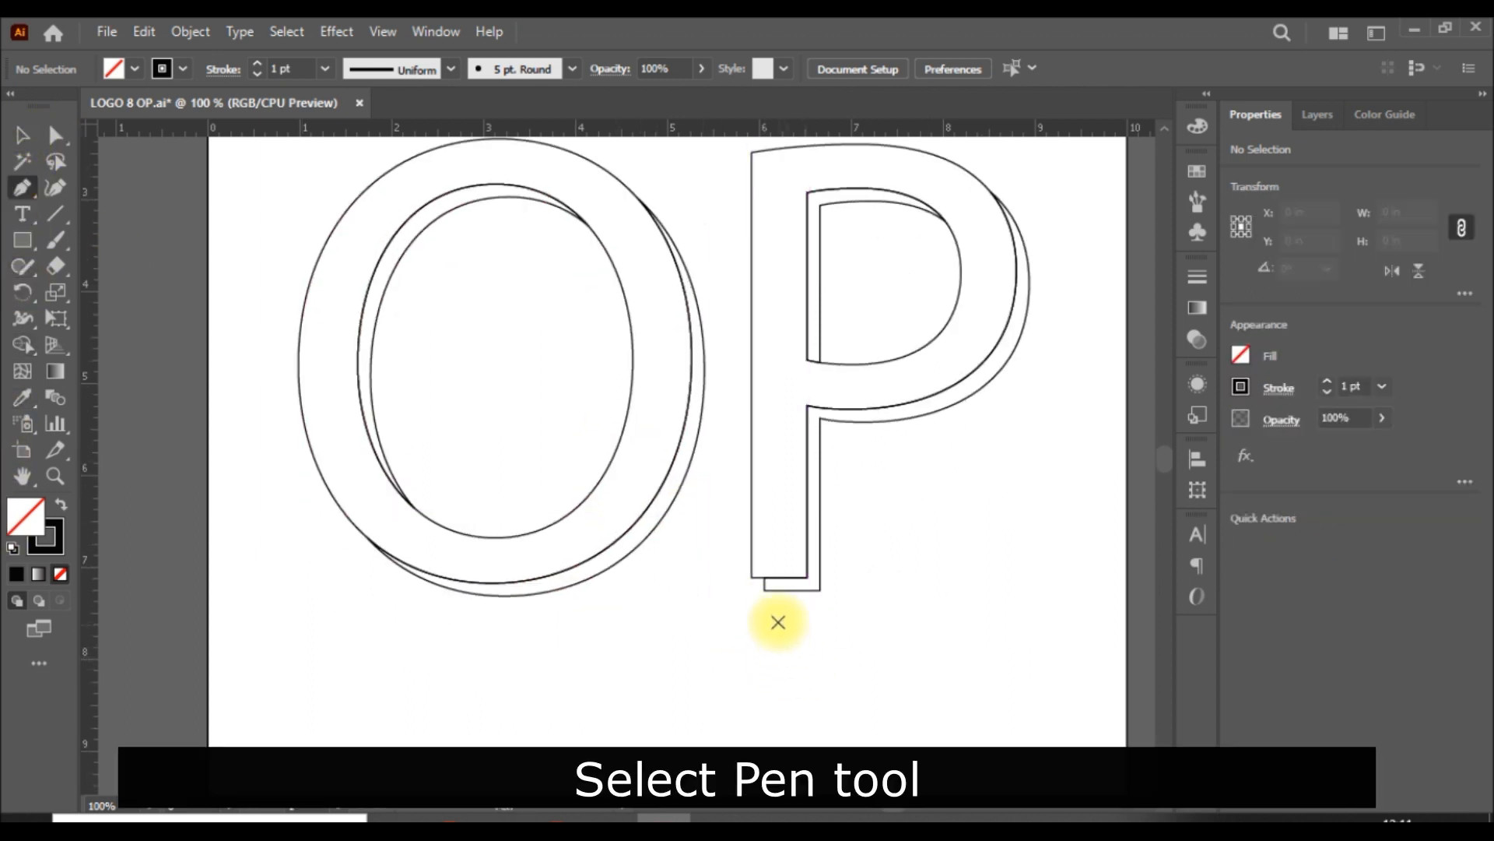
left_click_drag(764, 590, 749, 578)
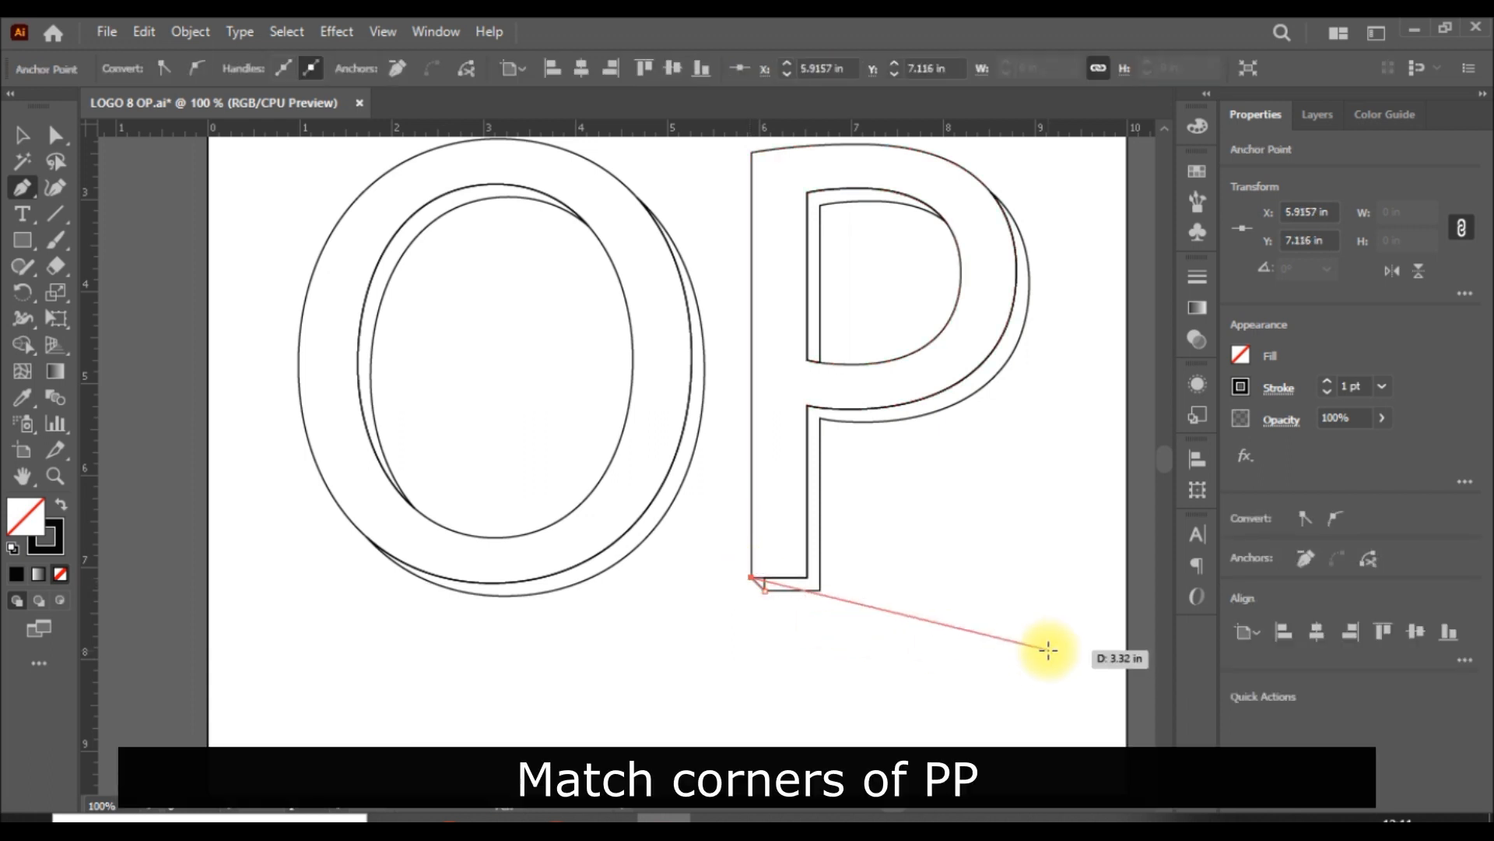
key("Escape")
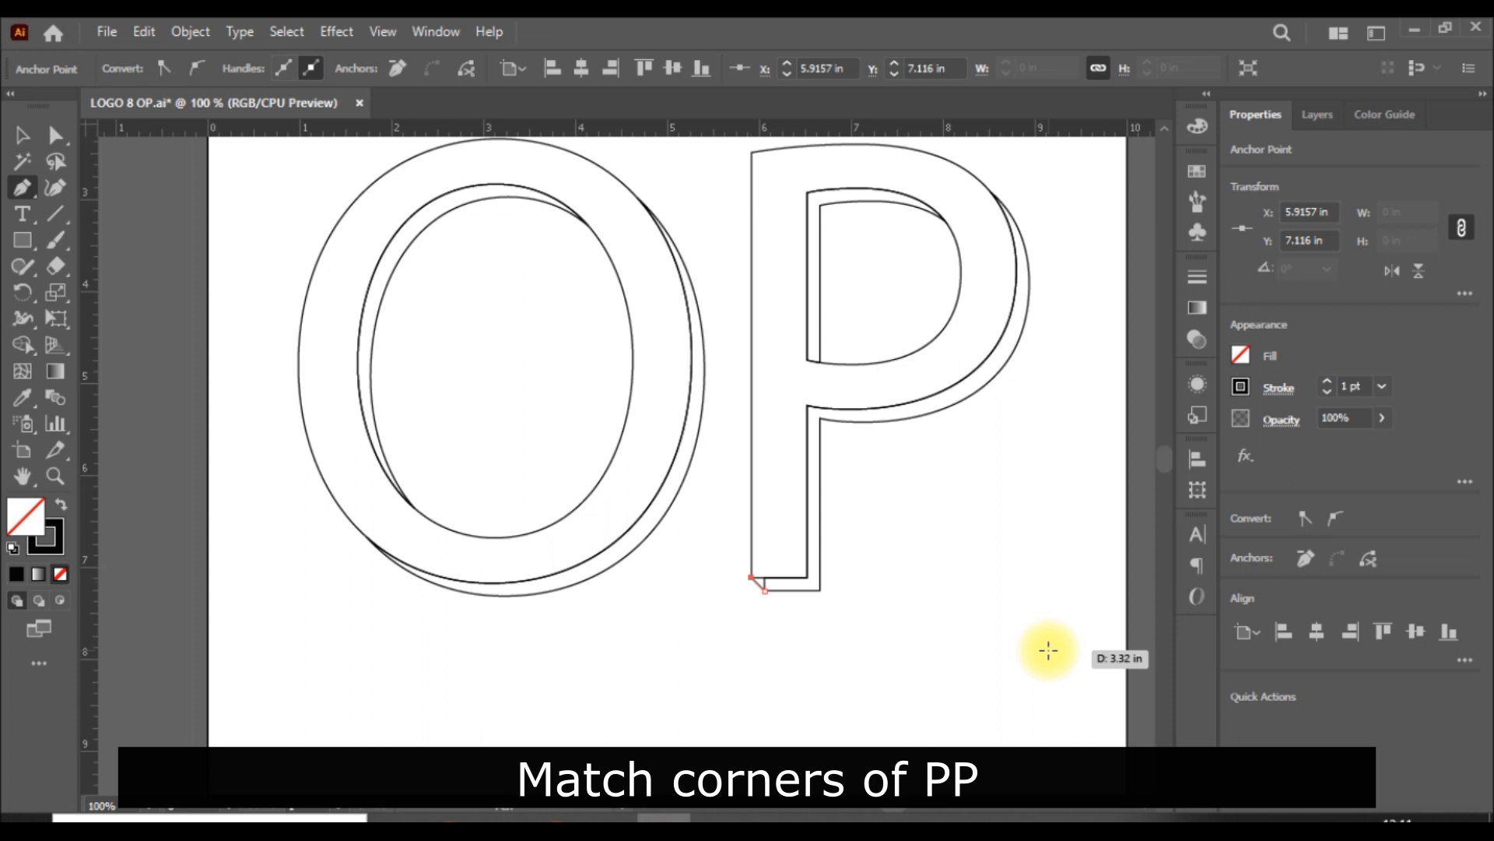
left_click(22, 134)
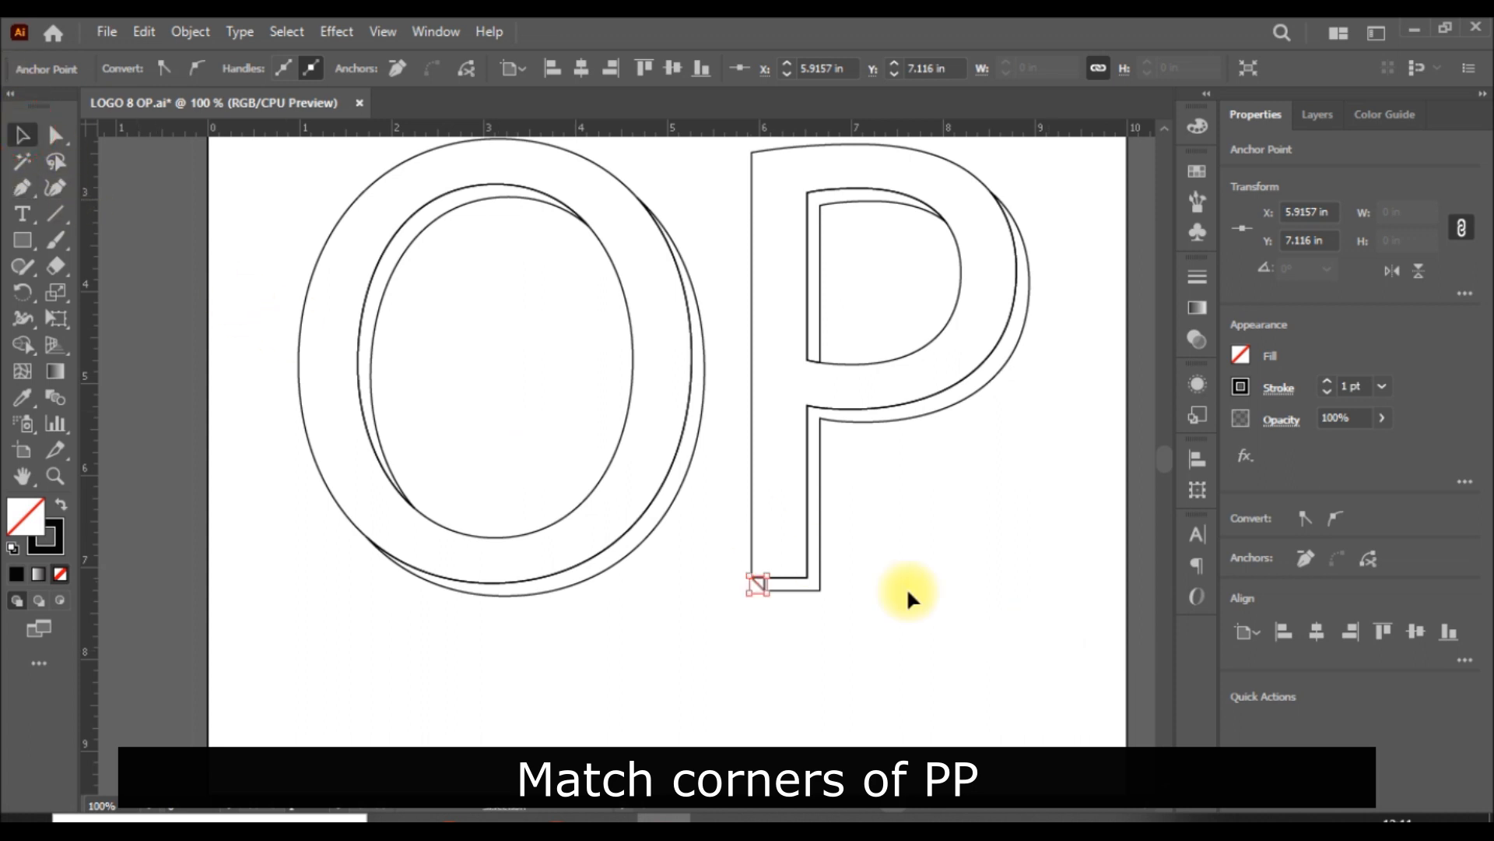
left_click(948, 600)
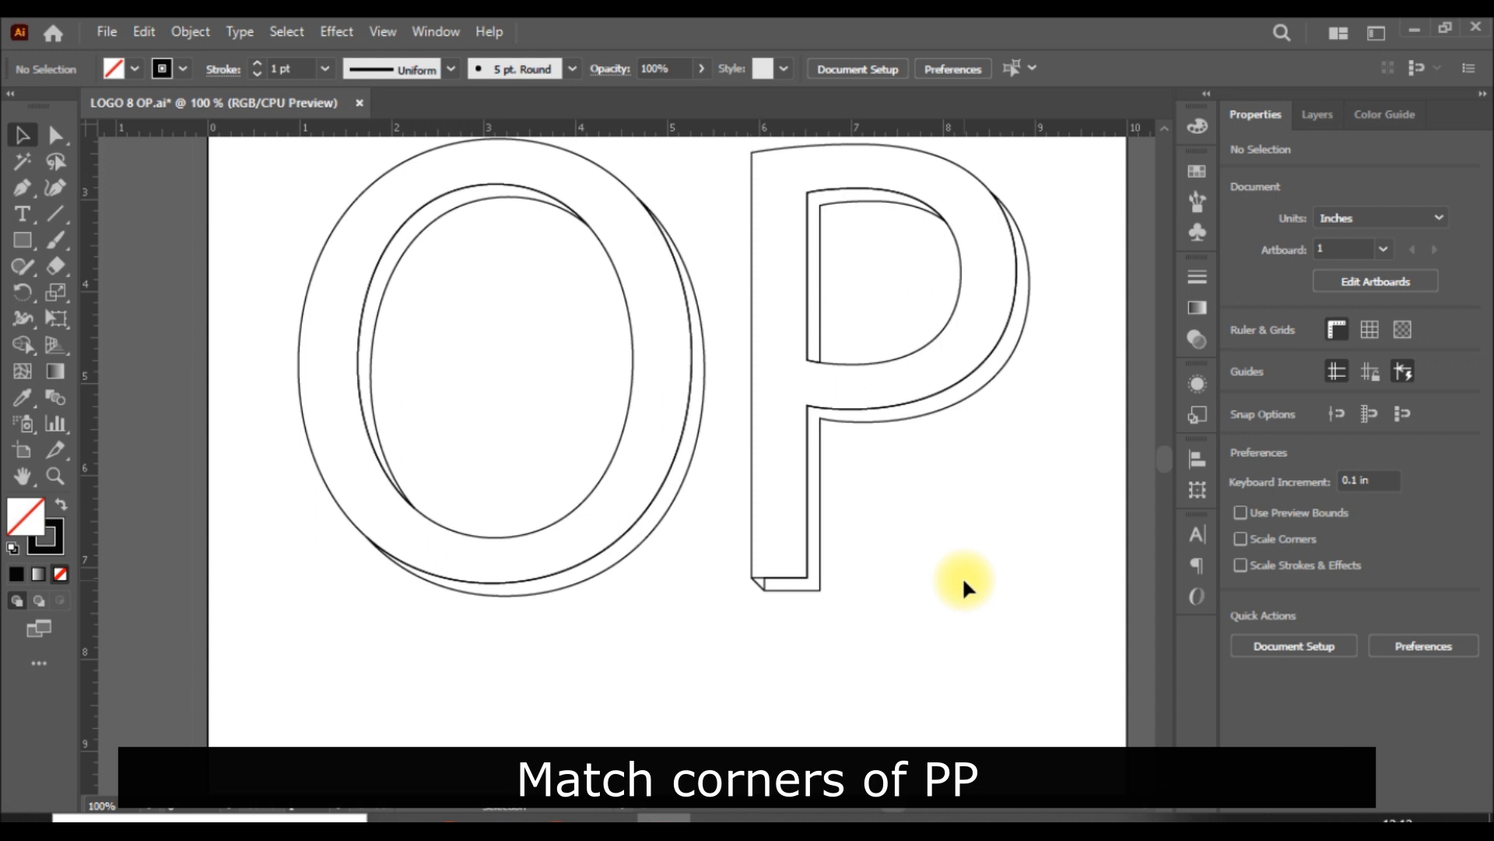
Step: Draw a short diagonal Pen line joining the front and back outlines at the lower-right corner of the P's stem
left_click(22, 187)
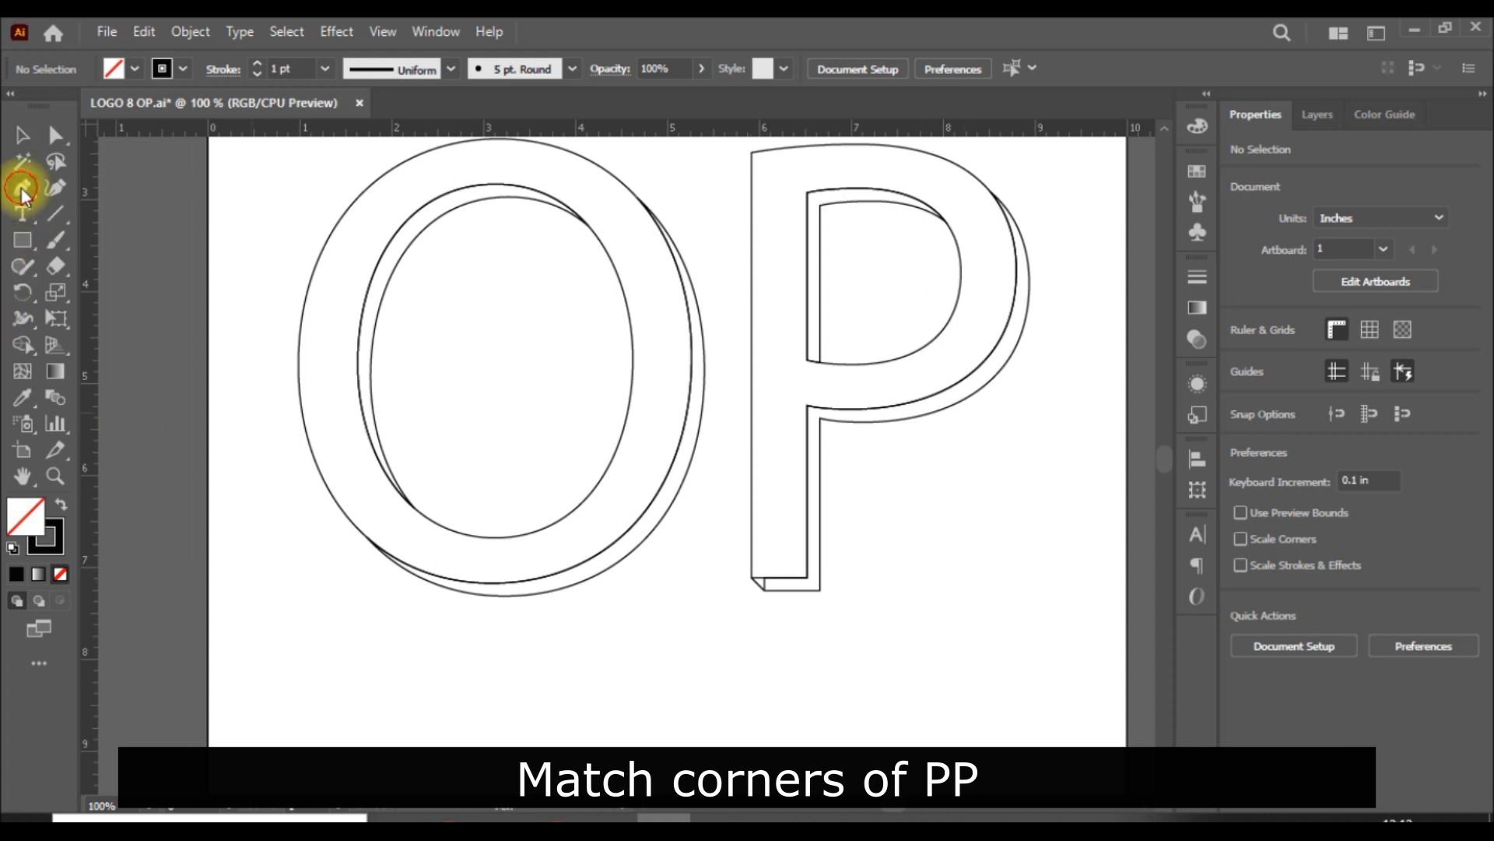
left_click(808, 578)
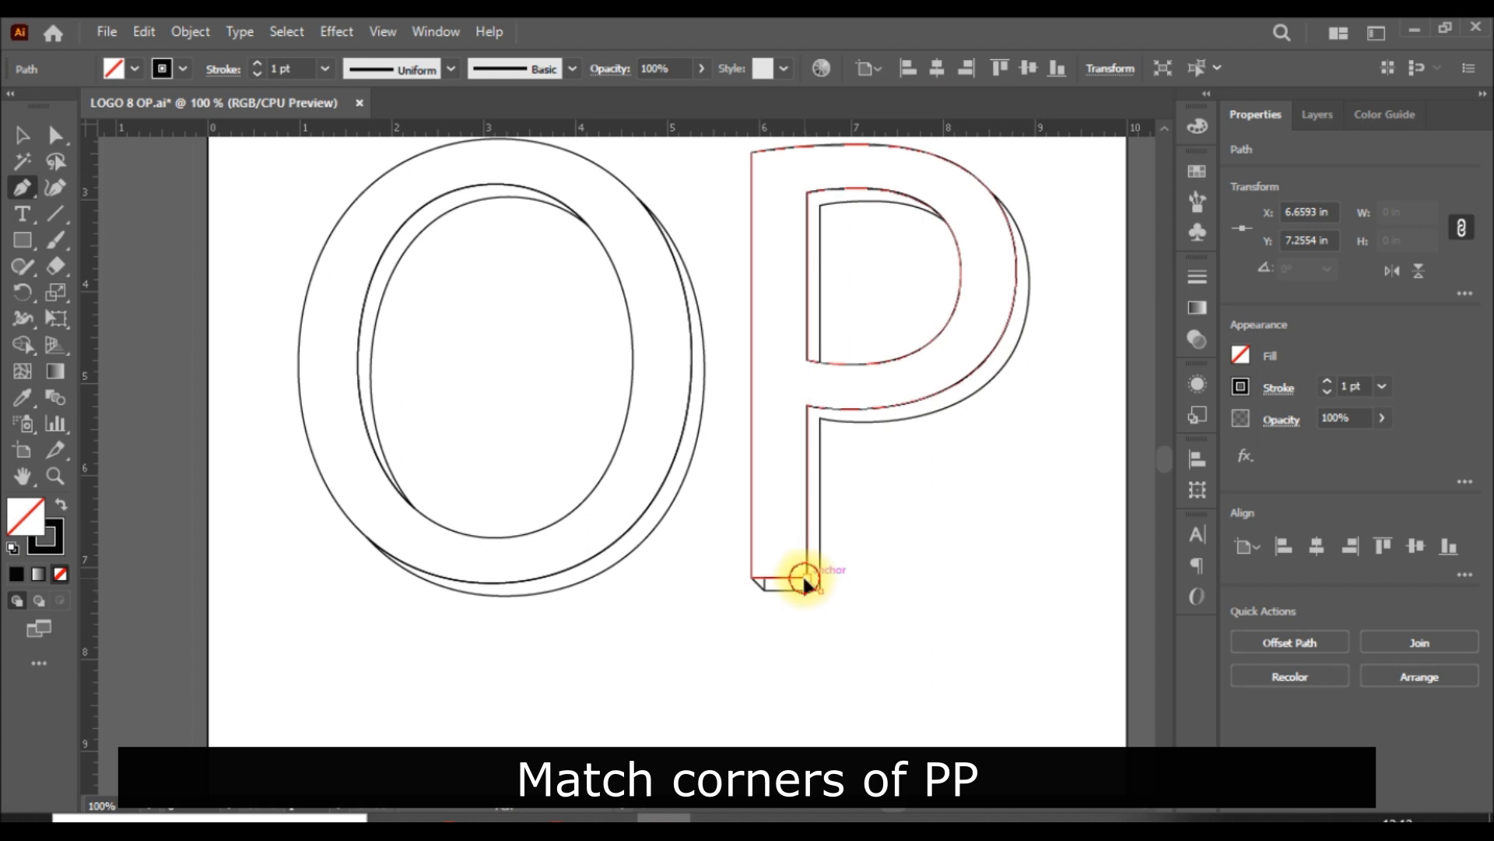
left_click(806, 577)
key("Escape")
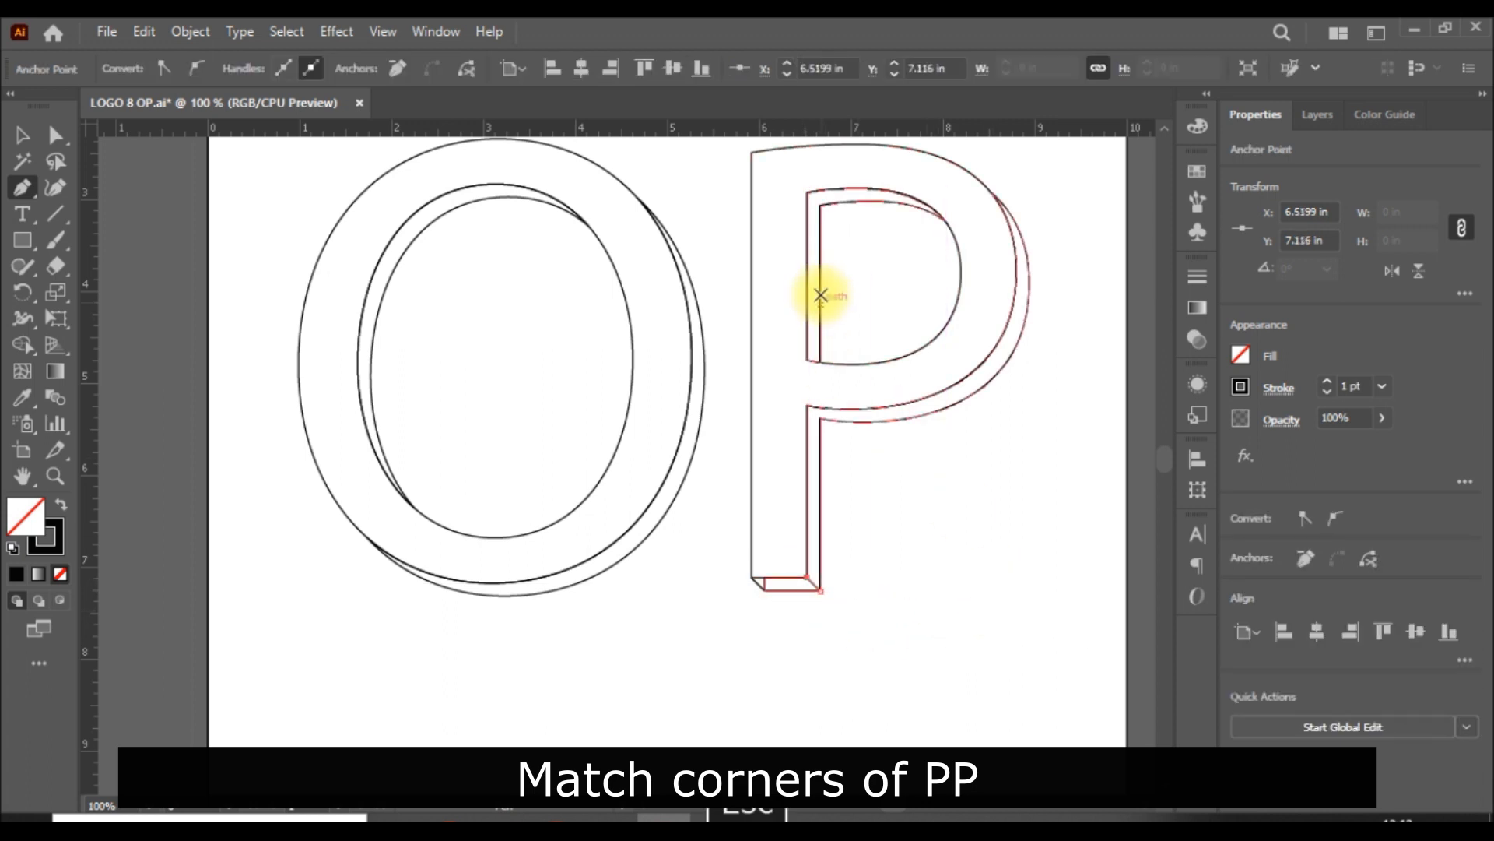
Step: Join the upper-left corners of the P's inner counter with a diagonal Pen line about 0.2 in long
left_click(819, 206)
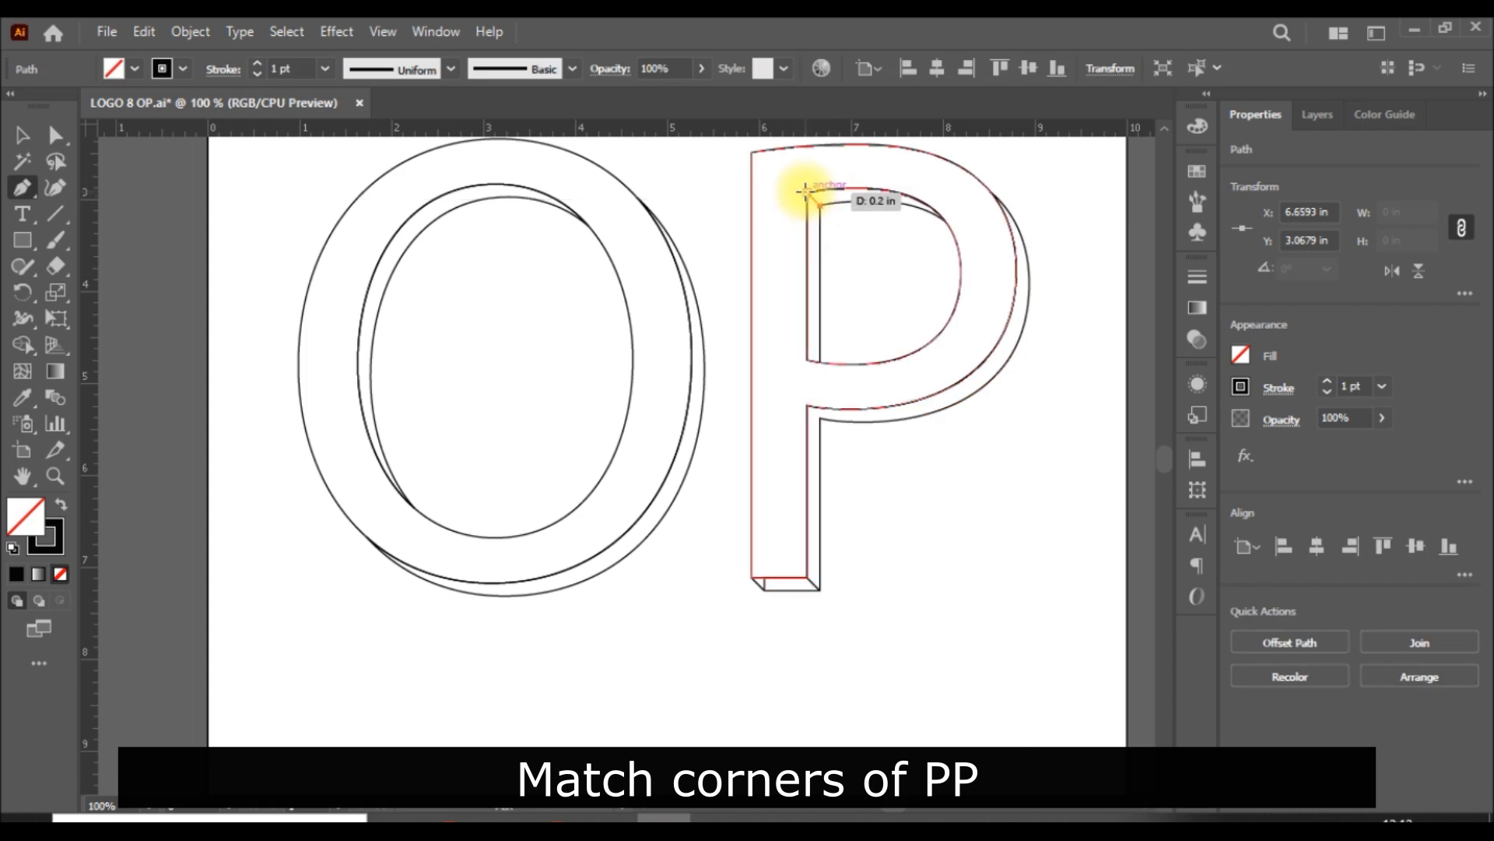
left_click(805, 190)
key("Escape")
left_click(24, 131)
left_click(931, 619)
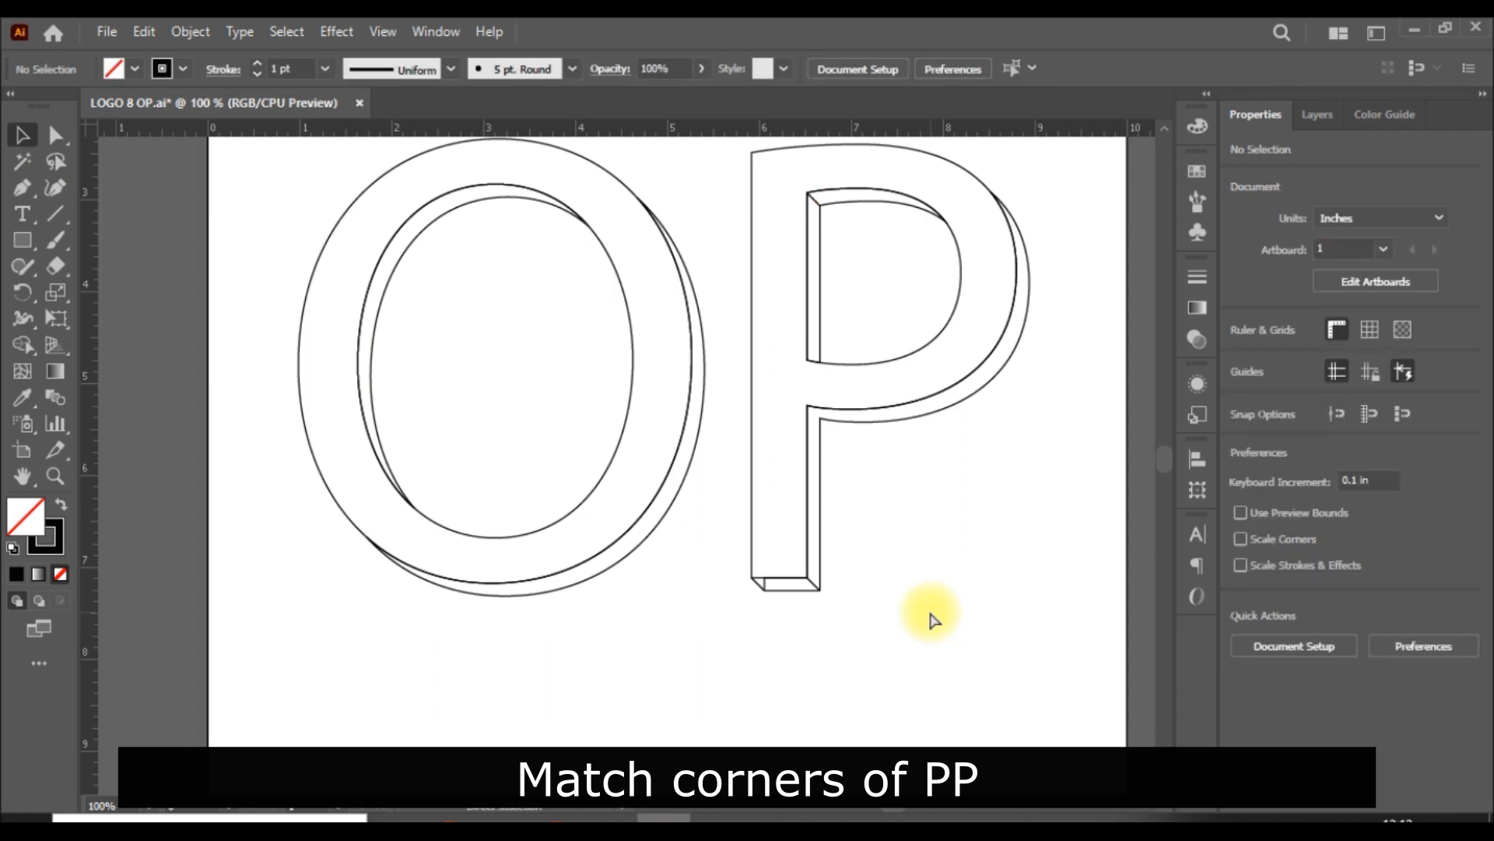
Step: Select everything and merge the small corner triangle with the side face under the P's stem using the Shape Builder
key("ctrl+a")
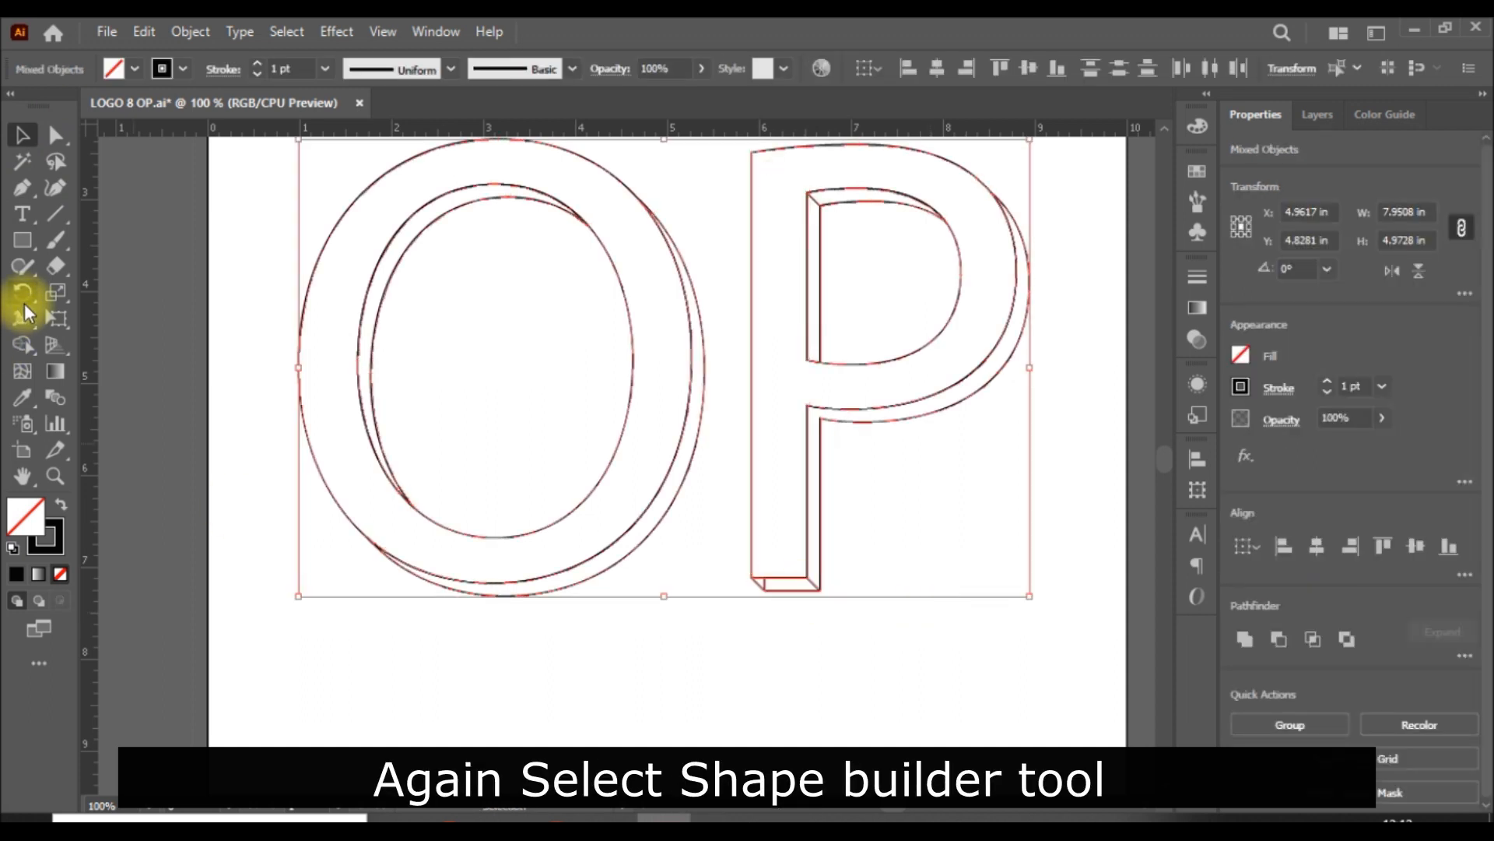
left_click(23, 344)
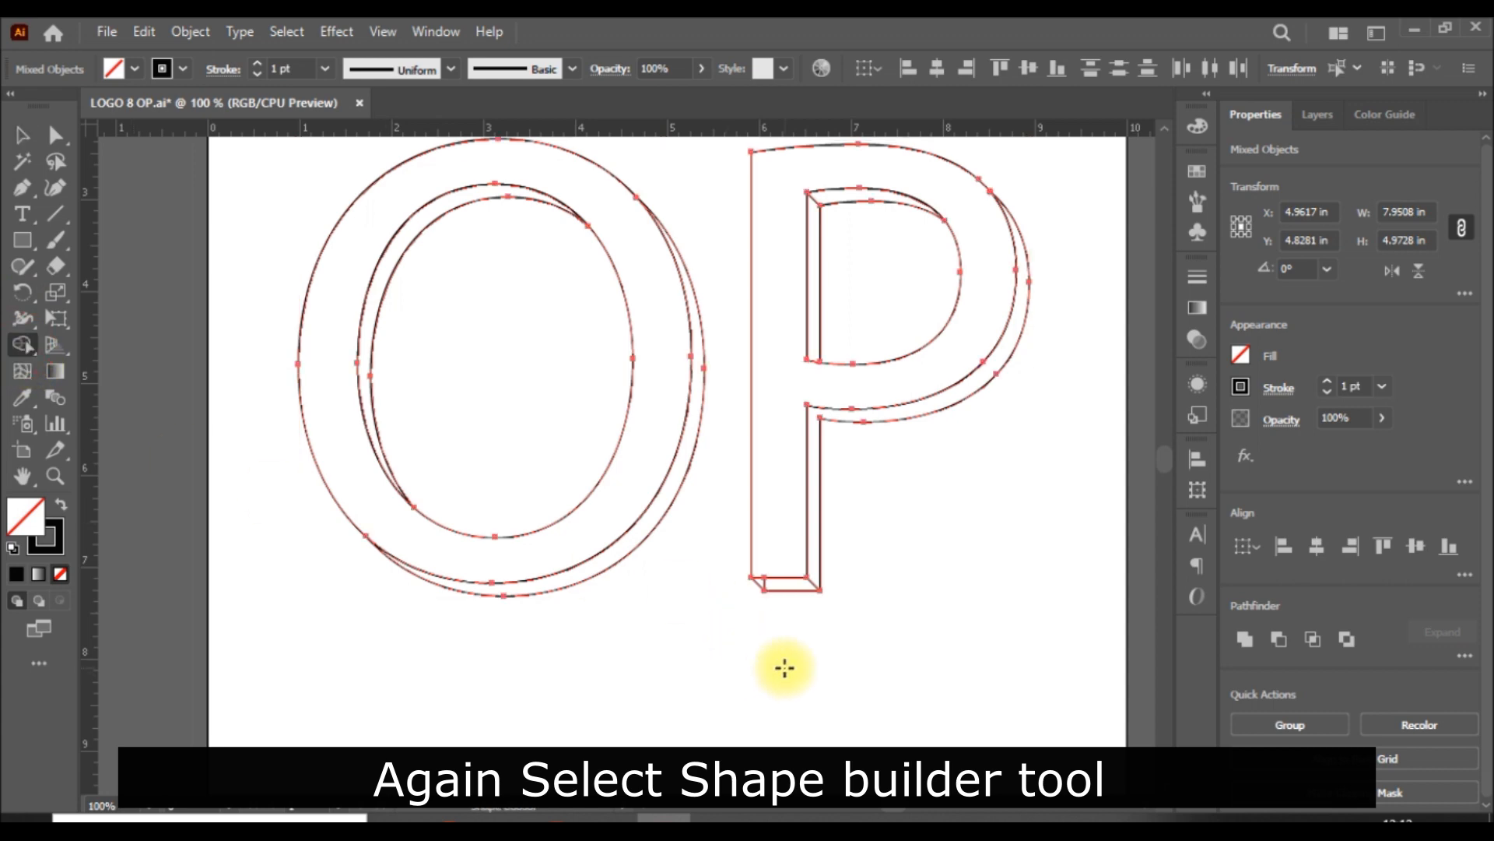
key("ctrl+plus")
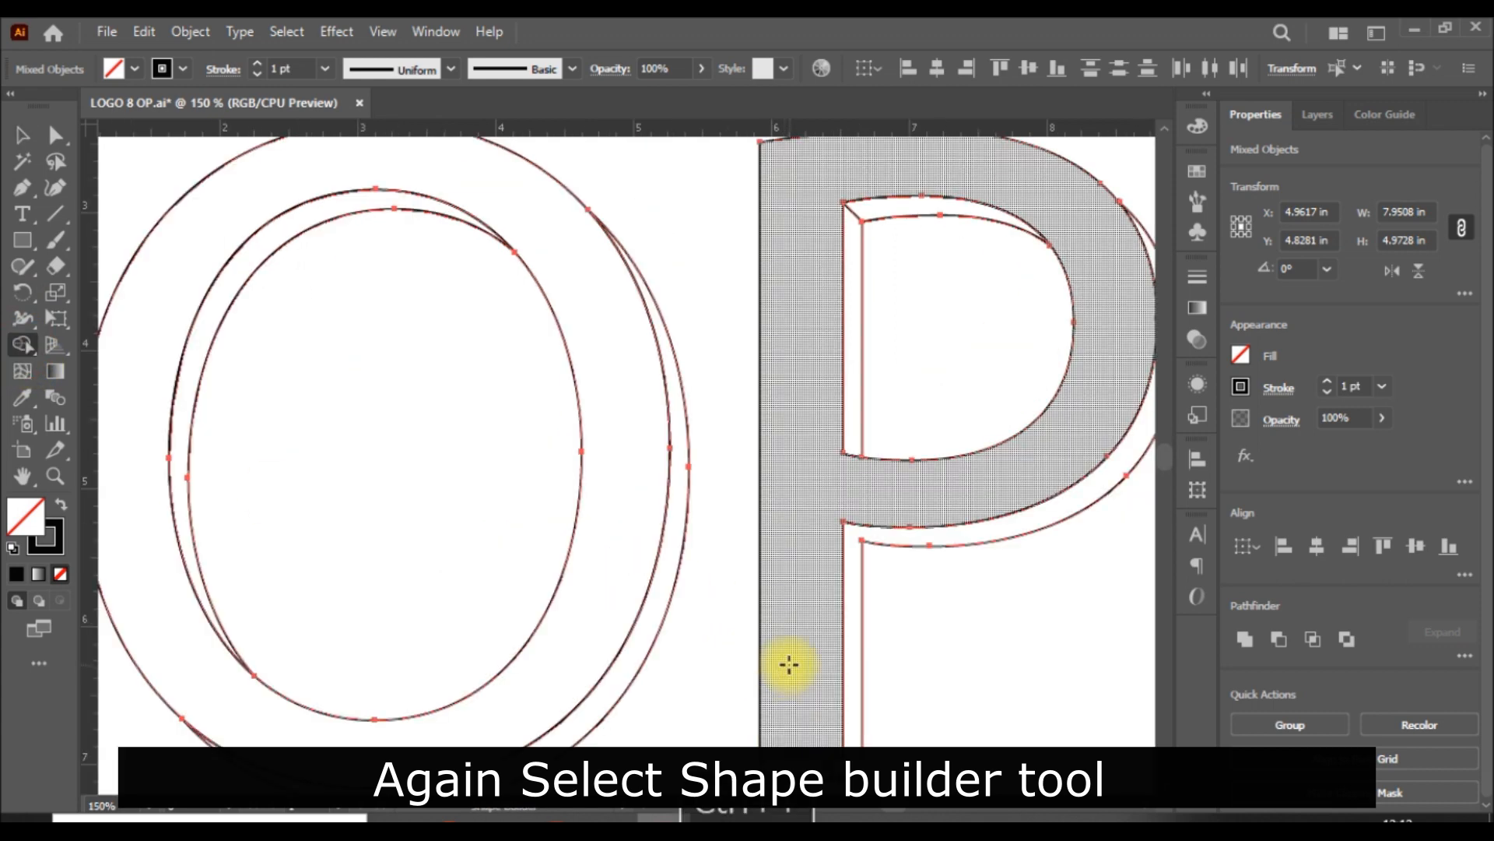
scroll(789, 664, "down", 5)
left_click_drag(794, 524, 780, 524)
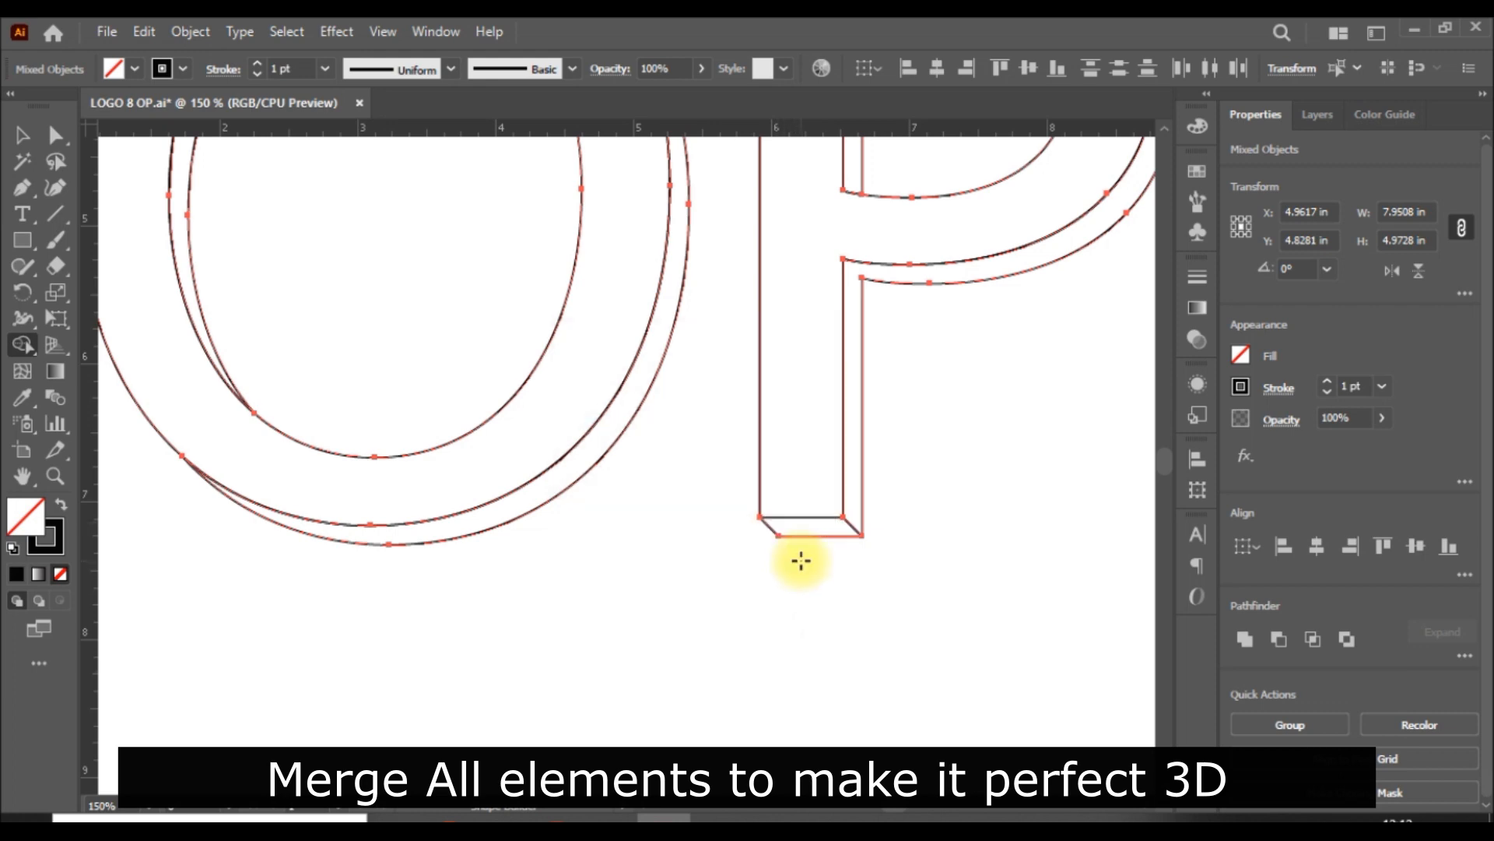
left_click(22, 134)
left_click(761, 688)
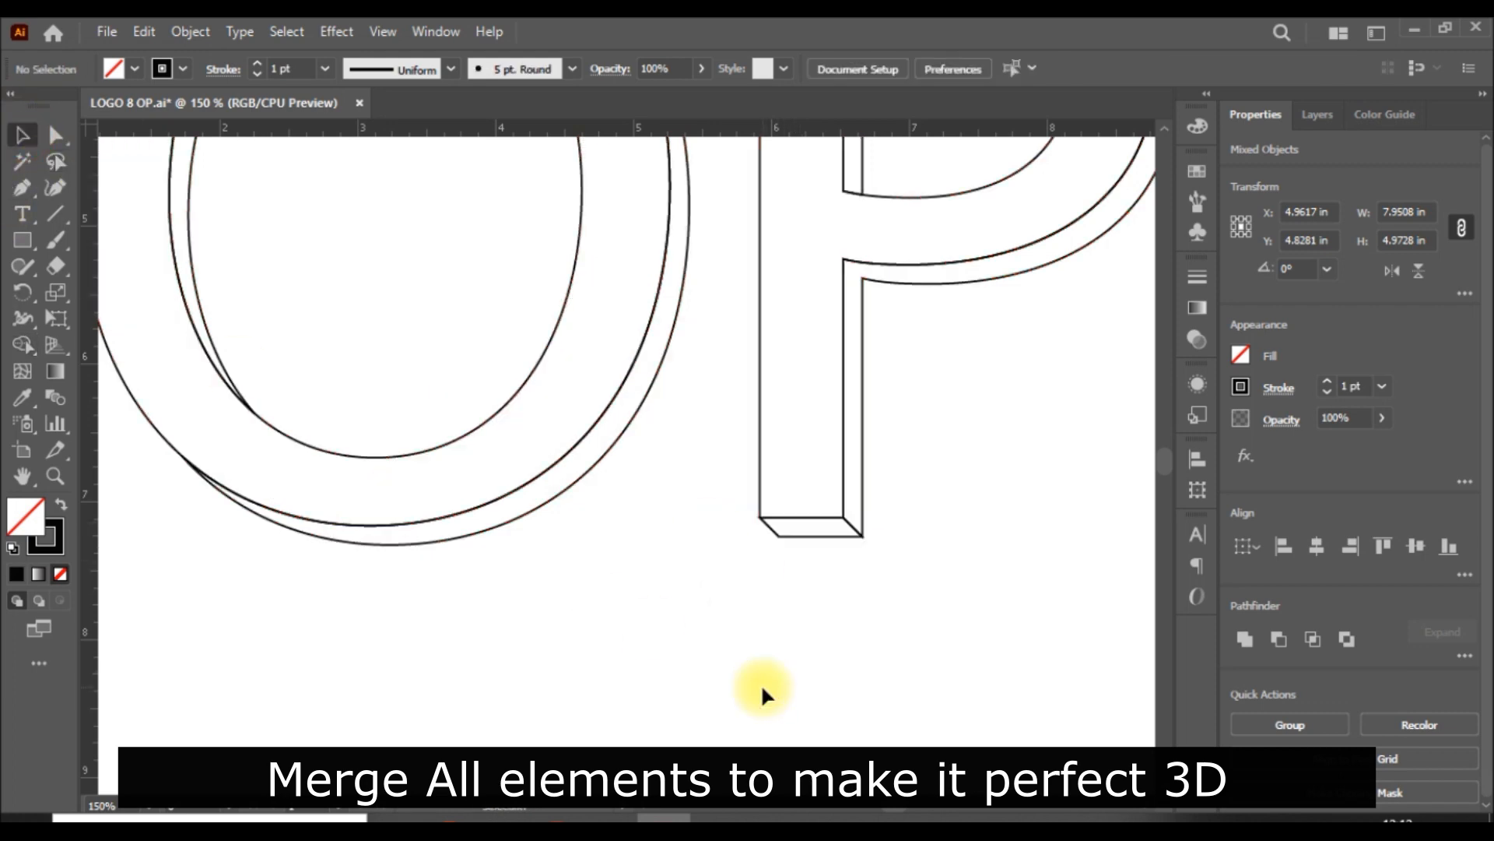
Step: Select all the parts of the P and group them
key("ctrl+0")
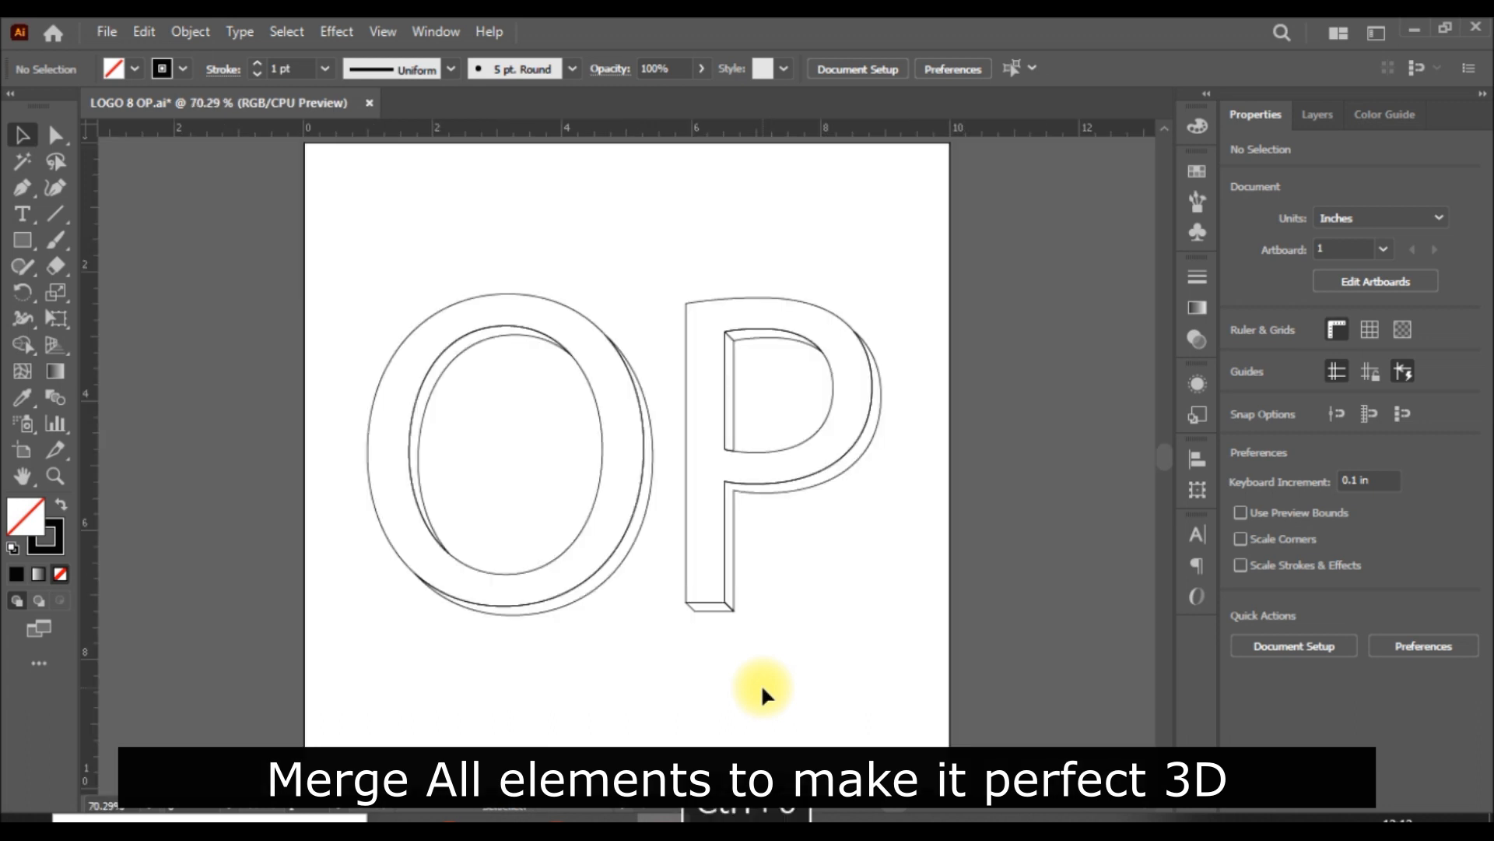
left_click_drag(895, 297, 676, 651)
key("ctrl+g")
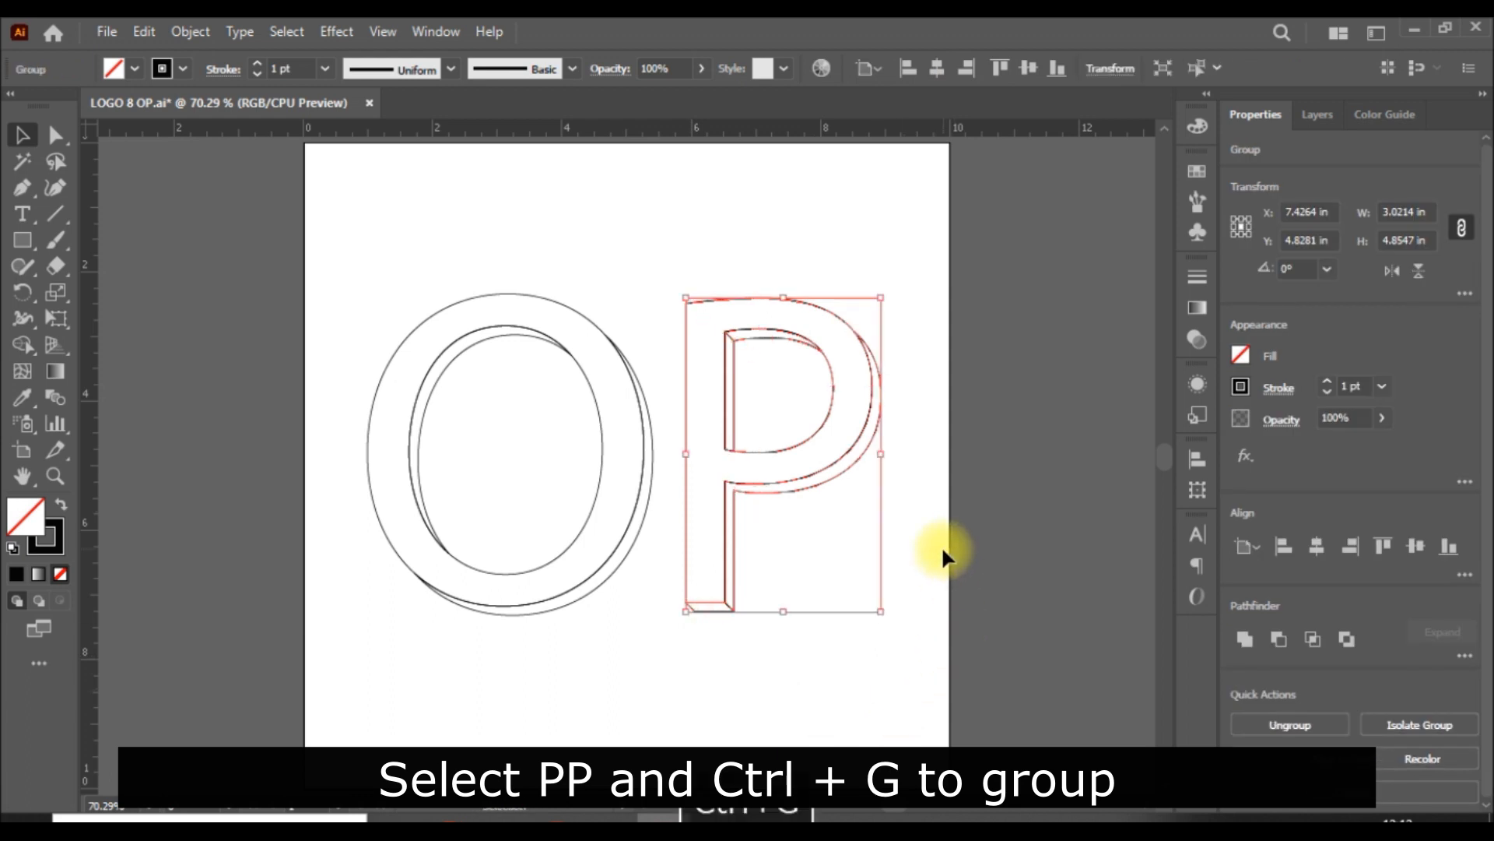
Step: Select all the parts of the O and group them
left_click(535, 463)
left_click_drag(337, 292, 622, 657)
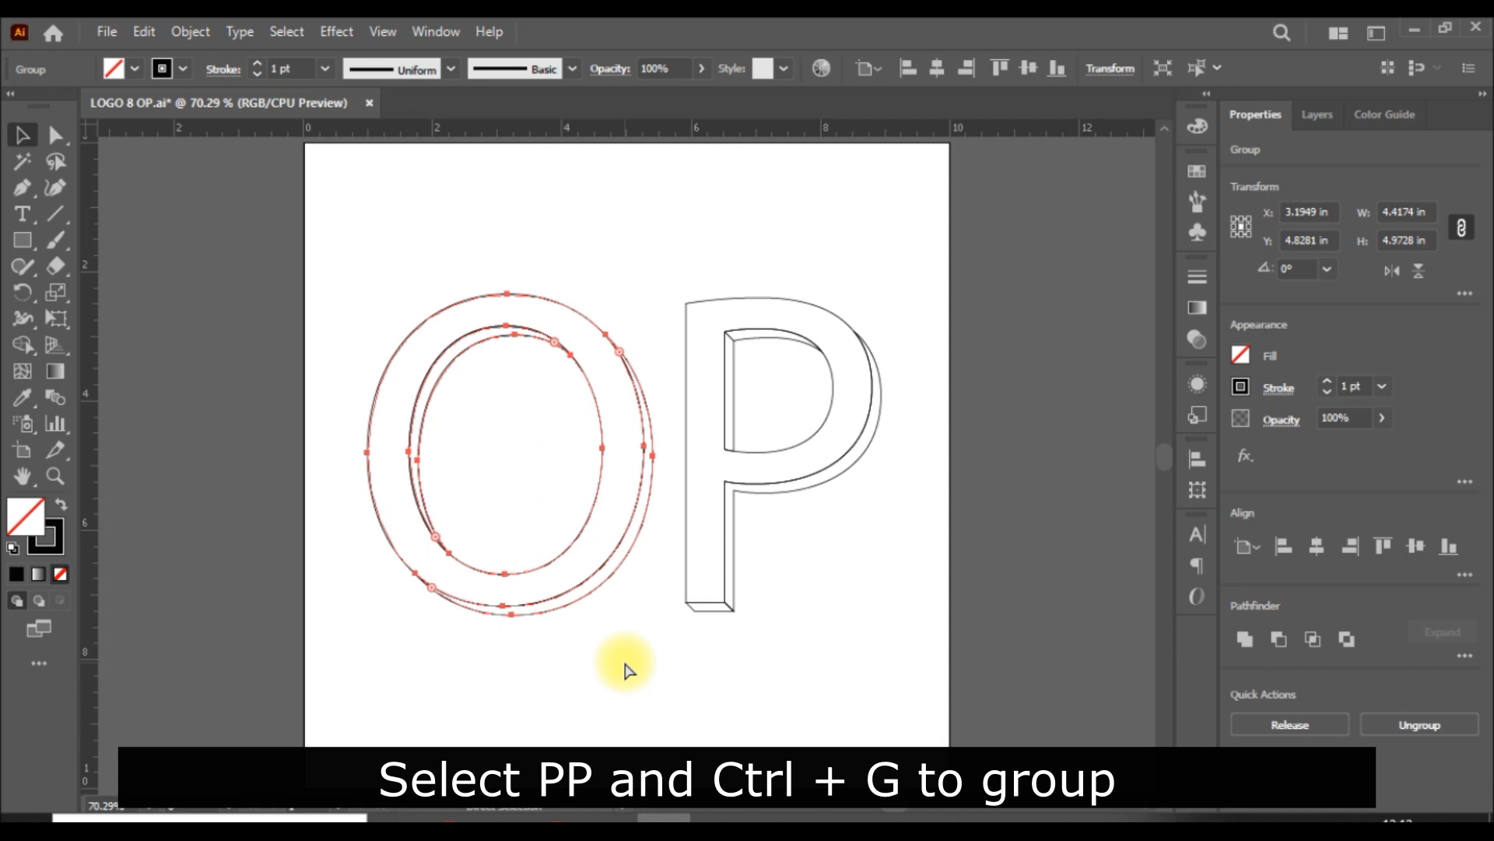
key("ctrl+g")
left_click(1032, 467)
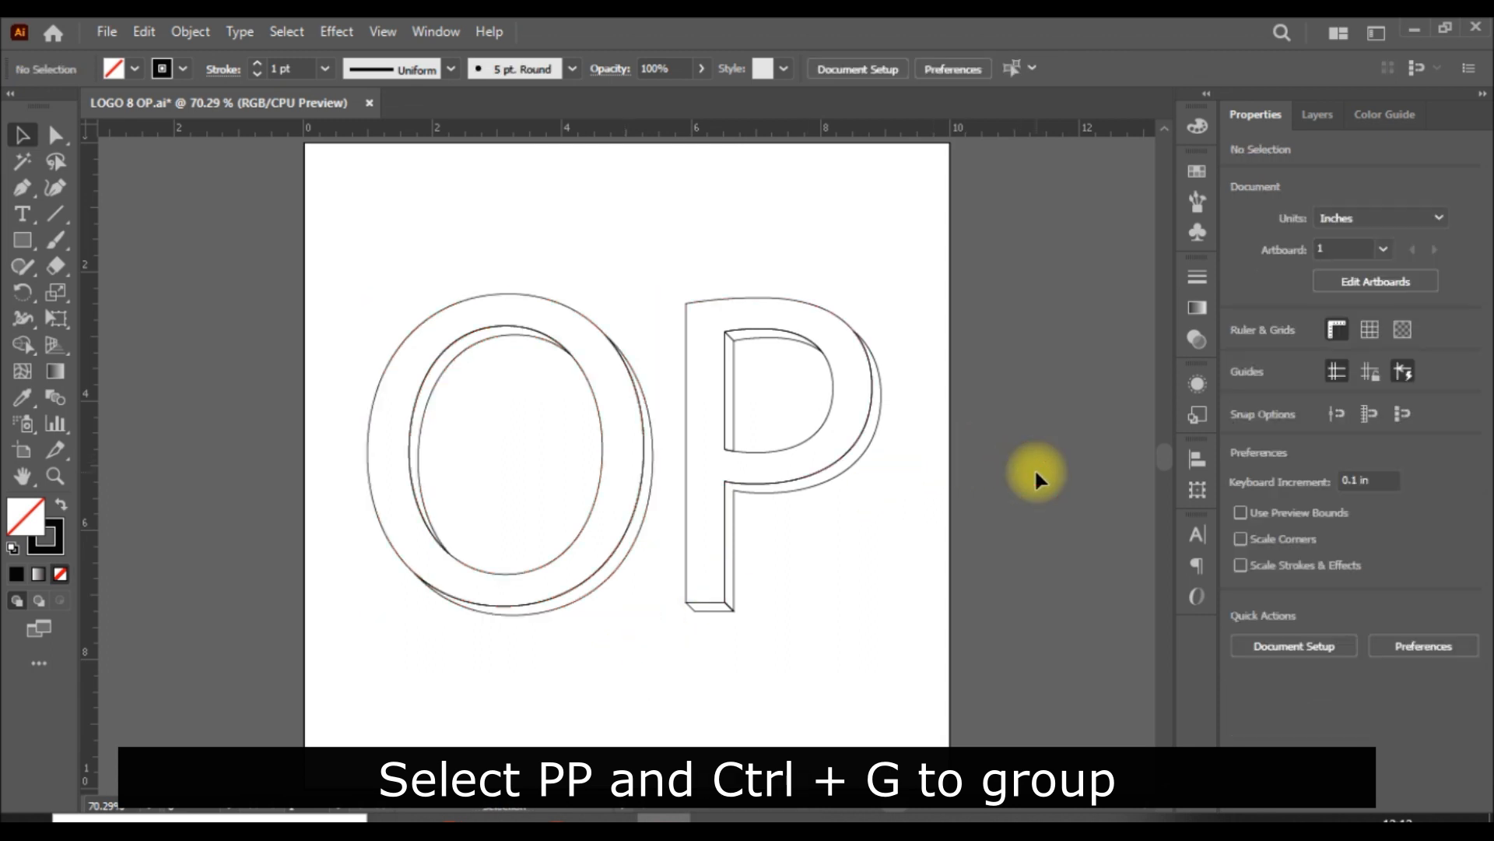
left_click_drag(361, 226, 623, 736)
key("ctrl+g")
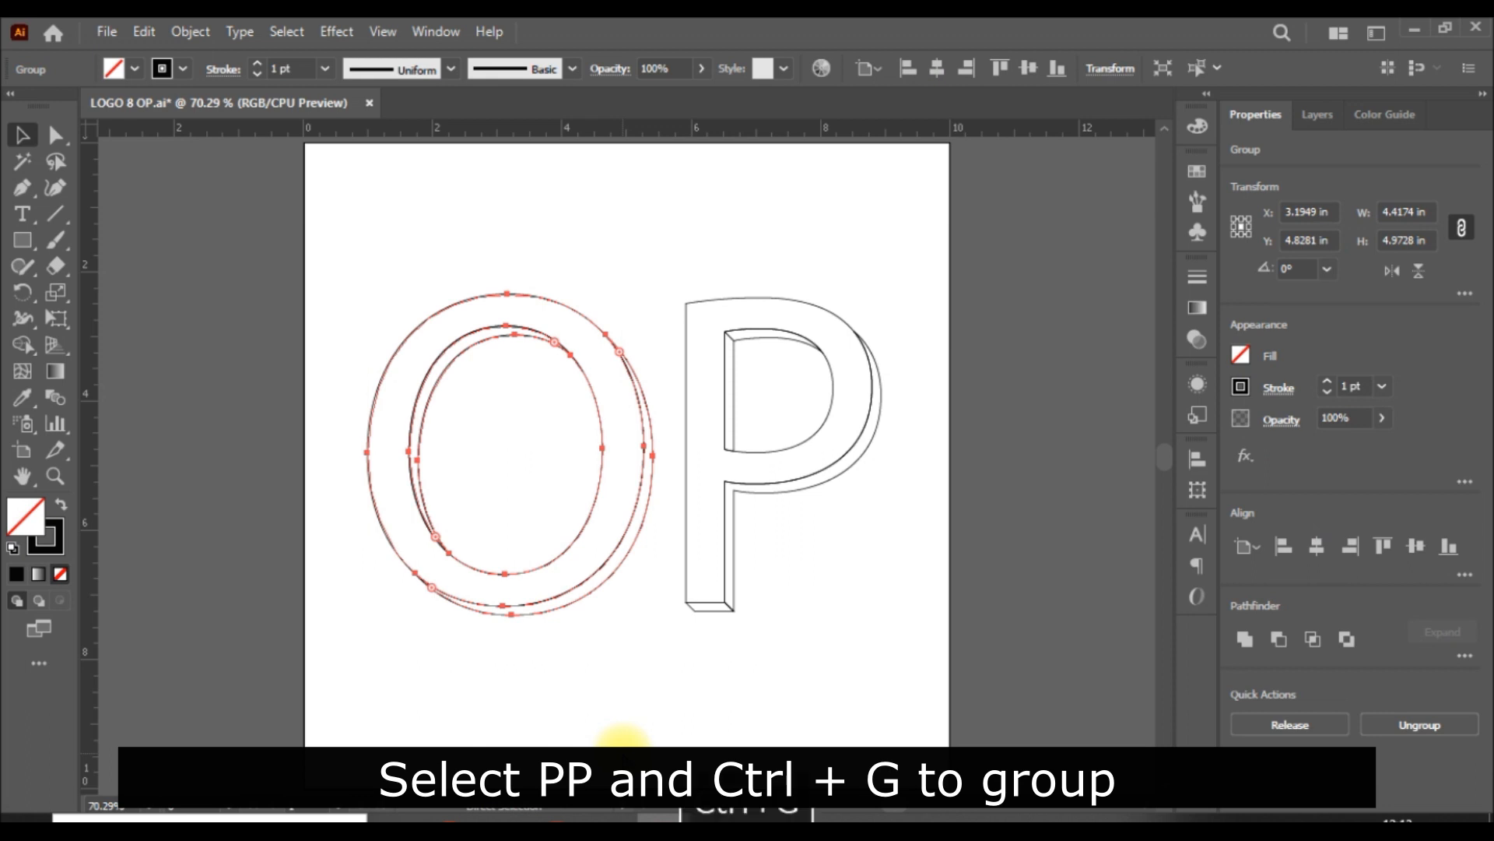
Step: Select the grouped O and P and centre them on each other horizontally and vertically
left_click(1002, 520)
key("ctrl+s")
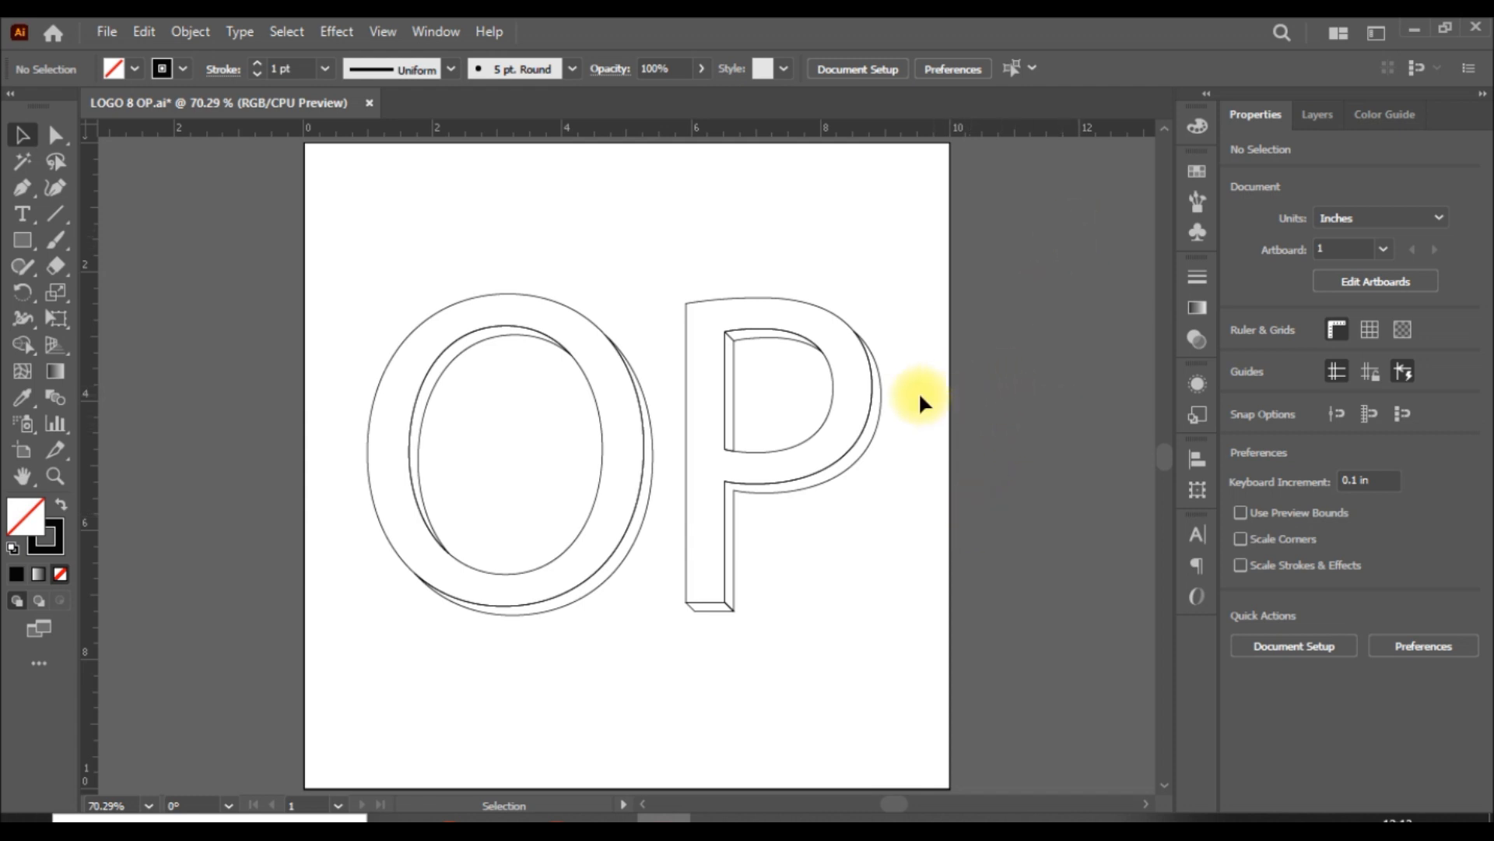
left_click_drag(646, 444, 712, 439)
left_click_drag(895, 251, 450, 672)
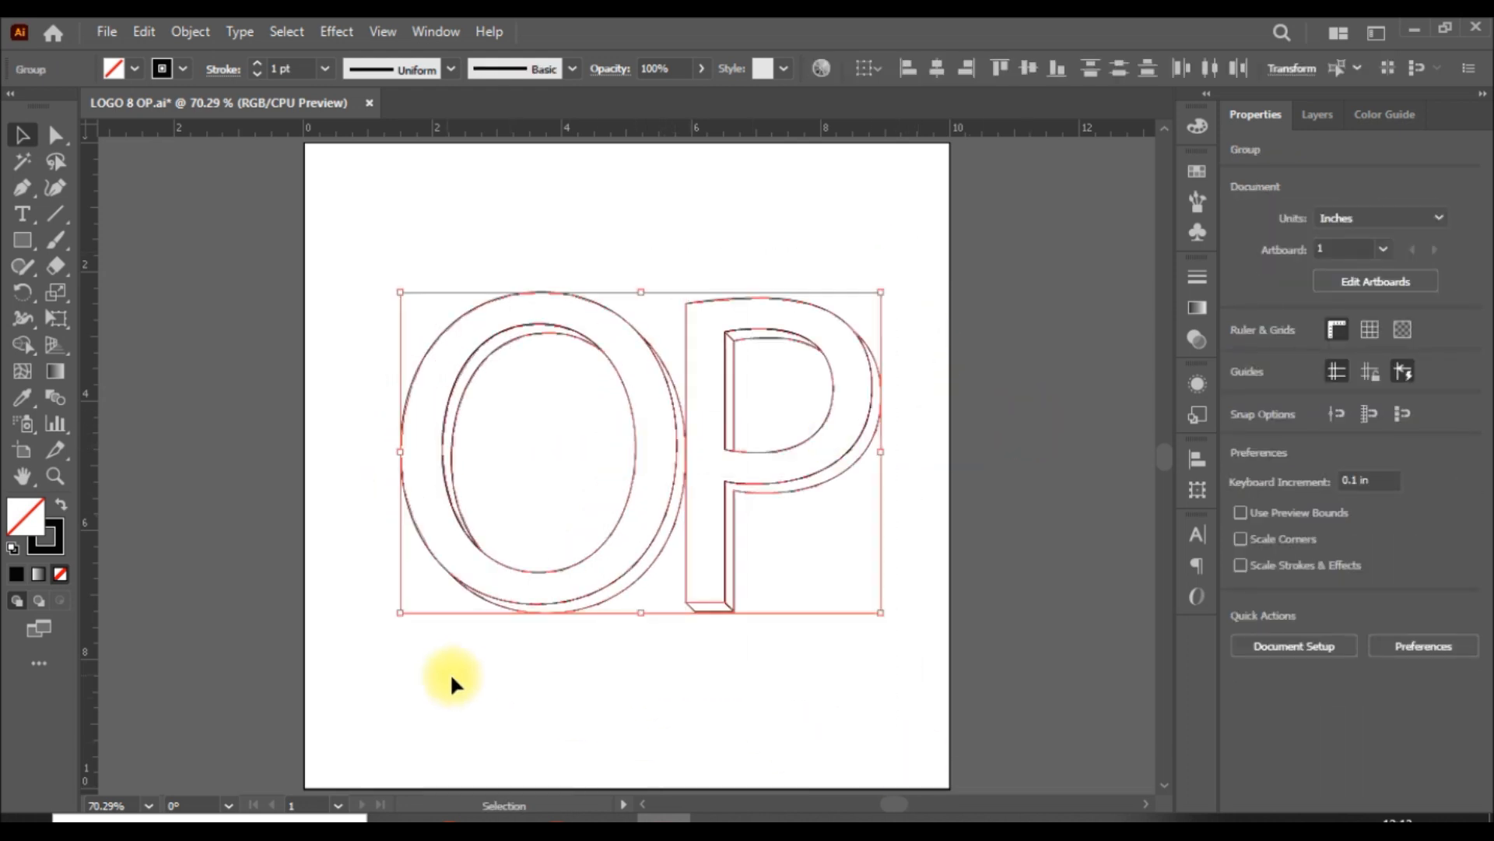
left_click(937, 69)
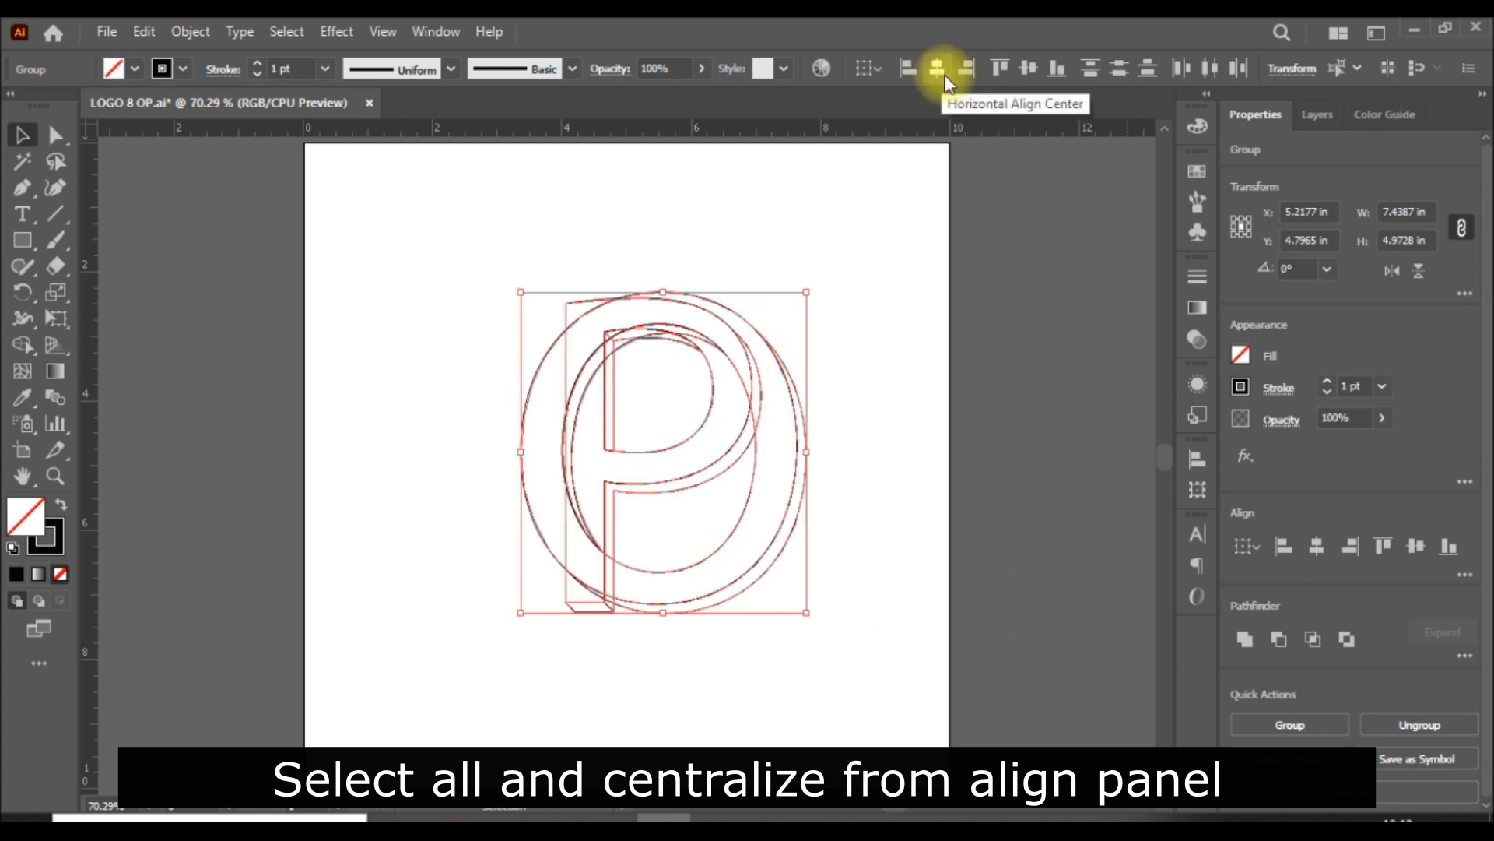
left_click(1028, 70)
left_click(1011, 382)
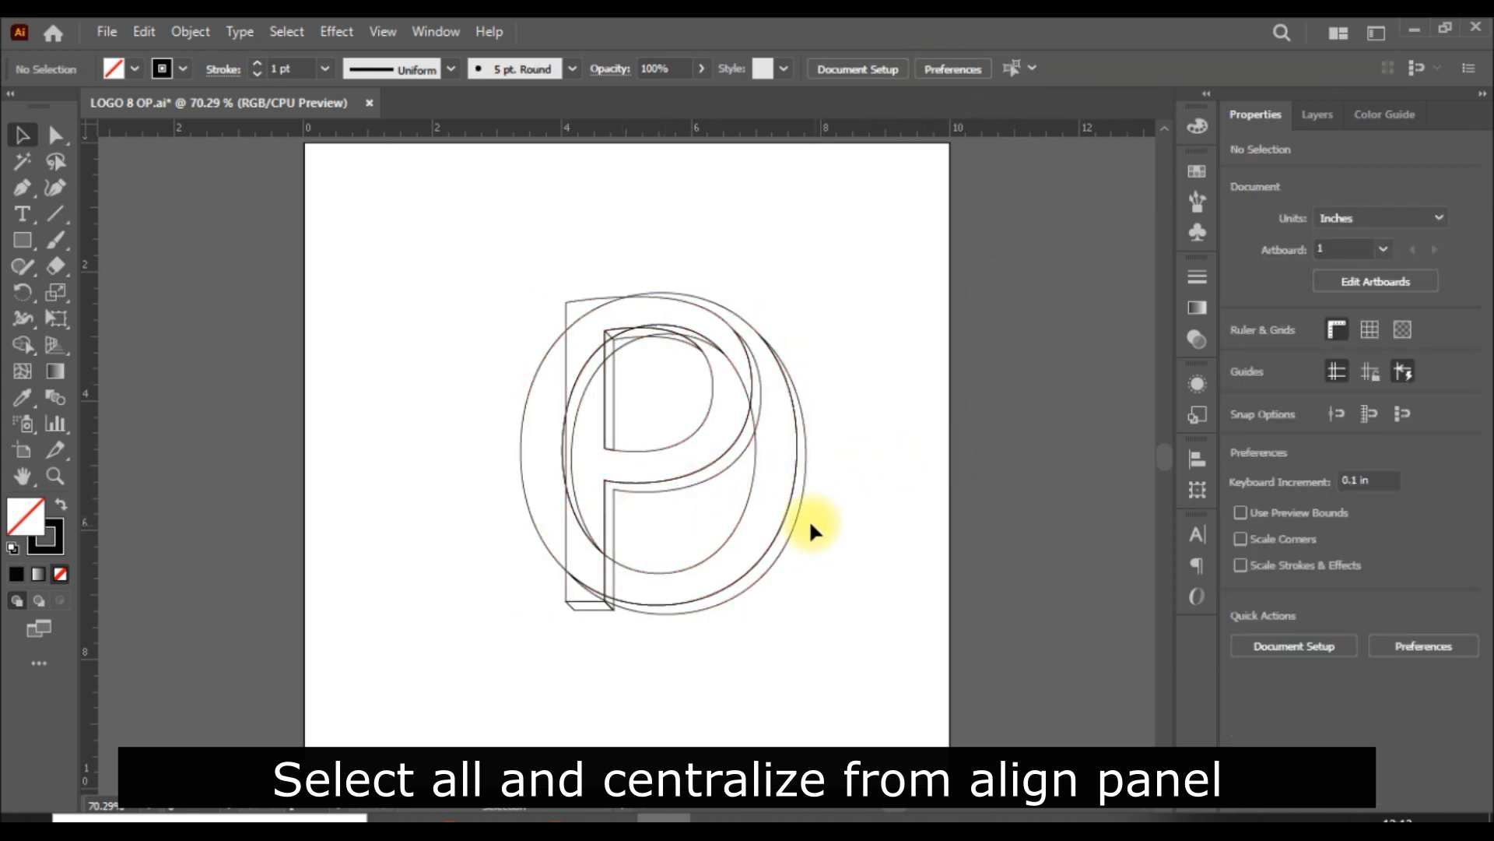
Step: Shift the O about 2 in left and the P about 0.14 in right so the O's right side crosses the P's stem
left_click_drag(775, 521, 653, 530)
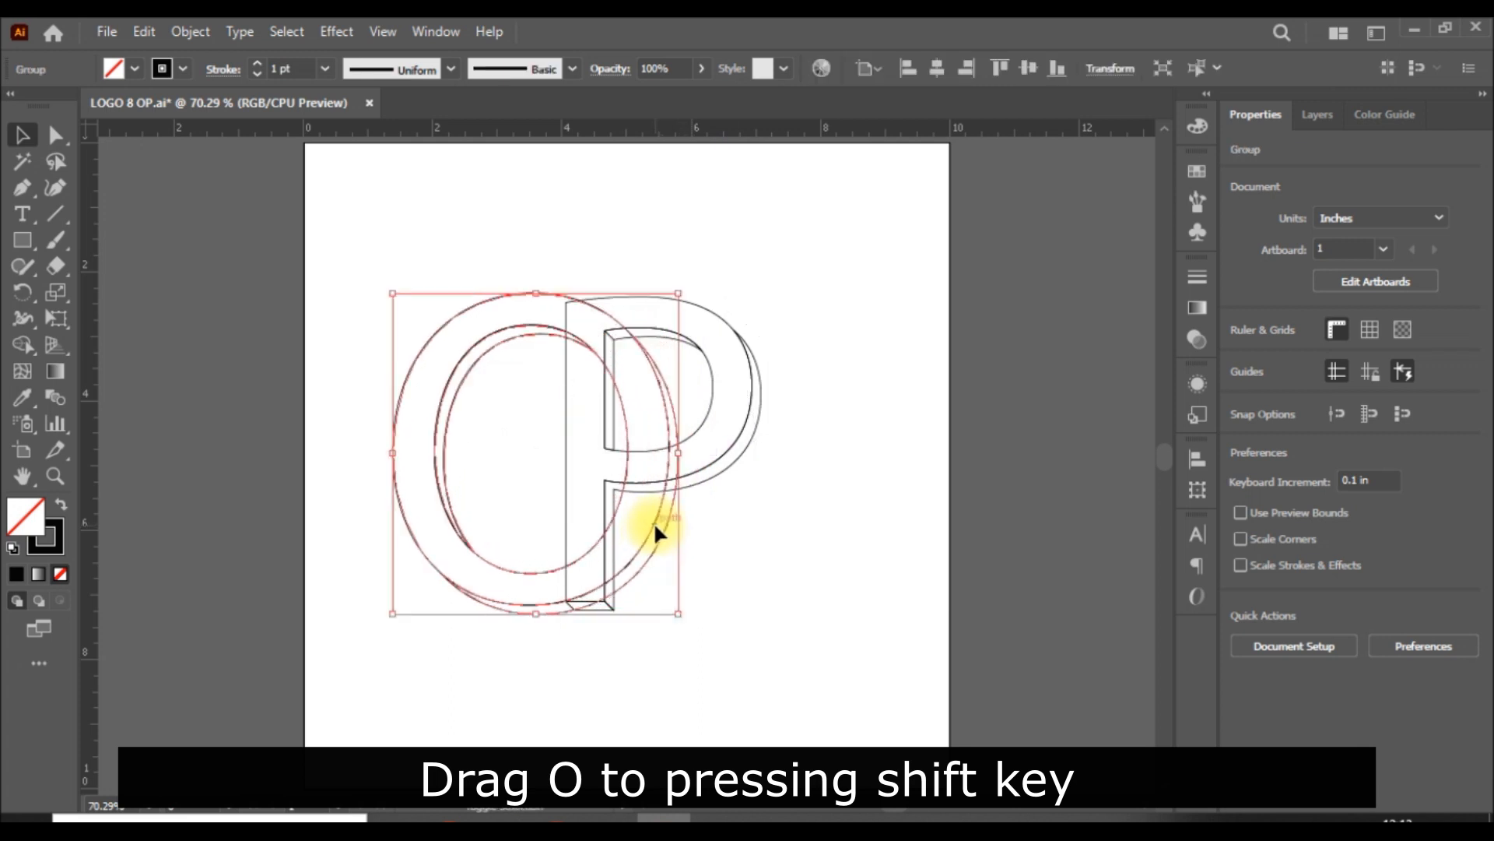
left_click(915, 543)
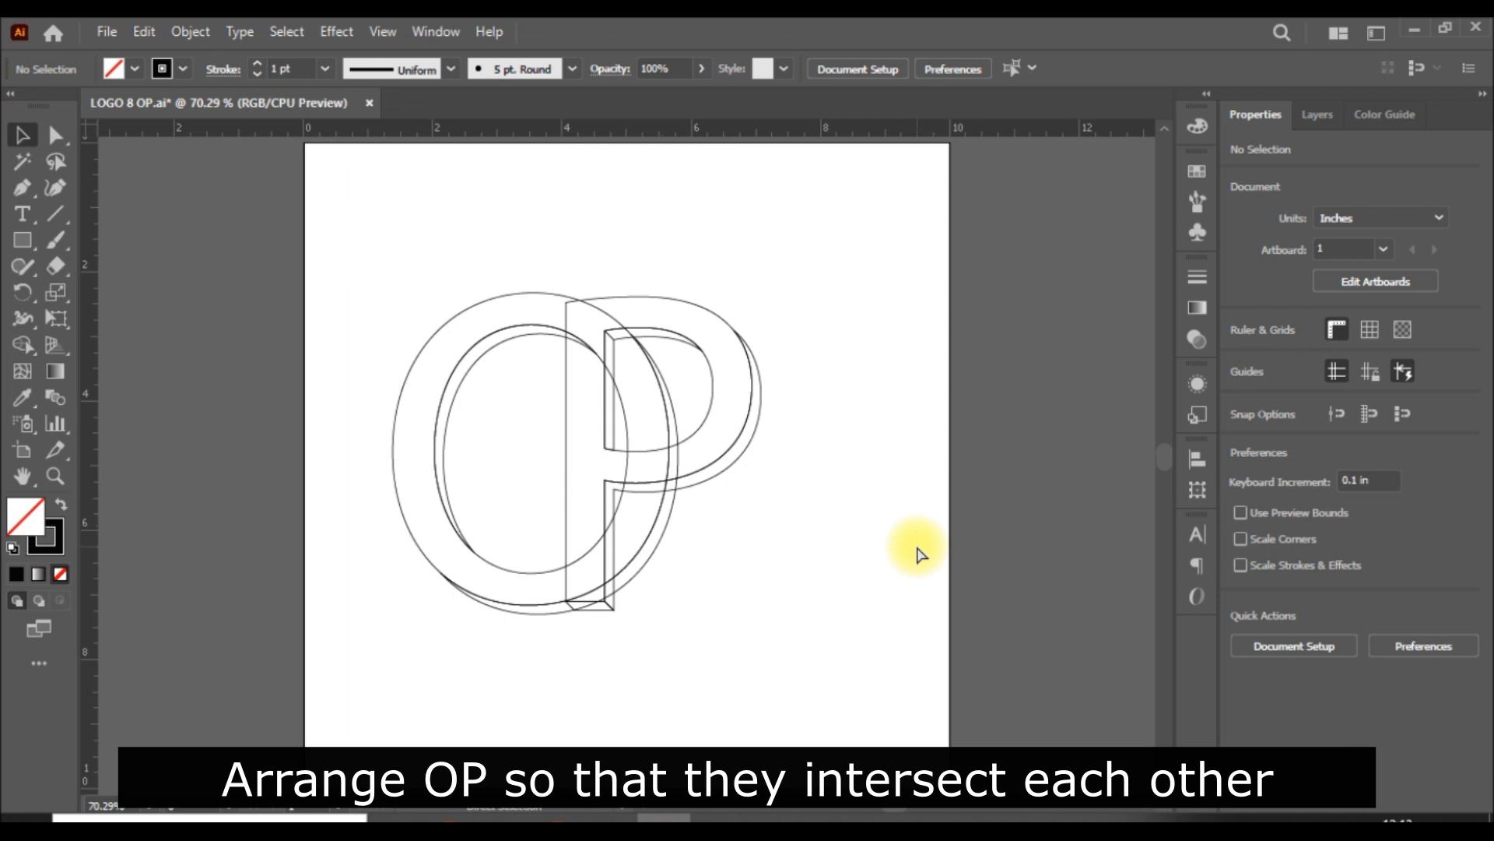
key("ctrl+0")
key("ctrl+1")
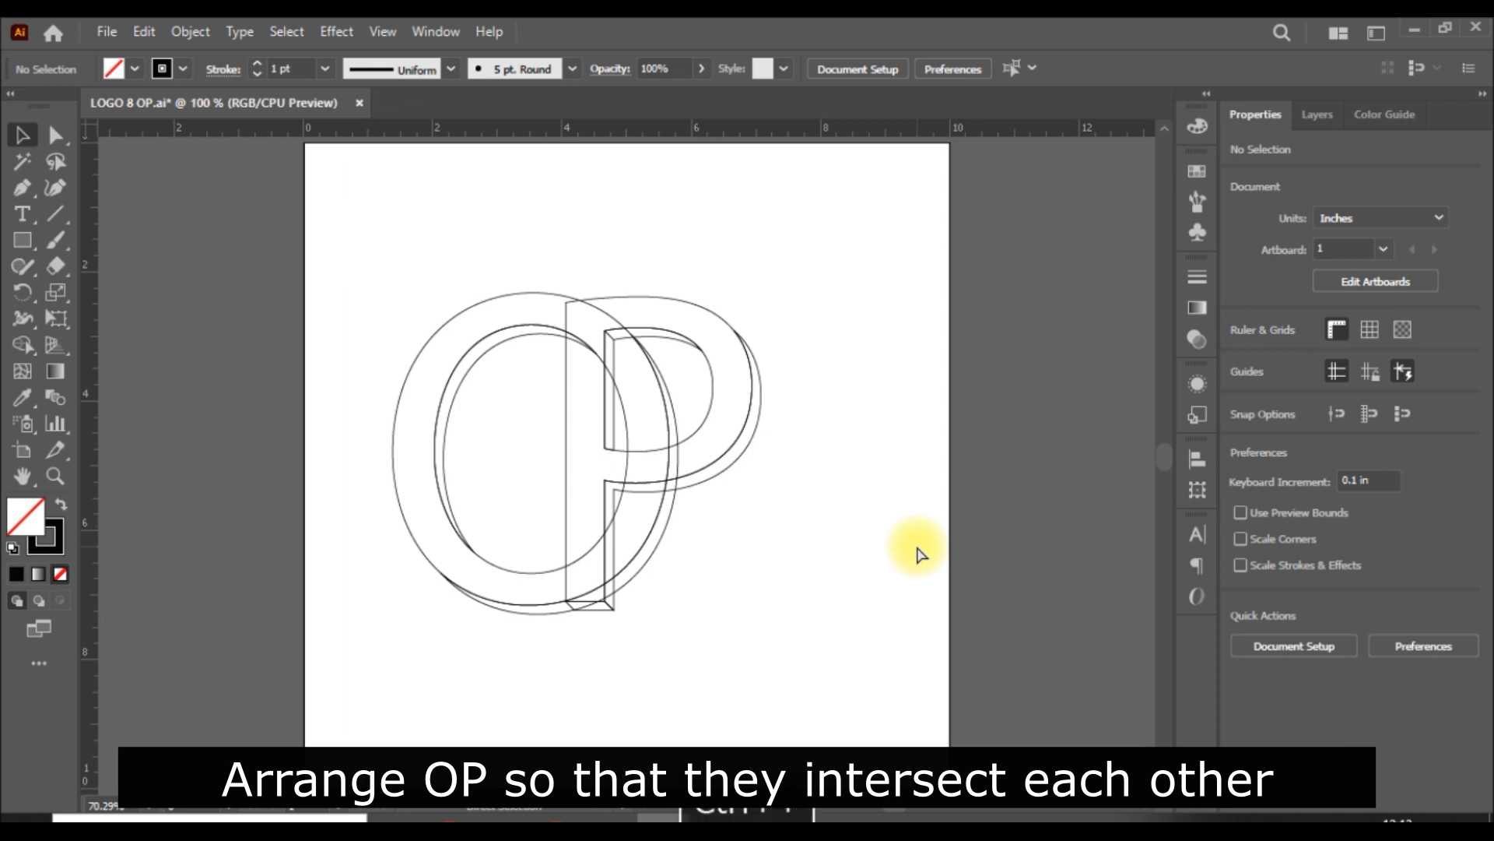
key("ctrl+plus")
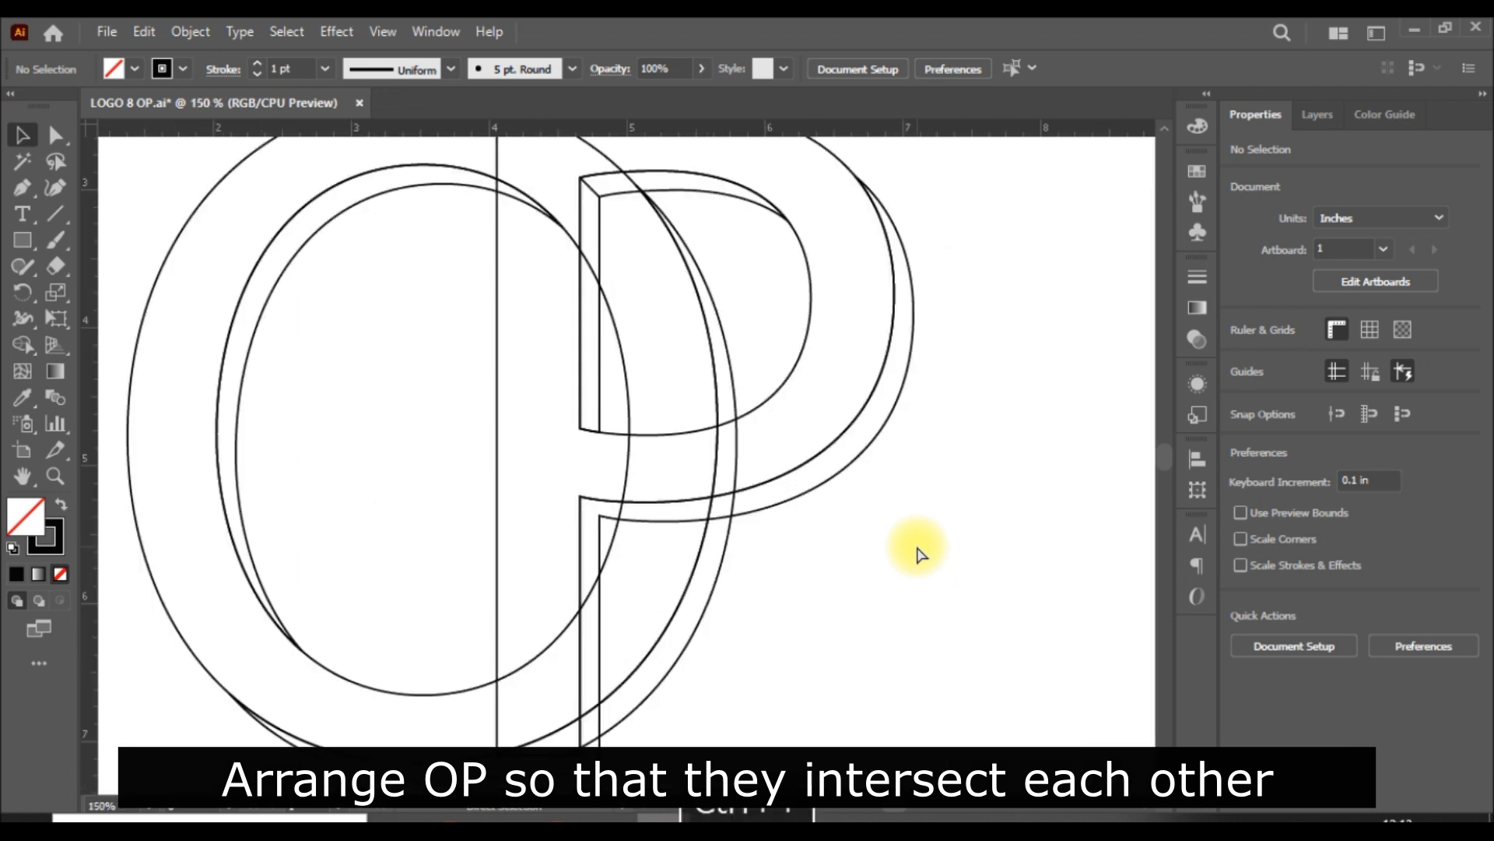
key("ctrl+minus")
key("ctrl+minus")
key("ctrl+1")
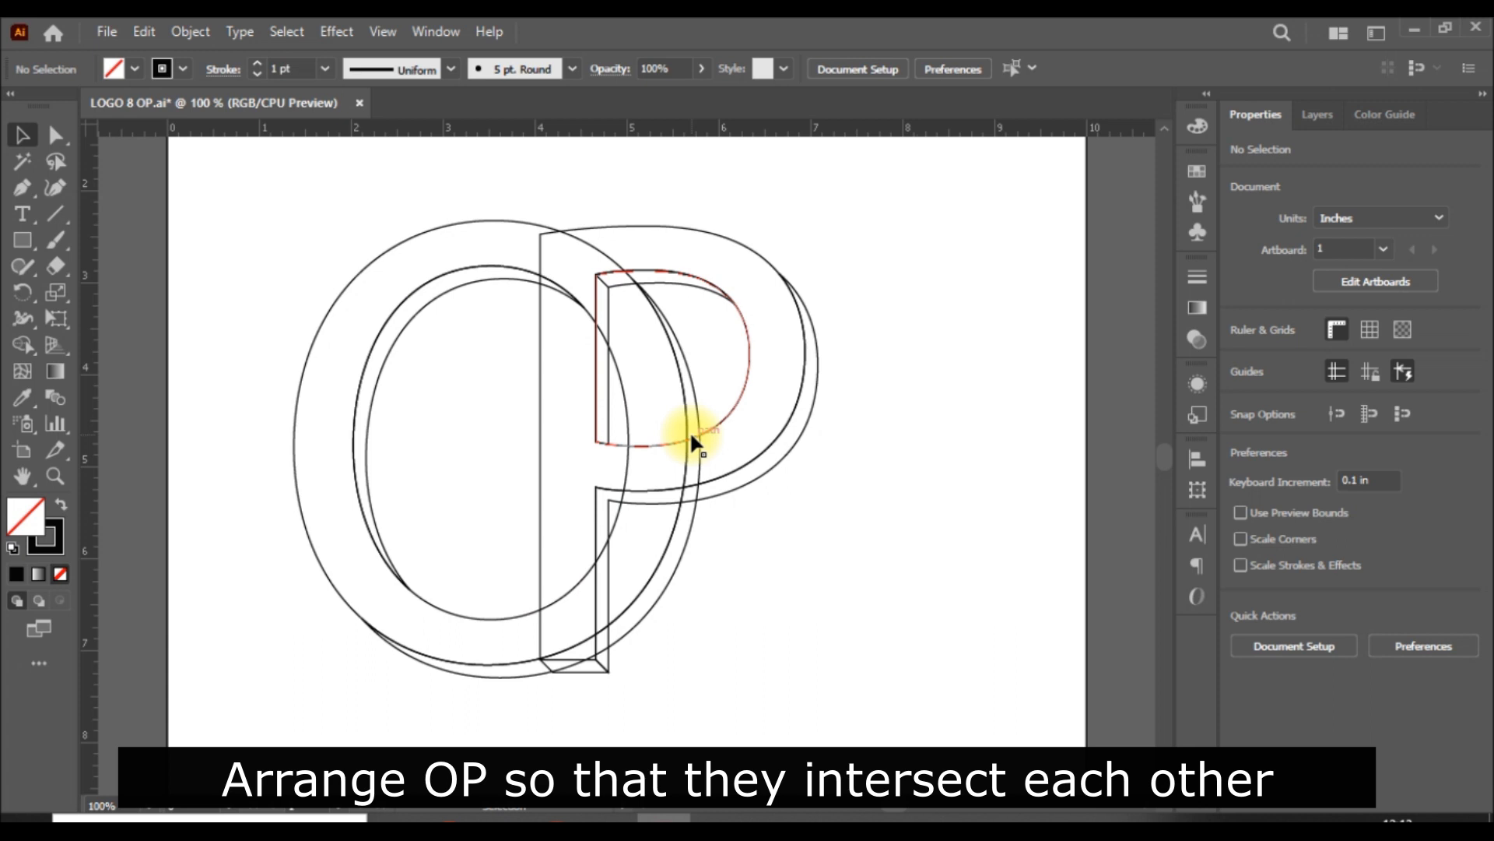
key("ctrl+a")
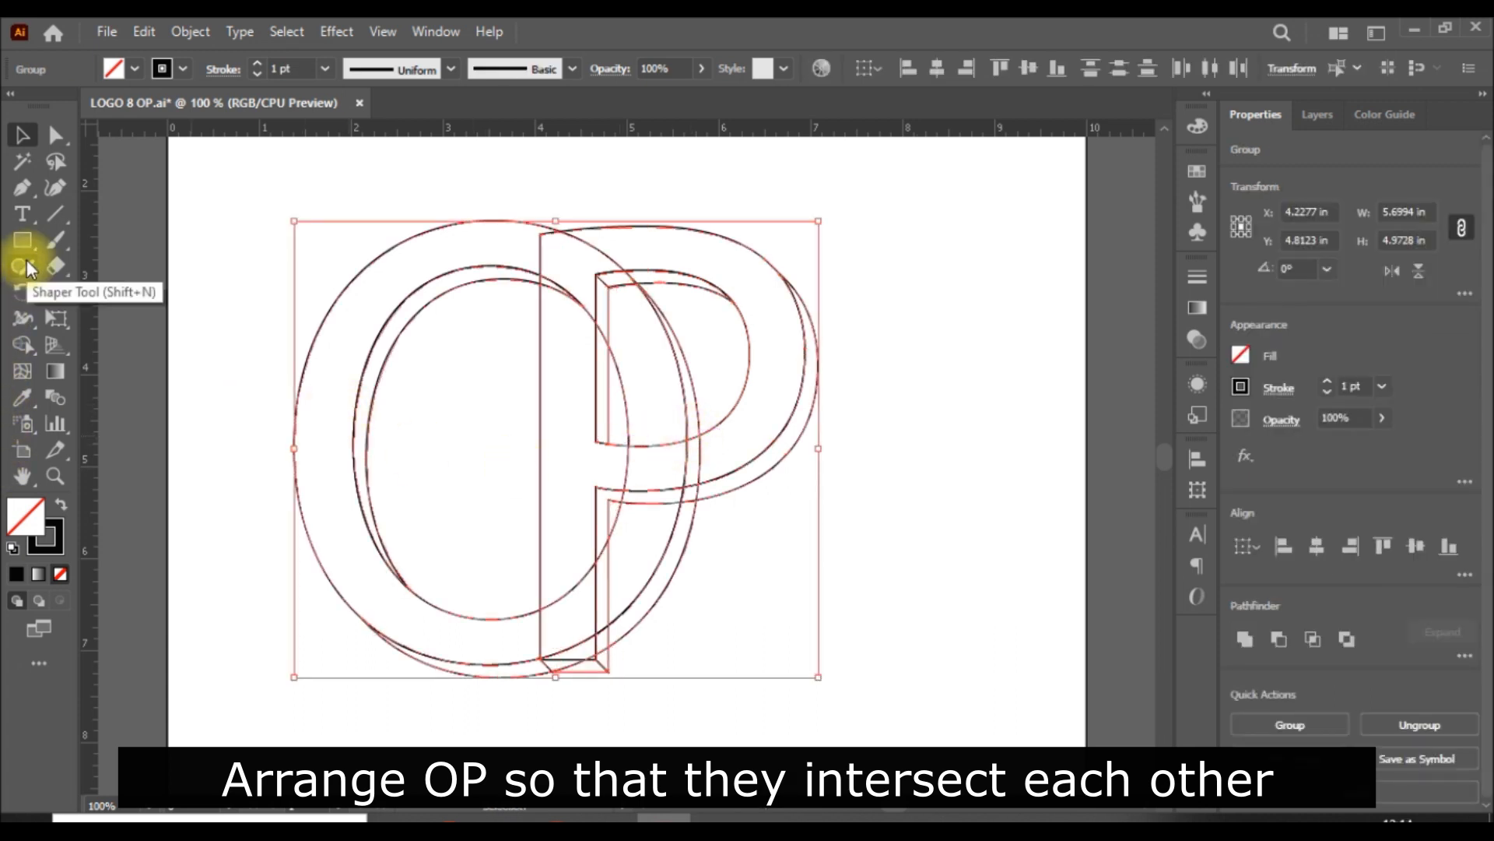
left_click(937, 447)
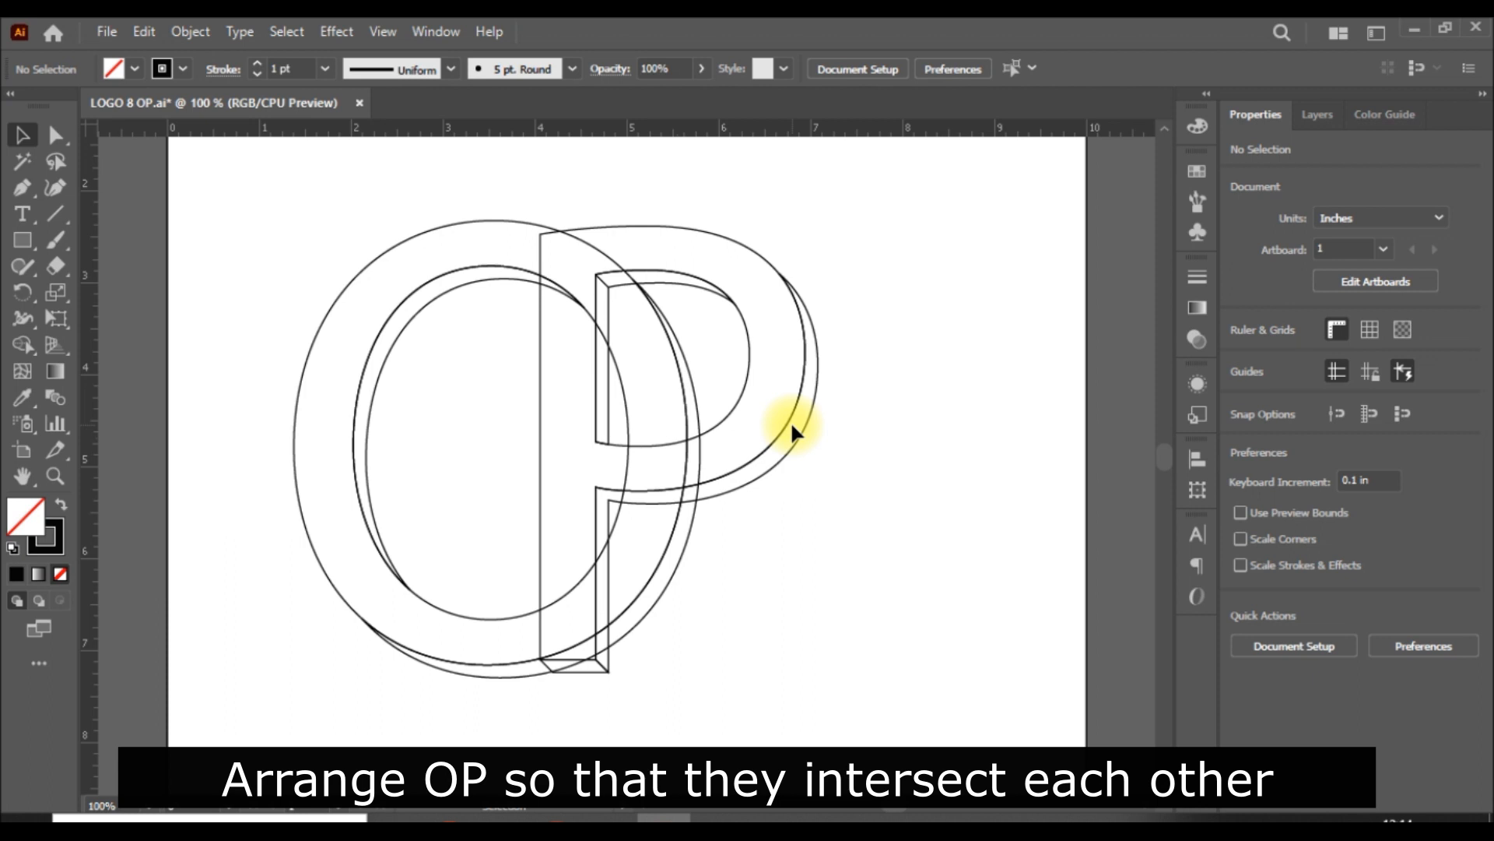
left_click_drag(790, 421, 805, 423)
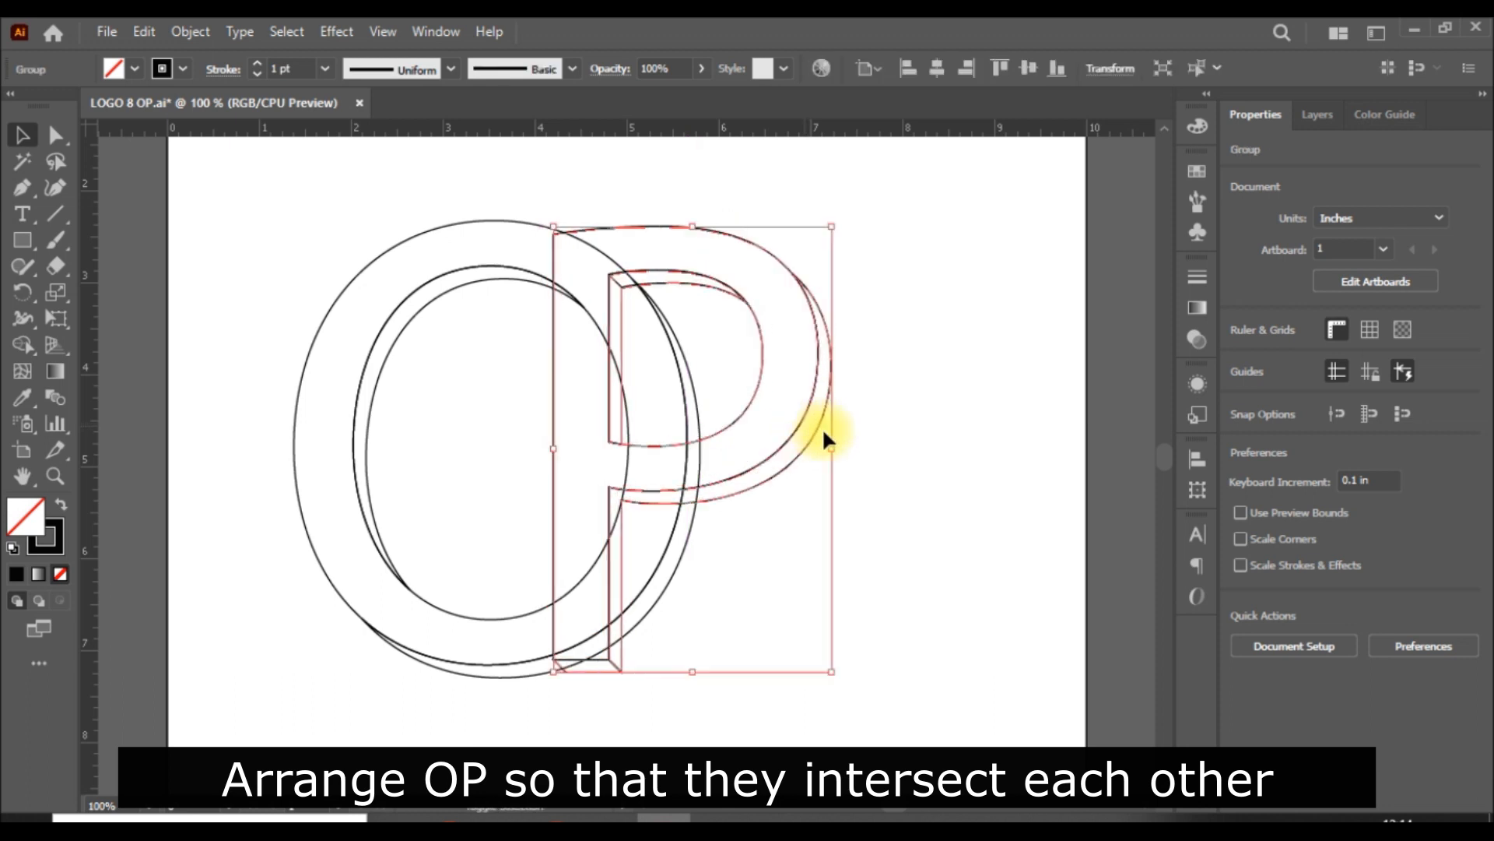
left_click(956, 473)
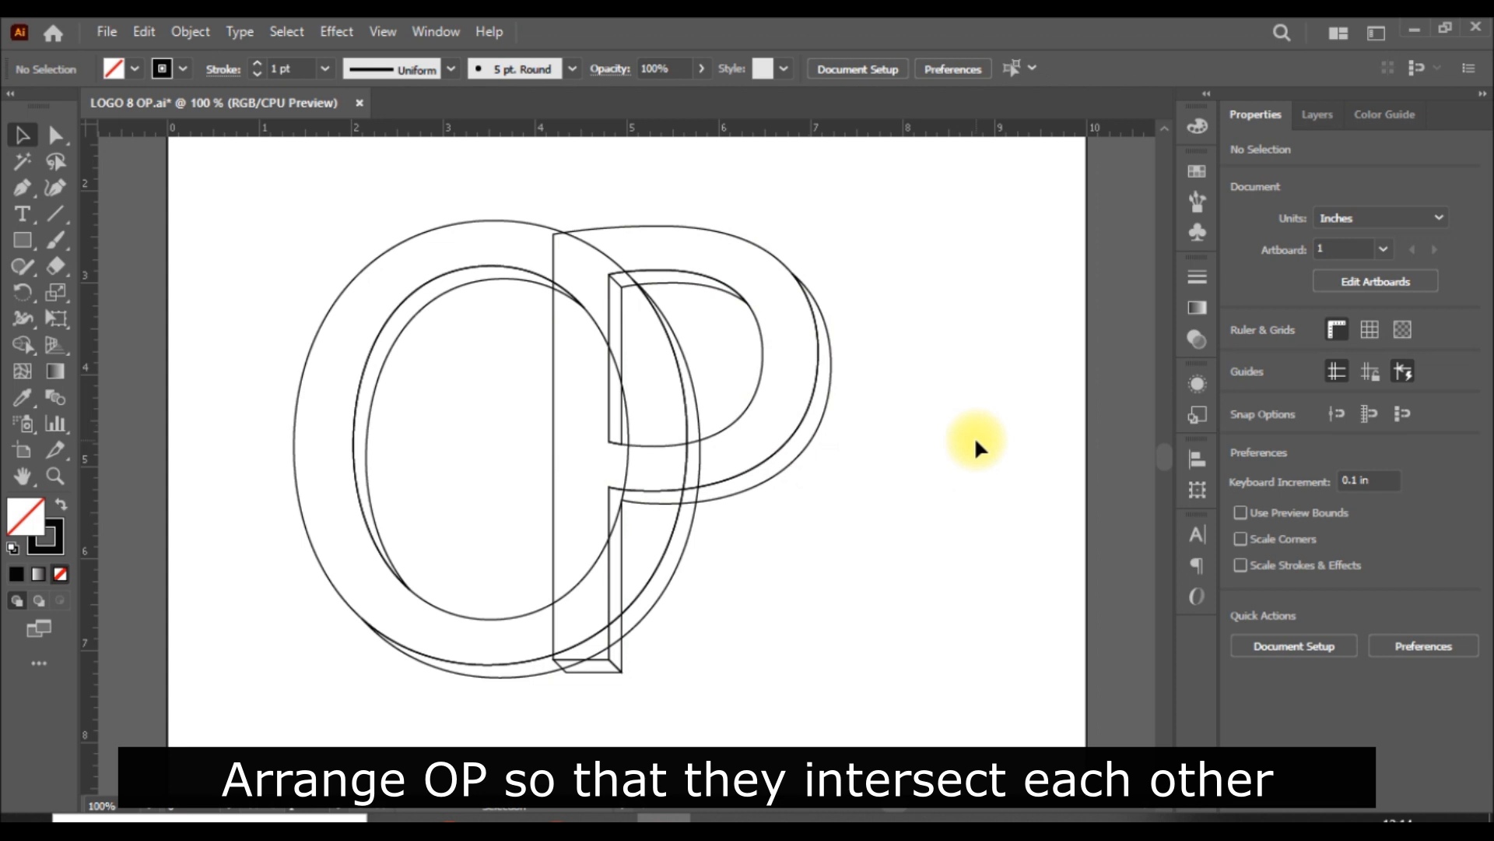
Step: Select both letters and merge the O's front face over the upper part of the P with the Shape Builder
key("ctrl+a")
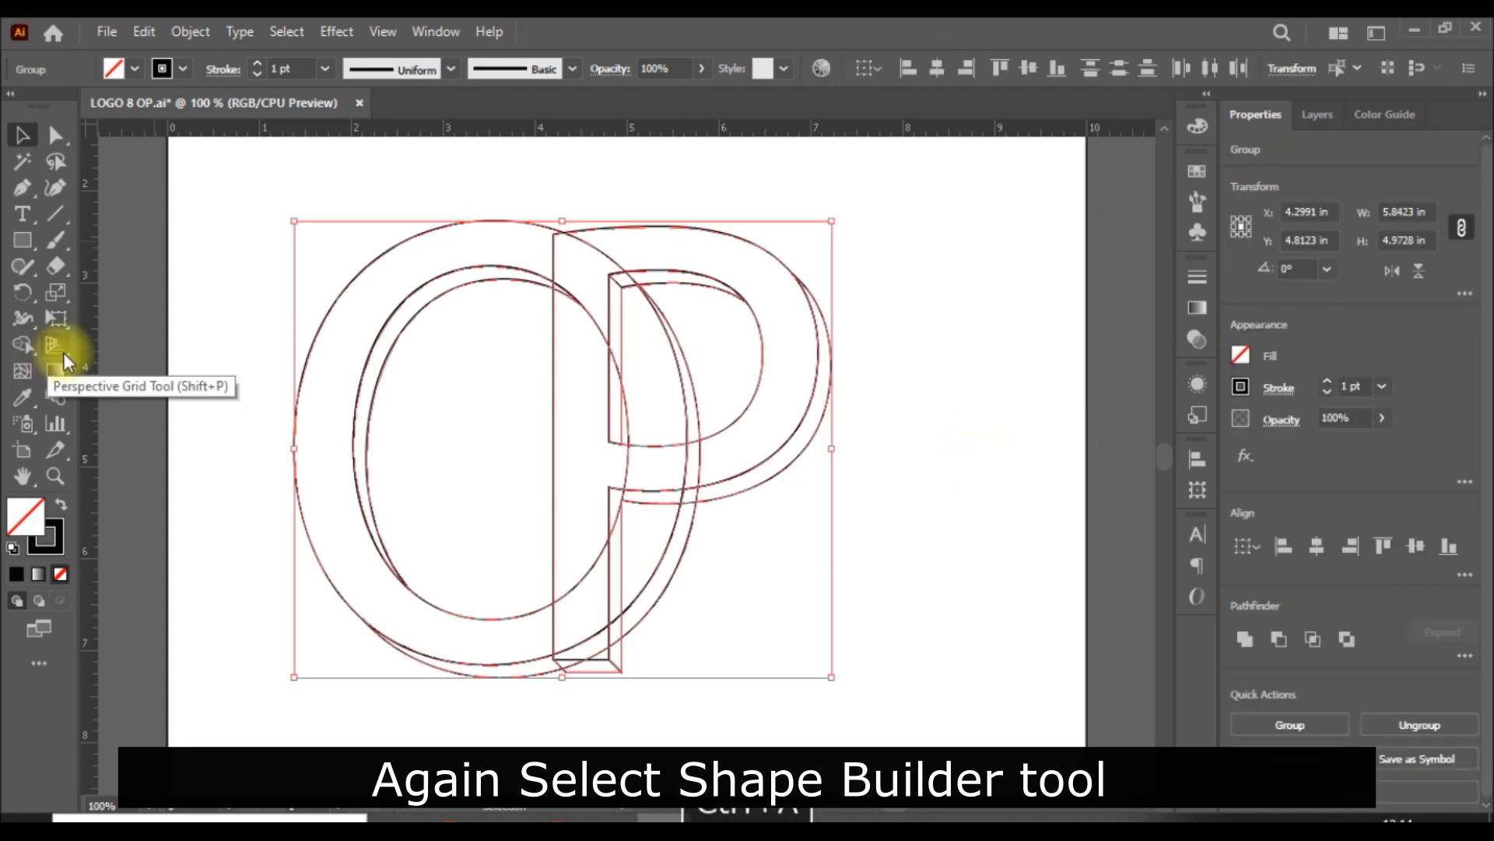
left_click(21, 344)
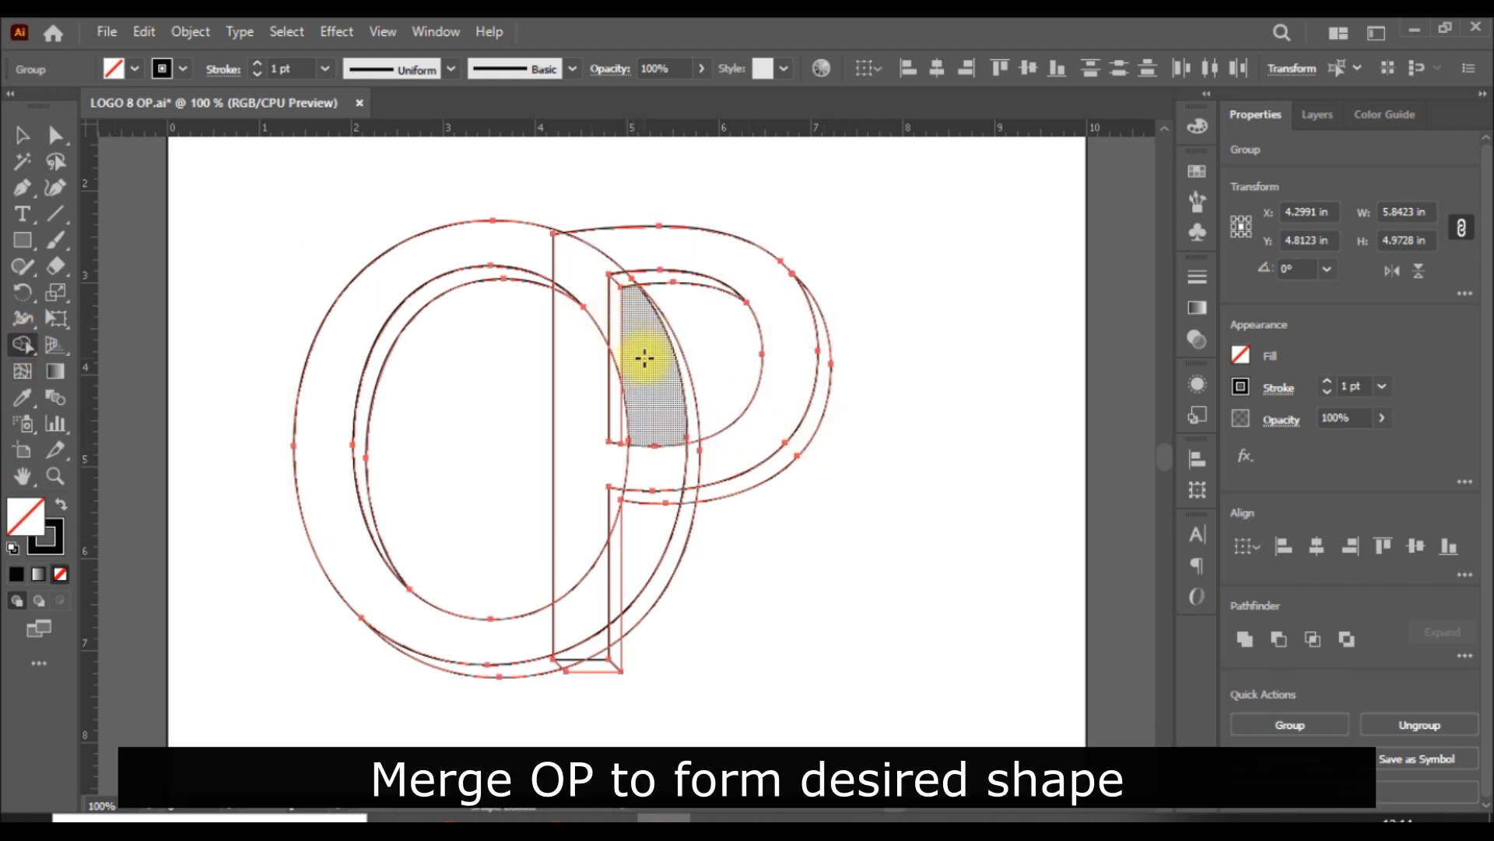
mouse_move(644, 358)
left_mouse_down()
mouse_move(574, 254)
mouse_move(537, 242)
left_mouse_up()
left_click_drag(632, 304, 607, 267)
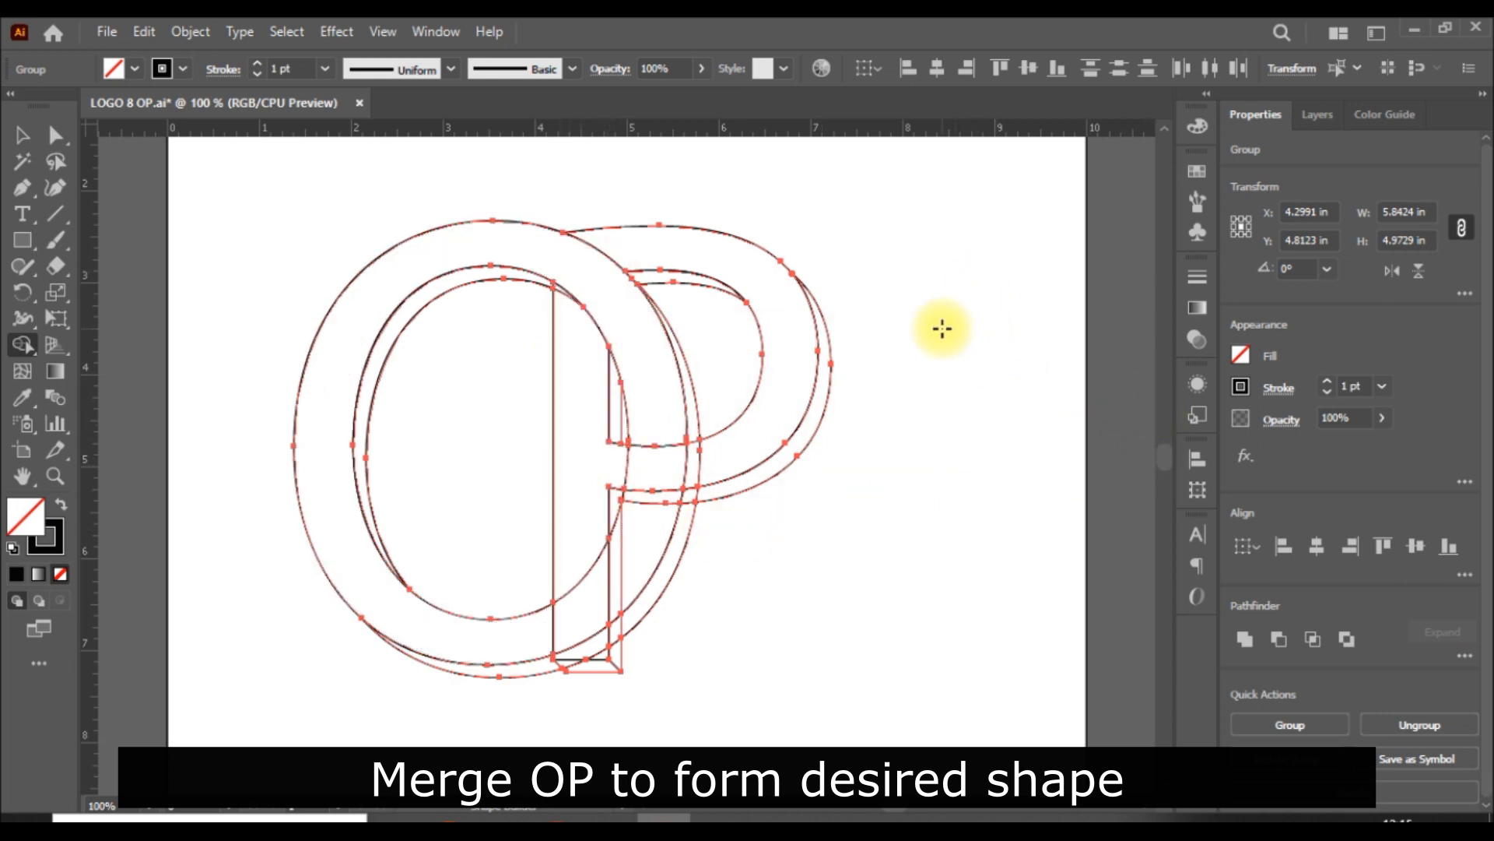
Step: Merge the front face and underside of the P's lower bowl arm across the O's right side, including the sliver beside the stem
scroll(942, 330, "down", 1)
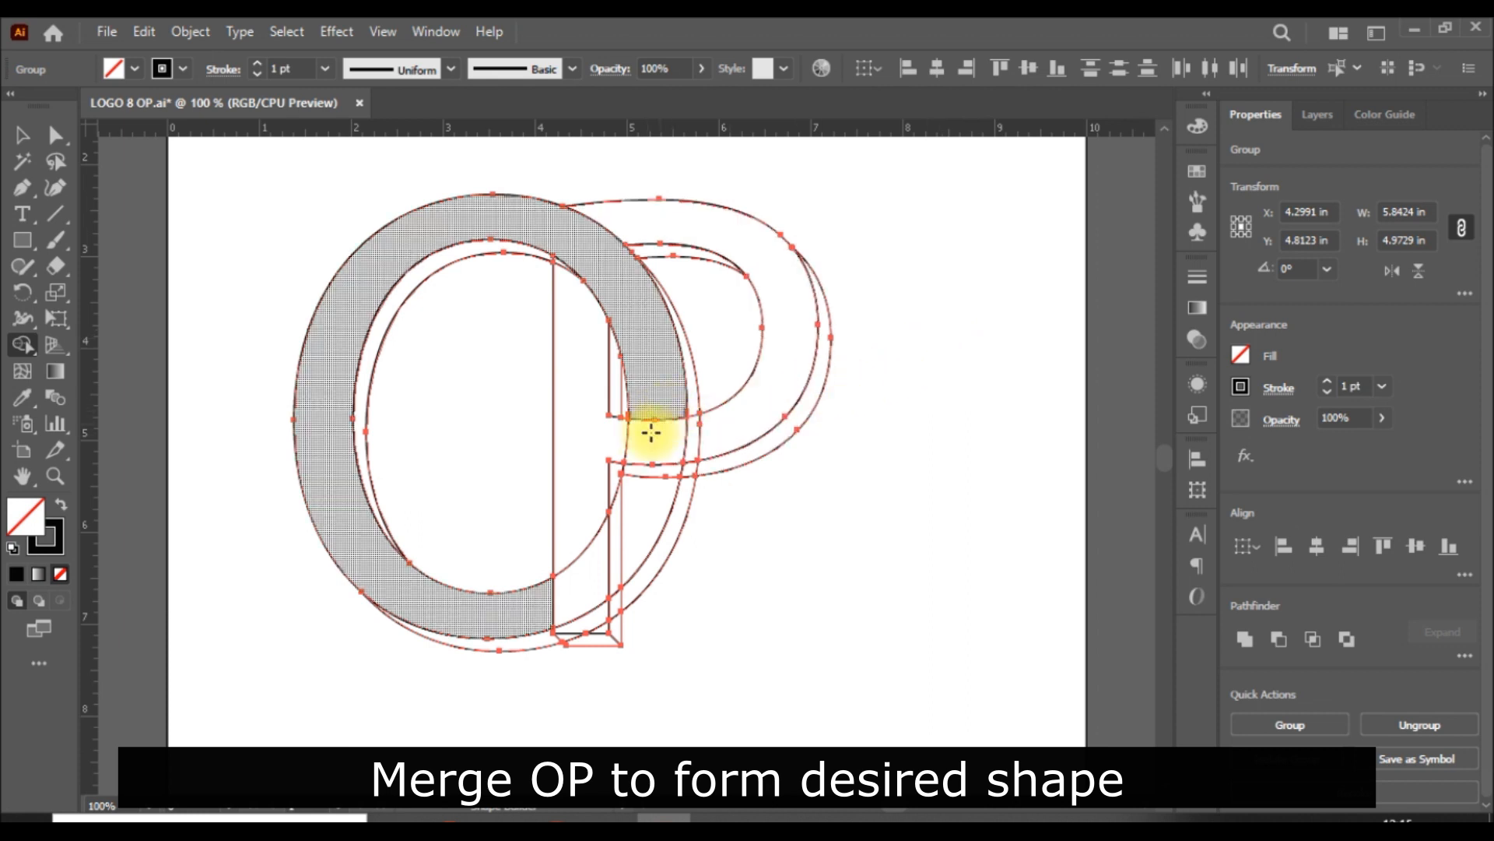
left_click_drag(607, 437, 716, 433)
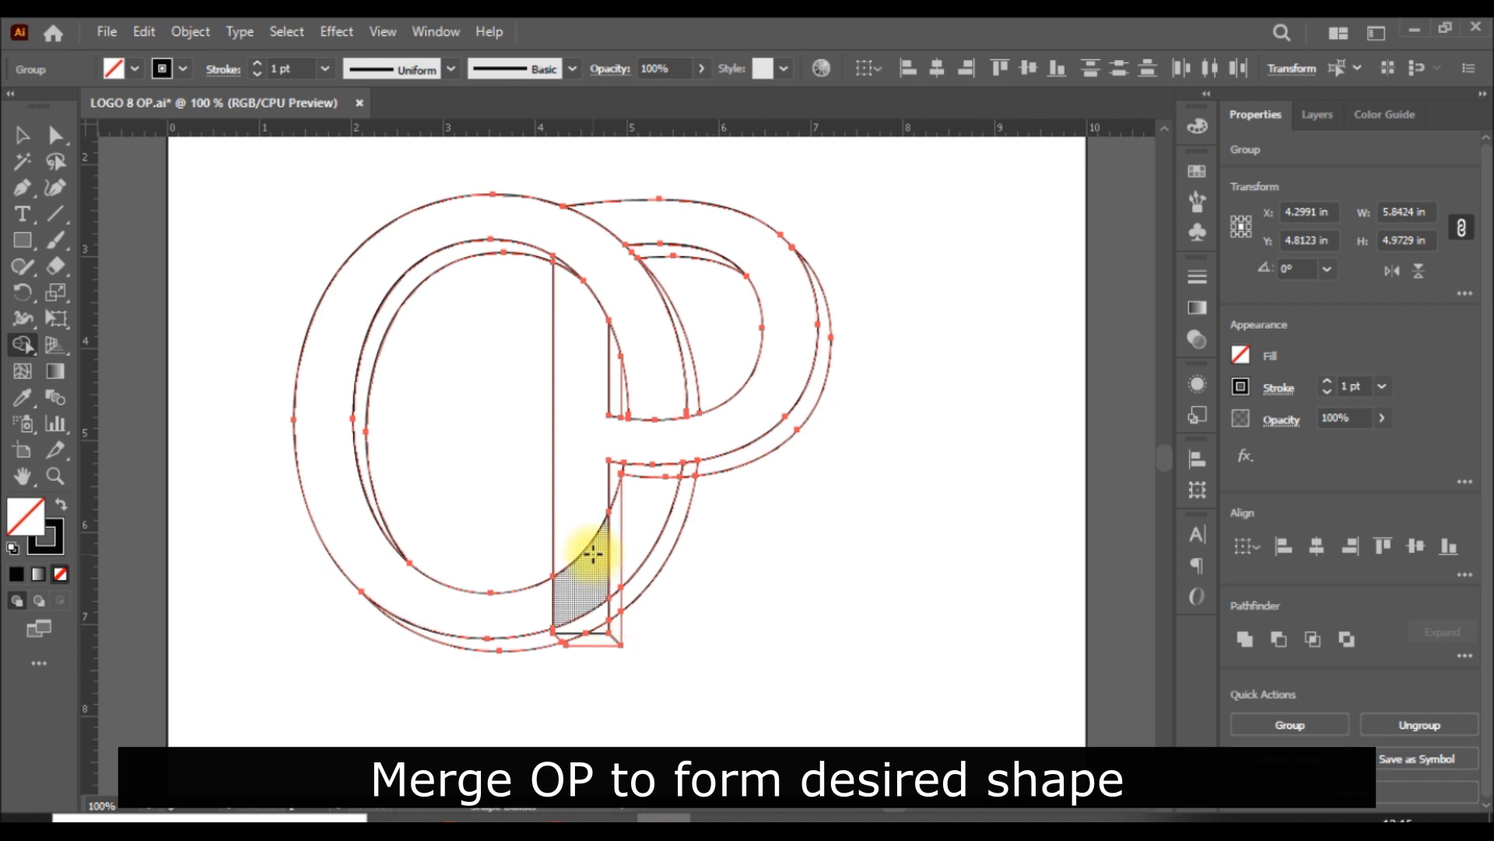
key("ctrl+plus")
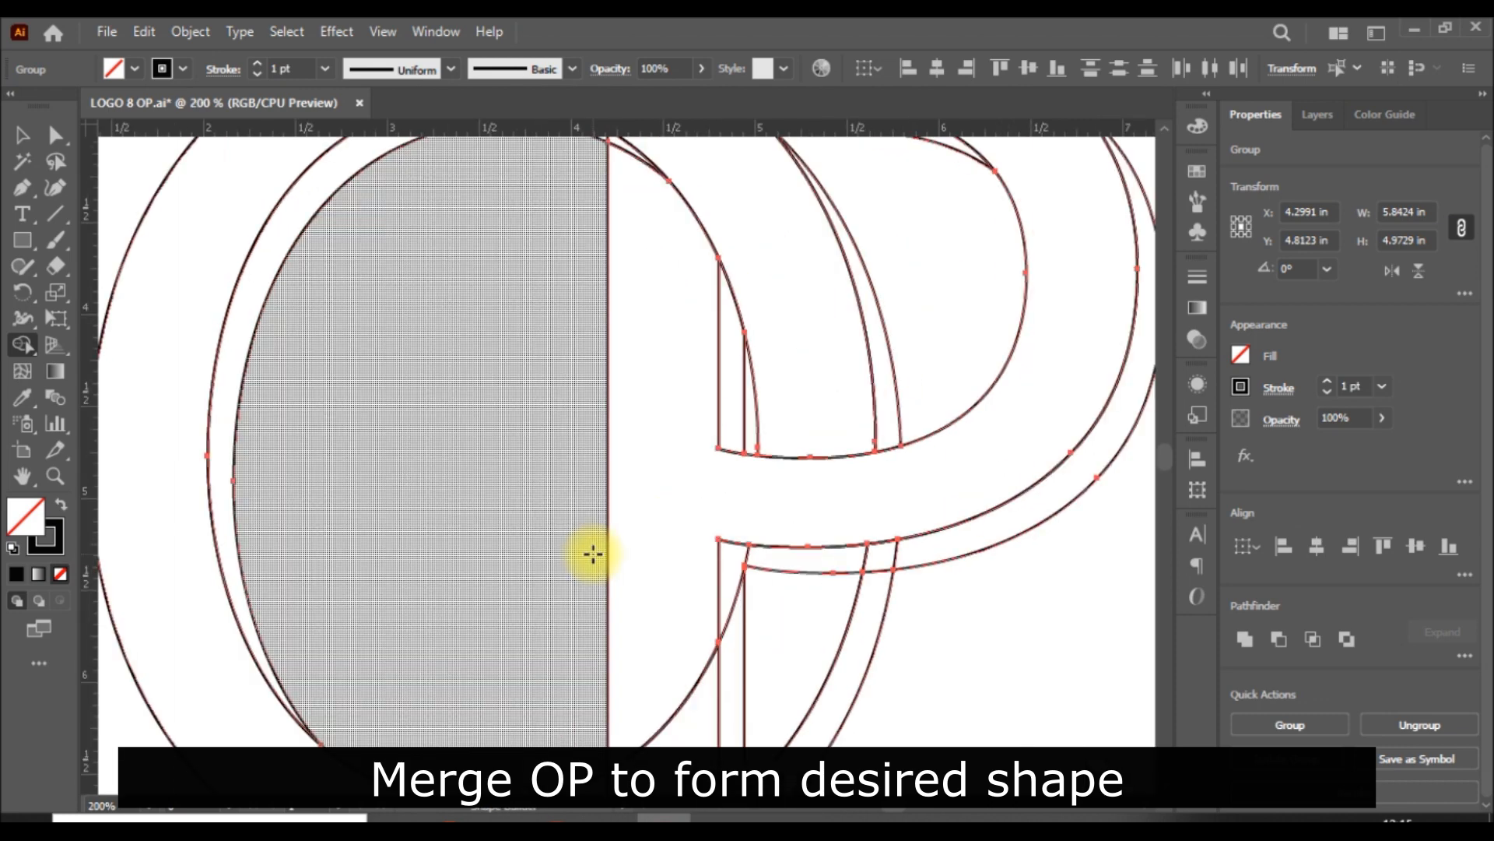
scroll(592, 551, "down", 3)
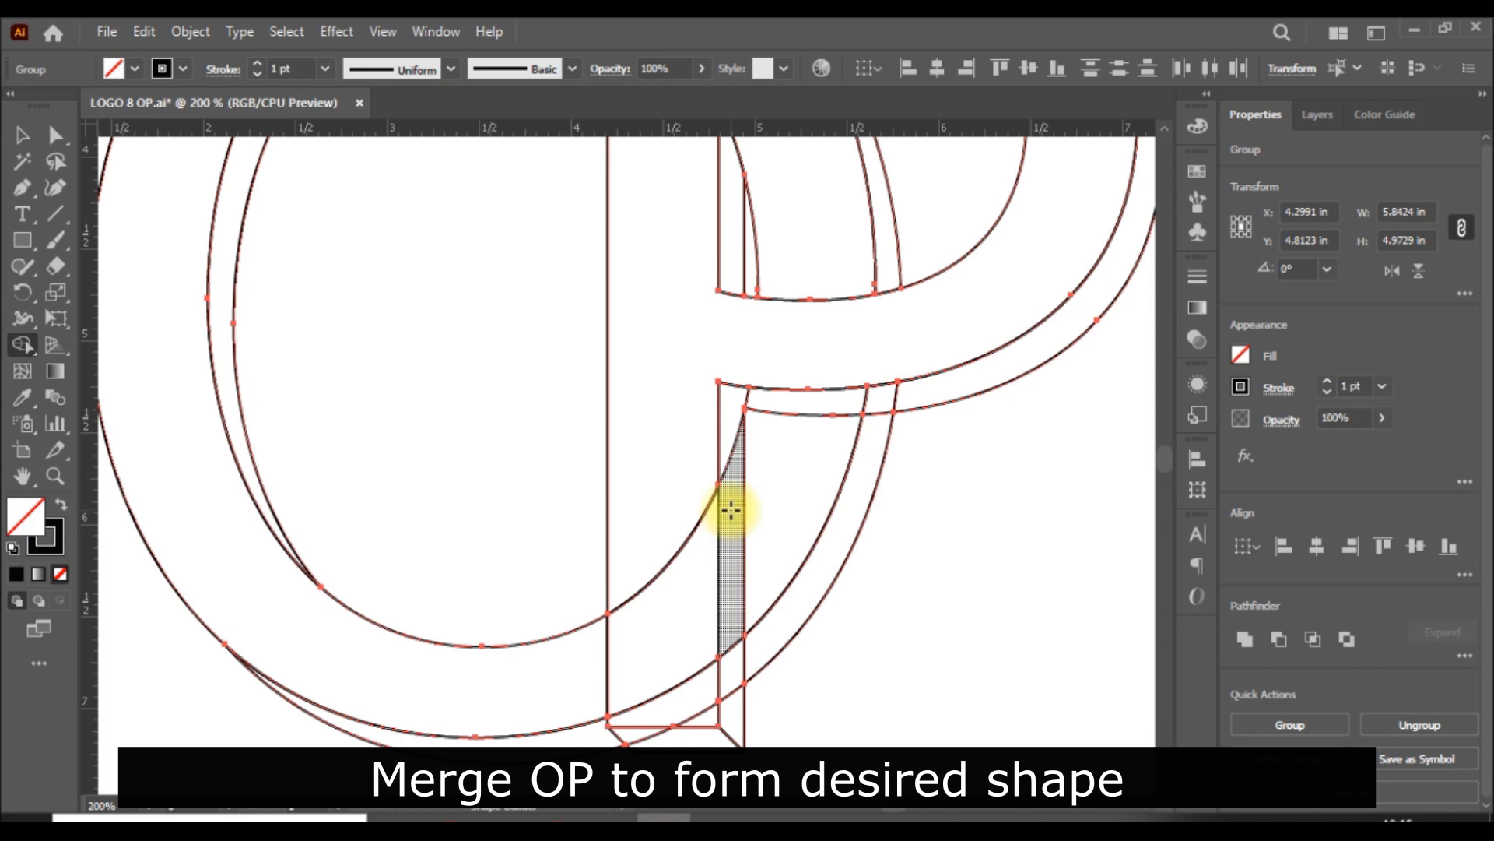
left_click_drag(736, 395, 899, 401)
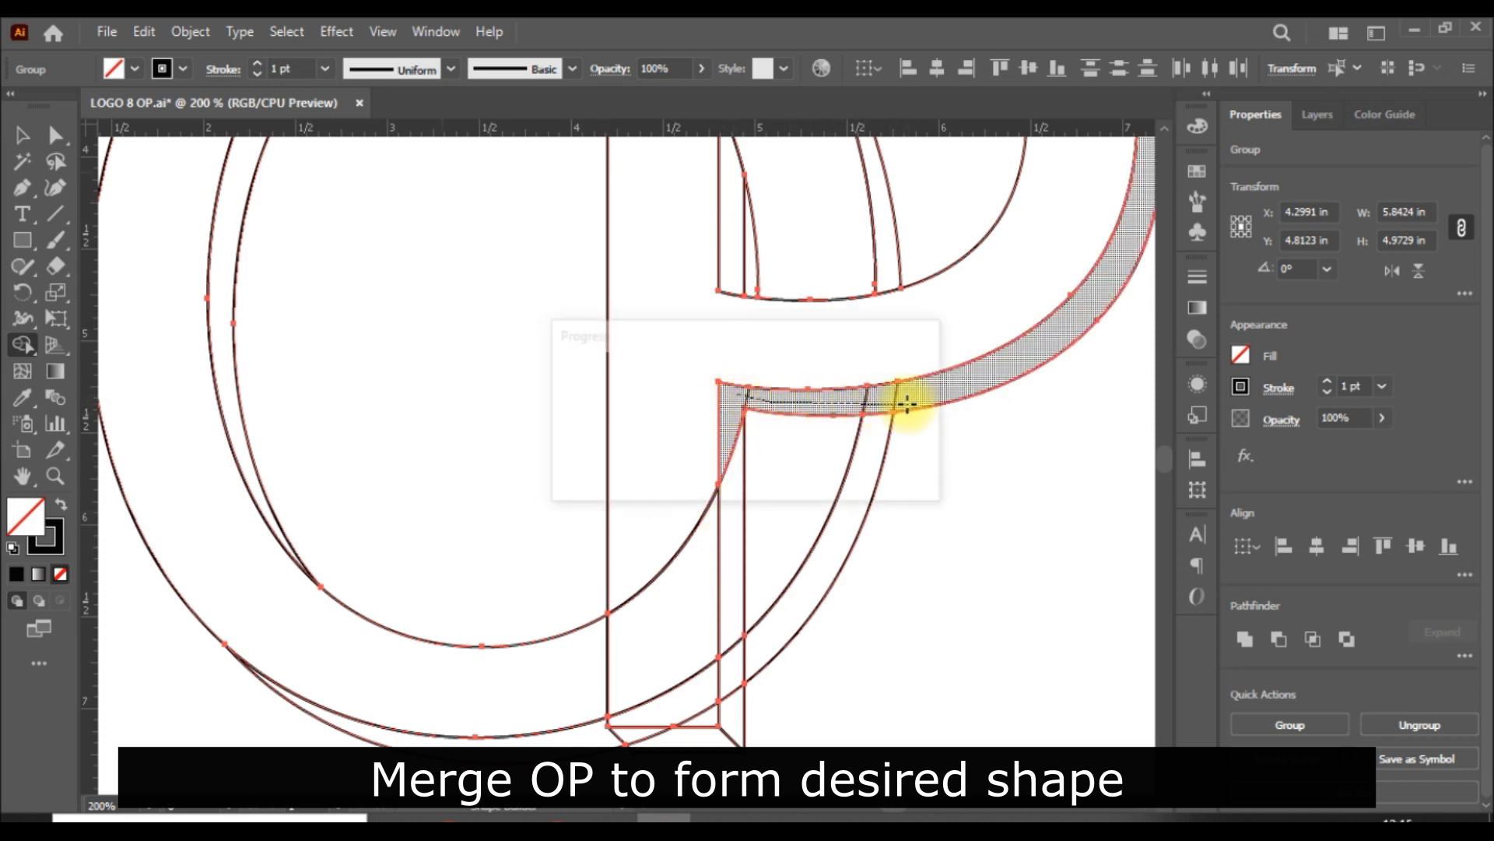
left_click(731, 441)
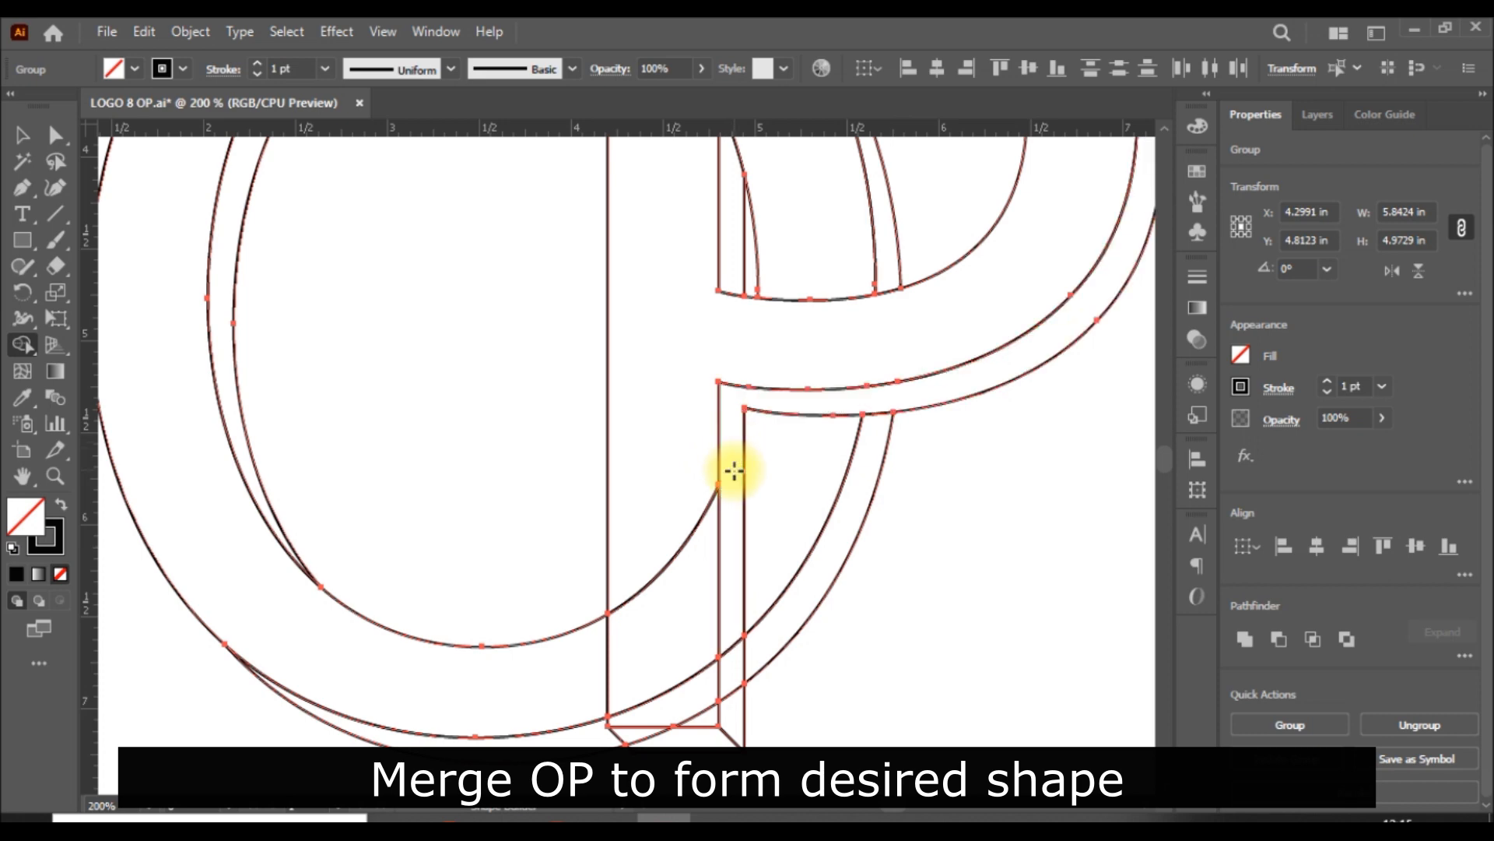
Step: Merge the side, front and bottom faces of the P's stem over the O's lower curve, and deselect the artwork
left_click_drag(732, 622, 734, 708)
left_click_drag(651, 543, 680, 693)
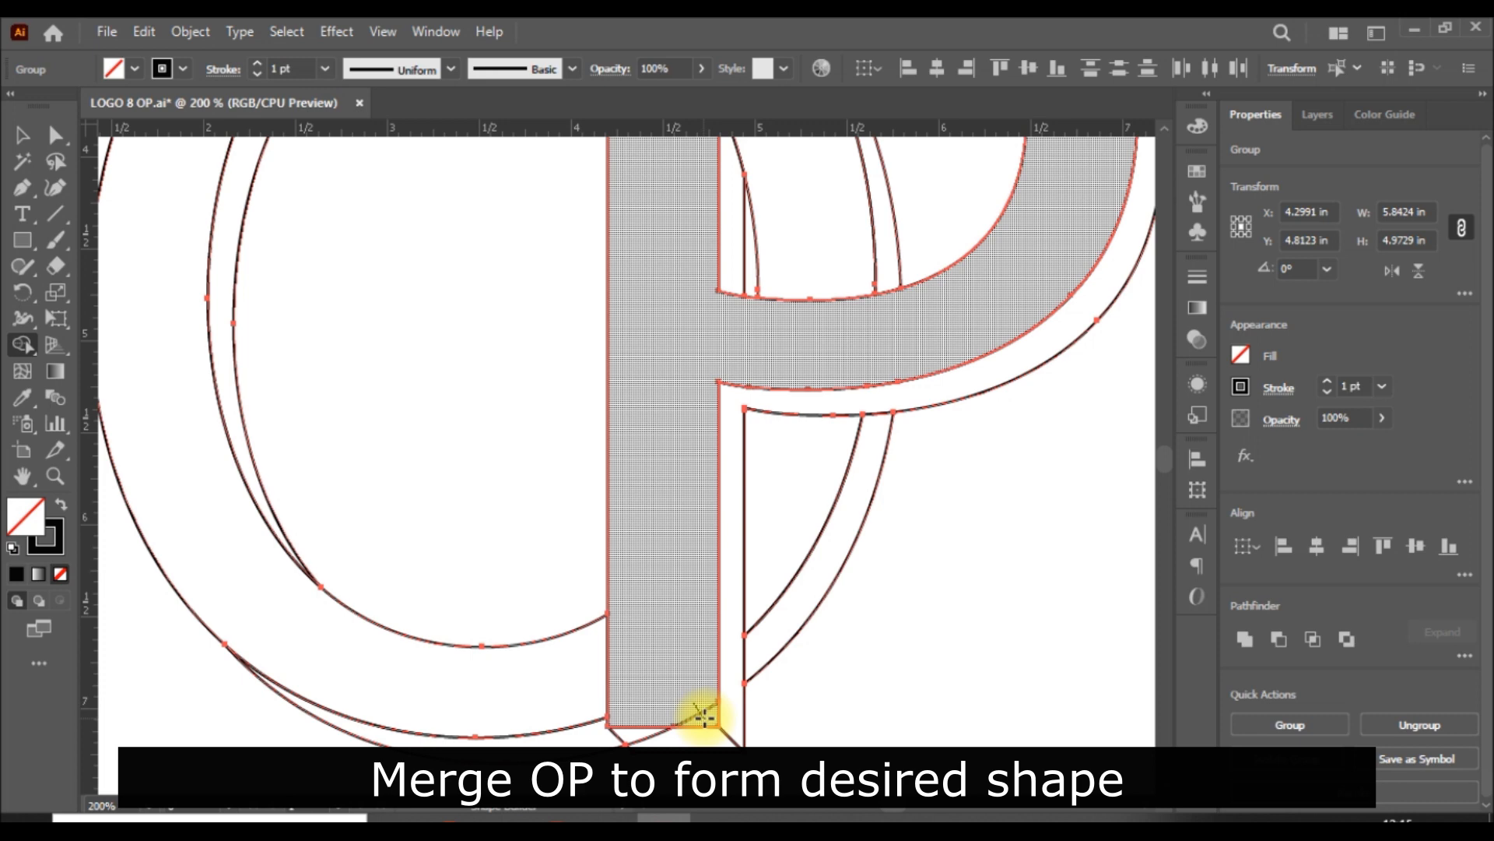
scroll(674, 695, "down", 1)
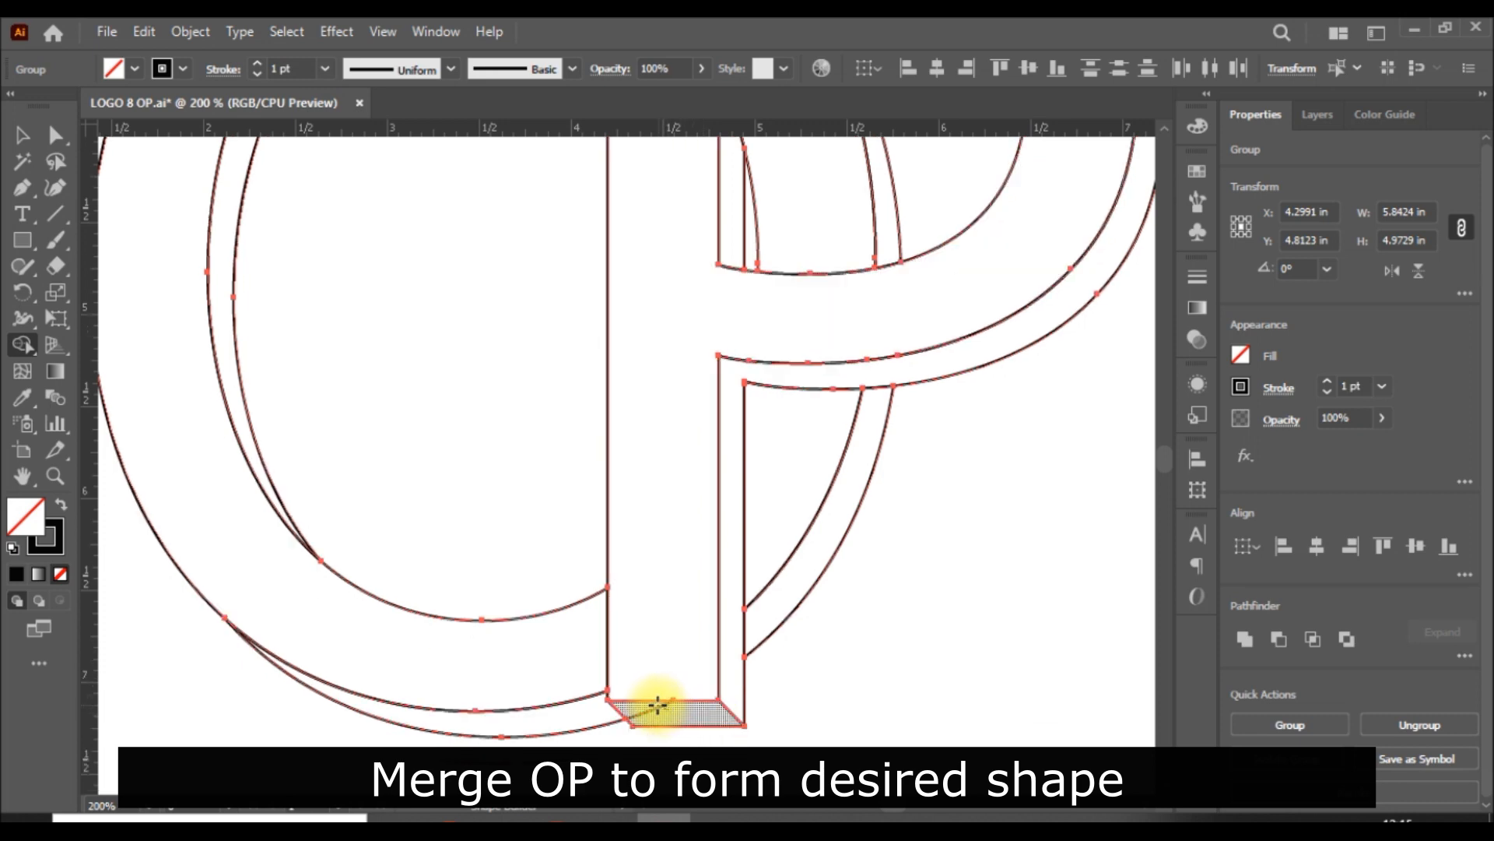
left_click_drag(652, 703, 636, 713)
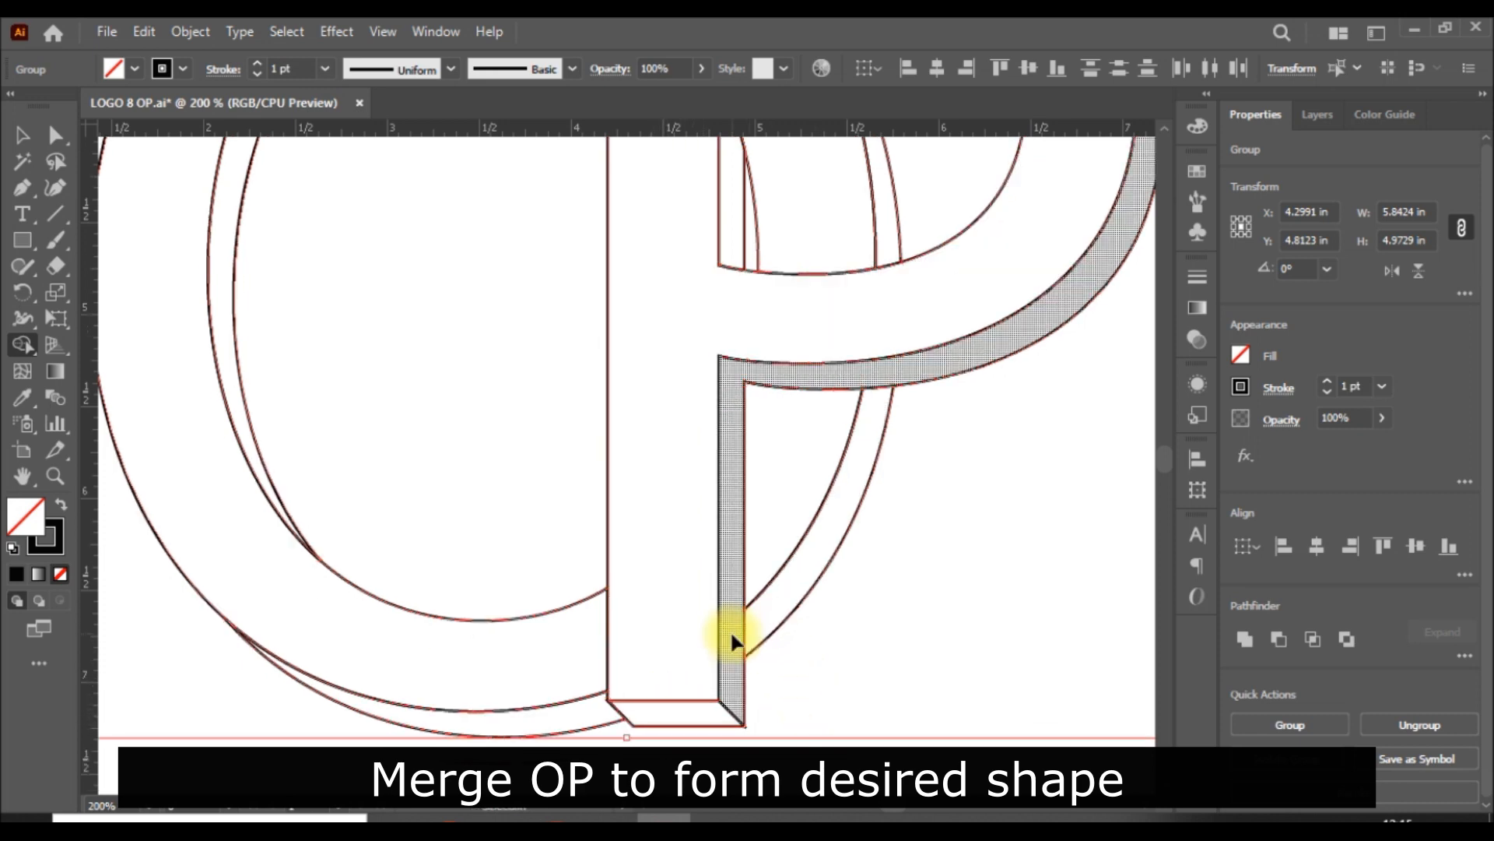
key("ctrl+0")
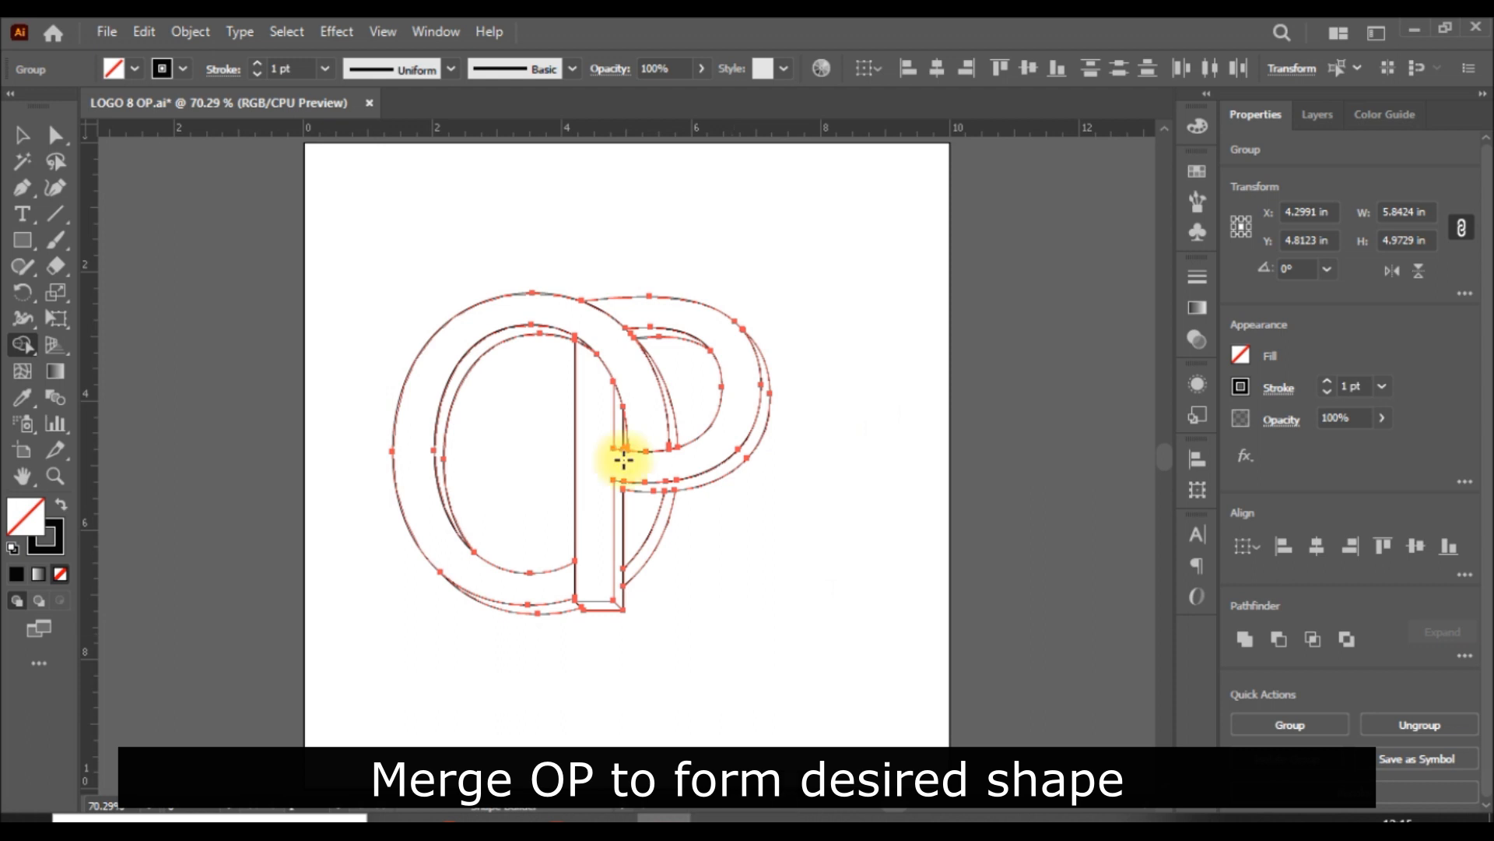
left_click(20, 137)
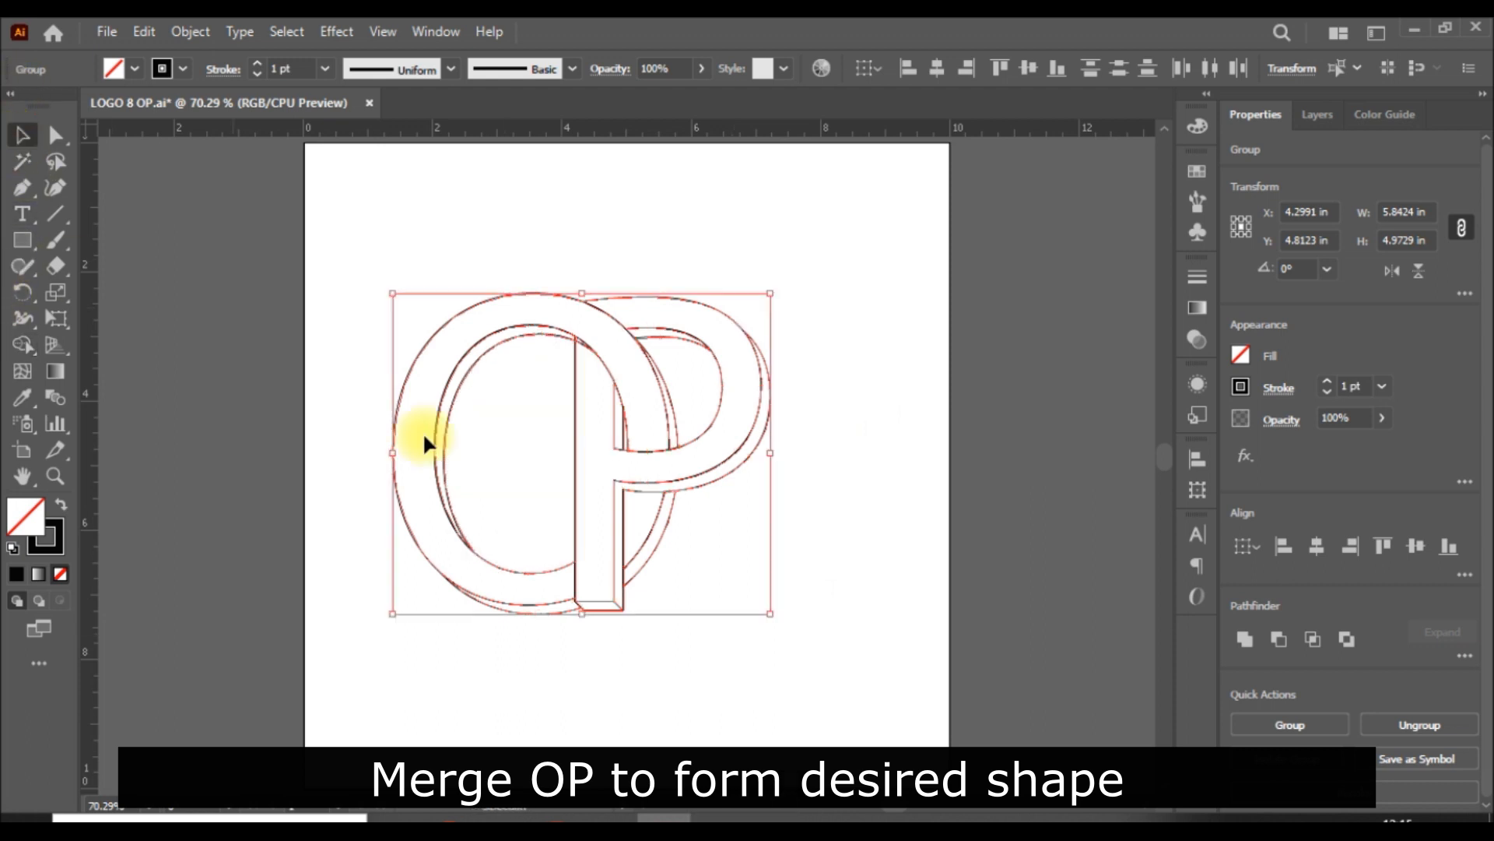
left_click(884, 585)
left_click_drag(759, 432, 1070, 442)
left_click(1008, 615)
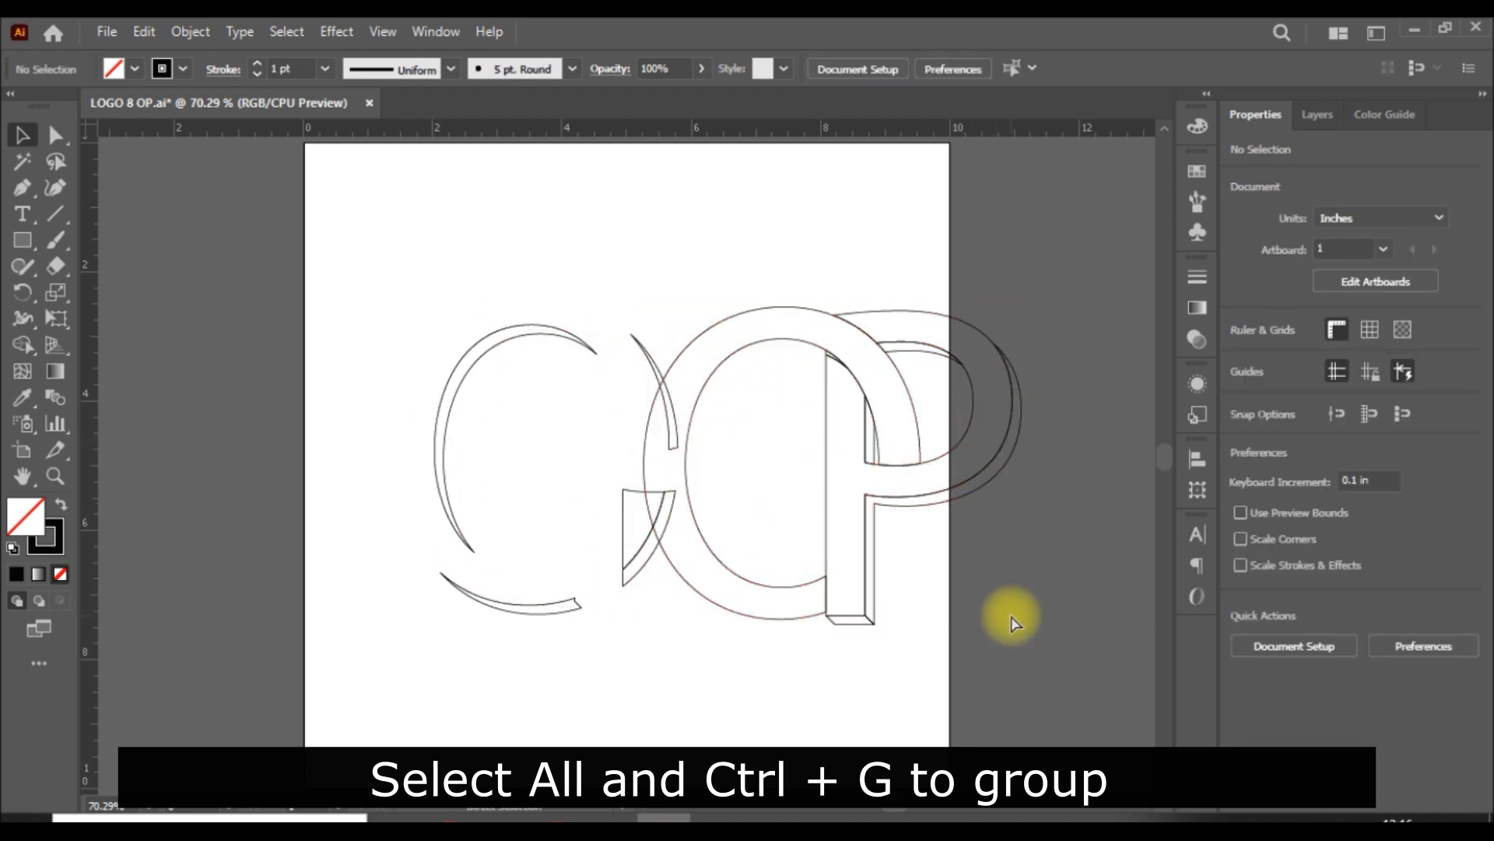
key("ctrl+z")
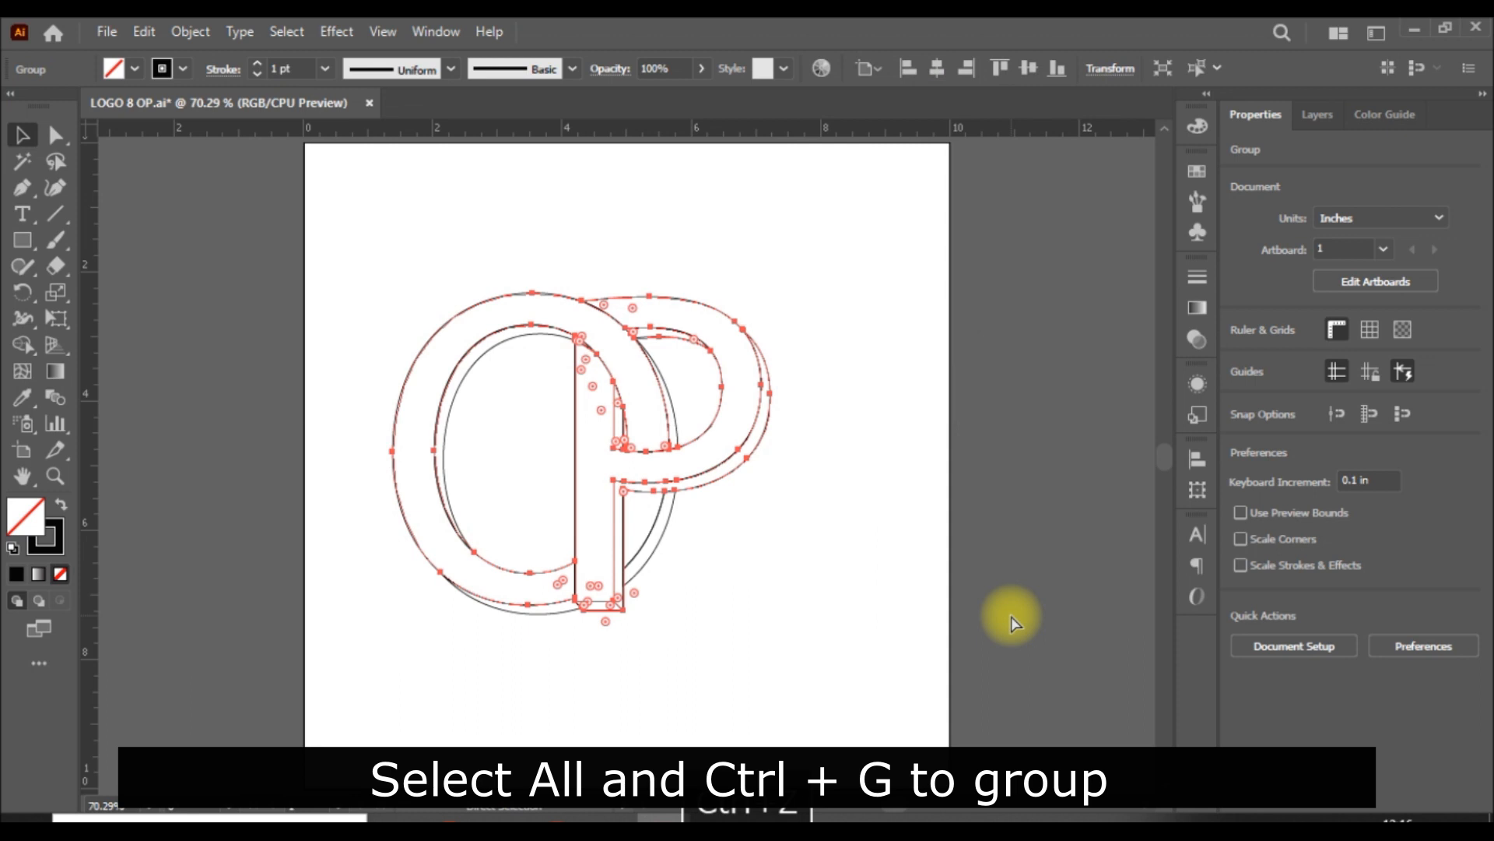
left_click(981, 566)
Step: Select all the parts of the overlapping OP logo and group them
left_click_drag(826, 279, 340, 654)
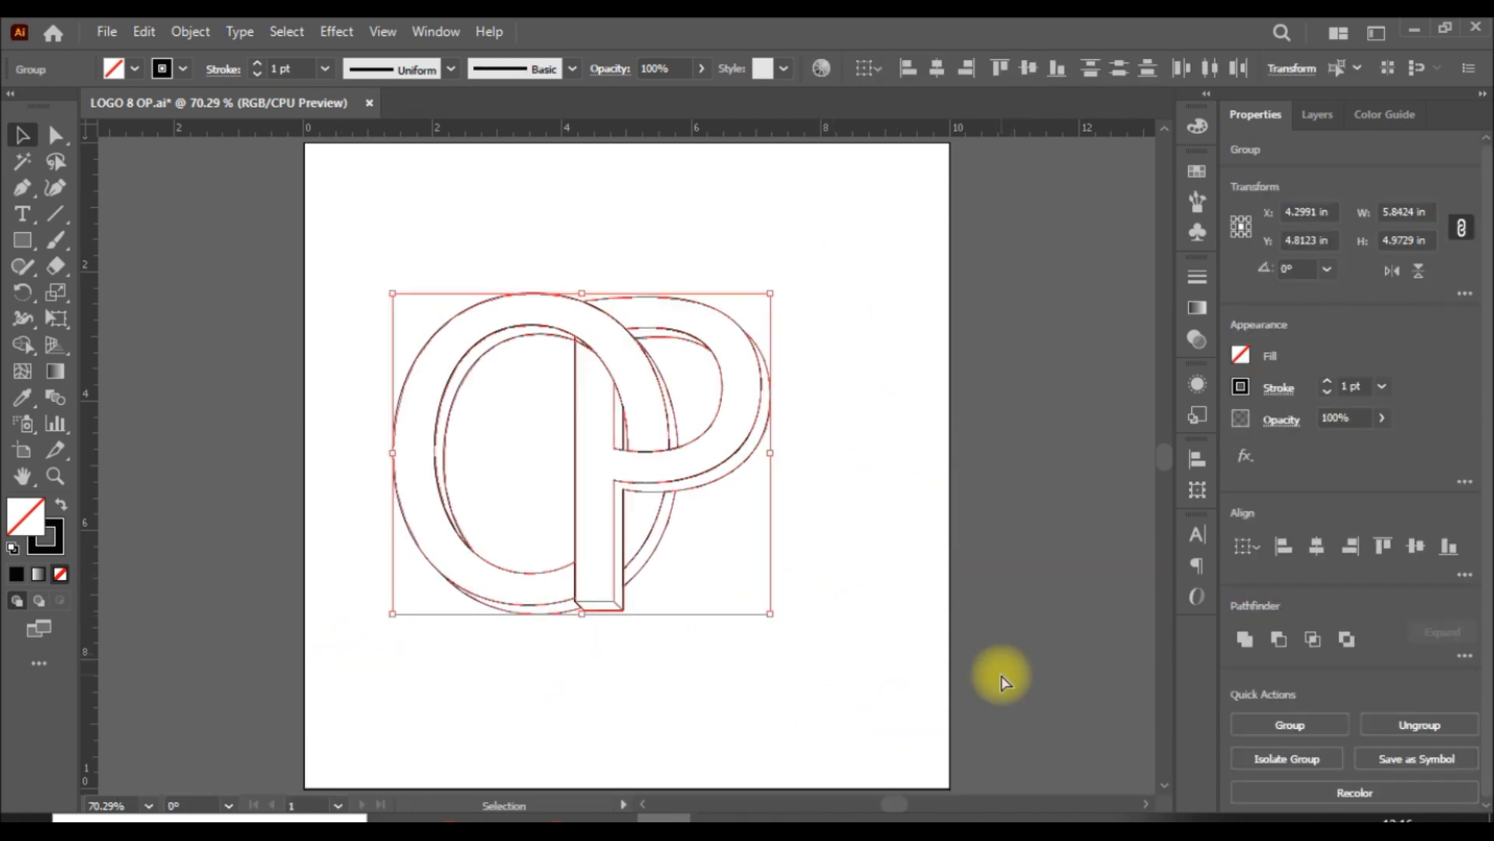
key("ctrl+g")
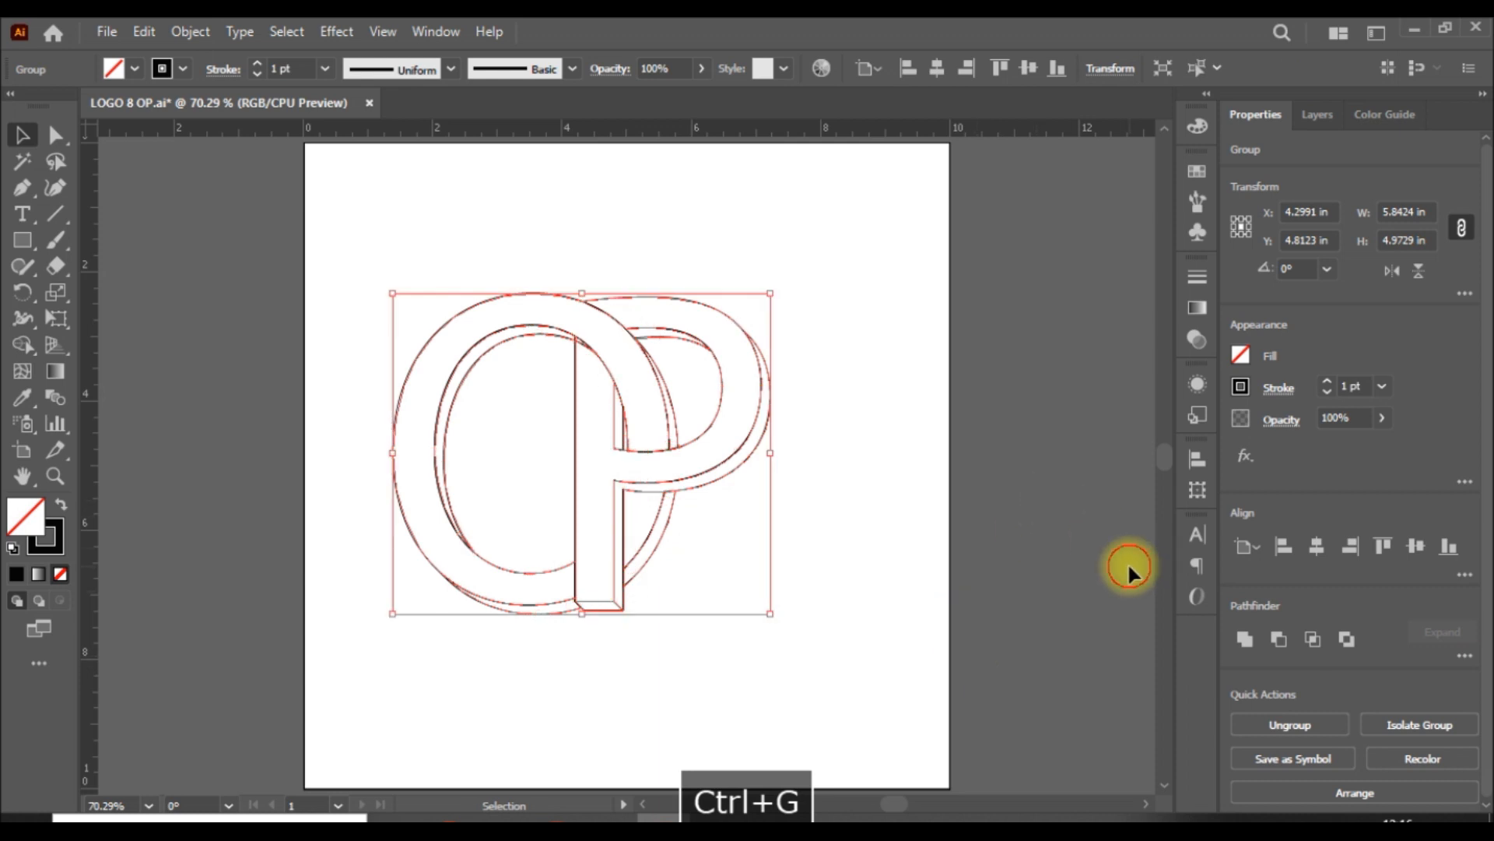
left_click(1128, 571)
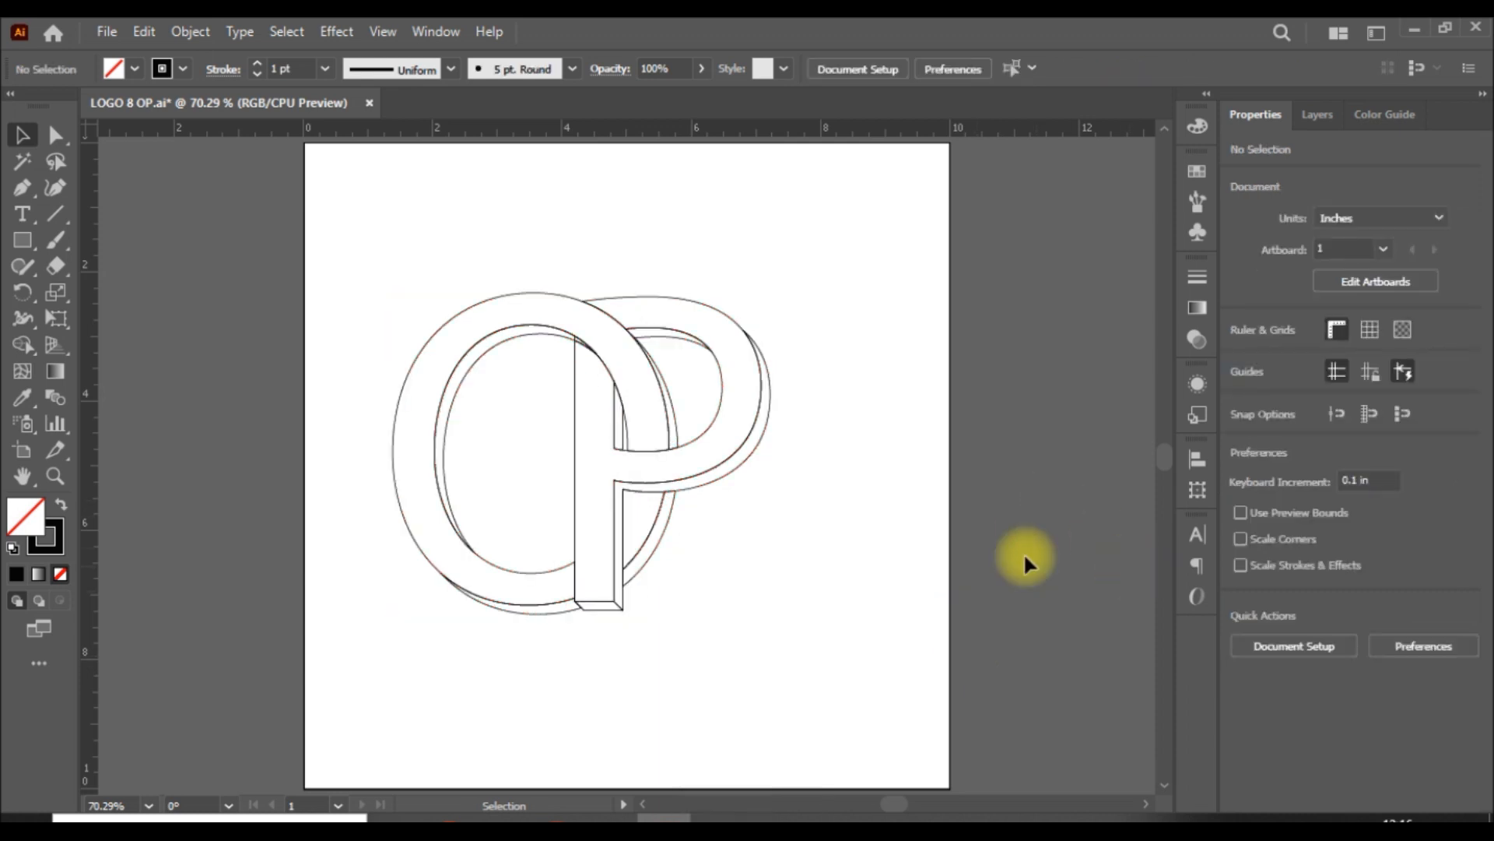
Step: Centre the grouped OP logo horizontally and vertically on the artboard
left_click(734, 454)
left_click(936, 68)
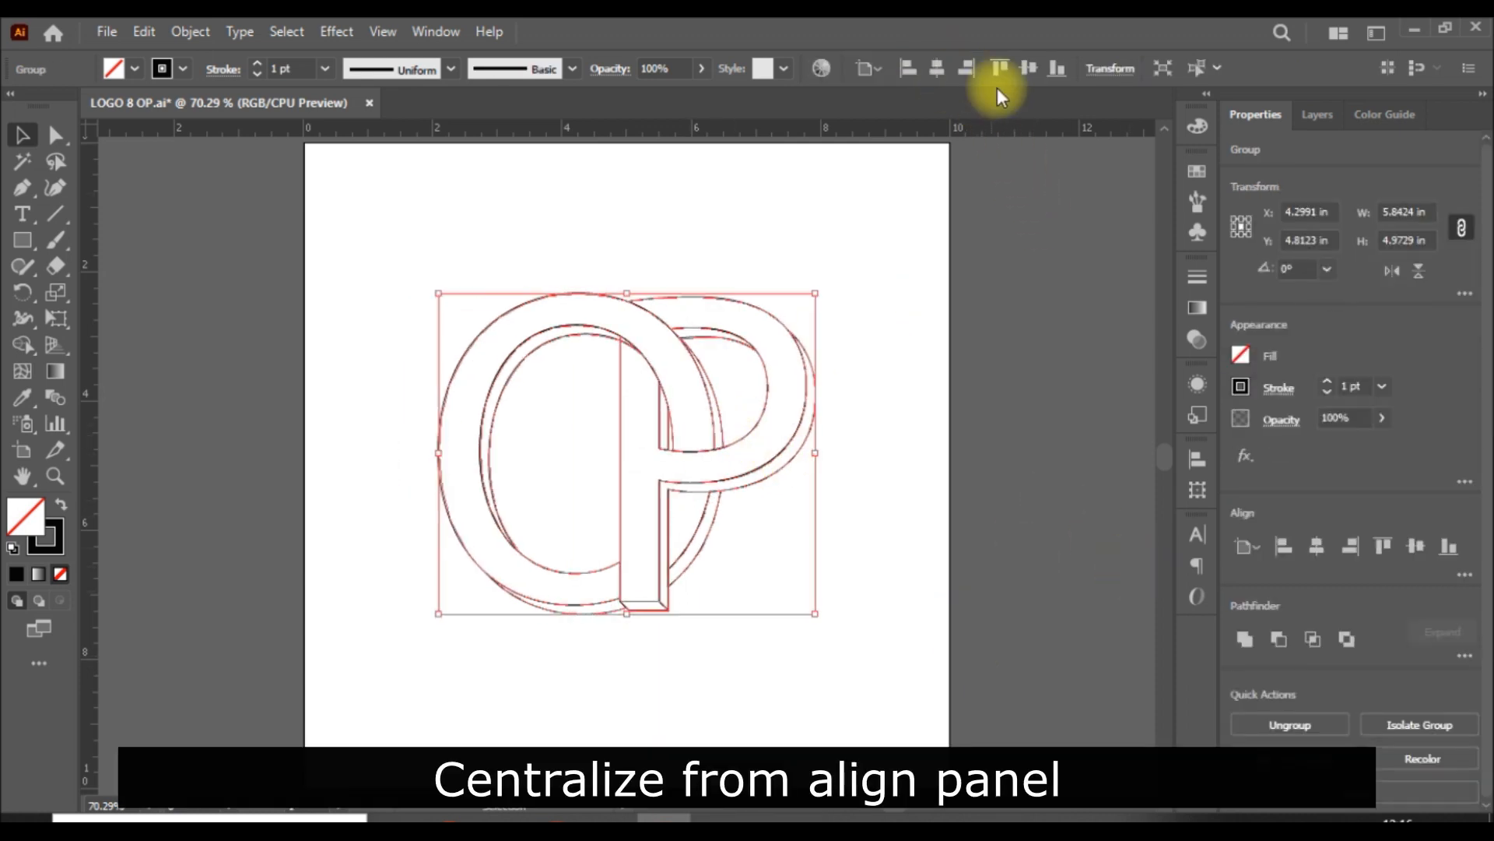
left_click(1029, 68)
left_click(1003, 493)
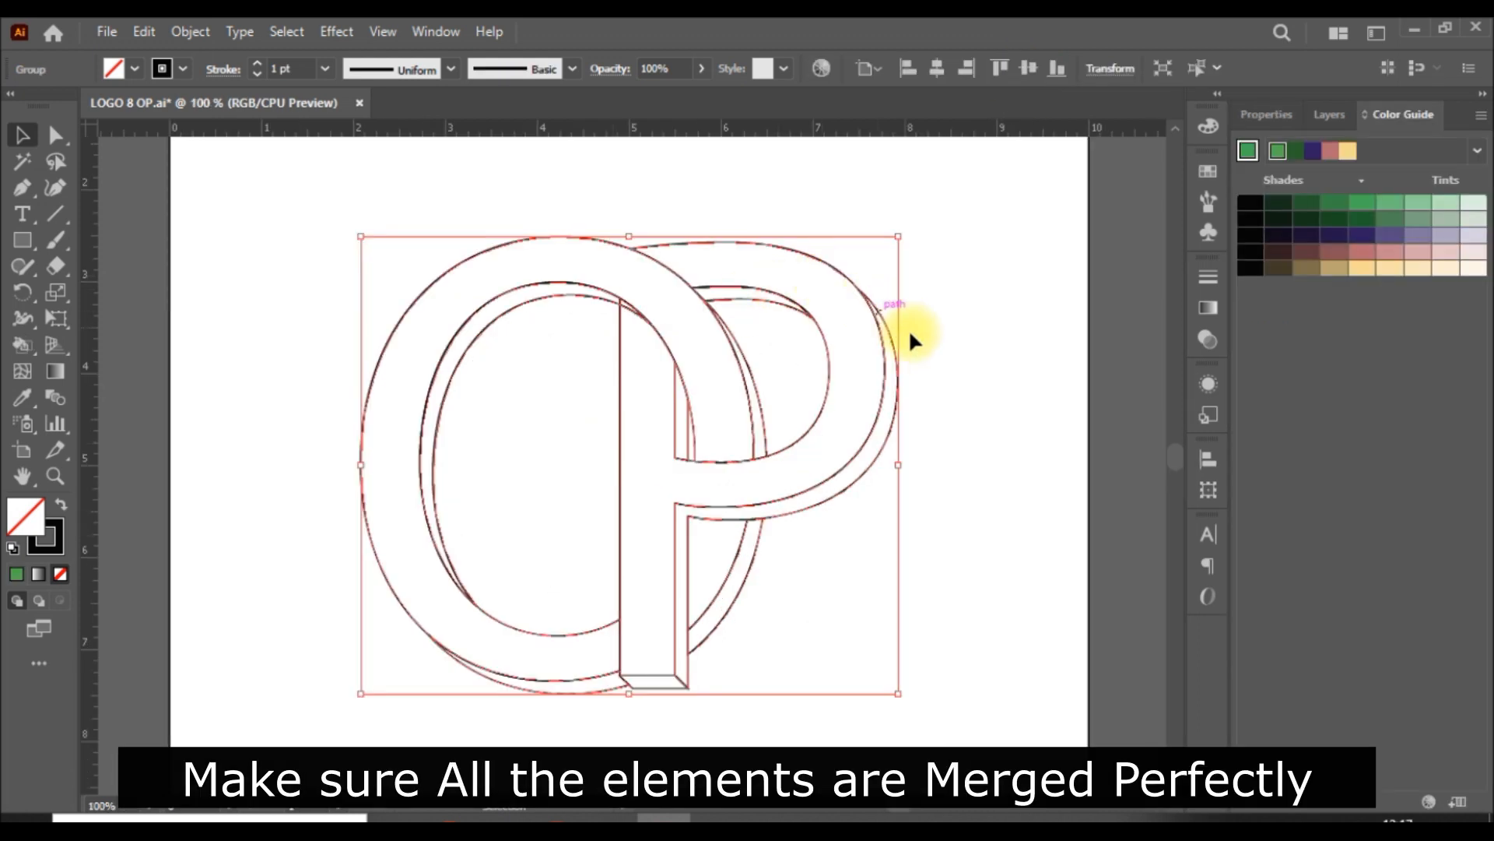
Step: Examine the OP logo's faces up close with the Shape Builder to check that all elements are merged and grouped
key("a")
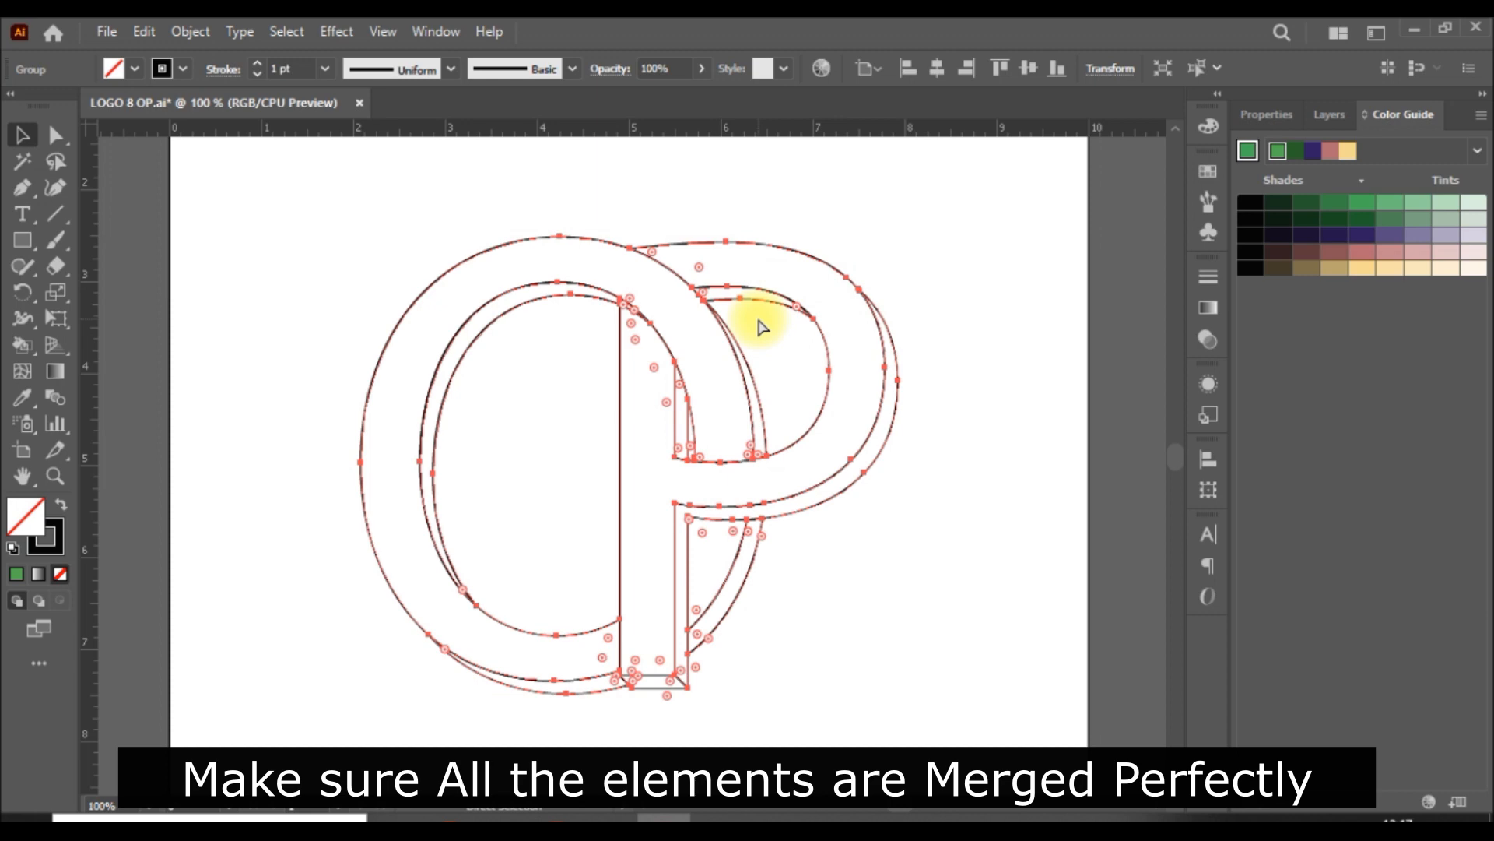
scroll(761, 327, "up", 2)
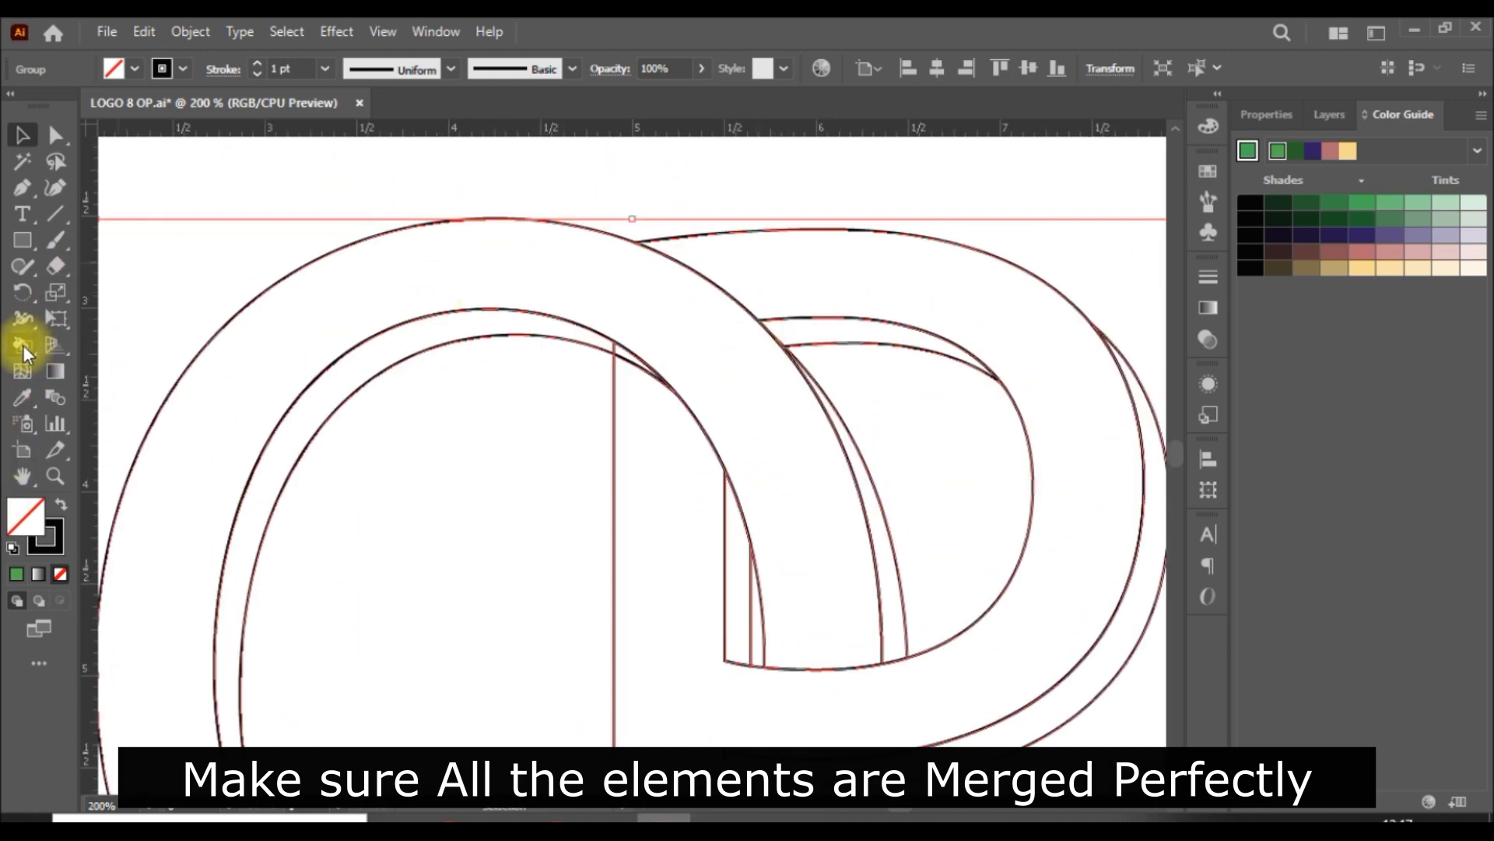
left_click_drag(23, 344, 131, 340)
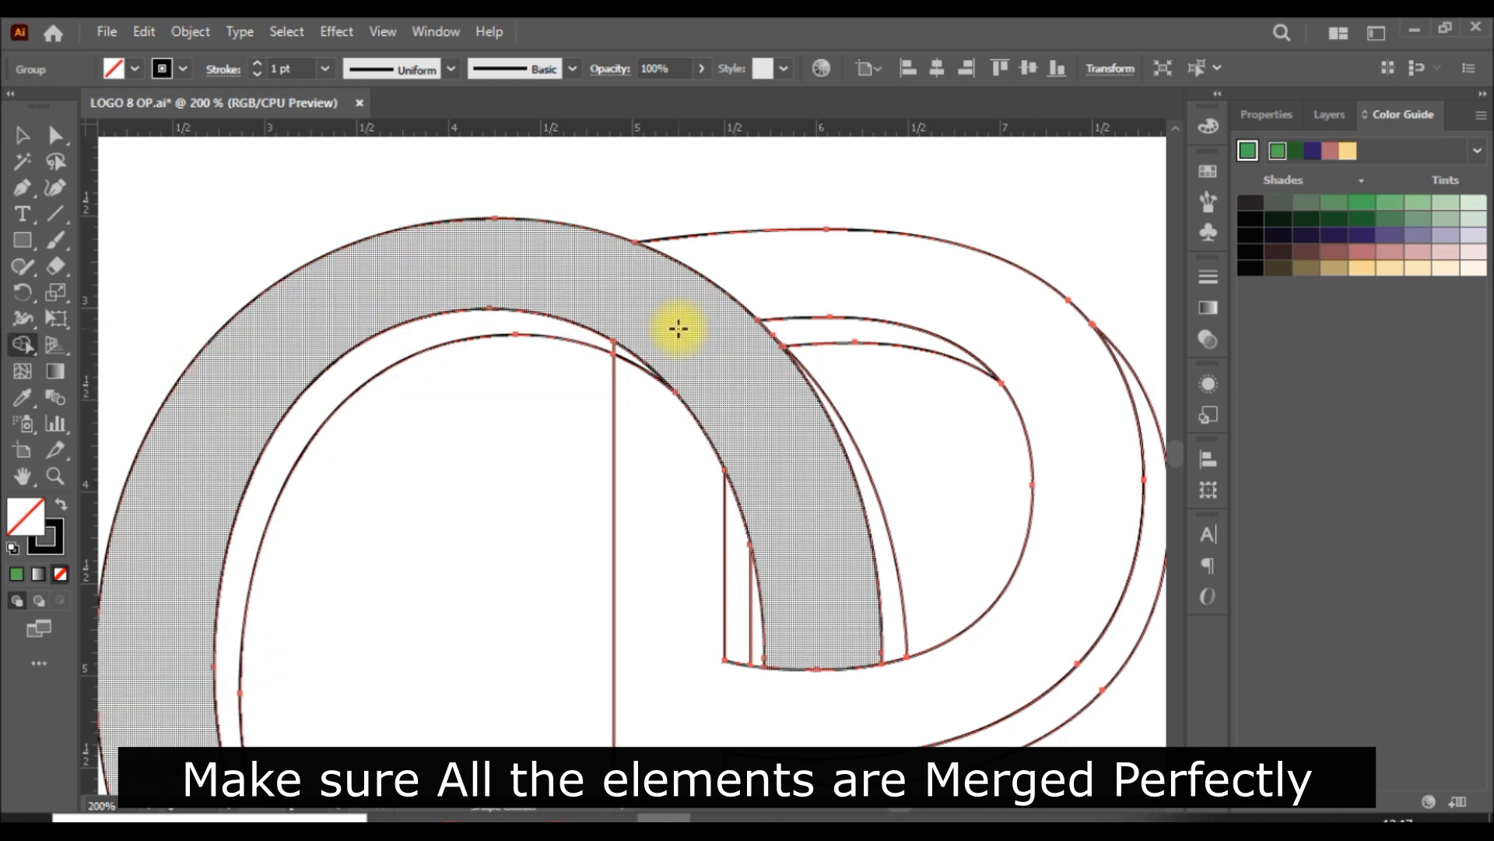
key("ctrl+plus")
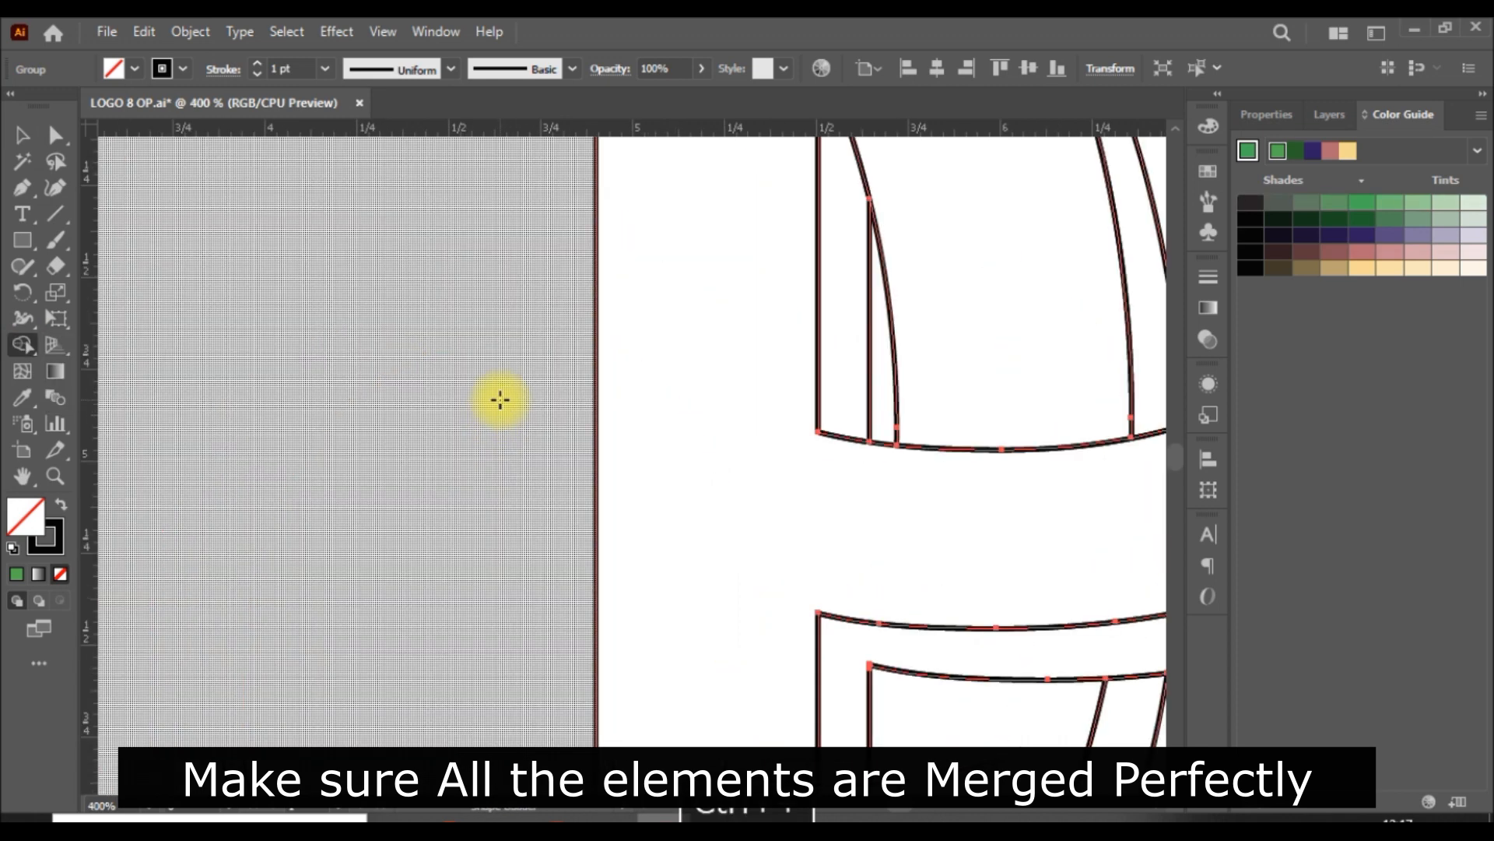
scroll(500, 400, "up", 10)
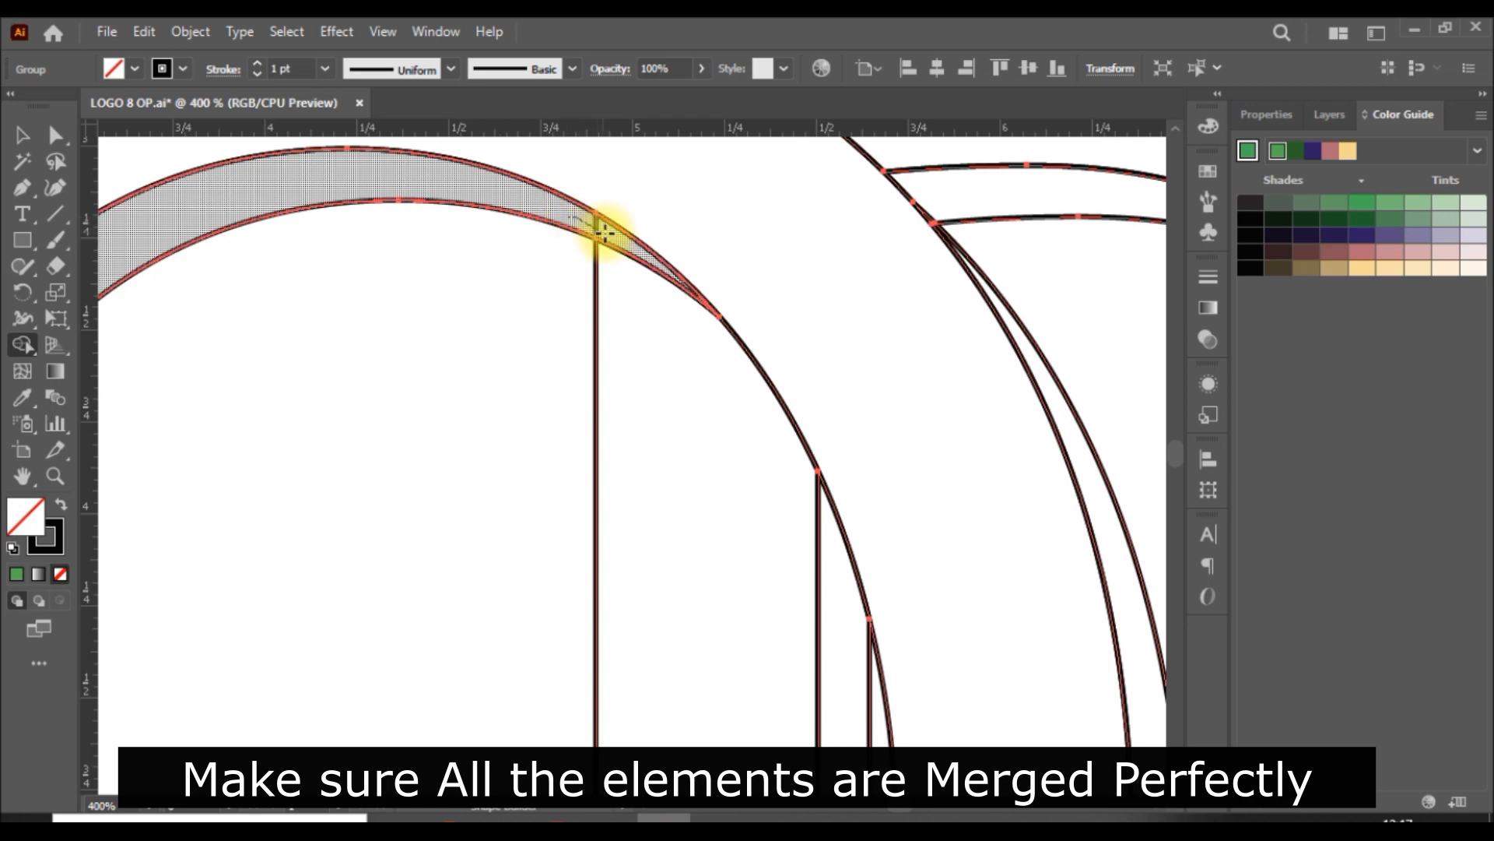
key("ctrl+0")
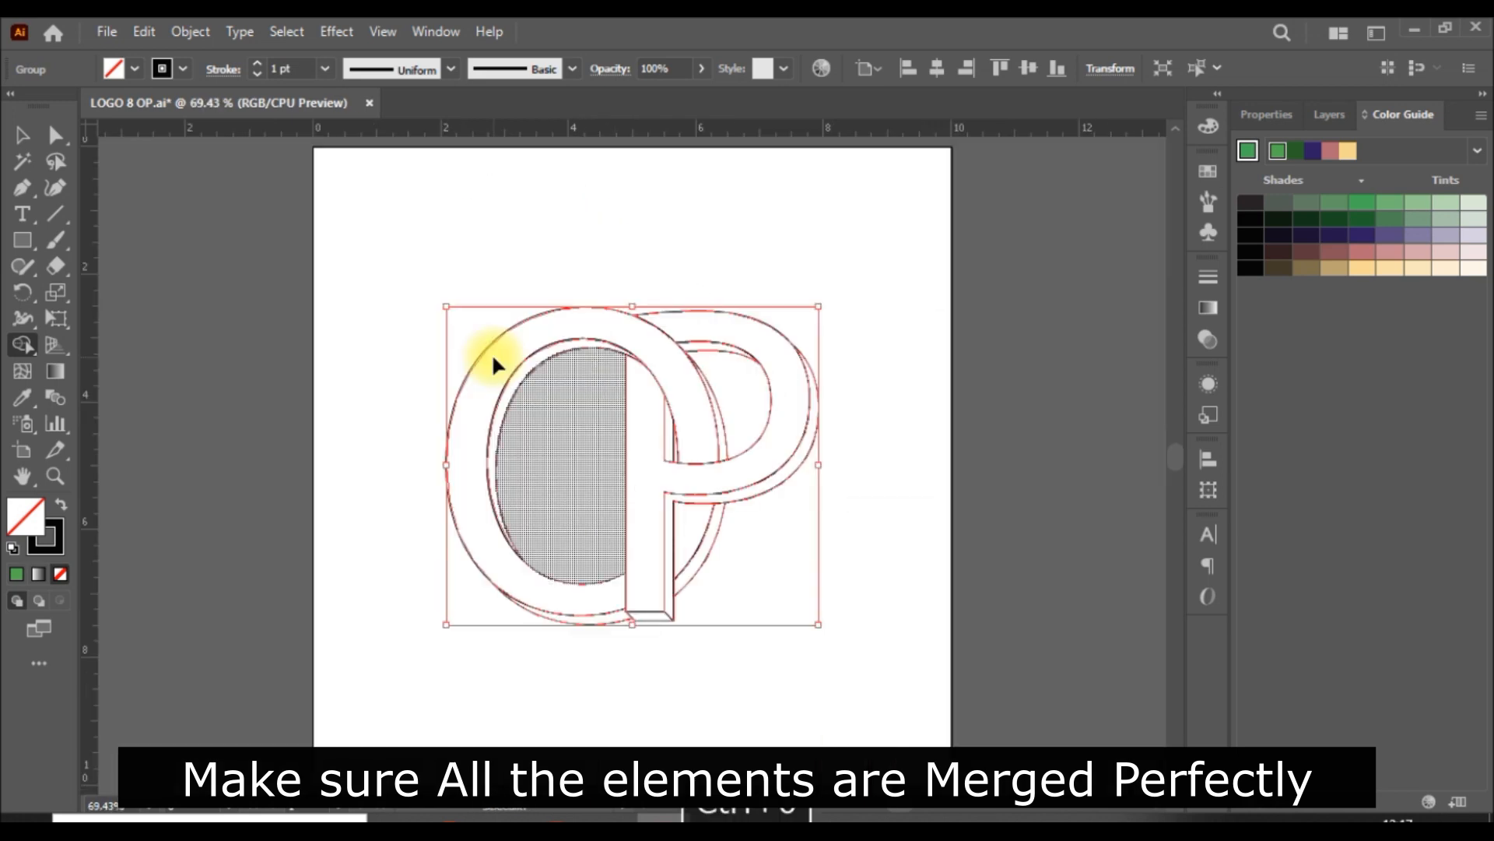
left_click(23, 140)
left_click(1001, 579)
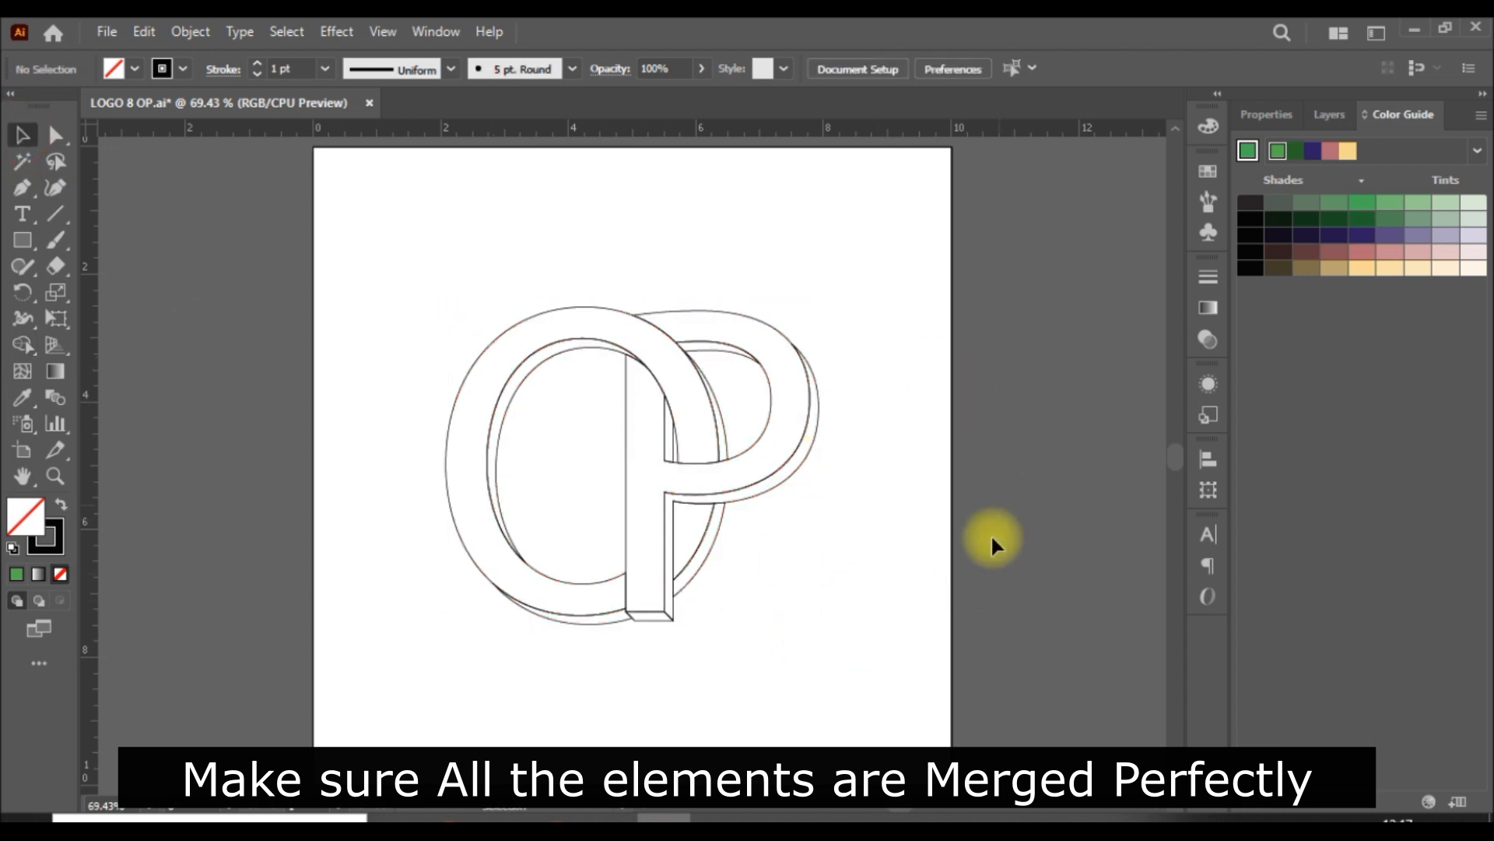
left_click(761, 490)
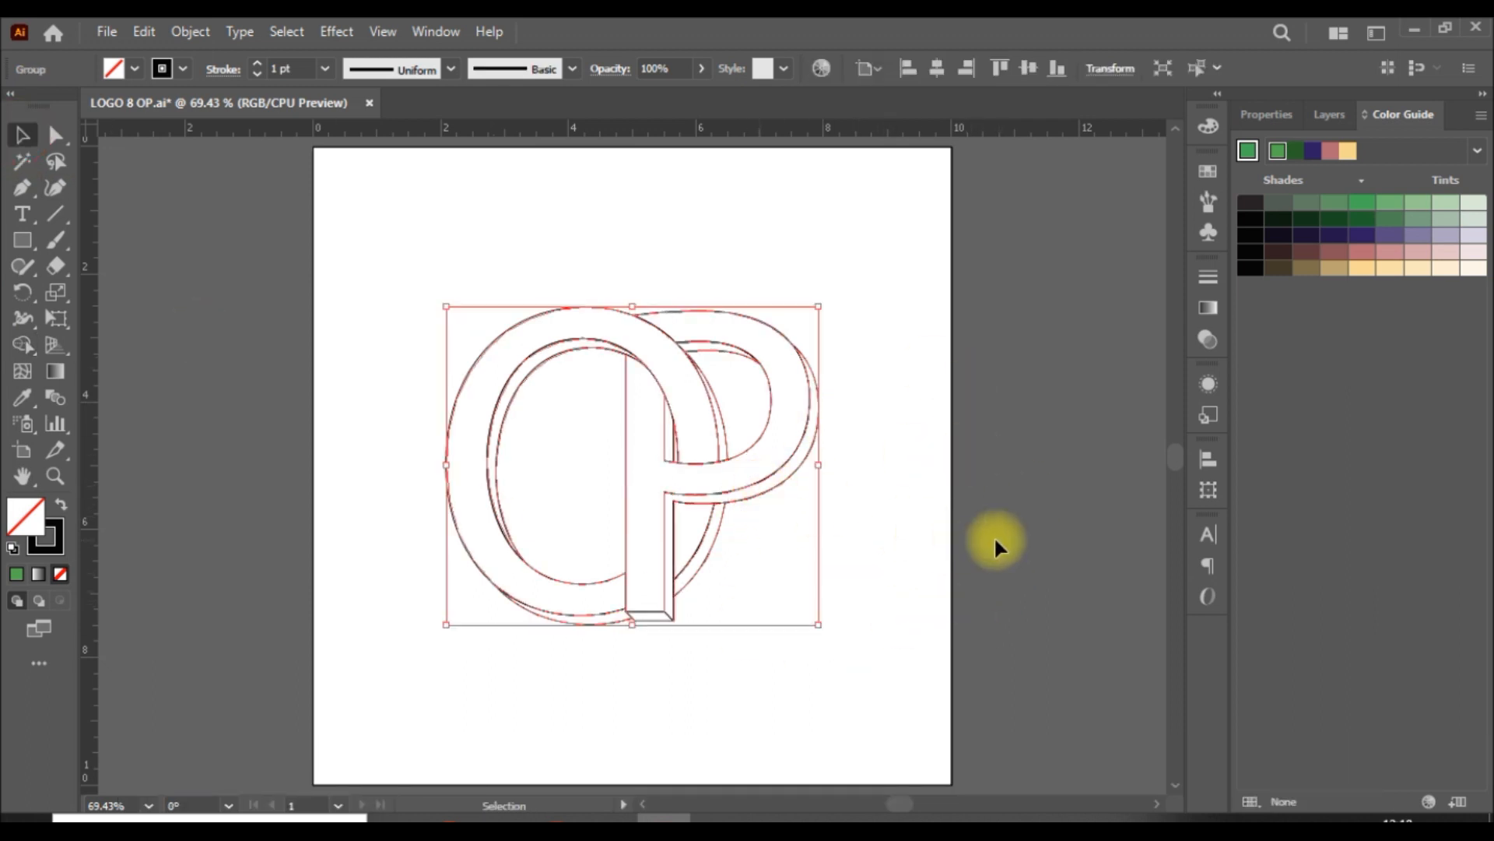
left_click(1064, 464)
Step: Activate the Live Paint Bucket and choose a dark green swatch as the fill colour
key("ctrl+0")
key("ctrl+1")
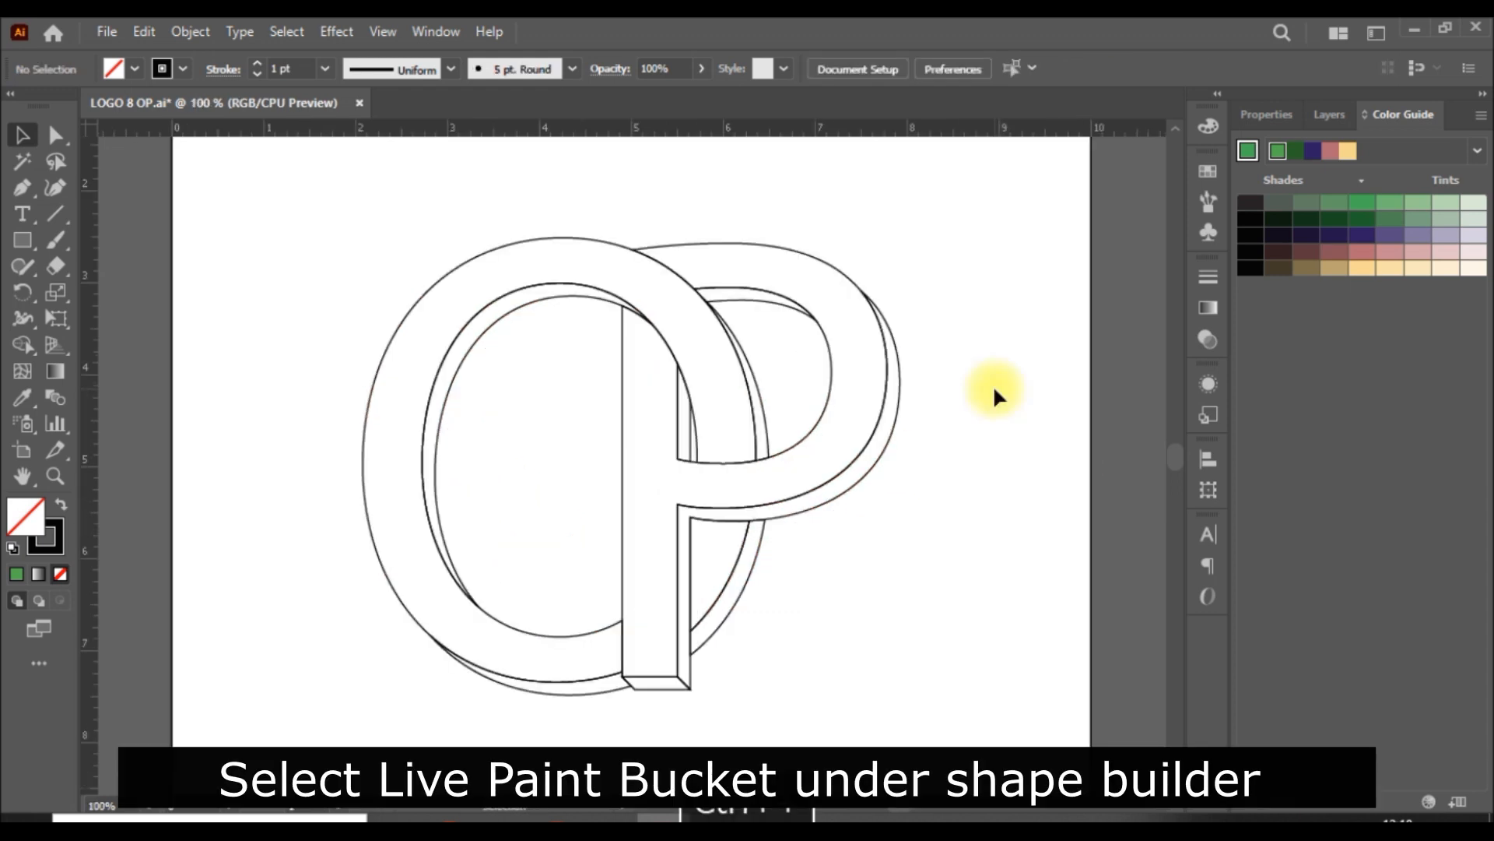
left_click(22, 345)
left_click(152, 371)
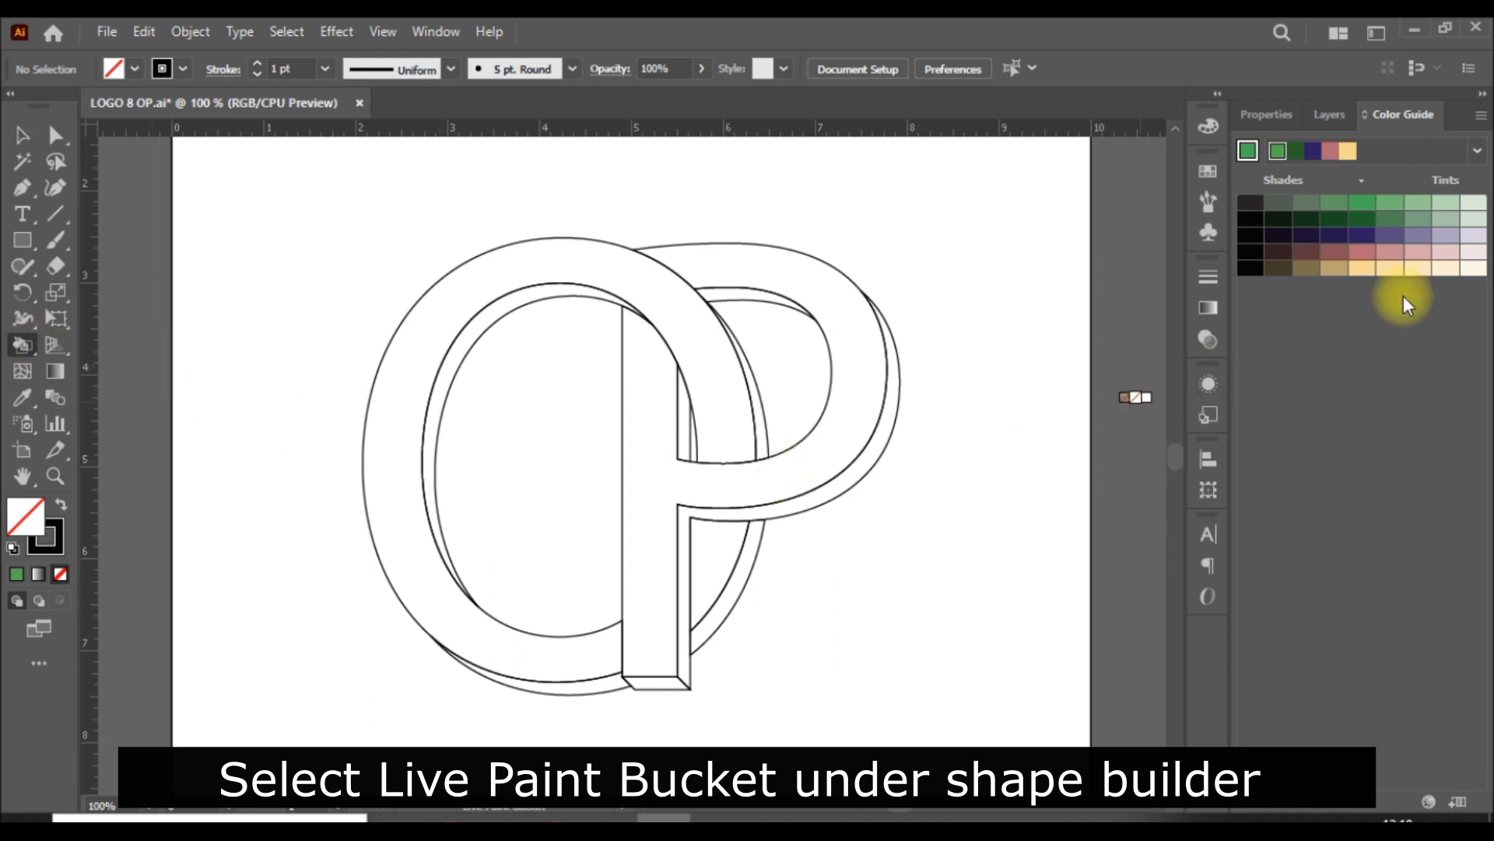
left_click(1262, 114)
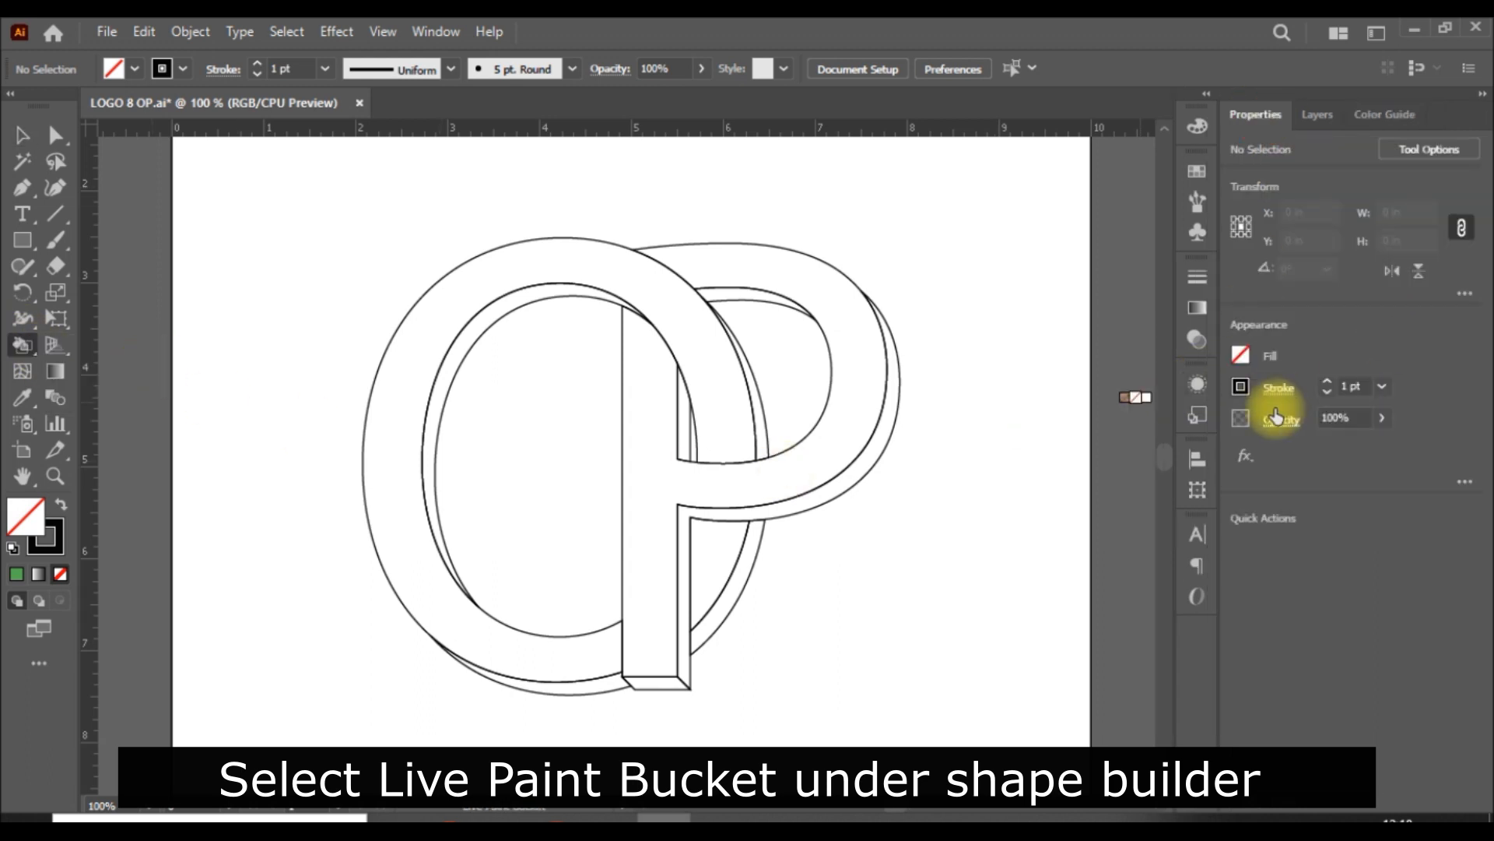
left_click(1240, 354)
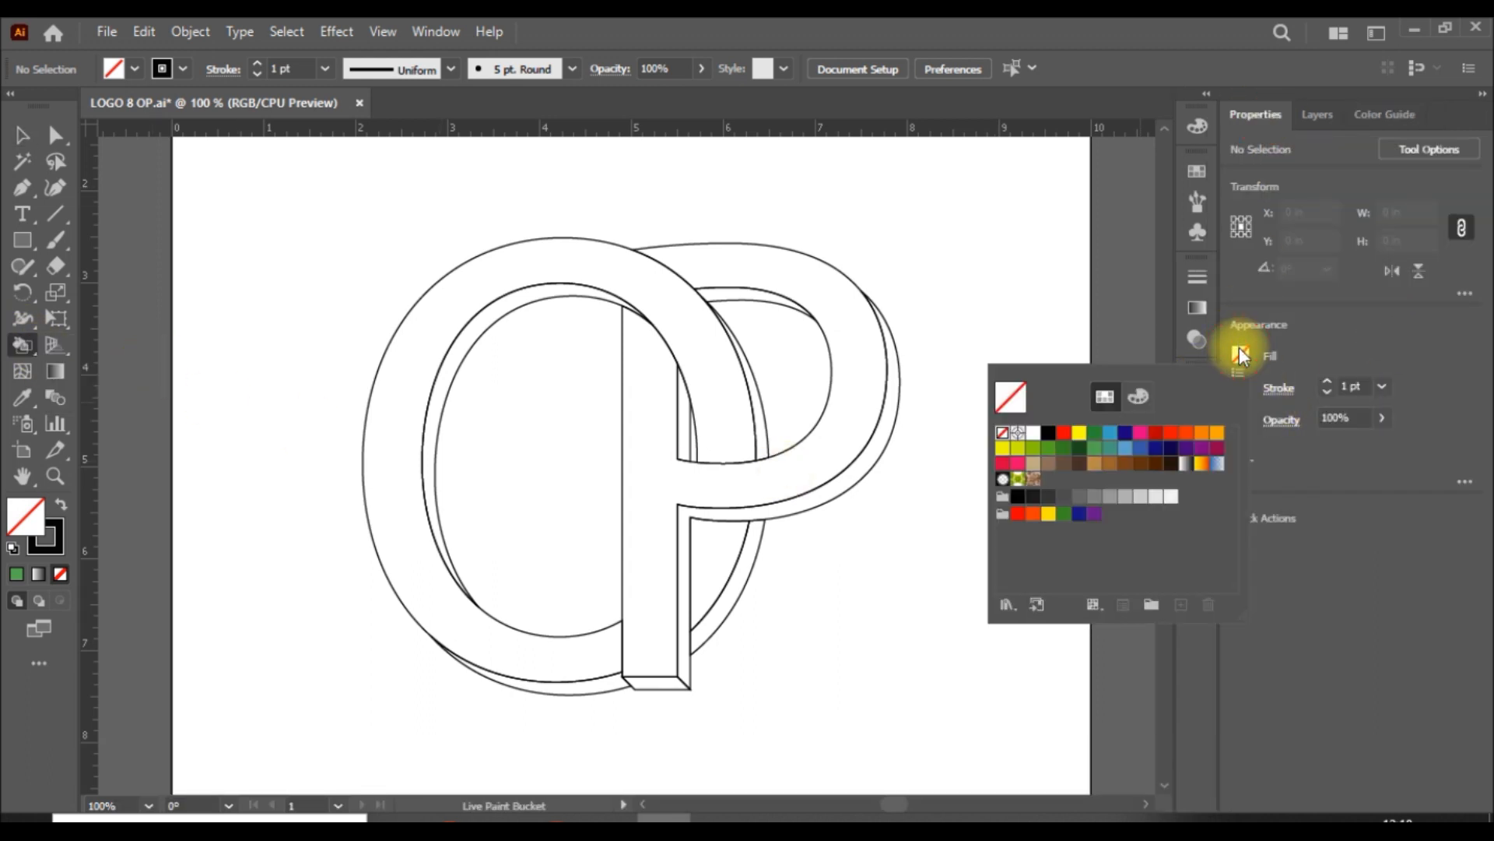
left_click(1079, 449)
left_click(1370, 336)
Step: Choose a lighter green from the colour guide, make the whole logo a Live Paint group and fill the O's main front face
left_click(1319, 116)
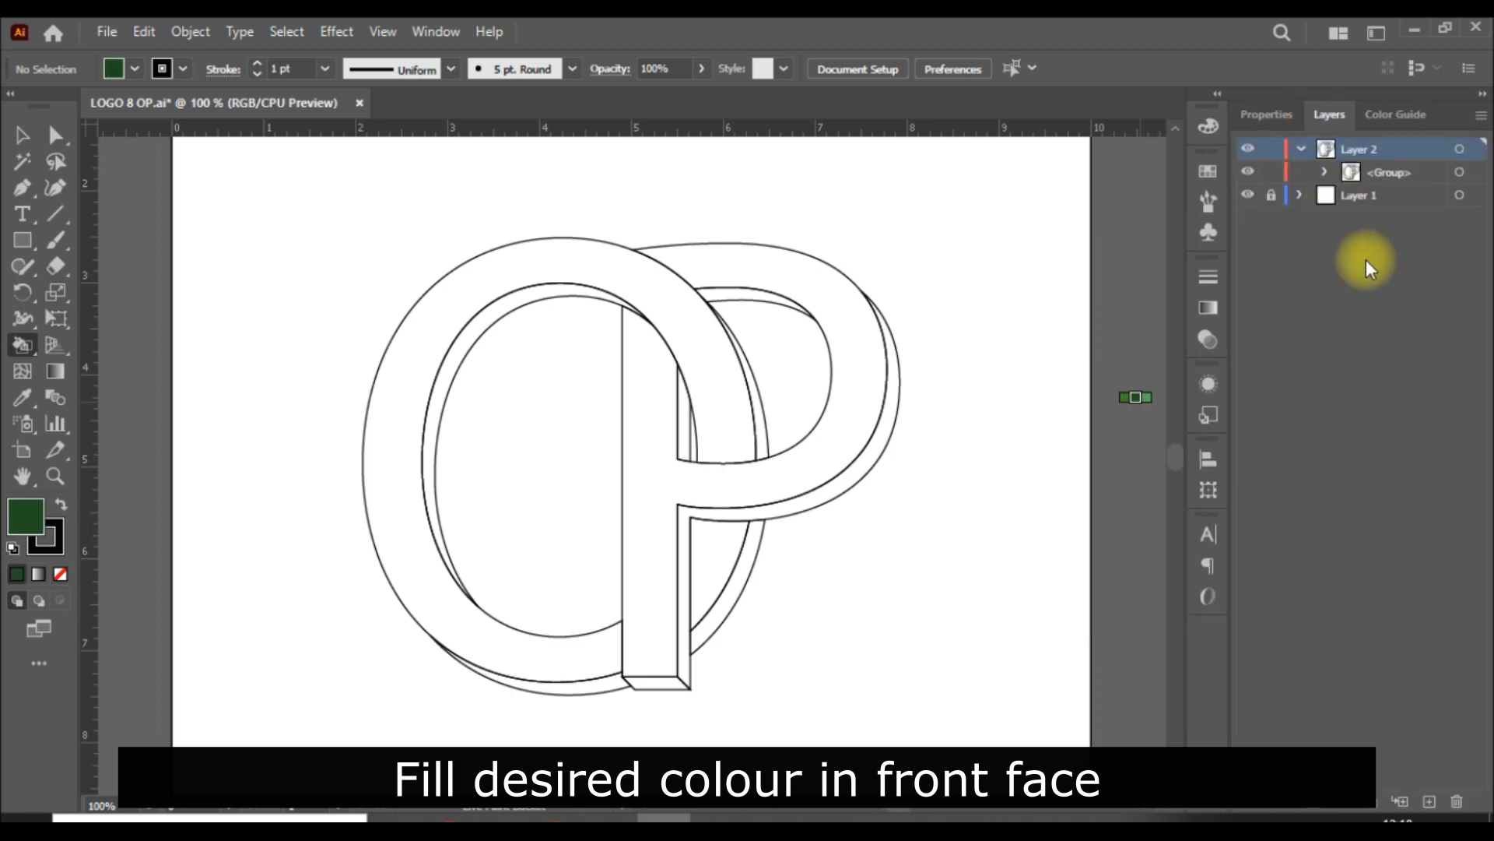
left_click(1385, 114)
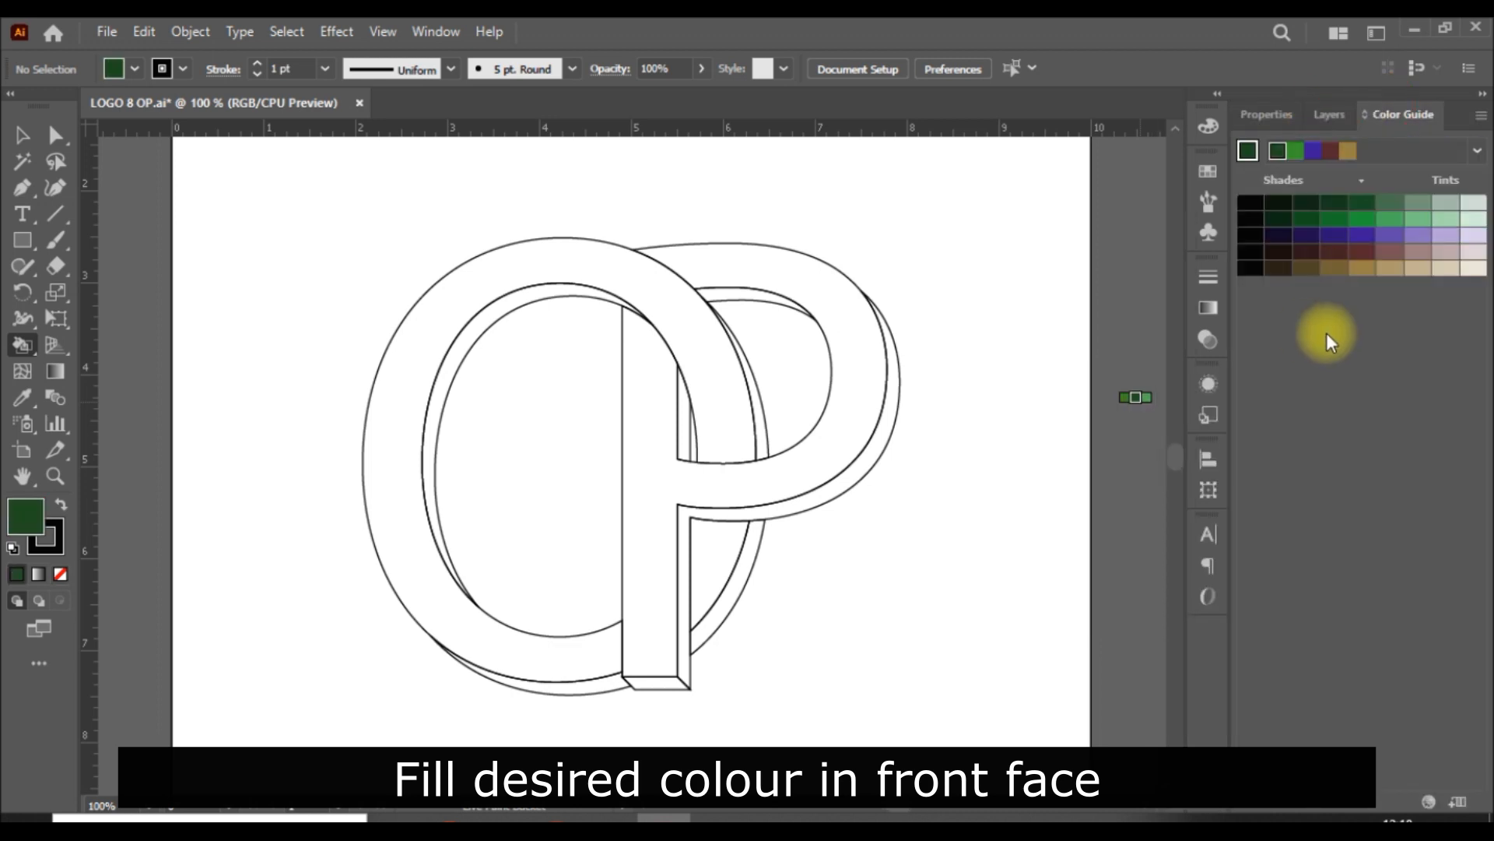
left_click(1390, 219)
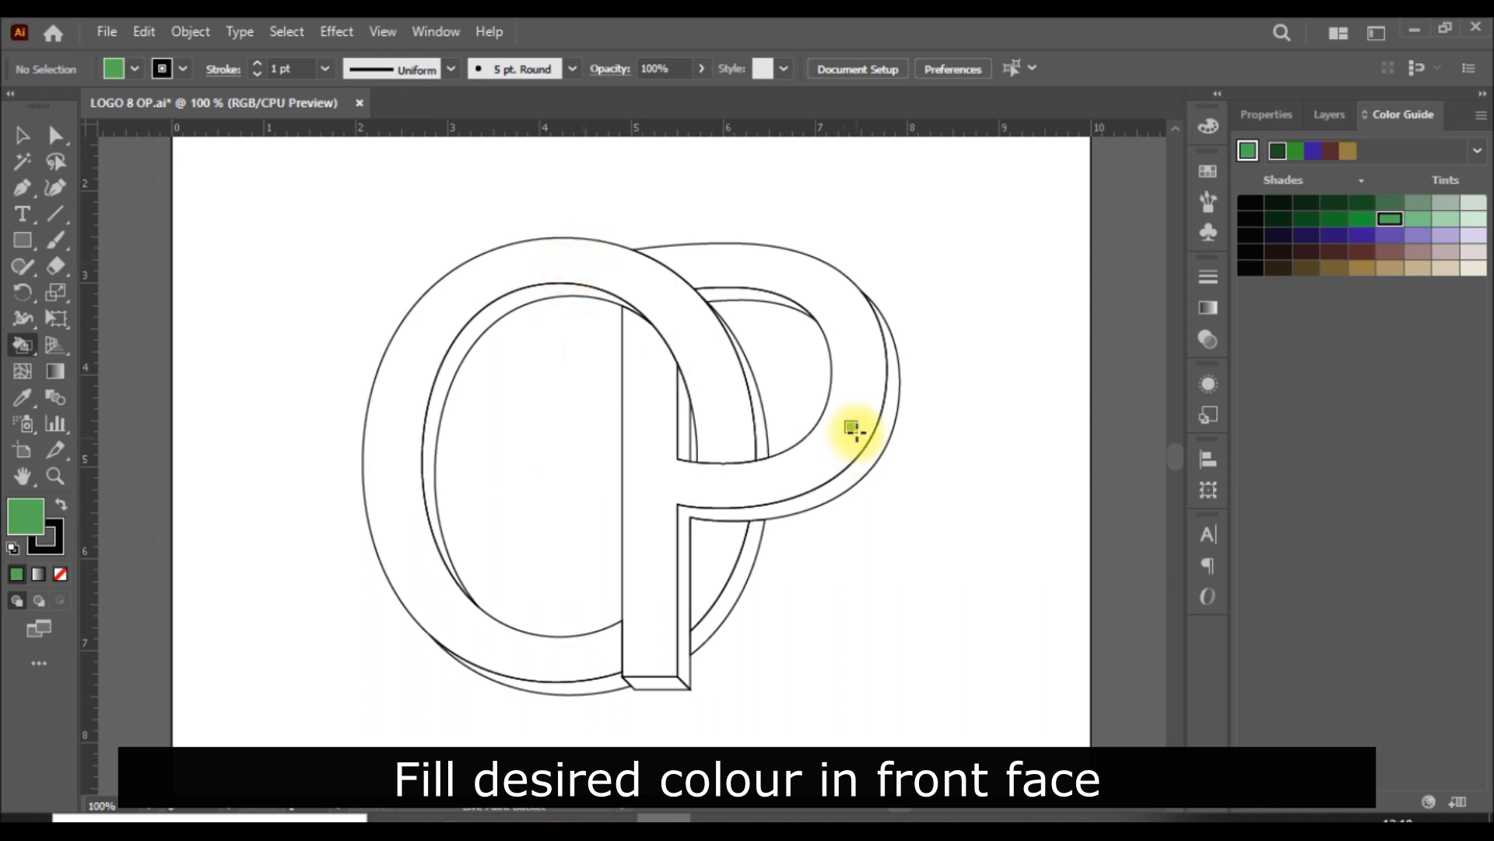
key("ctrl+a")
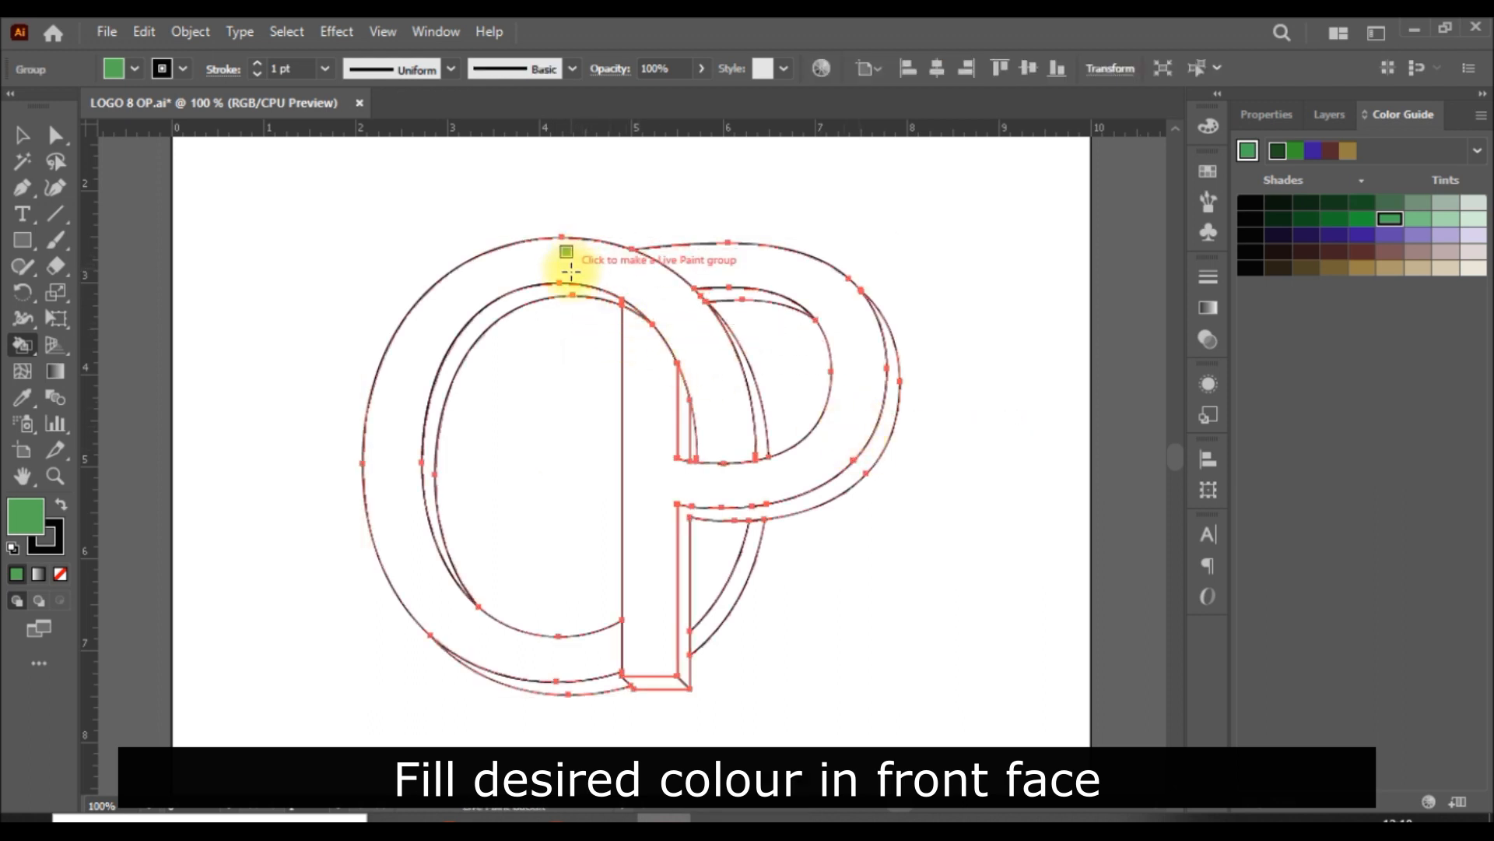
left_click(570, 271)
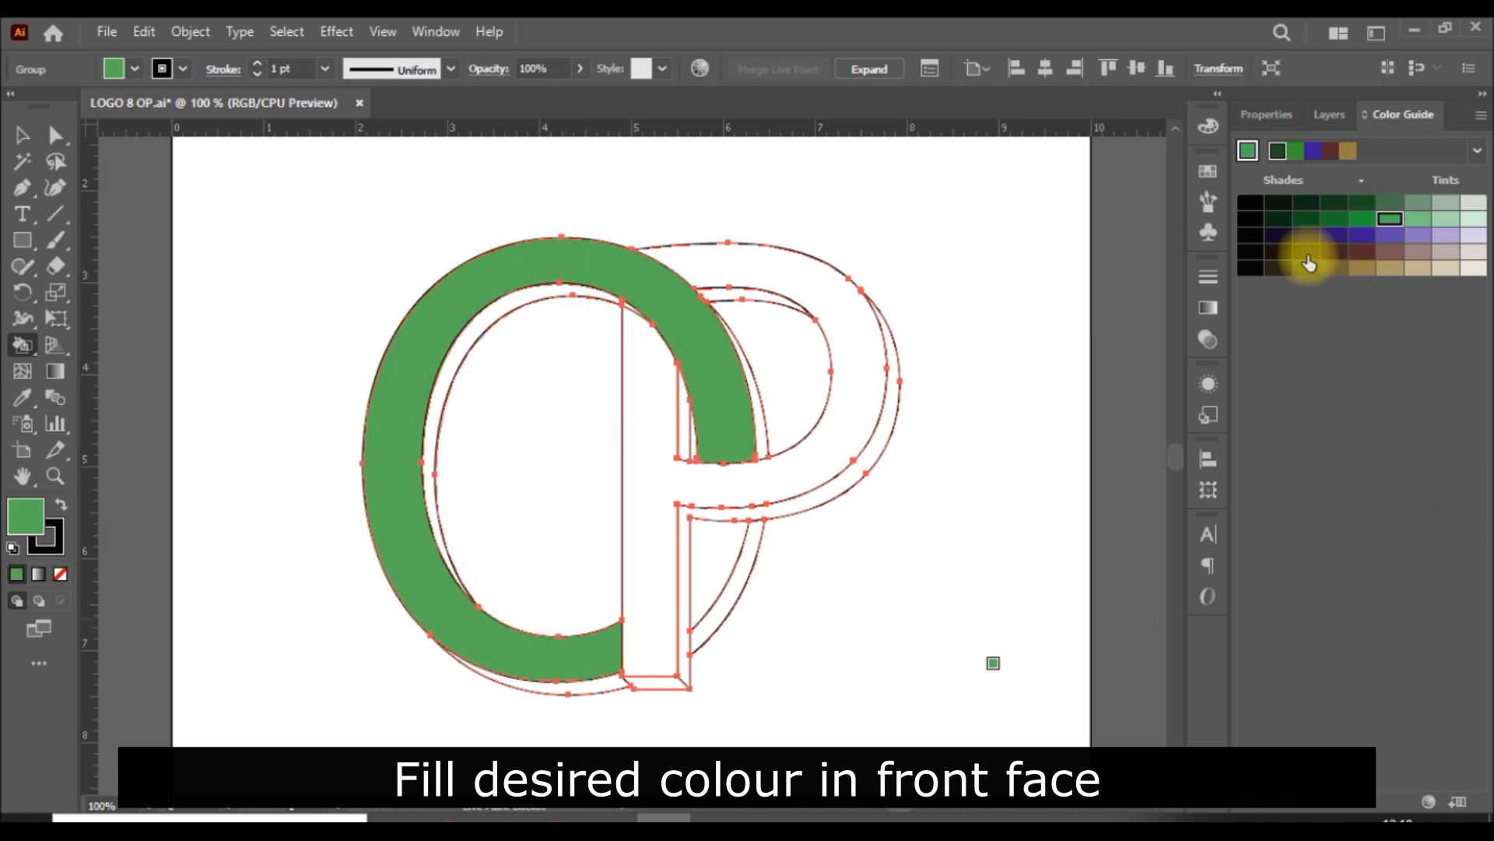
Step: Fill the O's inner side face and both lower outer side faces with a very dark green shade
left_click(1361, 204)
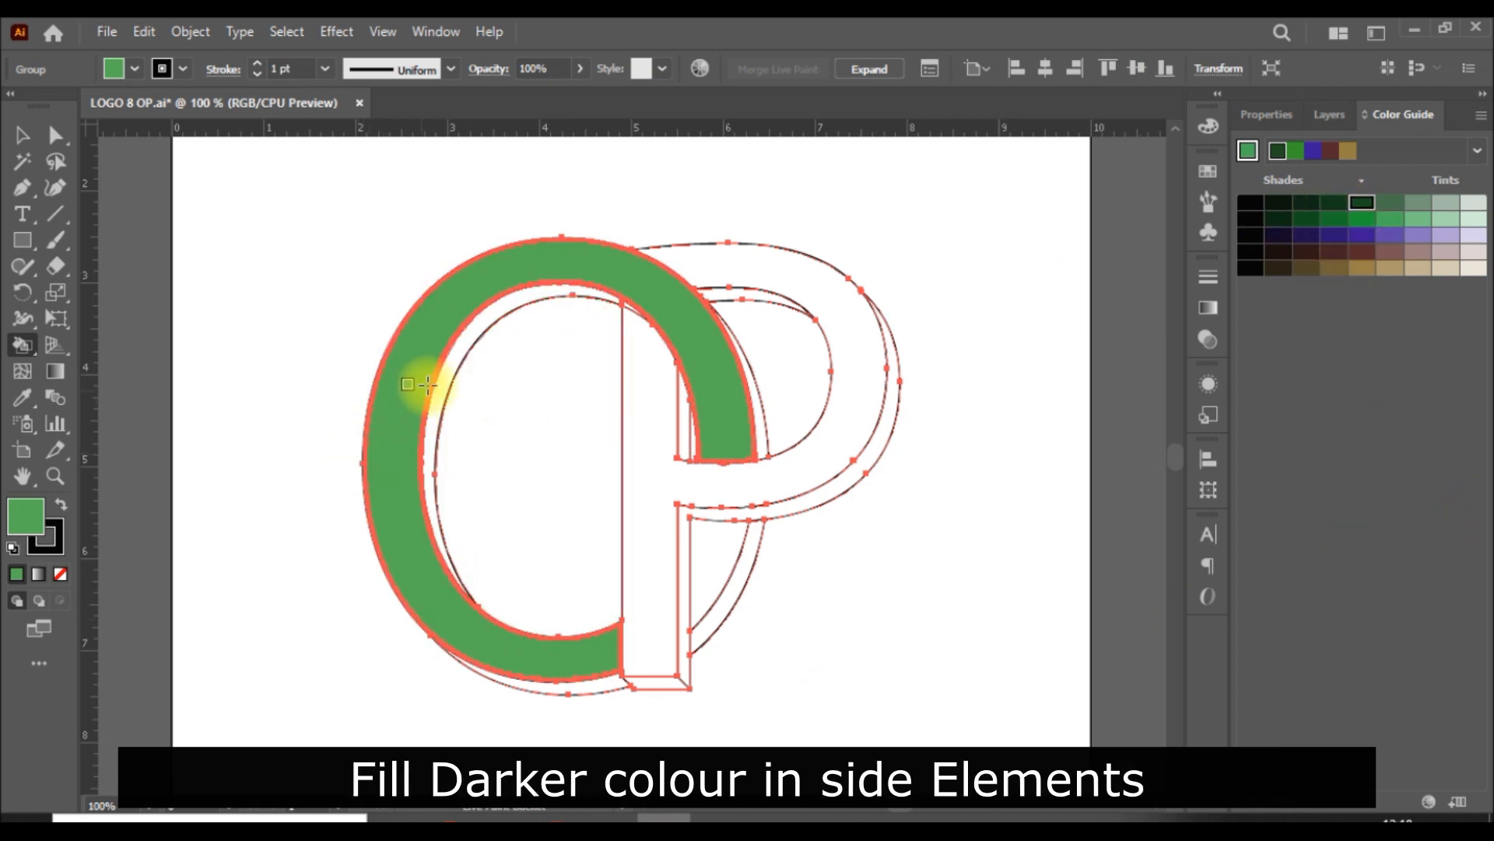
left_click(500, 314)
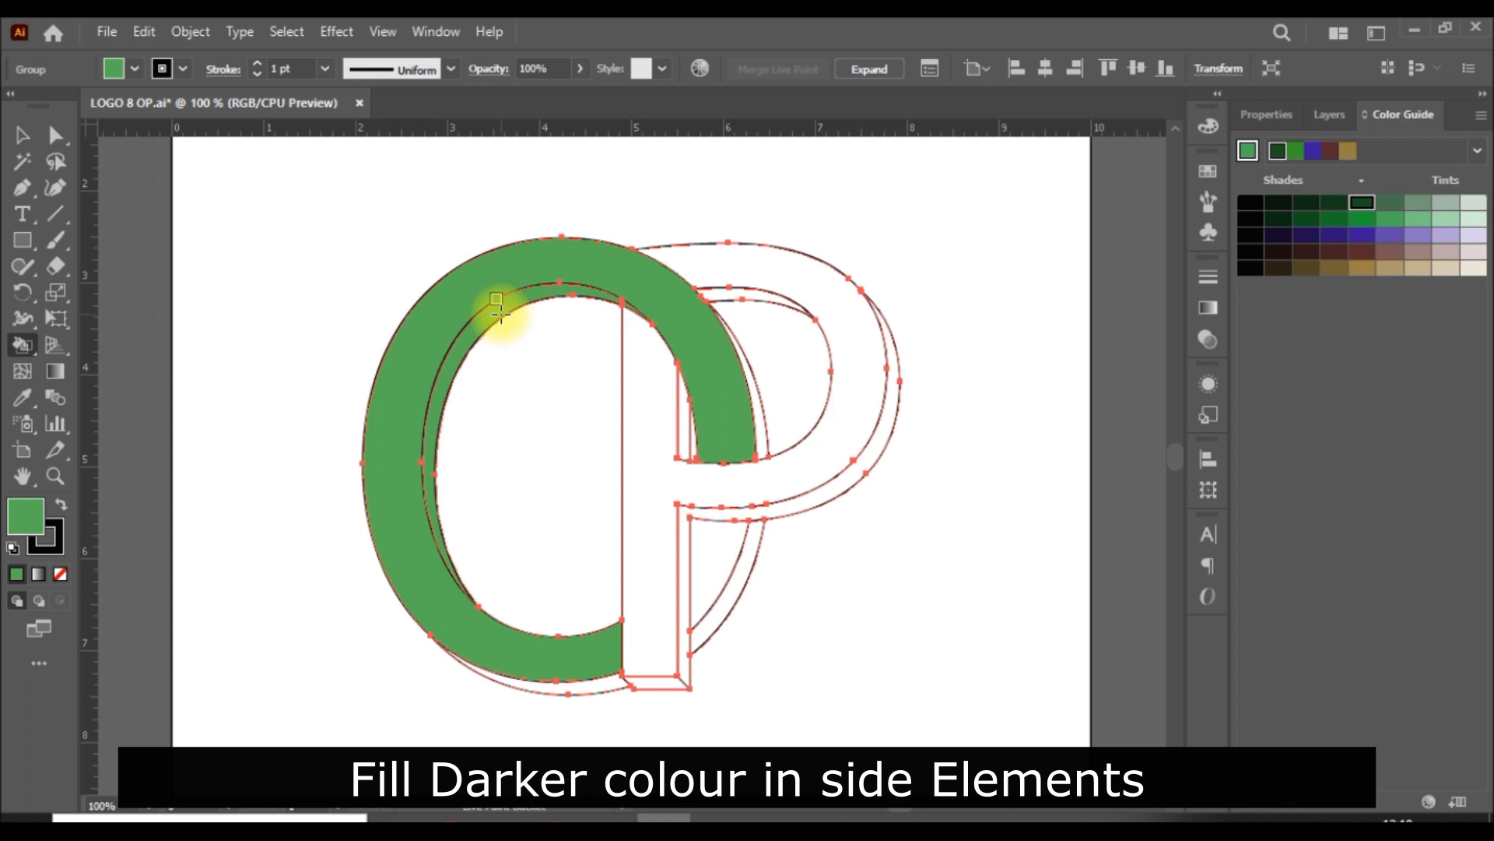
left_click(1328, 206)
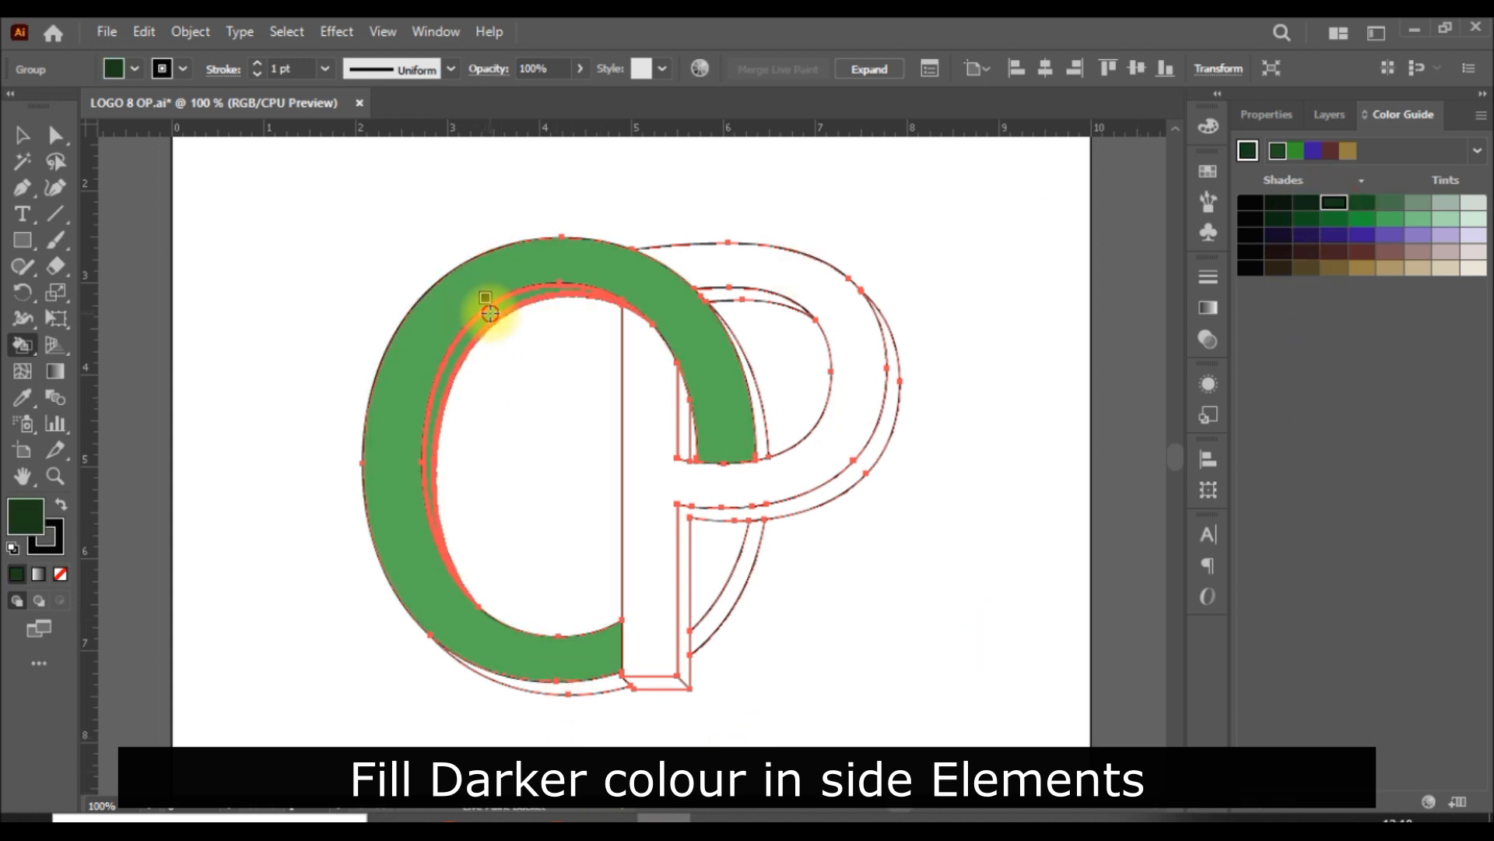
left_click(493, 322)
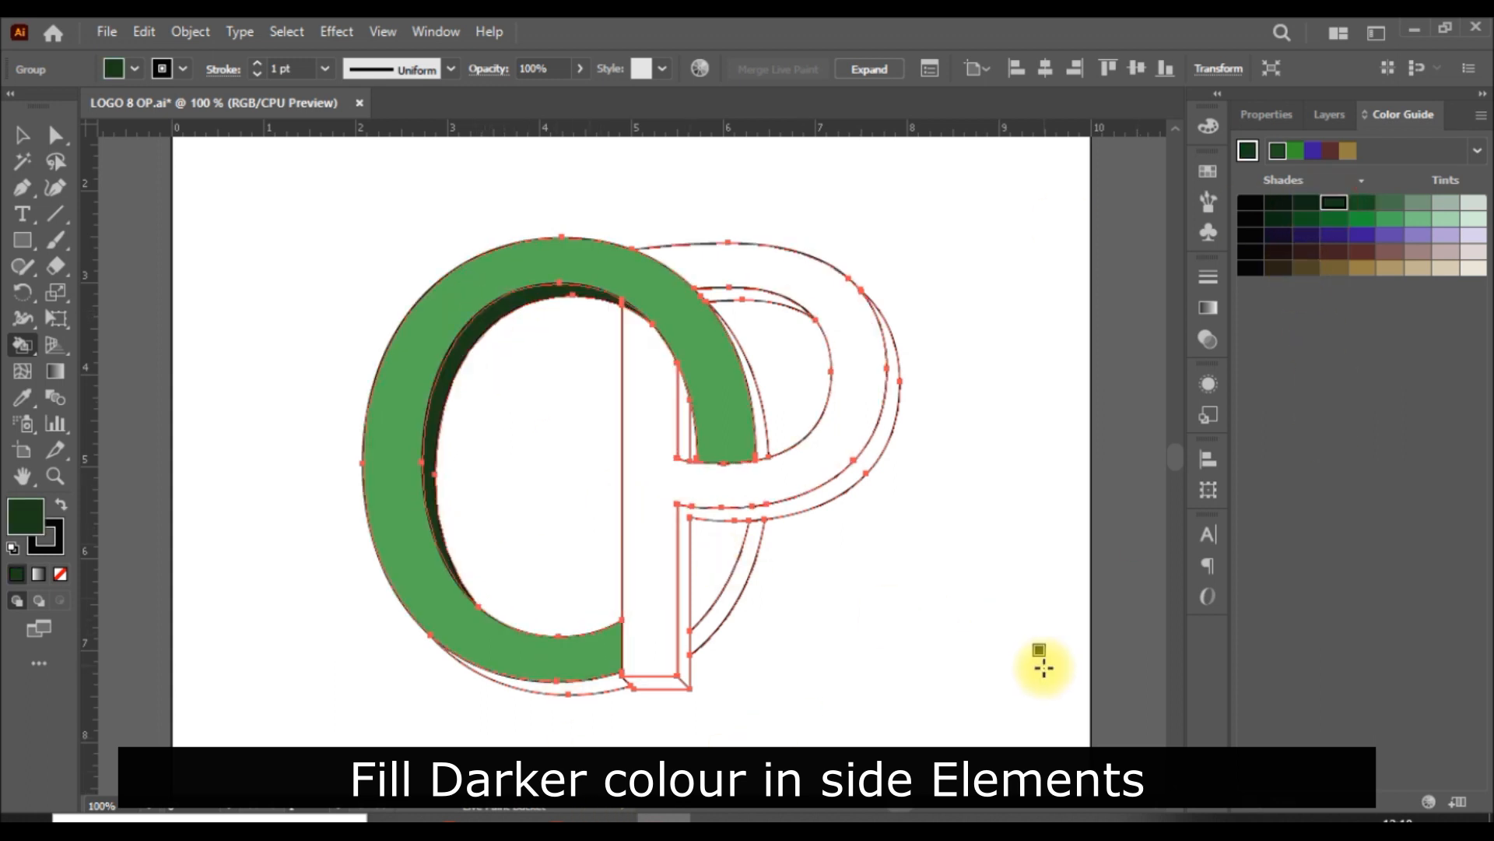
left_click(584, 682)
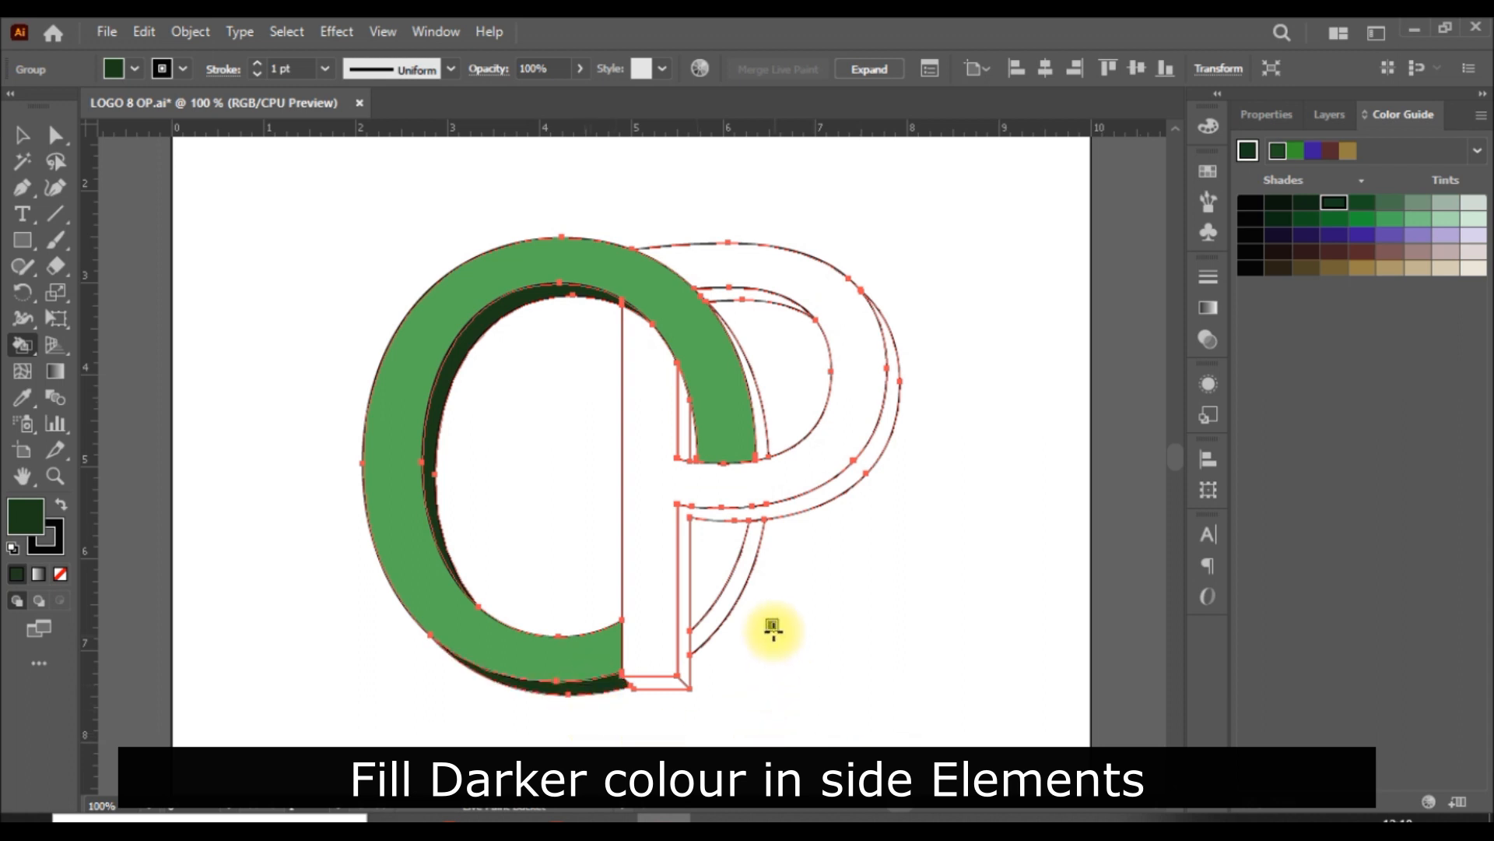
left_click(736, 592)
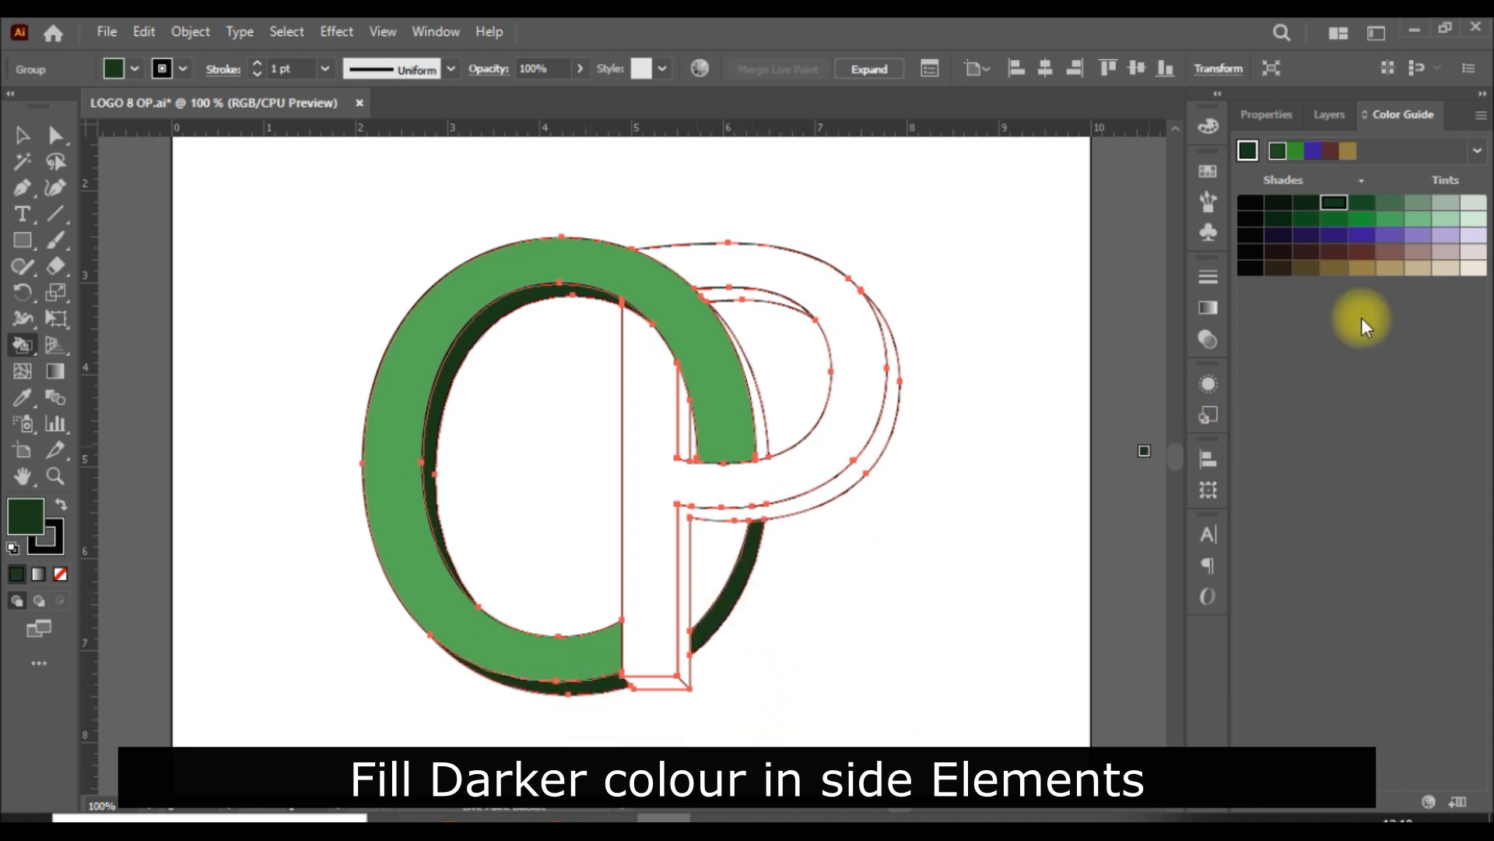
Step: Fill both parts of the O's front face with a medium, more saturated green
left_click(1362, 219)
left_click(724, 555)
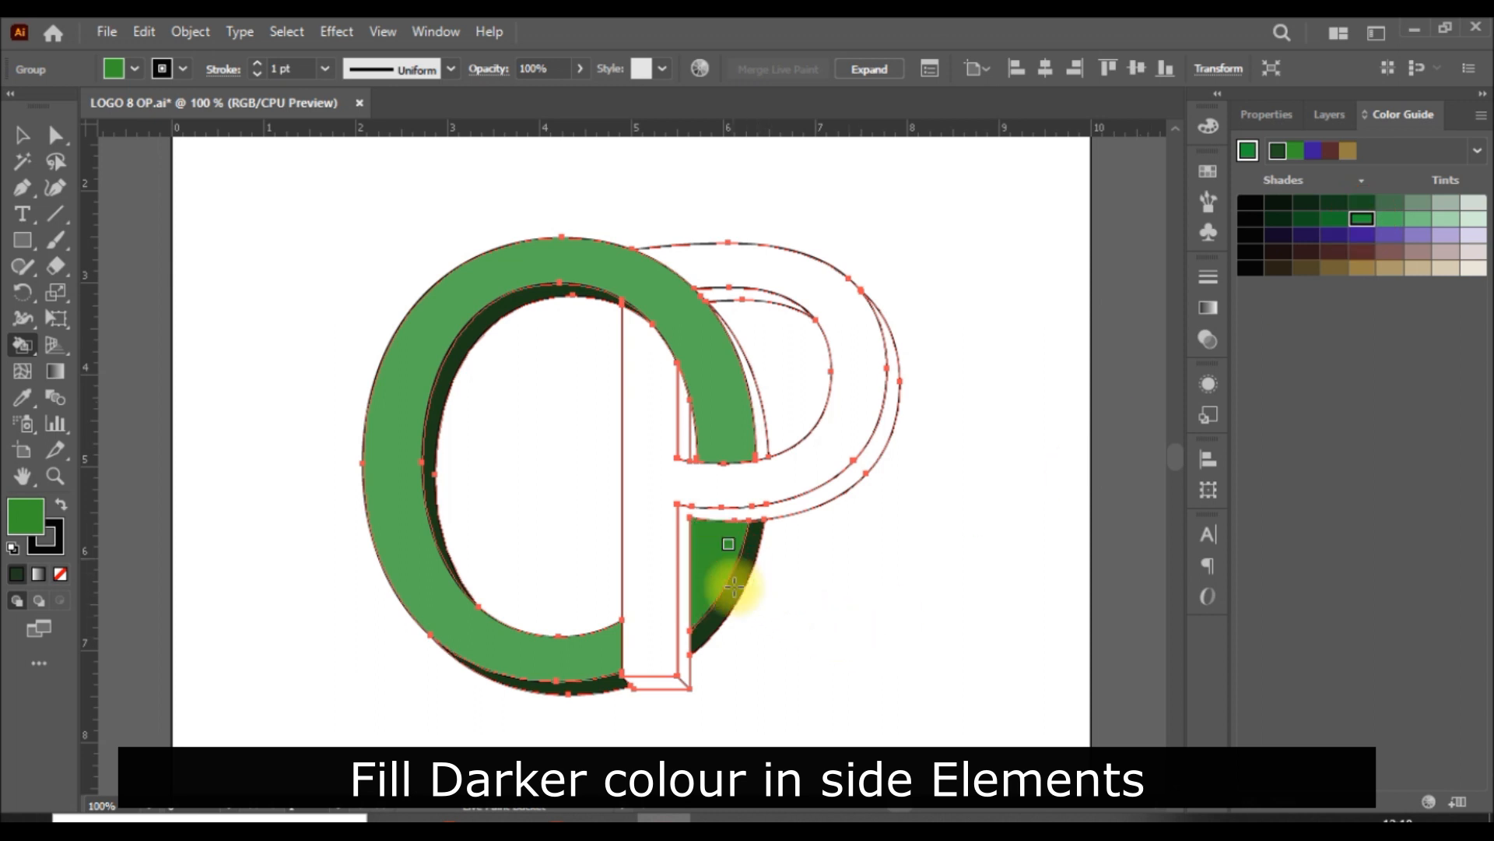
left_click(728, 415)
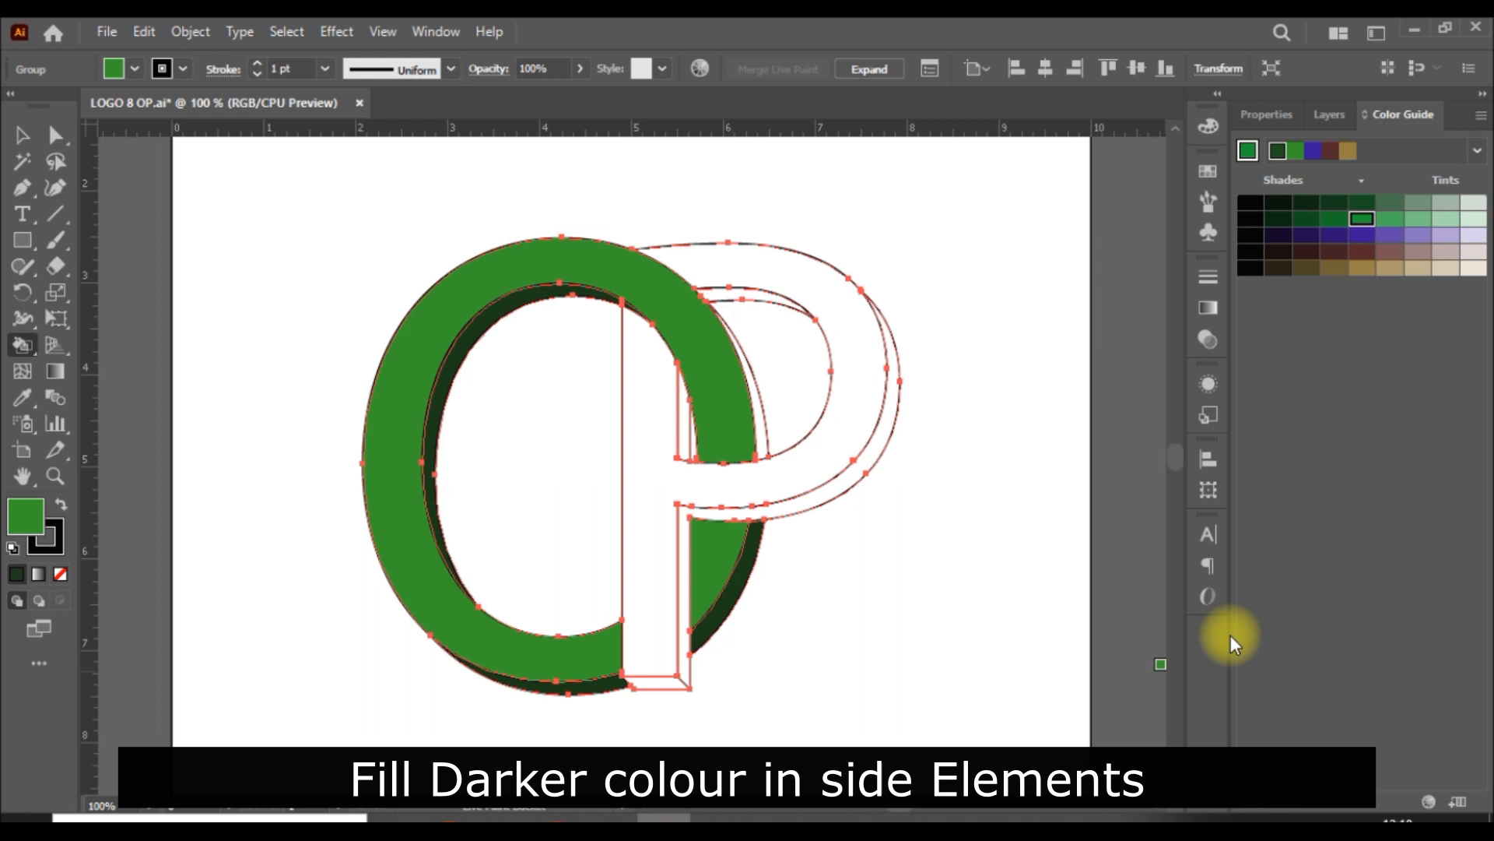
Step: Fill the O's outer side face inside the P's bowl with the very dark green and deselect the artwork
left_click(1335, 205)
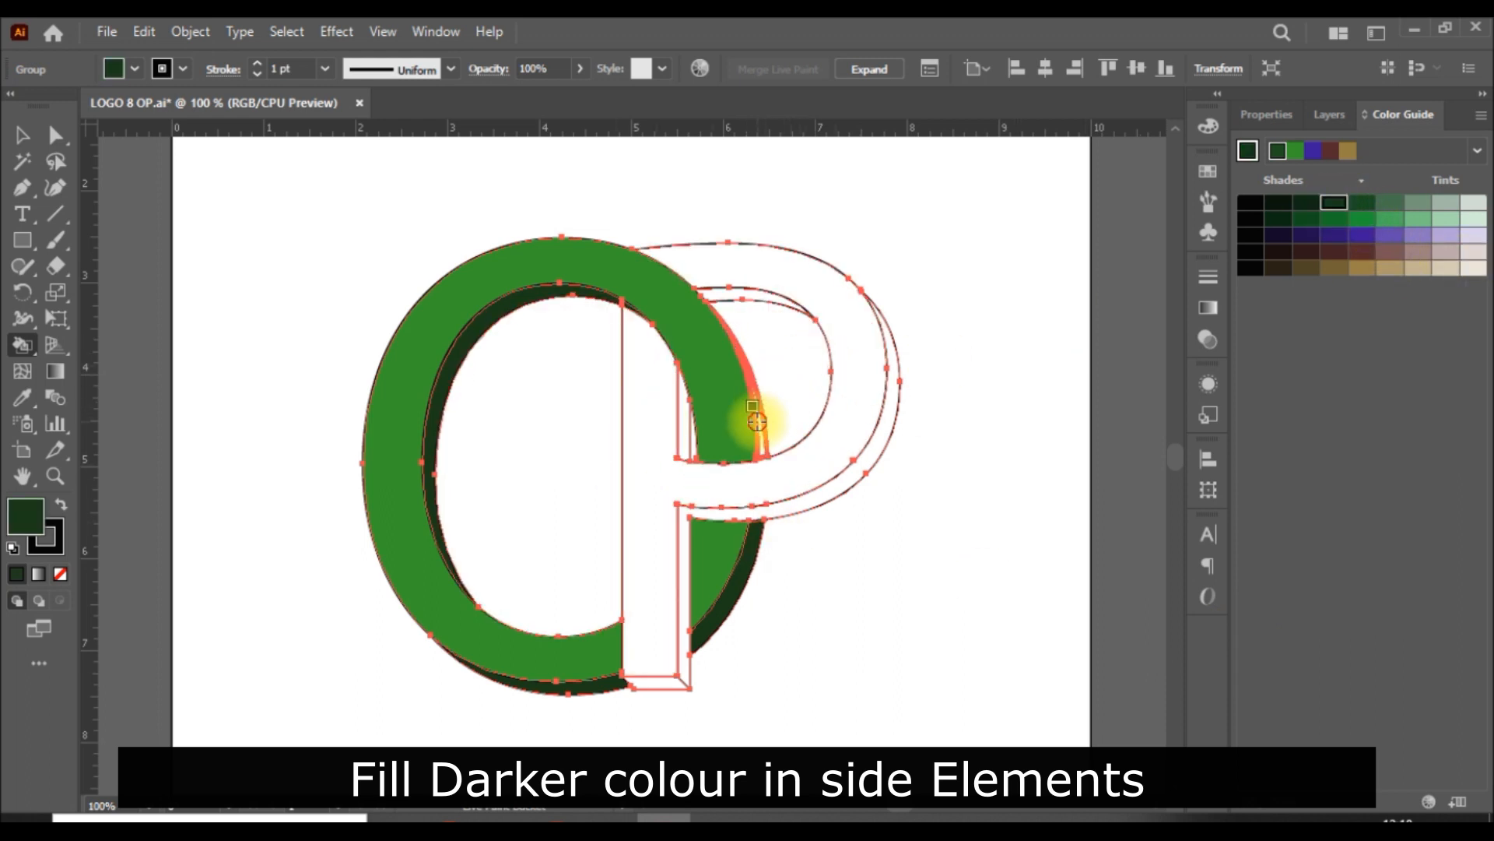
left_click(752, 405)
left_click(21, 138)
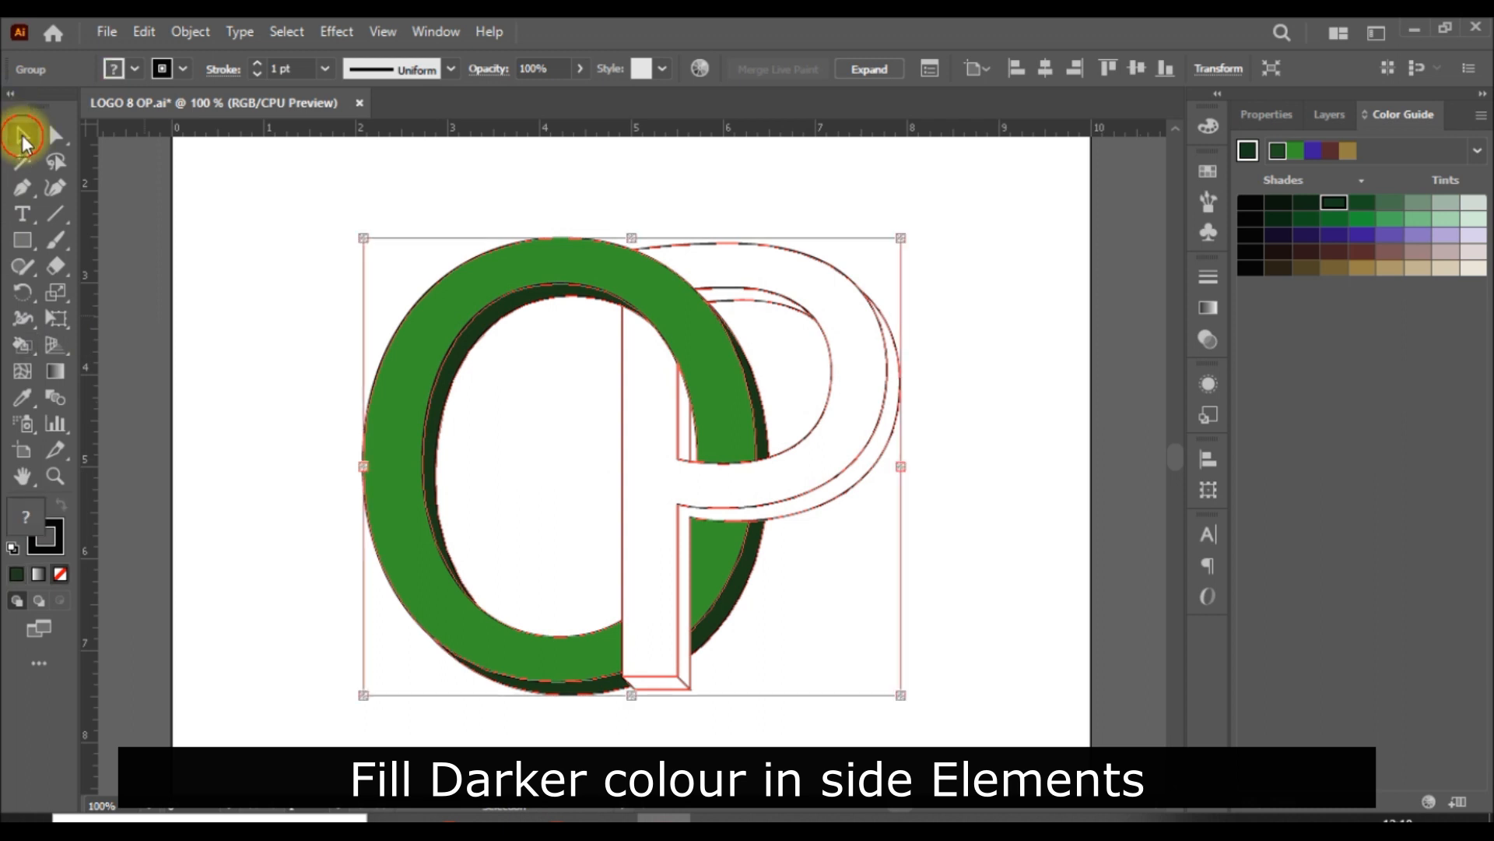
left_click(1020, 560)
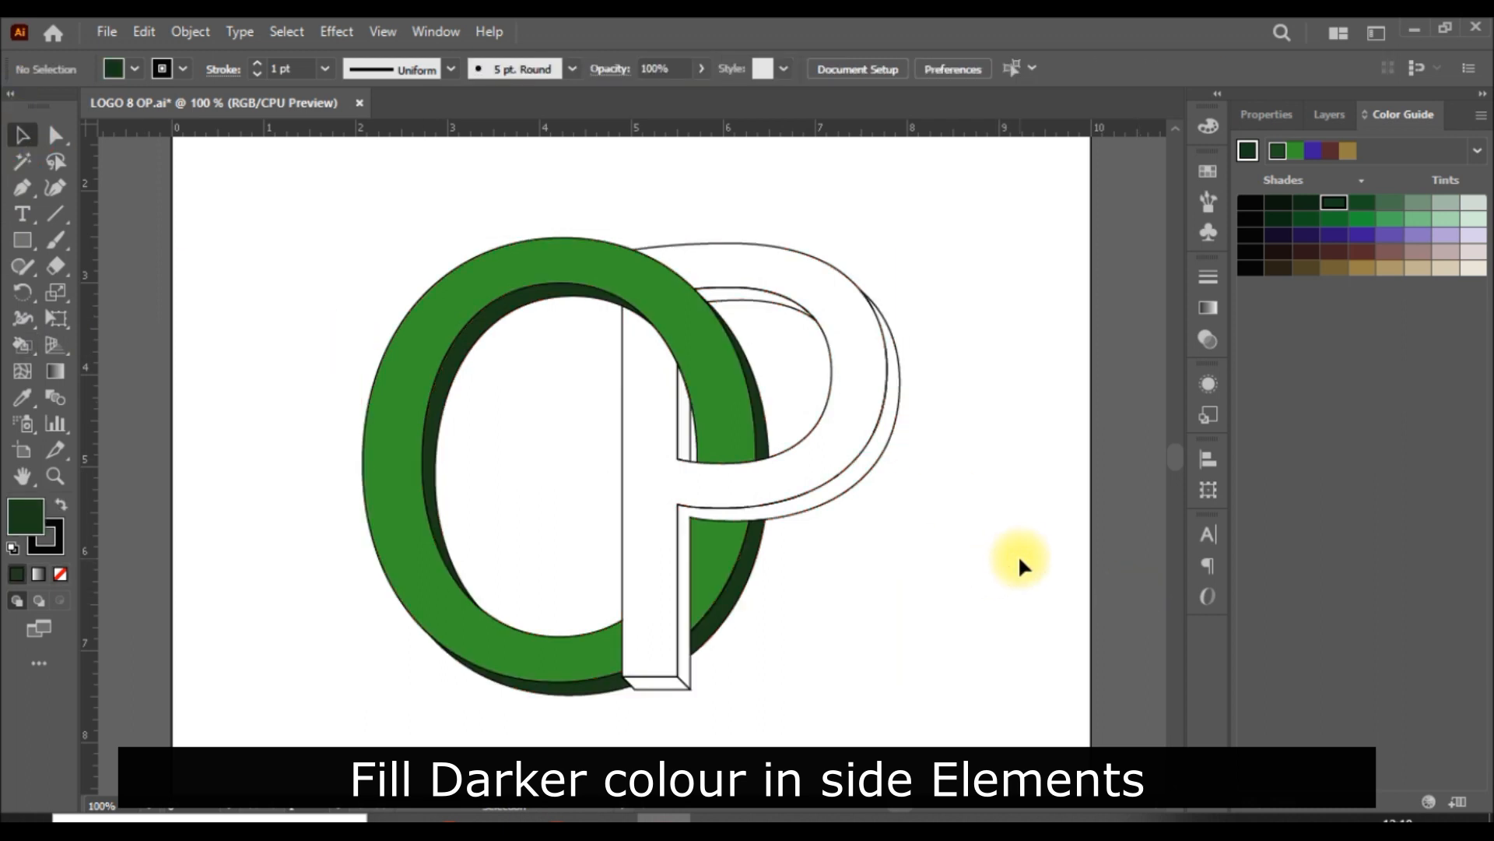
Step: Reselect the Live Paint group and fill the P's front face with a bright blue from the dark blue swatch's colour guide shades
key("ctrl+a")
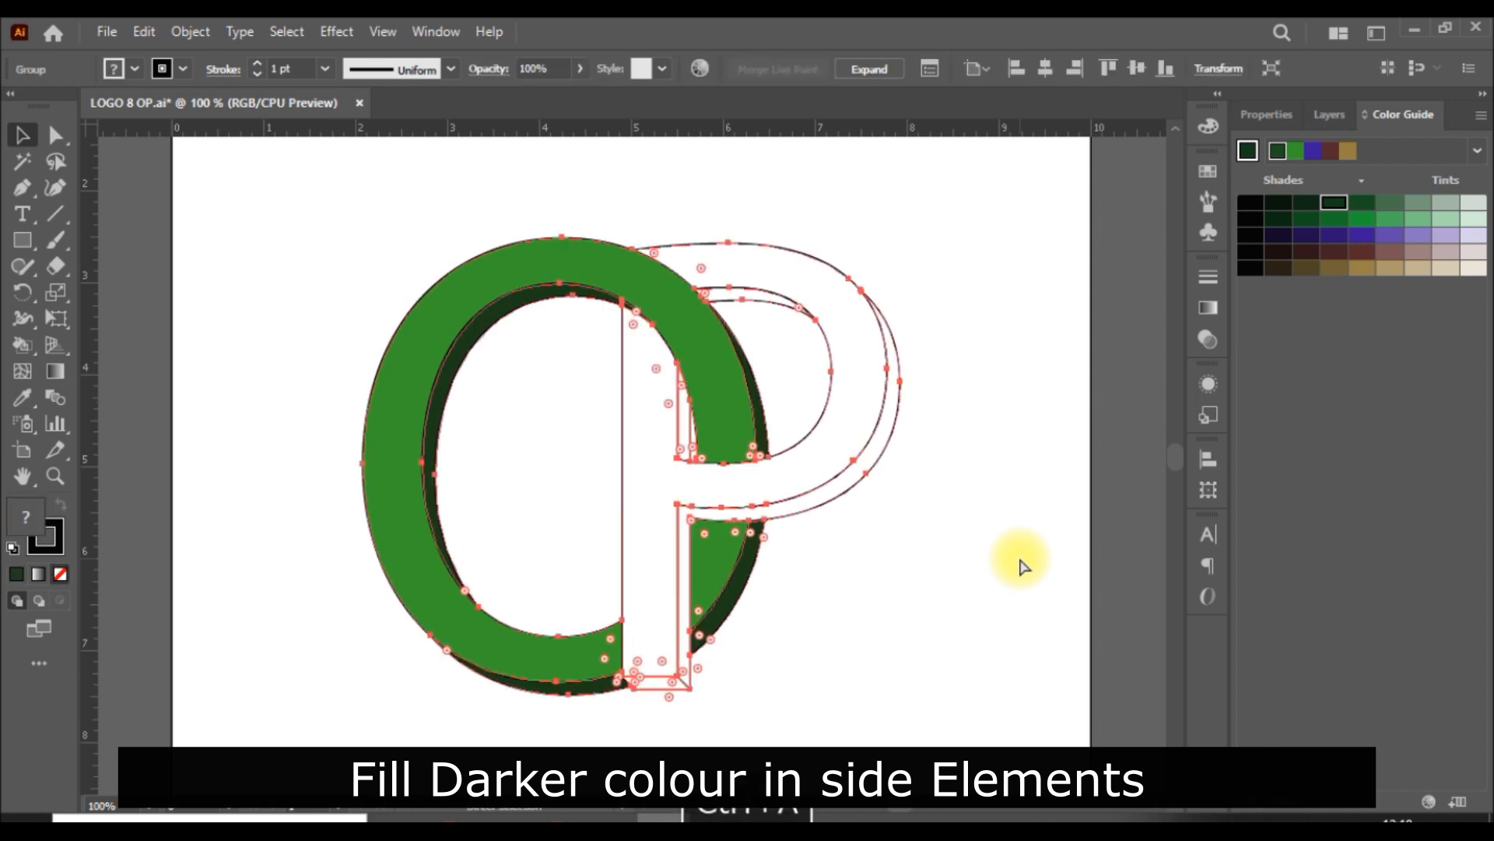
left_click(20, 347)
left_click(1272, 114)
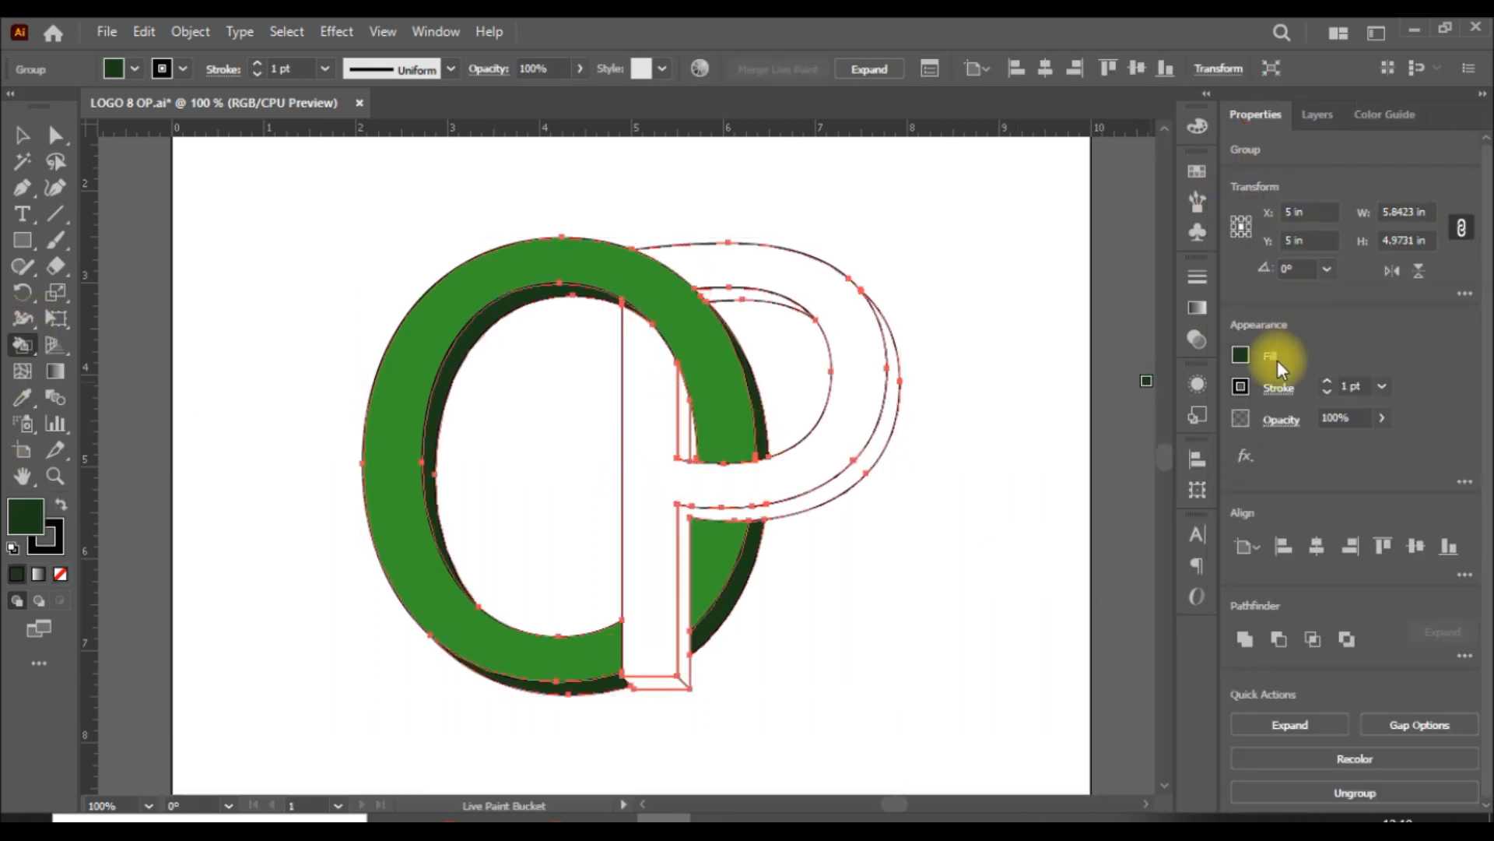
left_click(1245, 354)
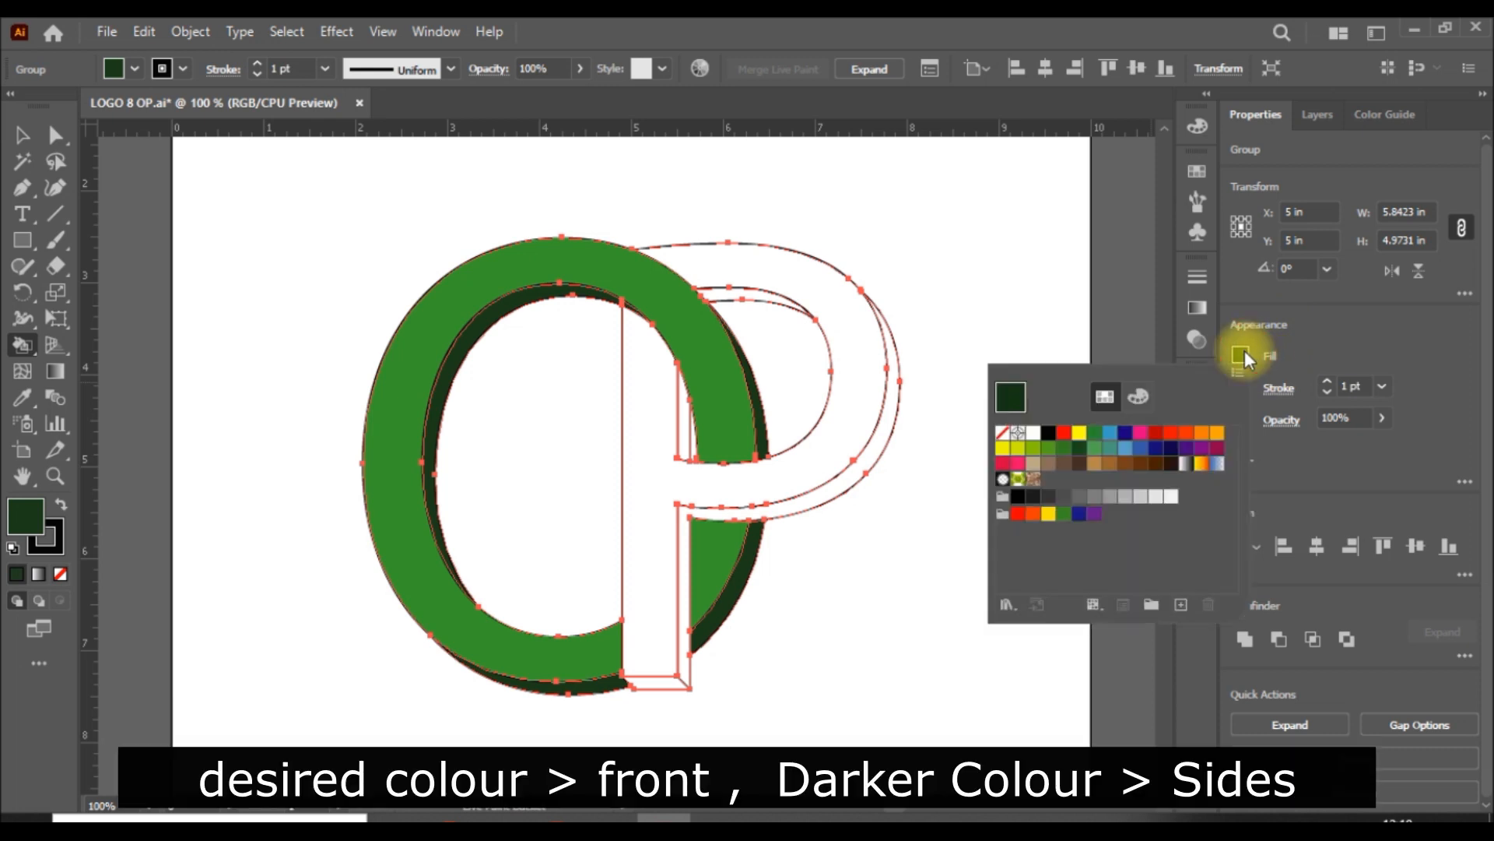
left_click(1172, 449)
left_click(1346, 334)
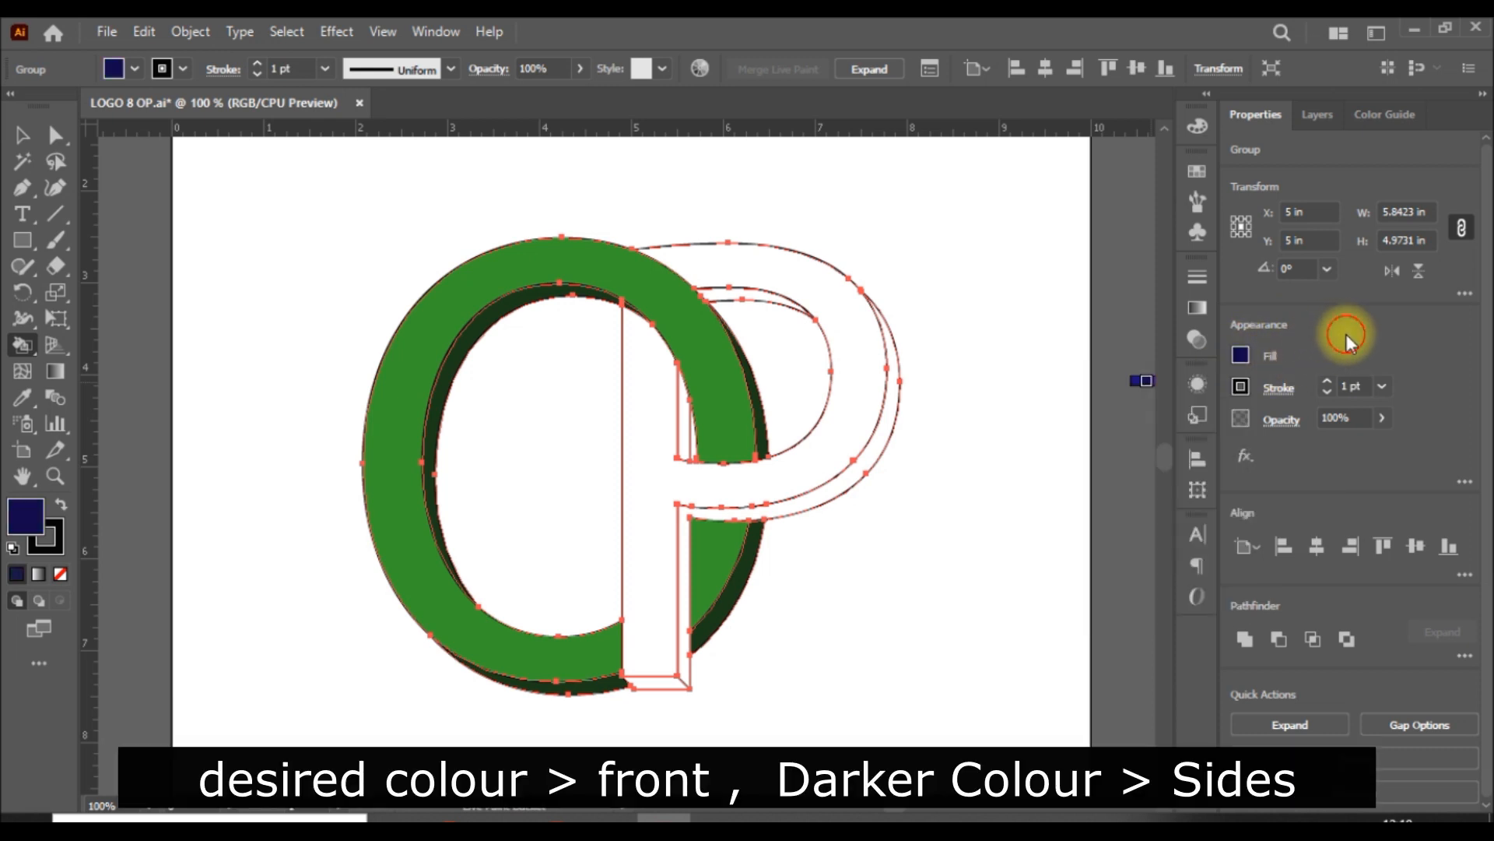
left_click(1393, 113)
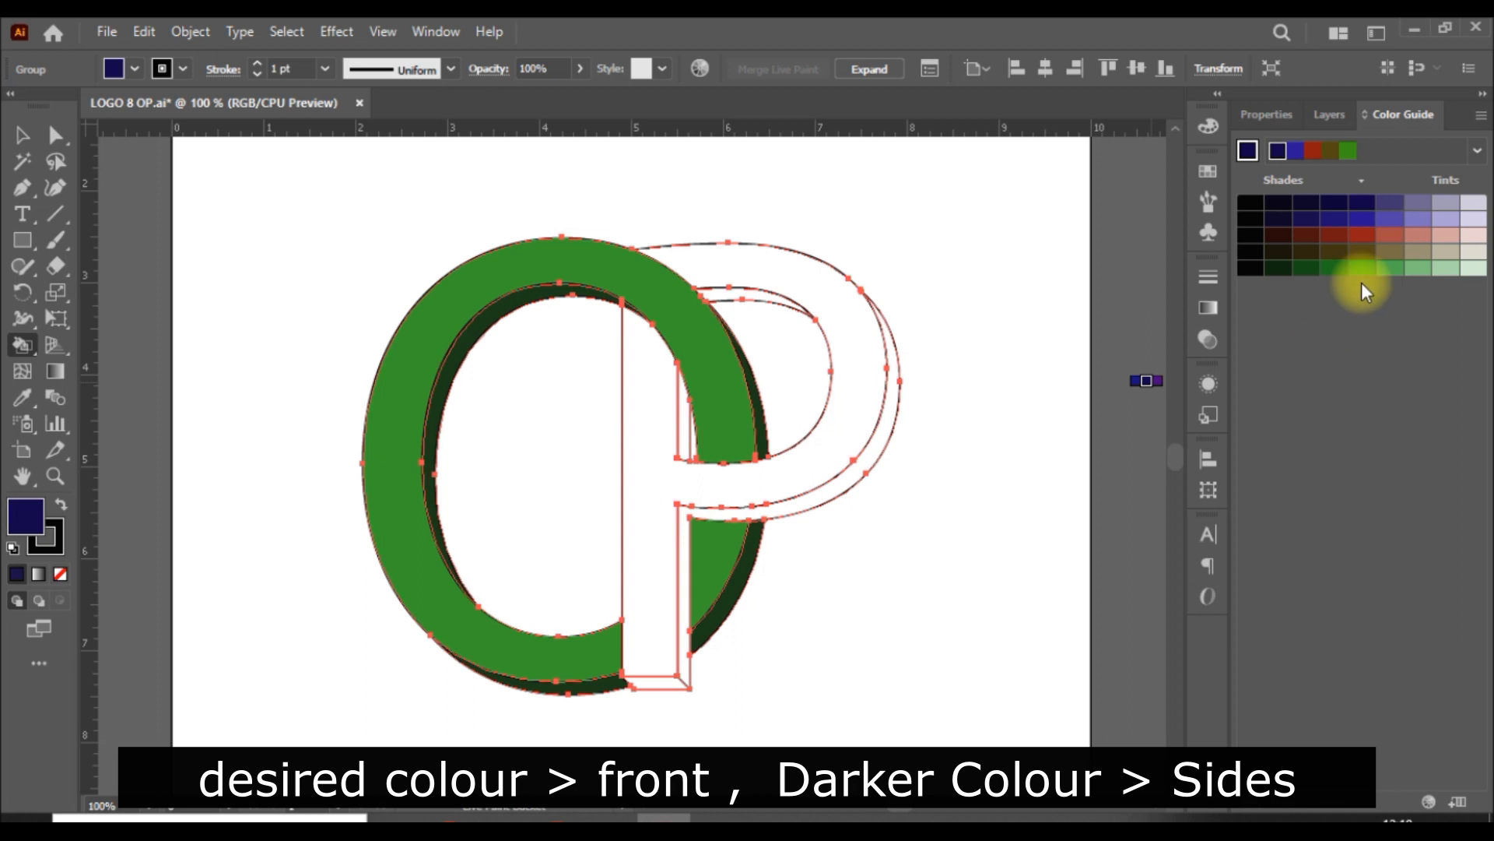
left_click(1362, 219)
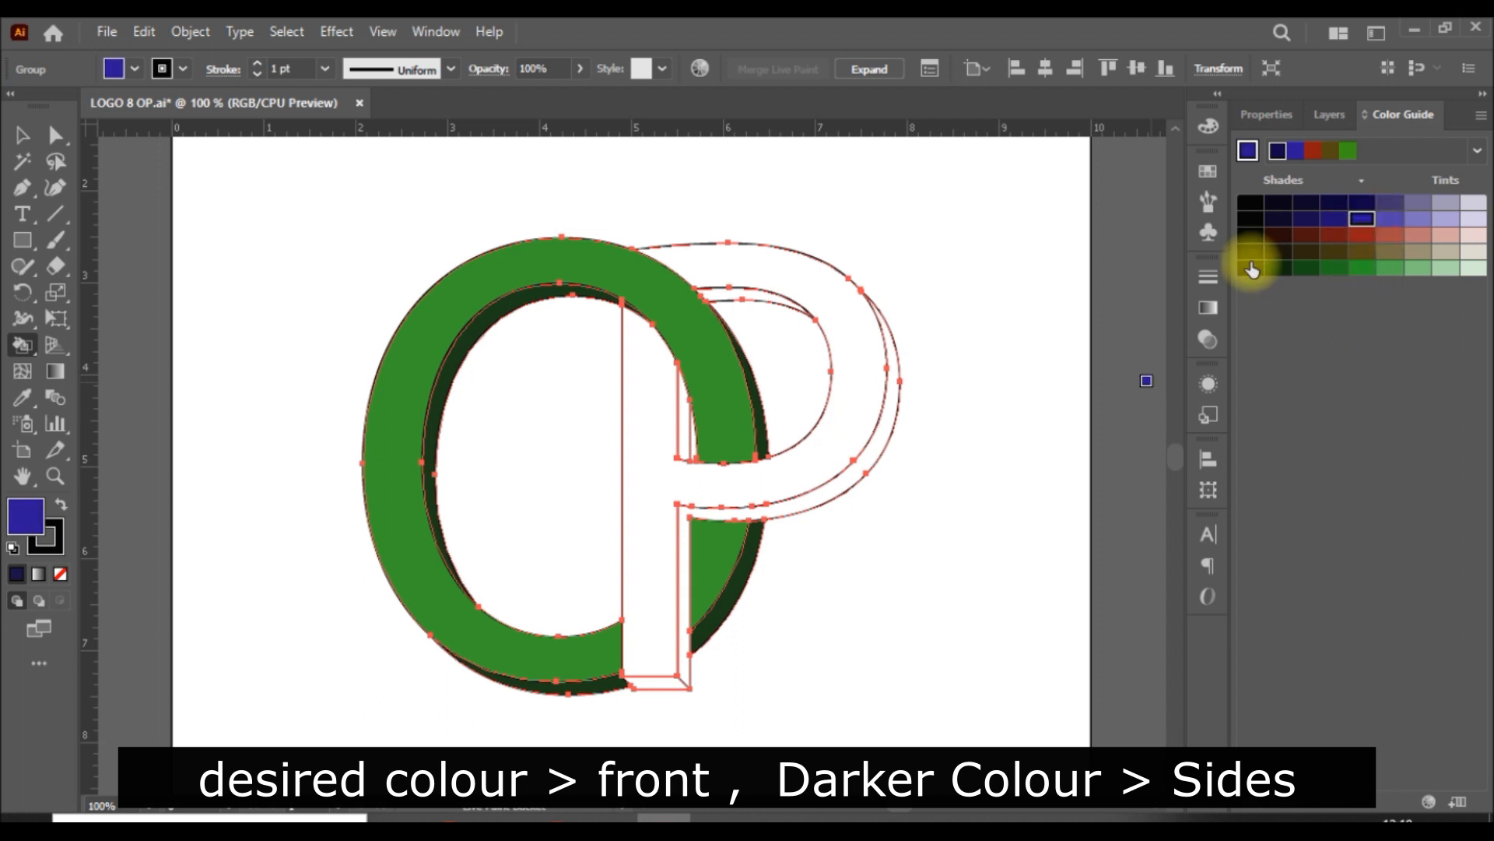
left_click(863, 373)
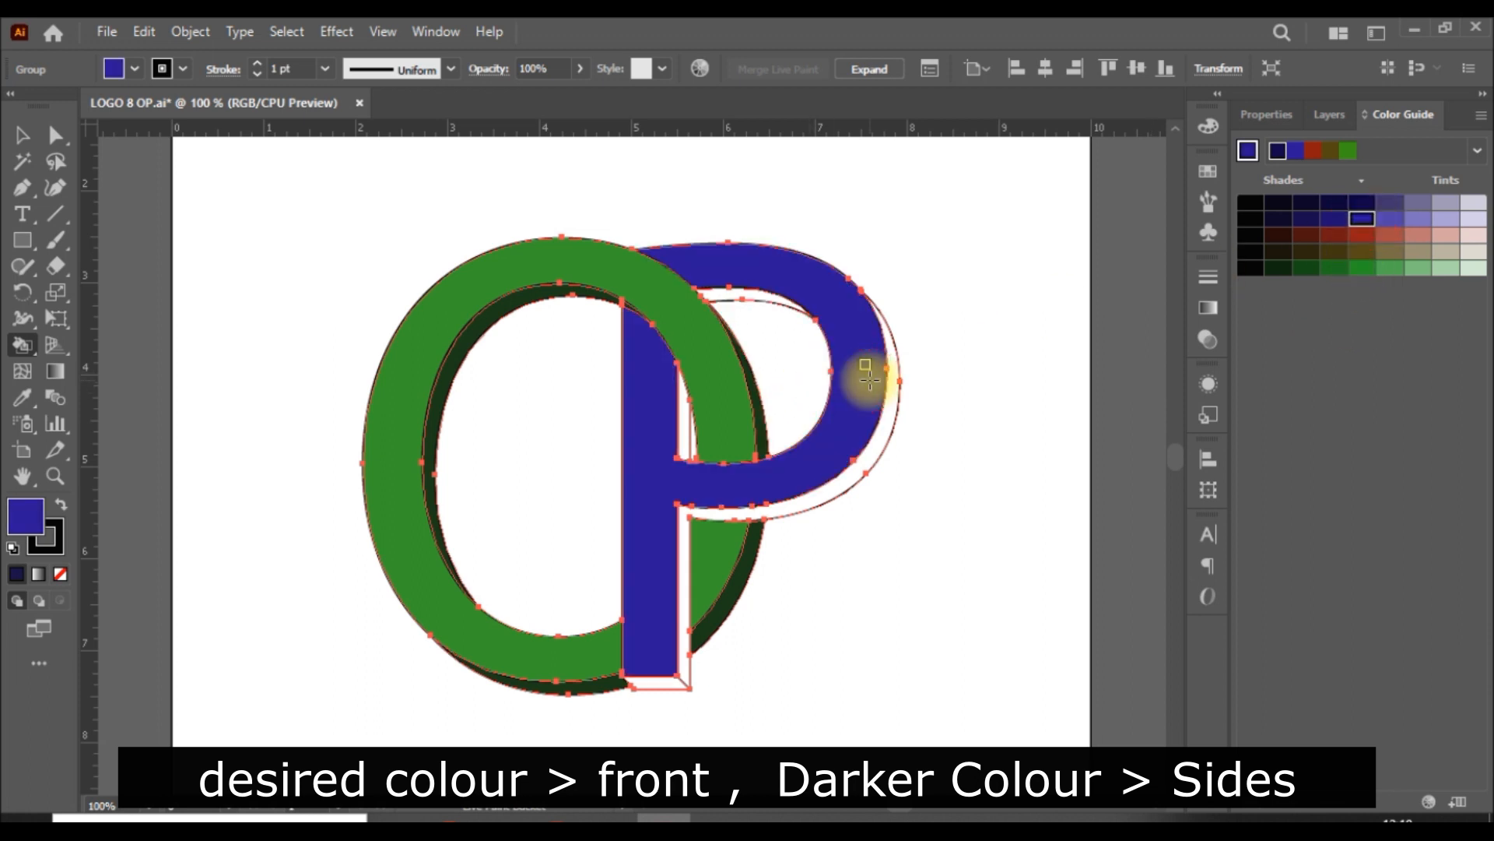
Step: Fill the P's outer, bowl, inner stem and bottom side faces with a very dark blue shade and deselect the artwork
left_click(1334, 202)
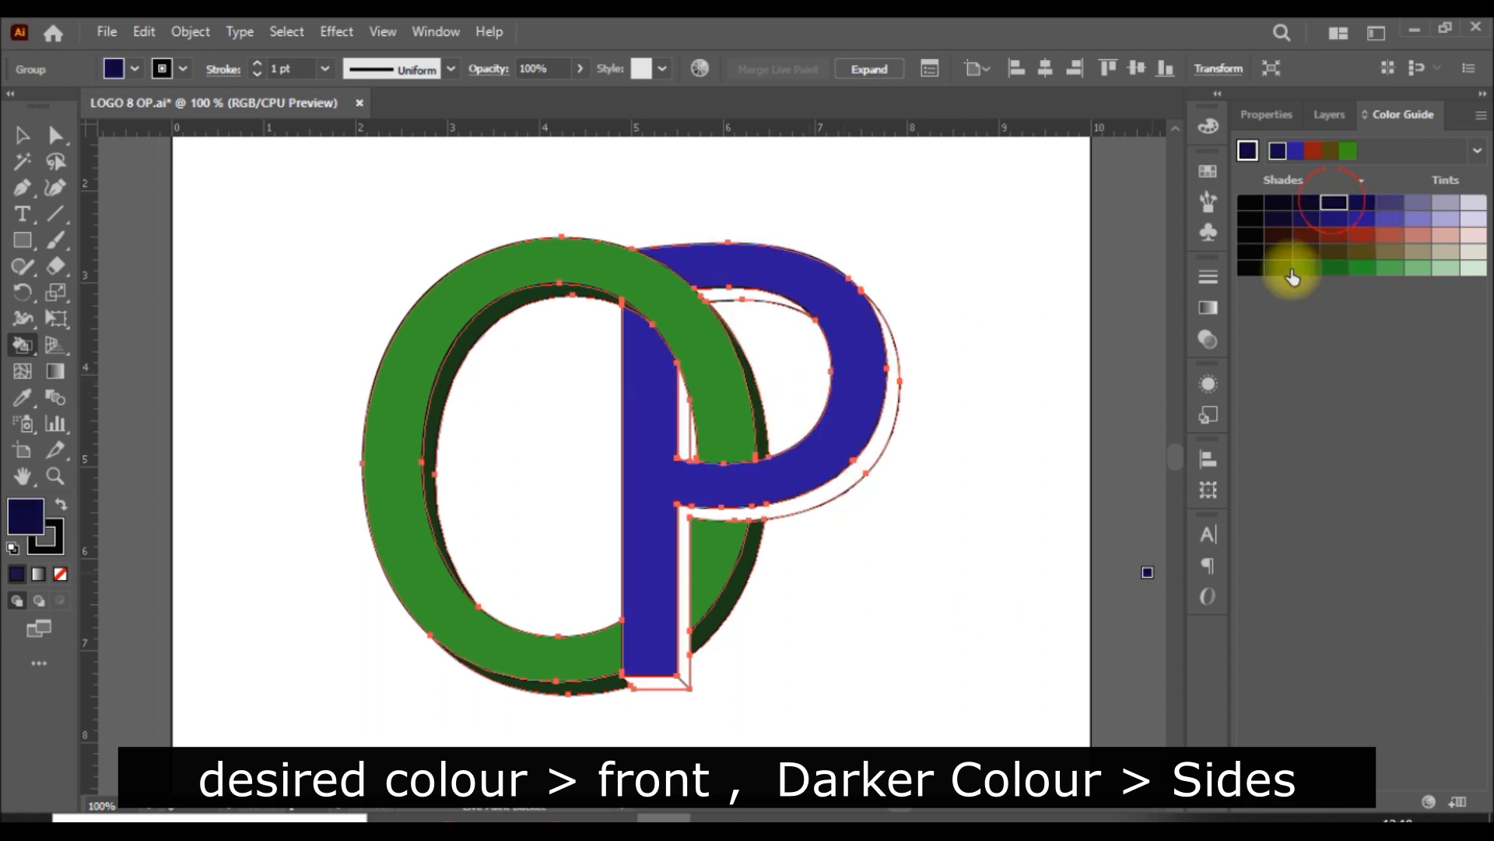
left_click(889, 432)
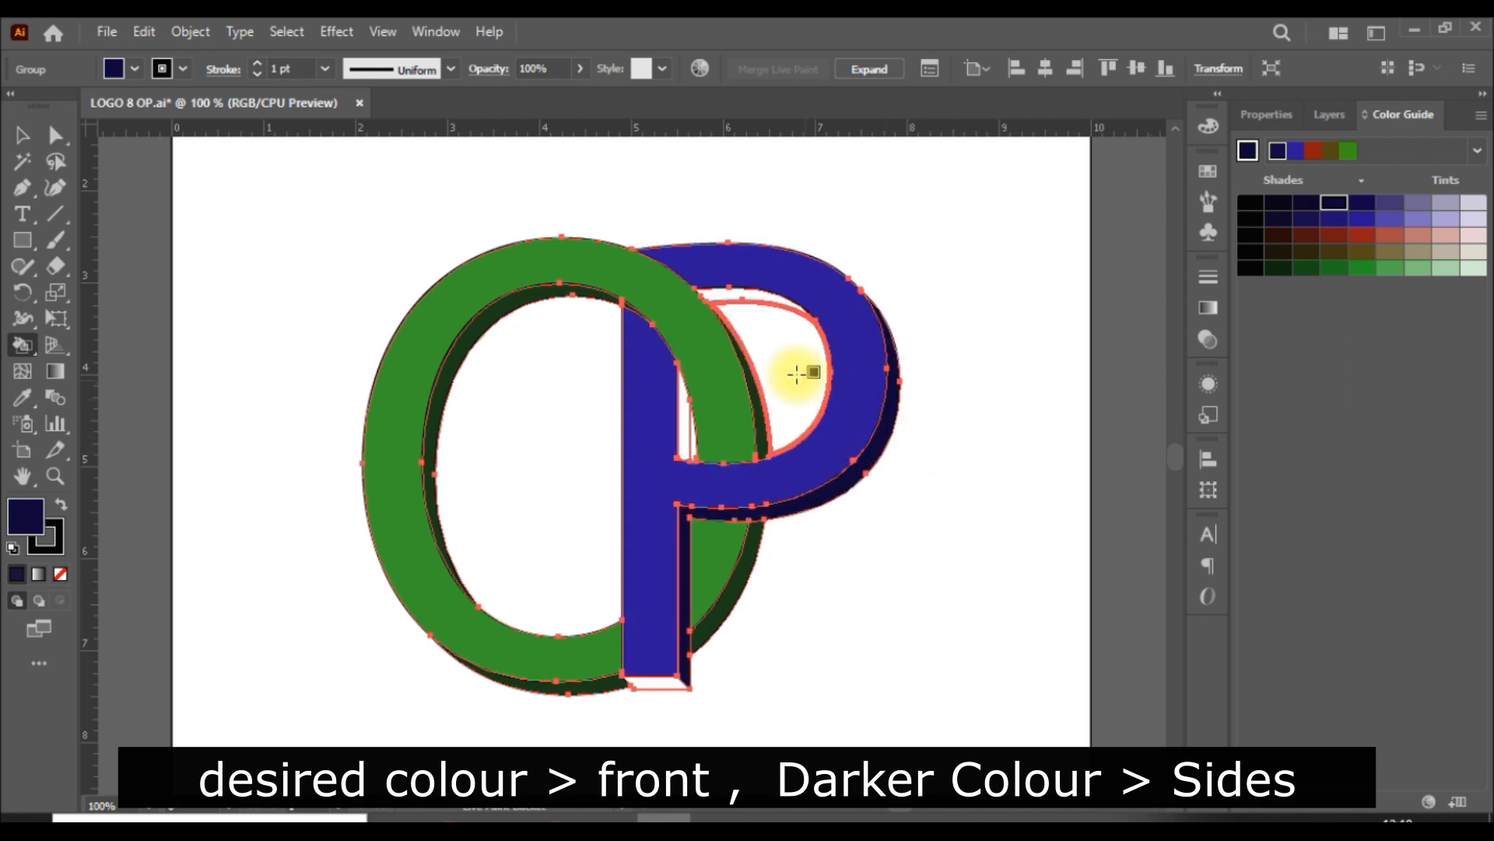
left_click(756, 296)
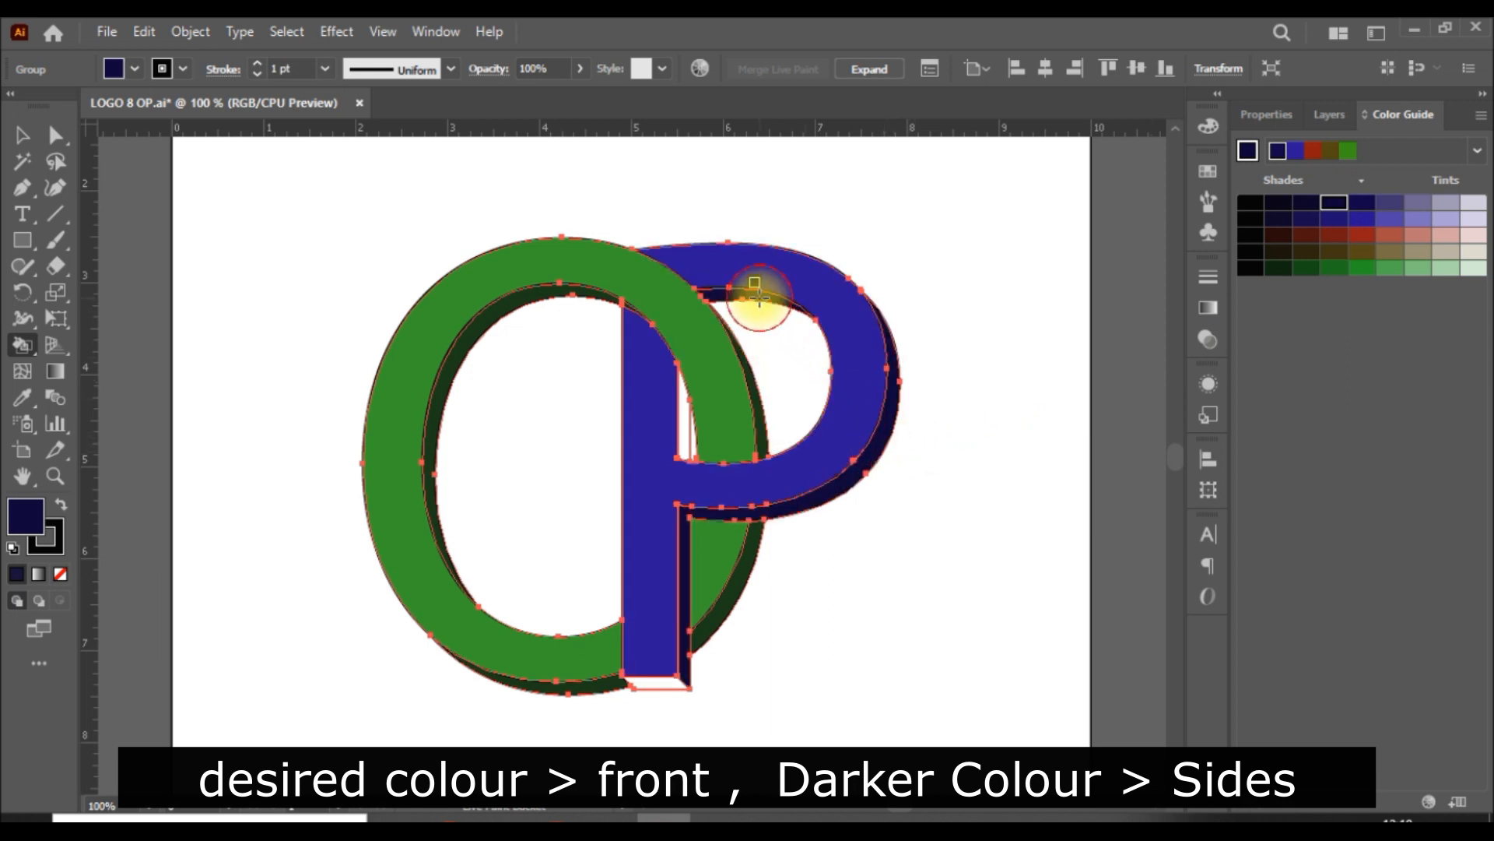
left_click(682, 406)
left_click(667, 683)
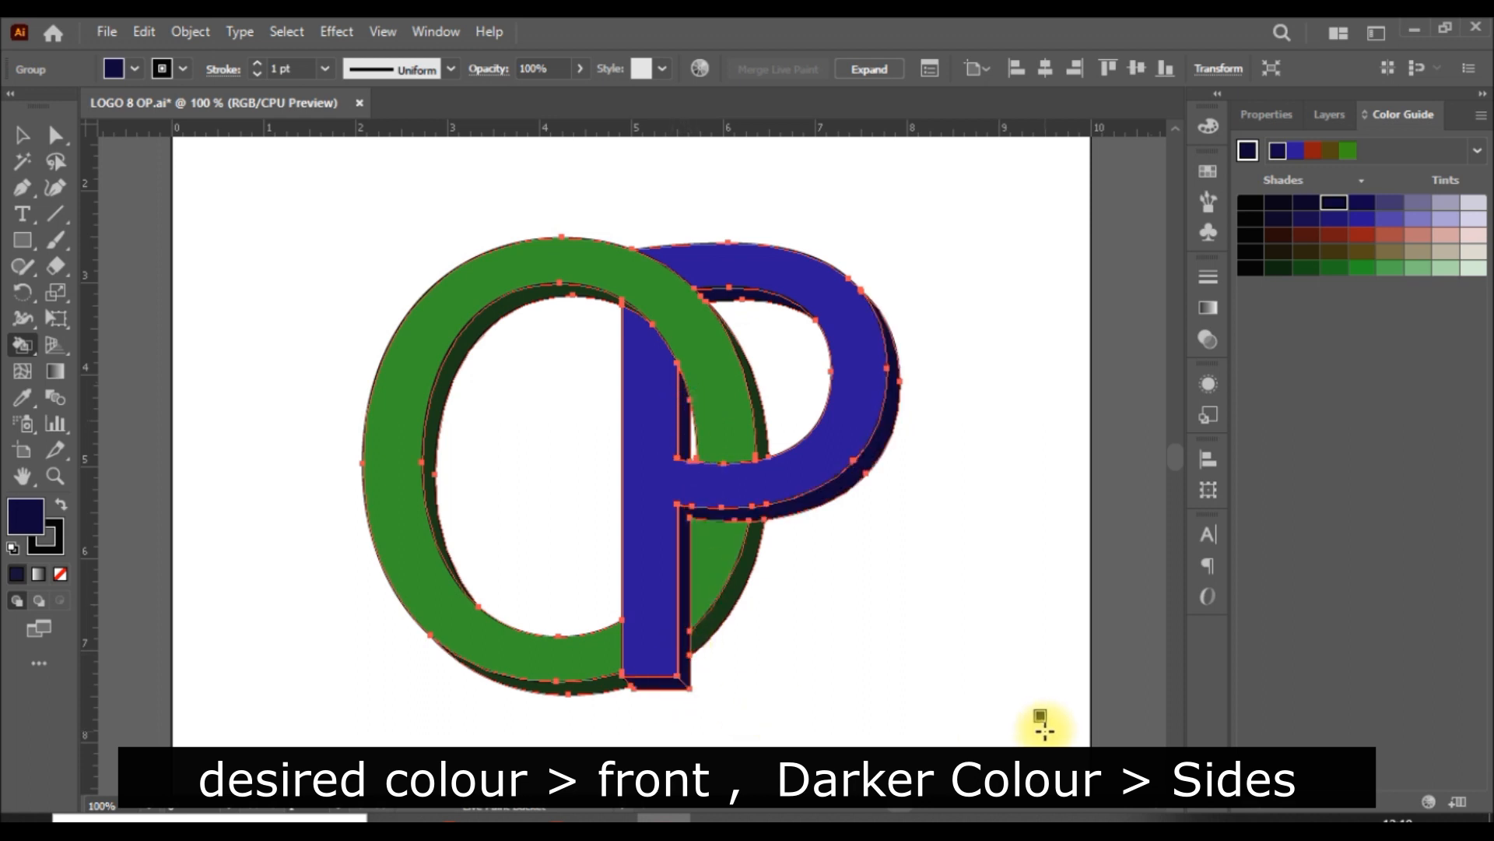
left_click(19, 135)
left_click(983, 638)
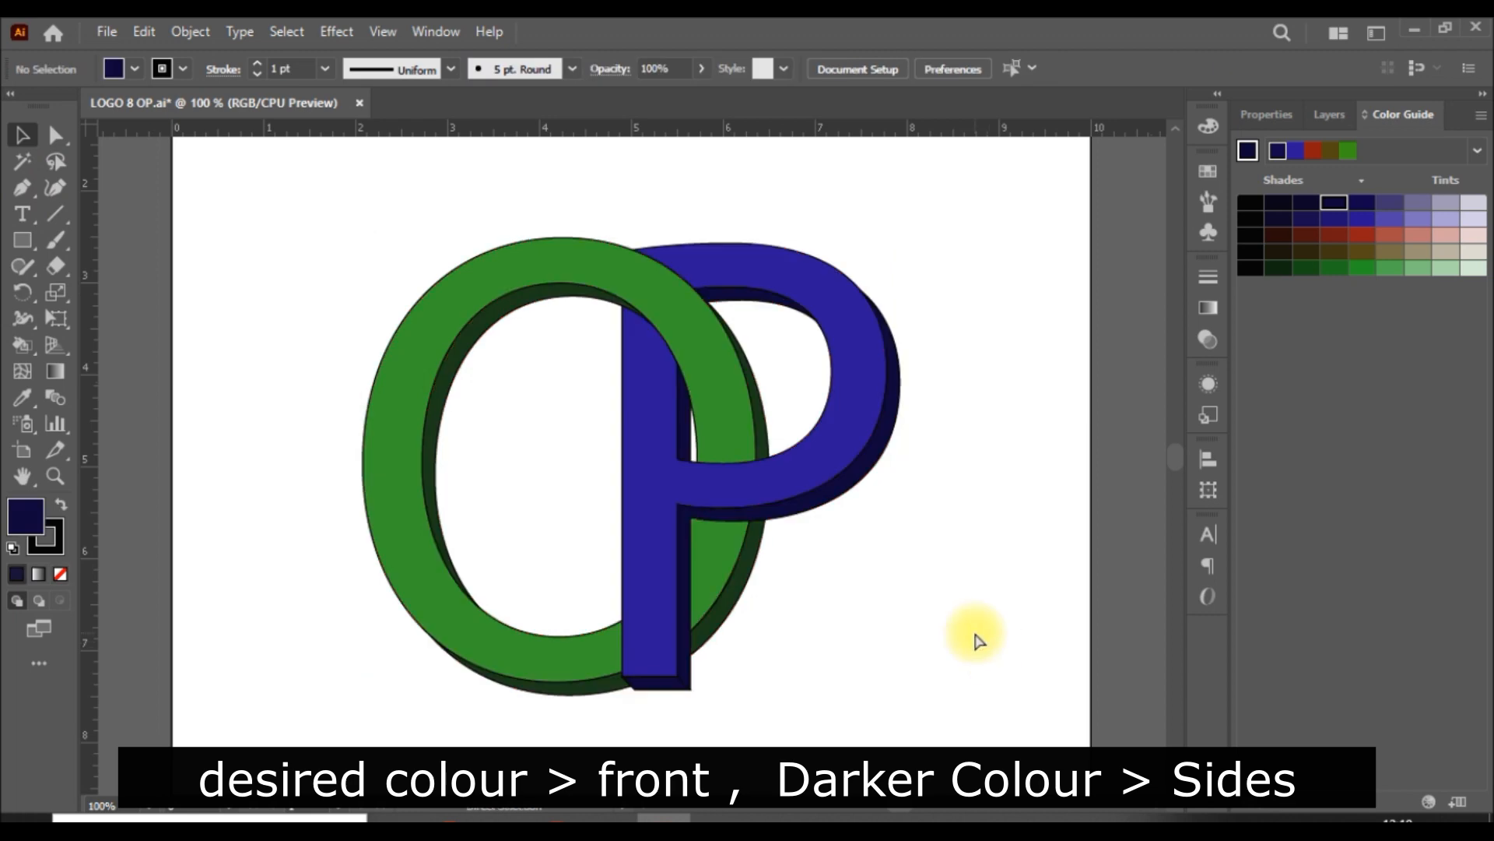
Step: Reselect the whole Live Paint group and fill the P's front face with the bright orange swatch
key("ctrl+0")
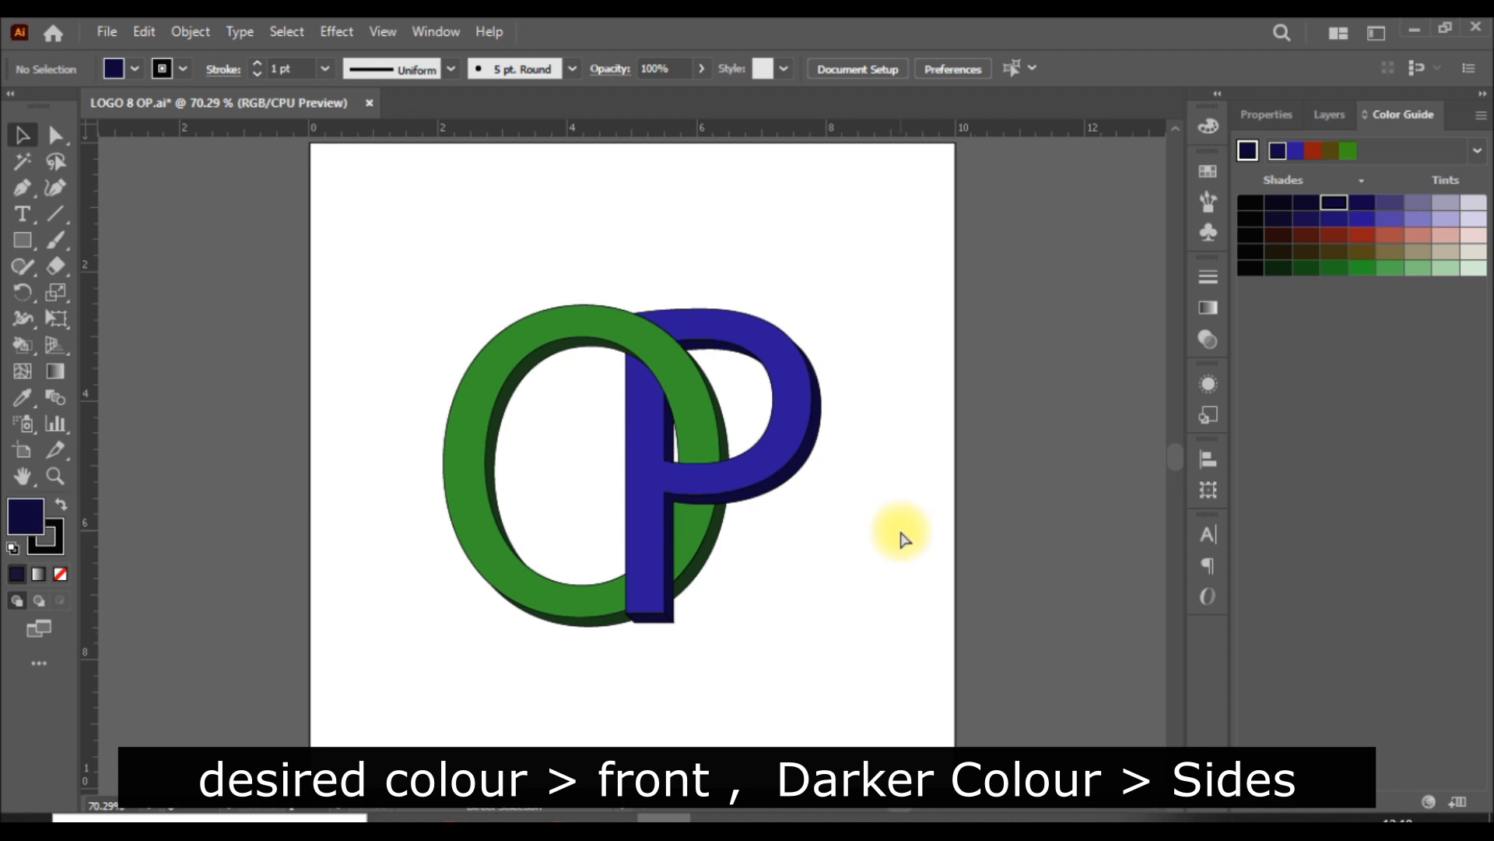
key("ctrl+equal")
key("ctrl+equal")
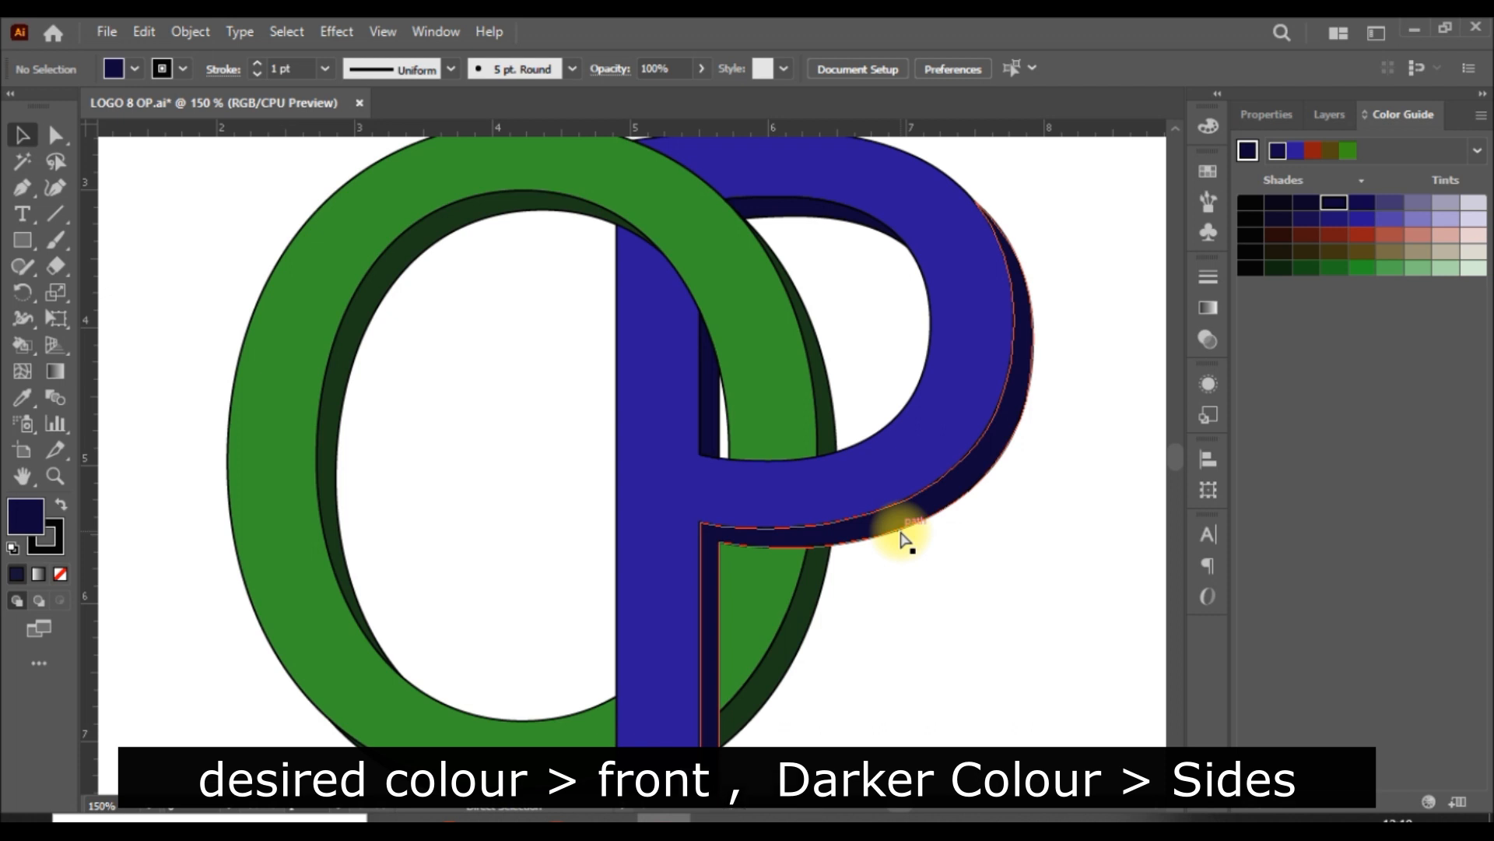
key("ctrl+1")
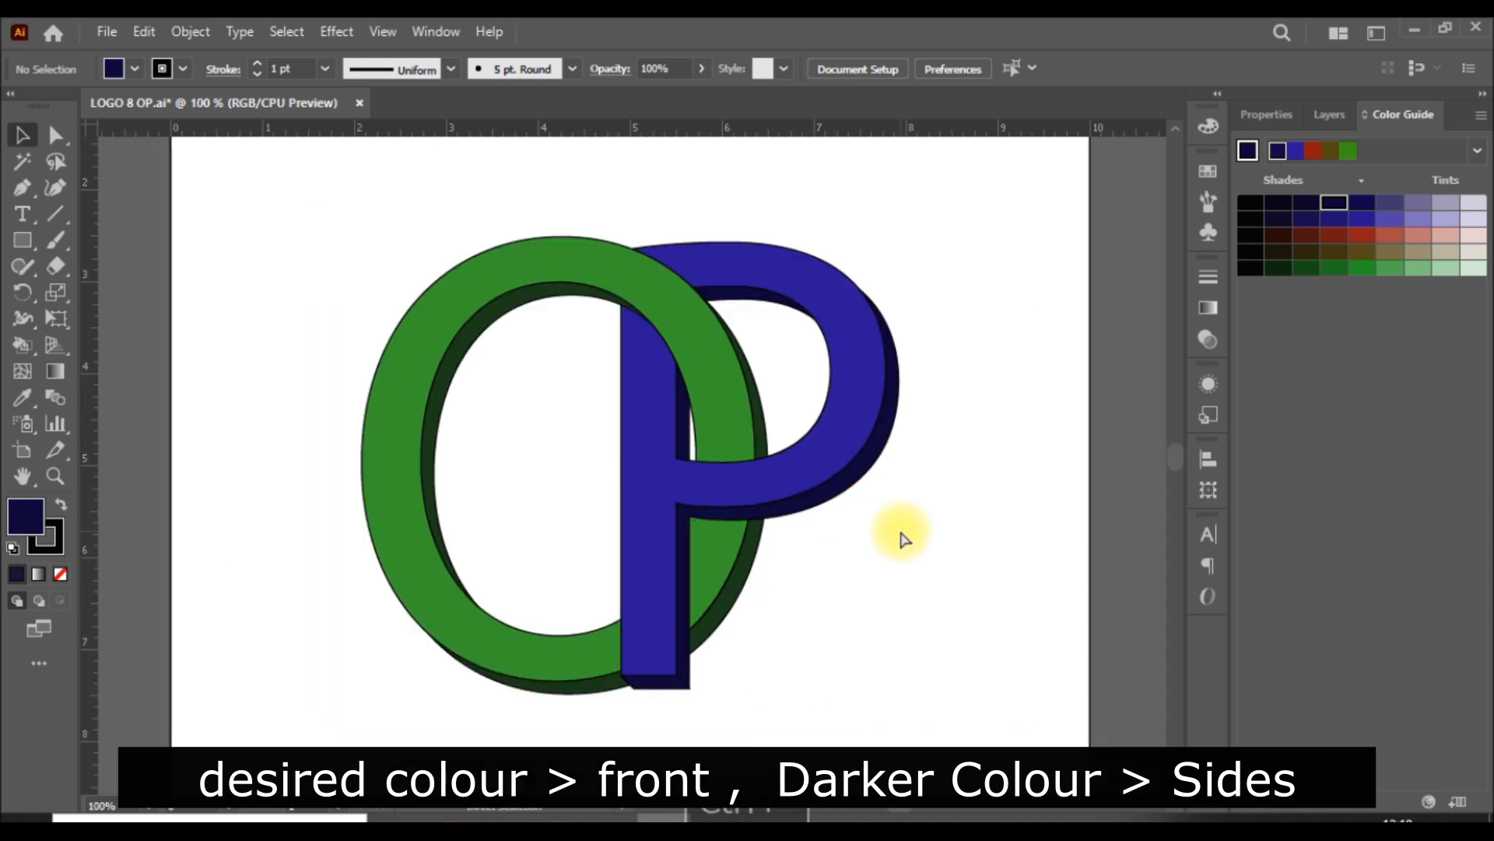
key("ctrl+a")
key("ctrl+g")
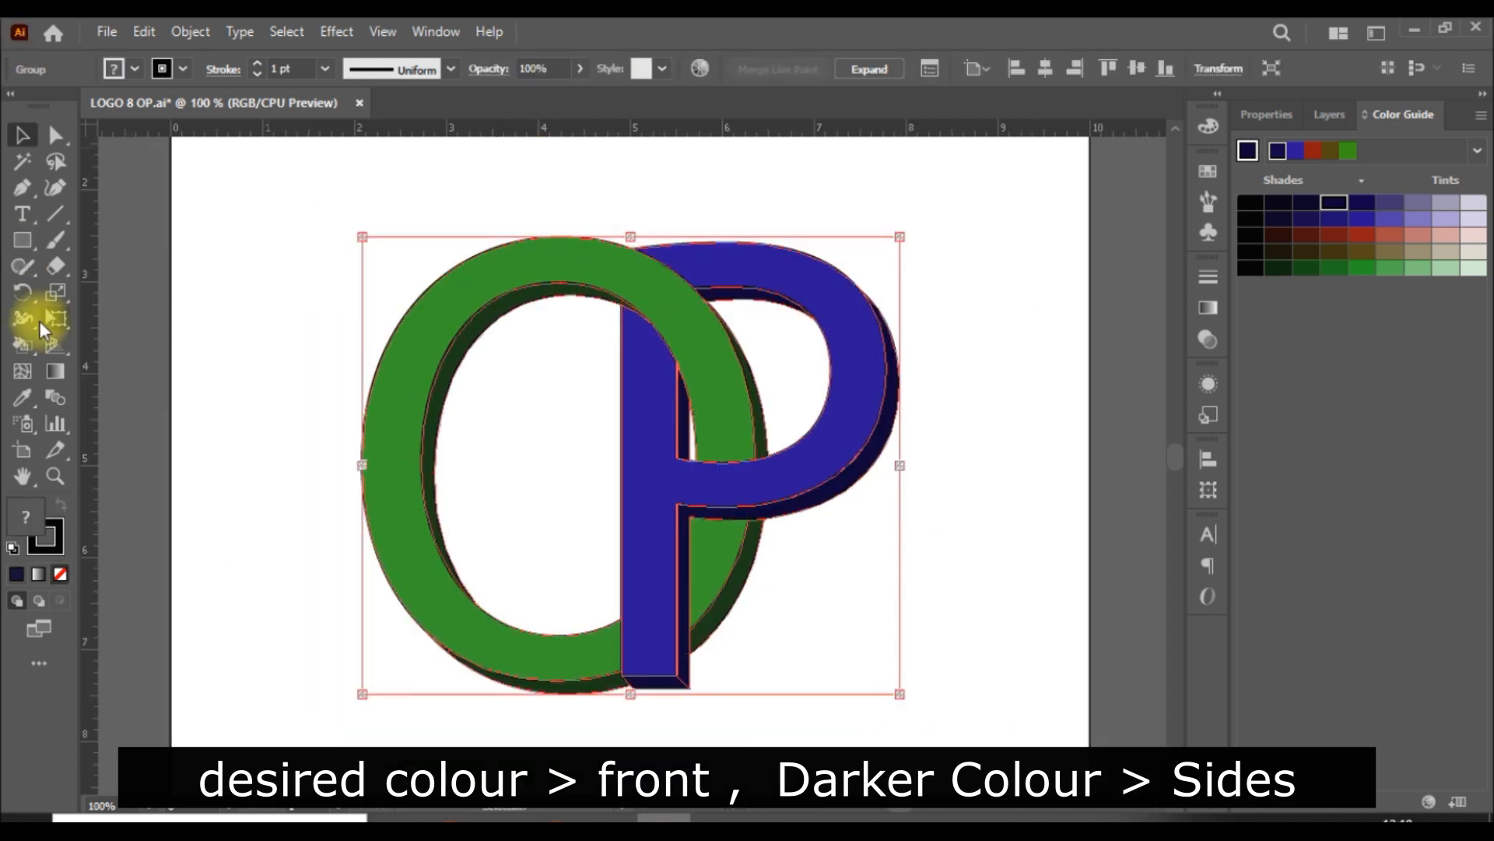
left_click(22, 344)
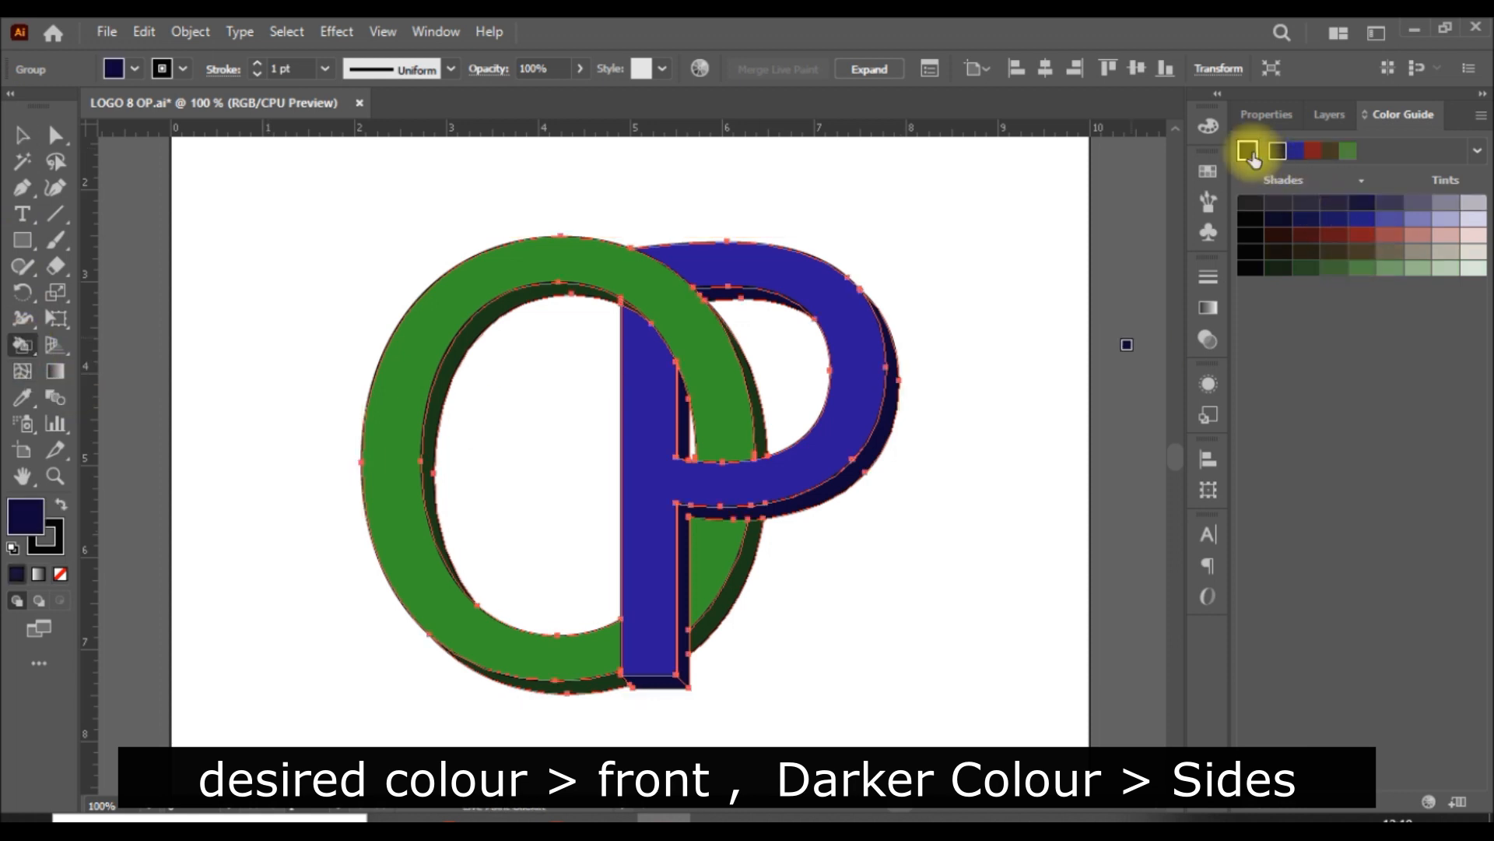
left_click(1266, 115)
left_click(1240, 355)
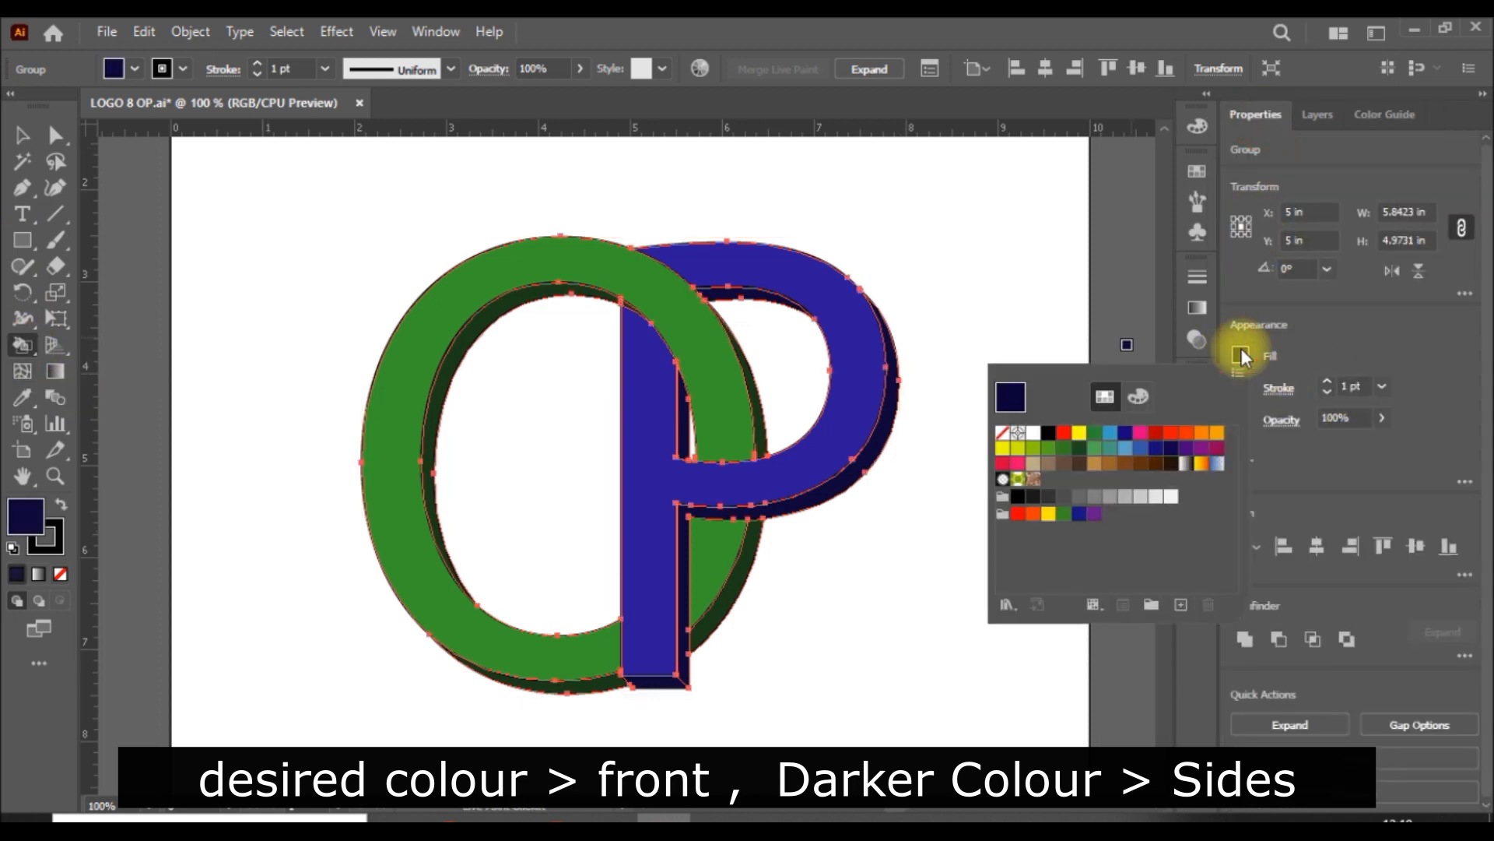
left_click(1217, 442)
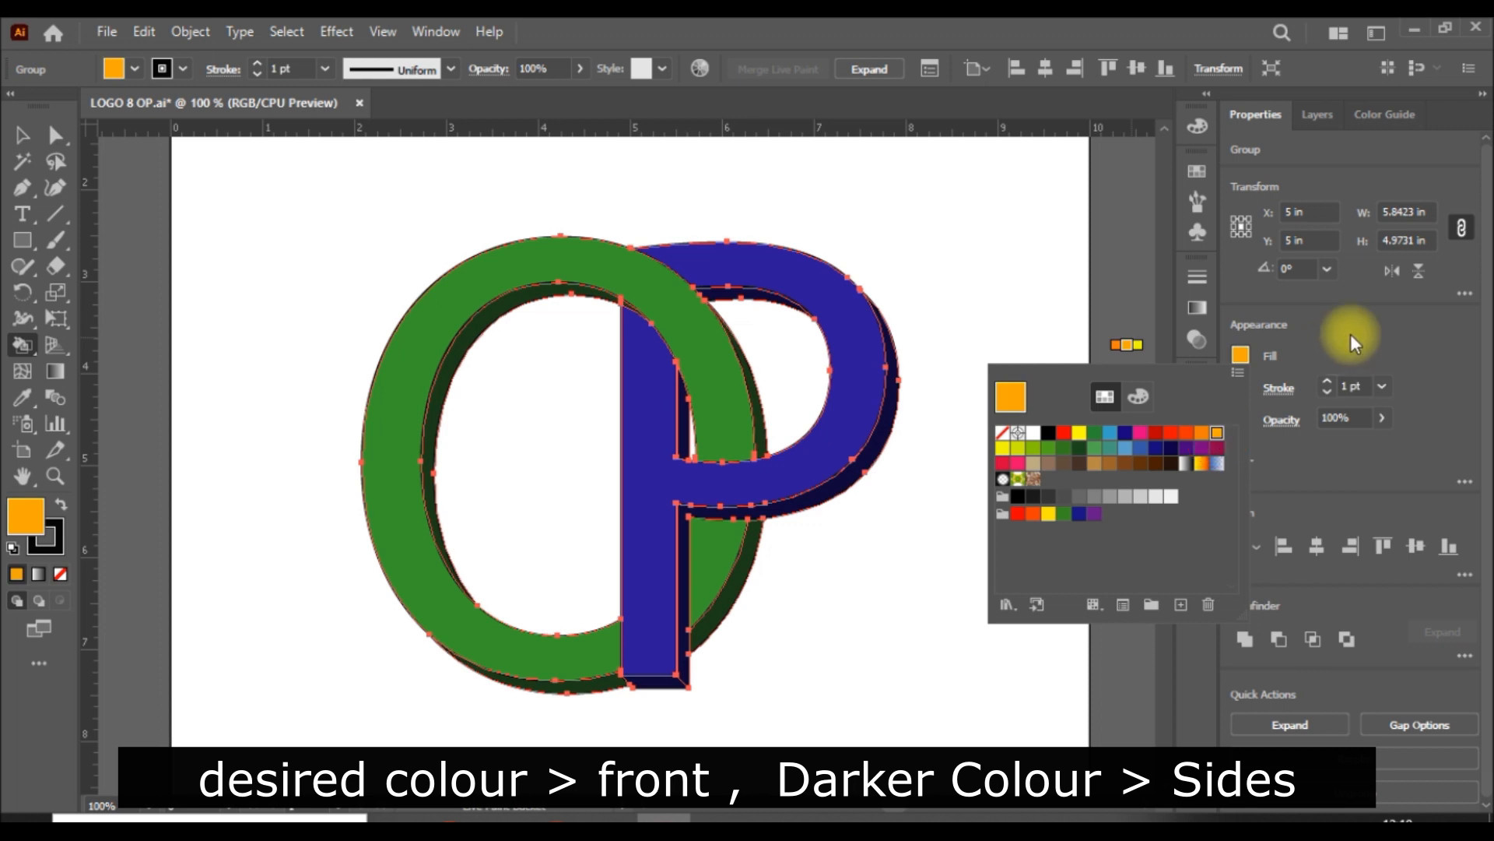
left_click(868, 399)
Step: Fill all of the P's side faces with a dark brown shade of the orange and deselect the artwork
left_click(1382, 117)
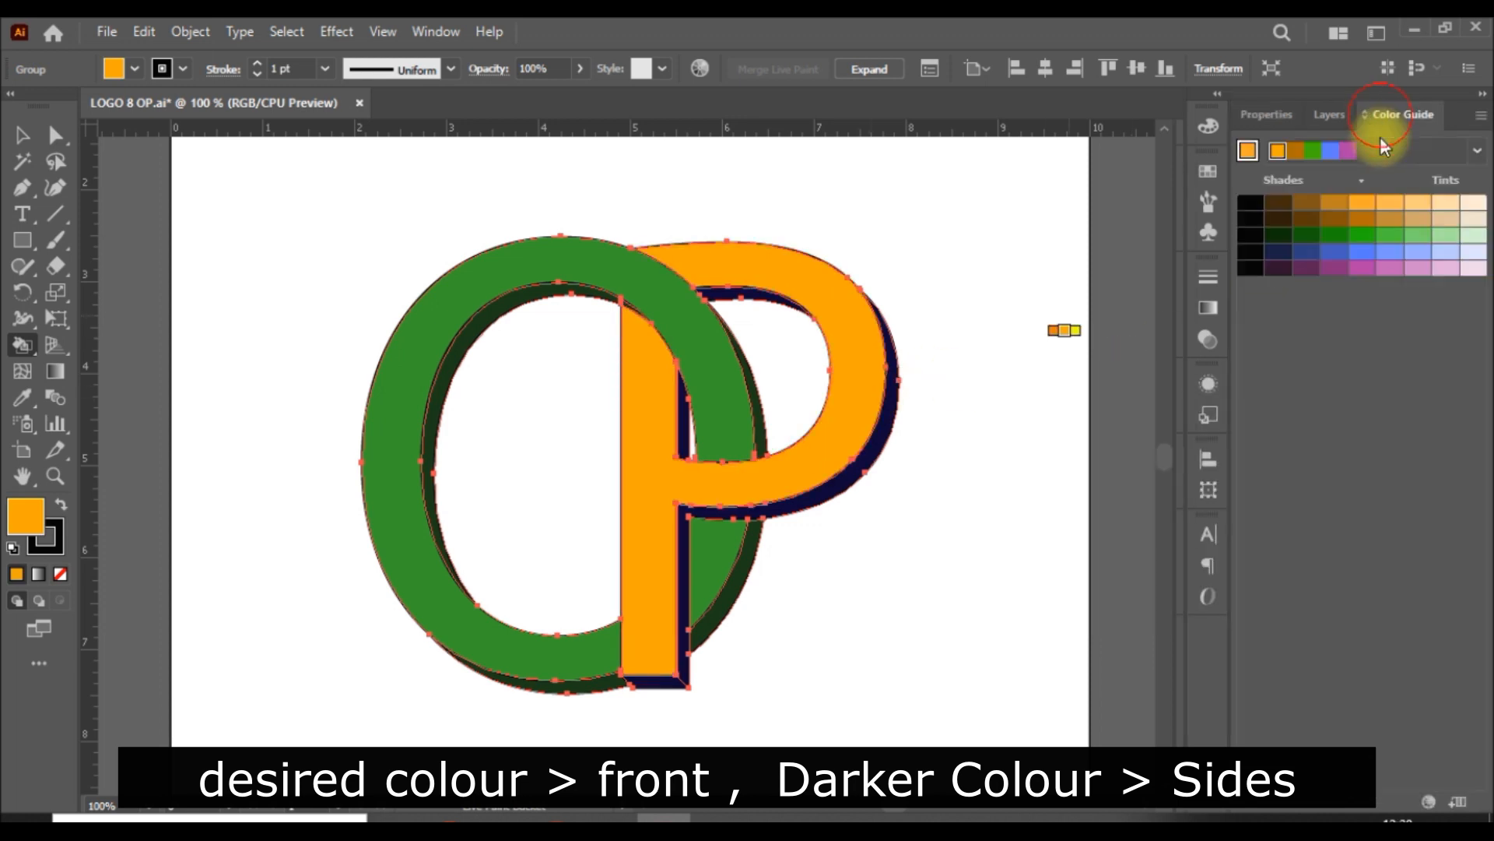
left_click(1308, 207)
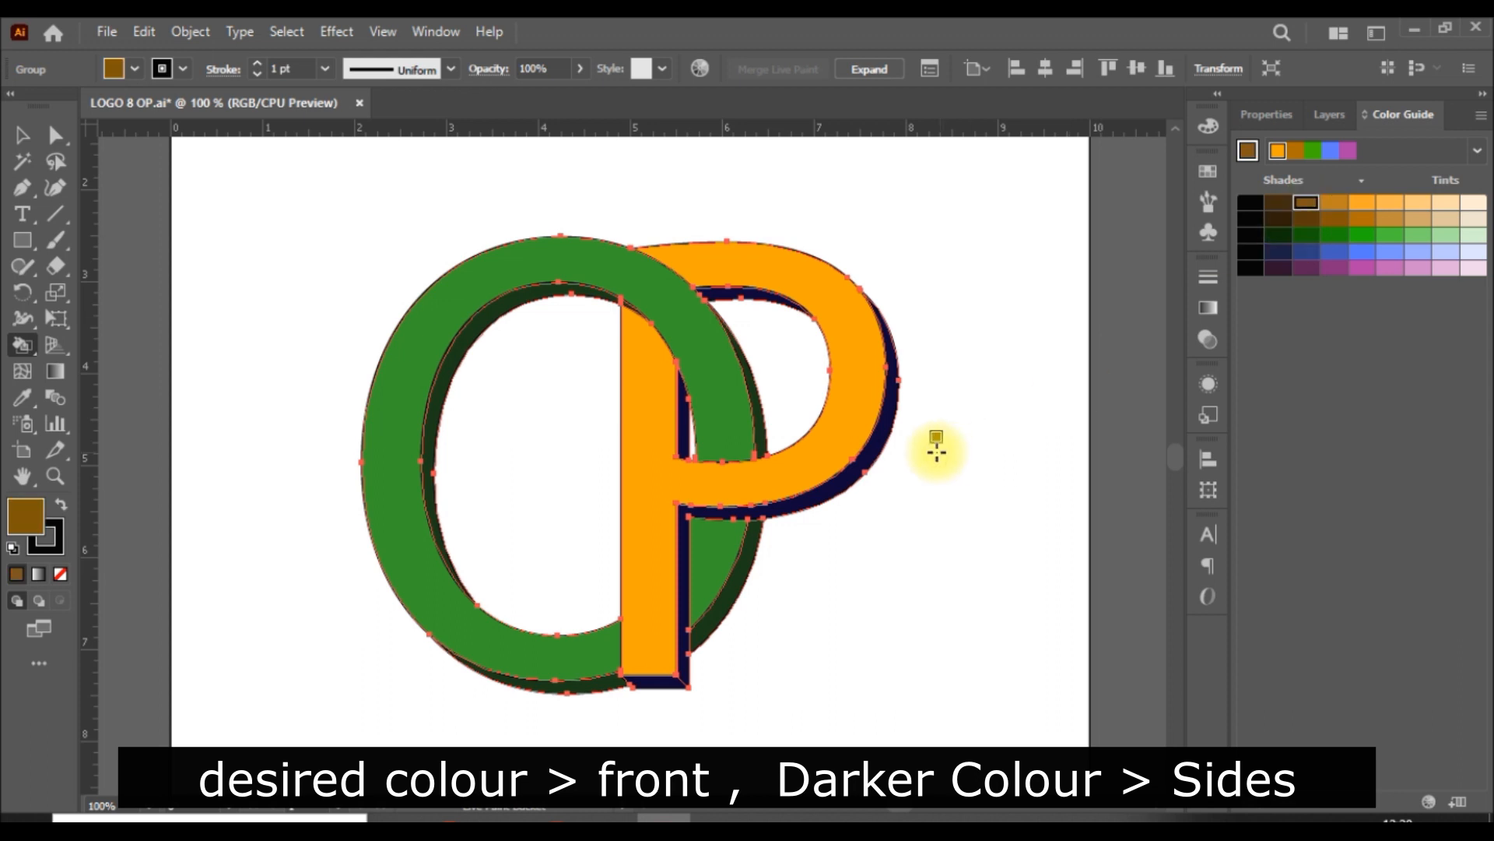
left_click(888, 448)
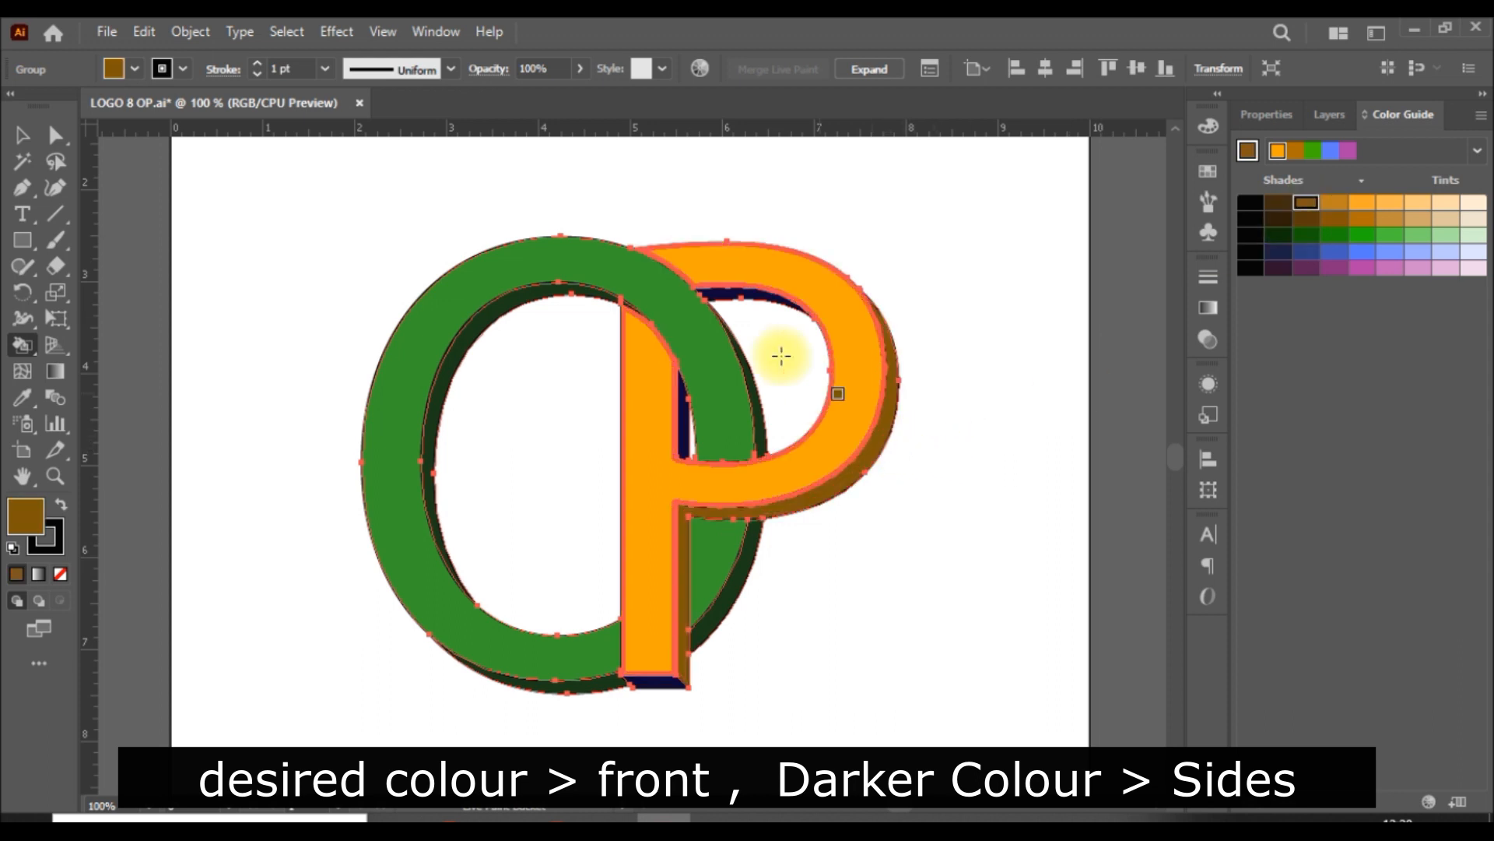
left_click(734, 296)
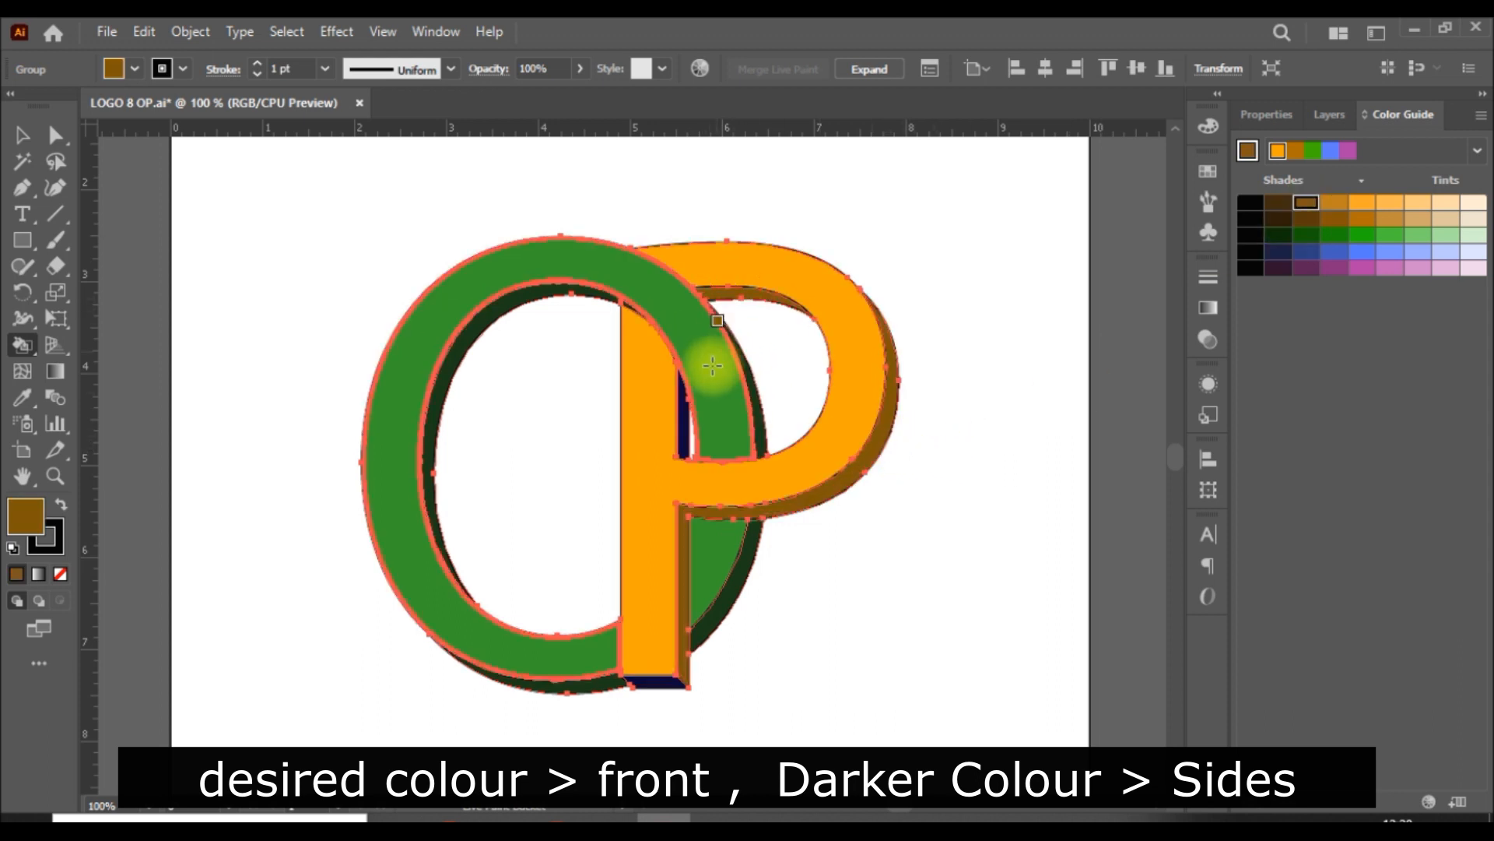
left_click(685, 424)
left_click(663, 682)
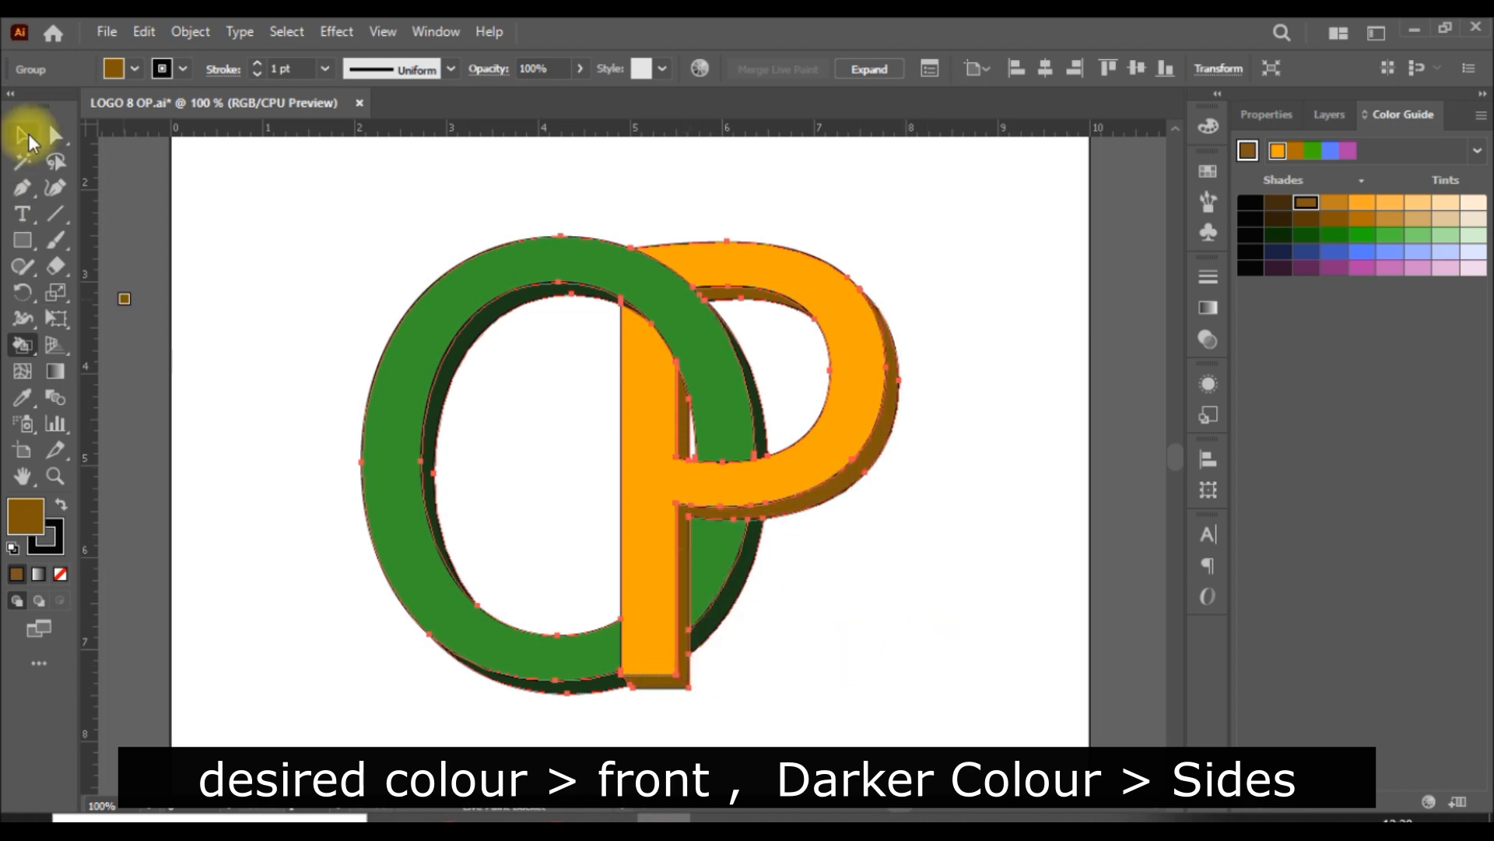
left_click(21, 138)
left_click(1035, 526)
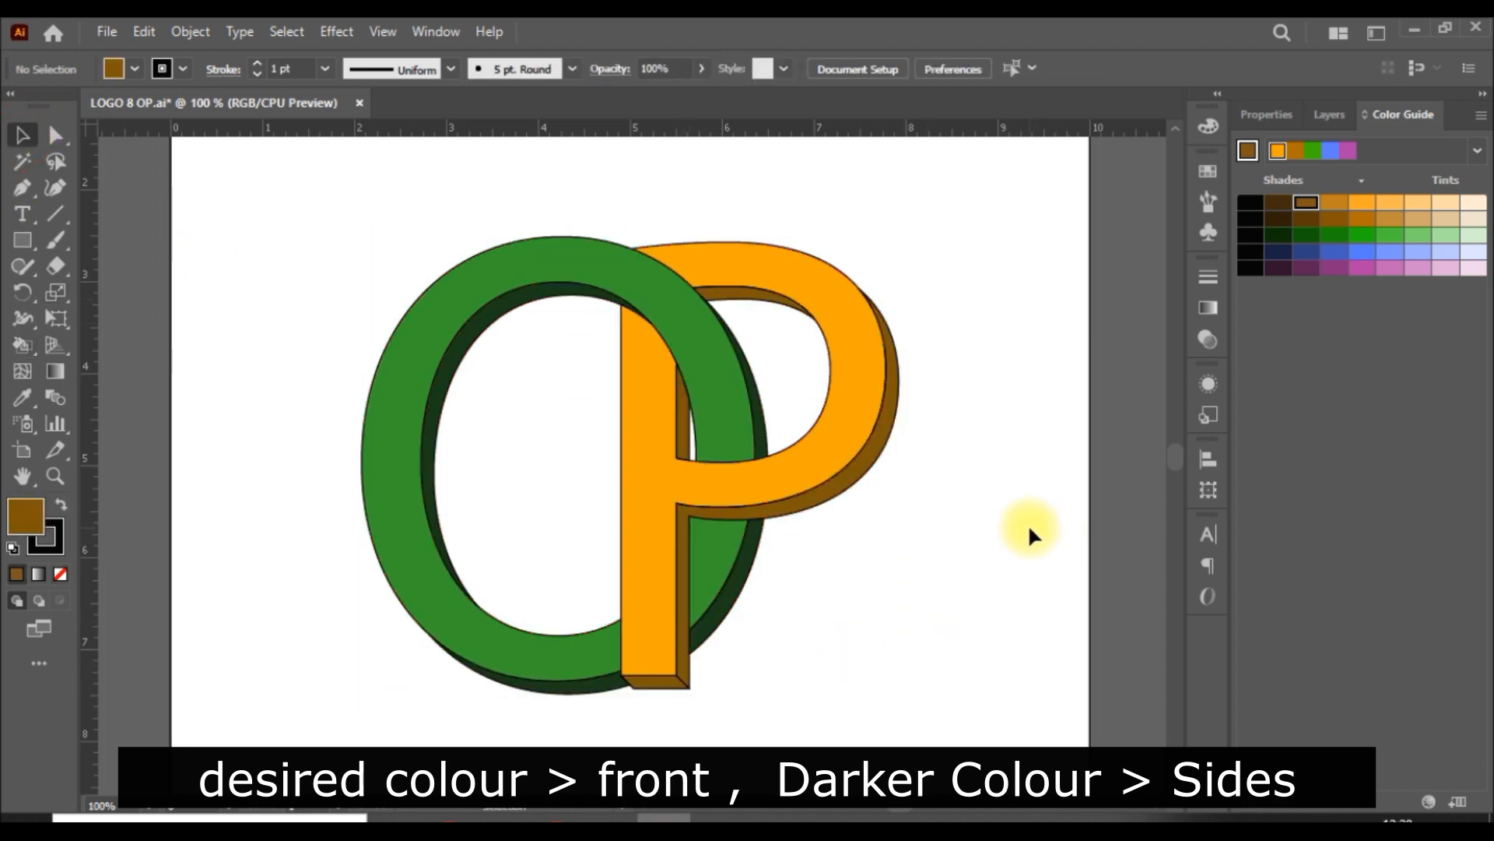
Step: Select the whole OP logo, set its stroke colour to none and deselect it
key("ctrl+0")
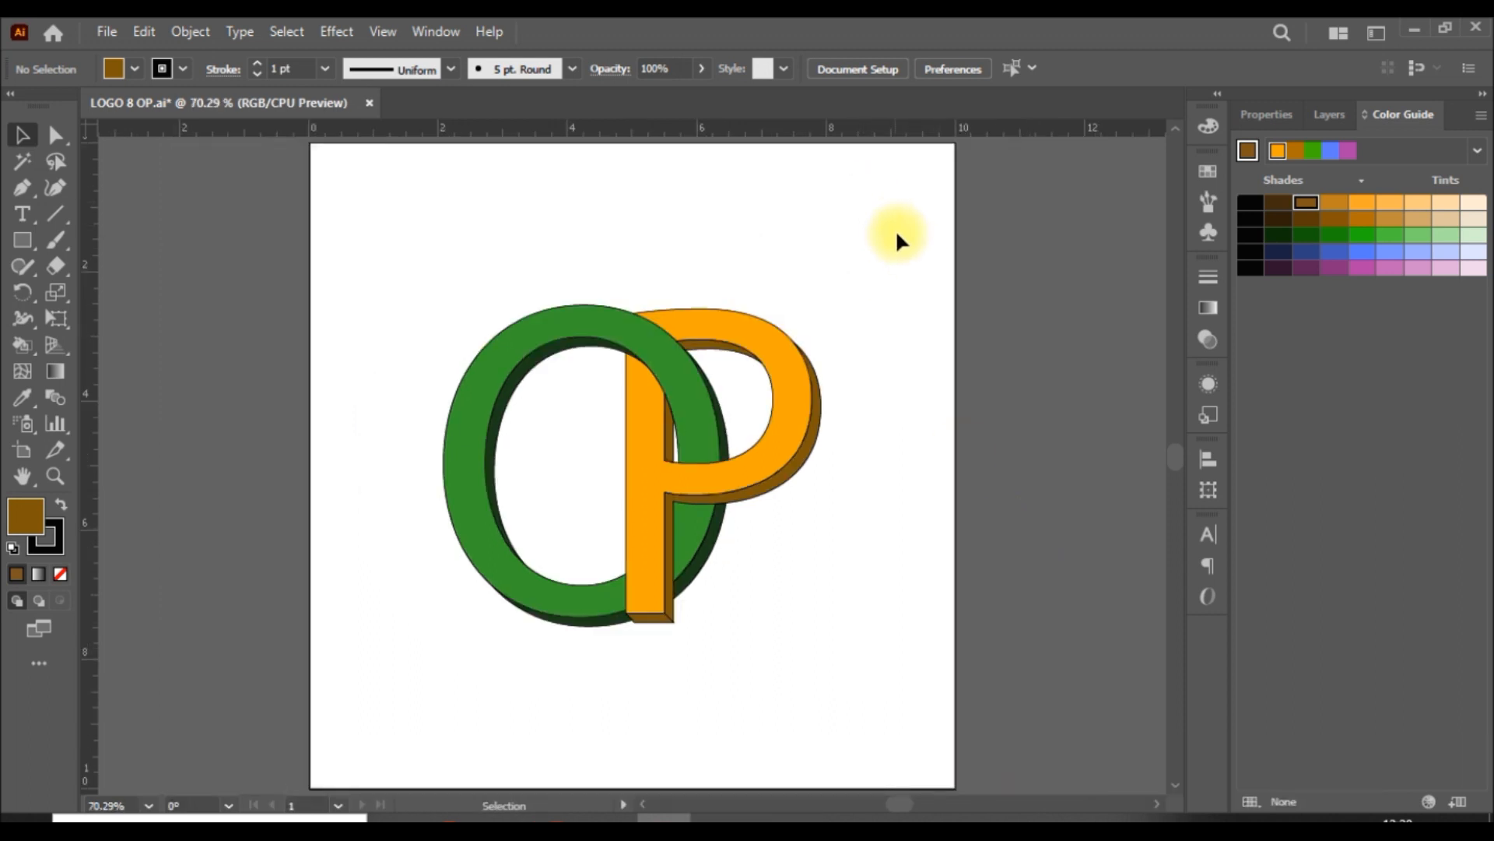
left_click_drag(878, 243, 435, 682)
left_click_drag(866, 282, 360, 665)
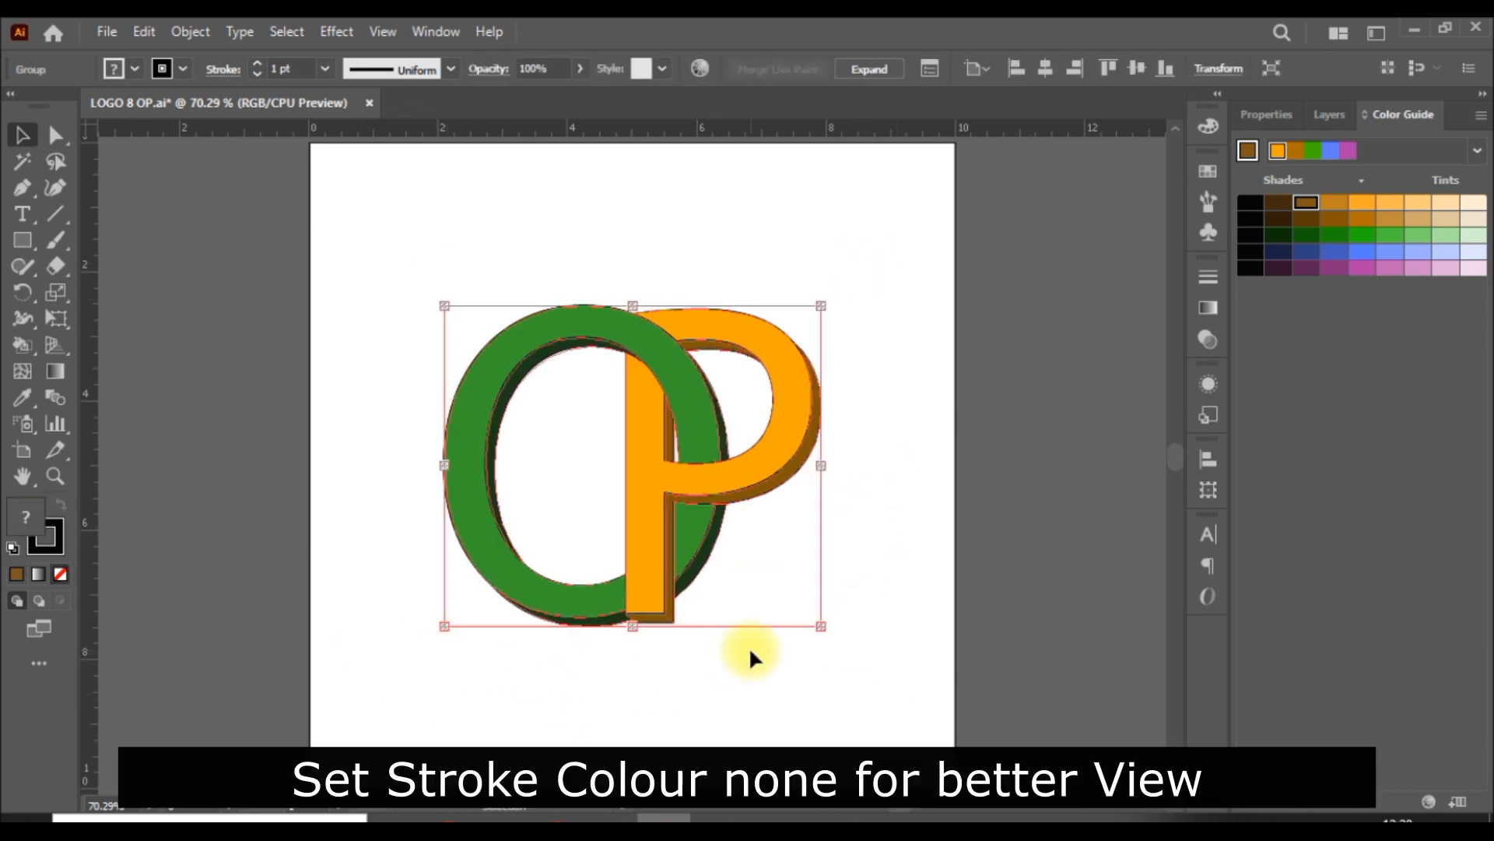
left_click(1268, 115)
left_click(1242, 386)
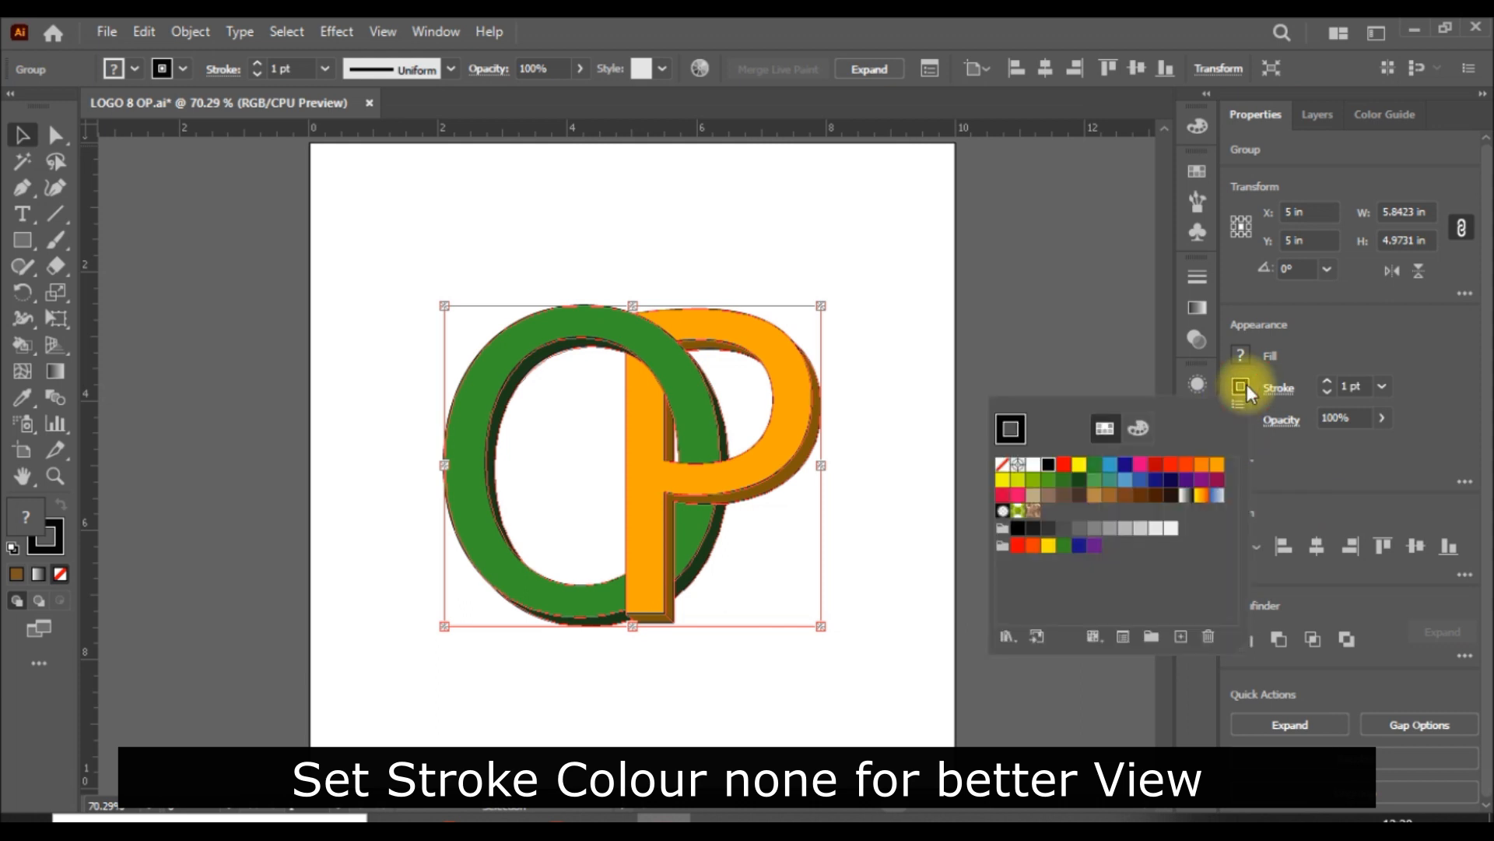
left_click(1005, 465)
left_click(1057, 396)
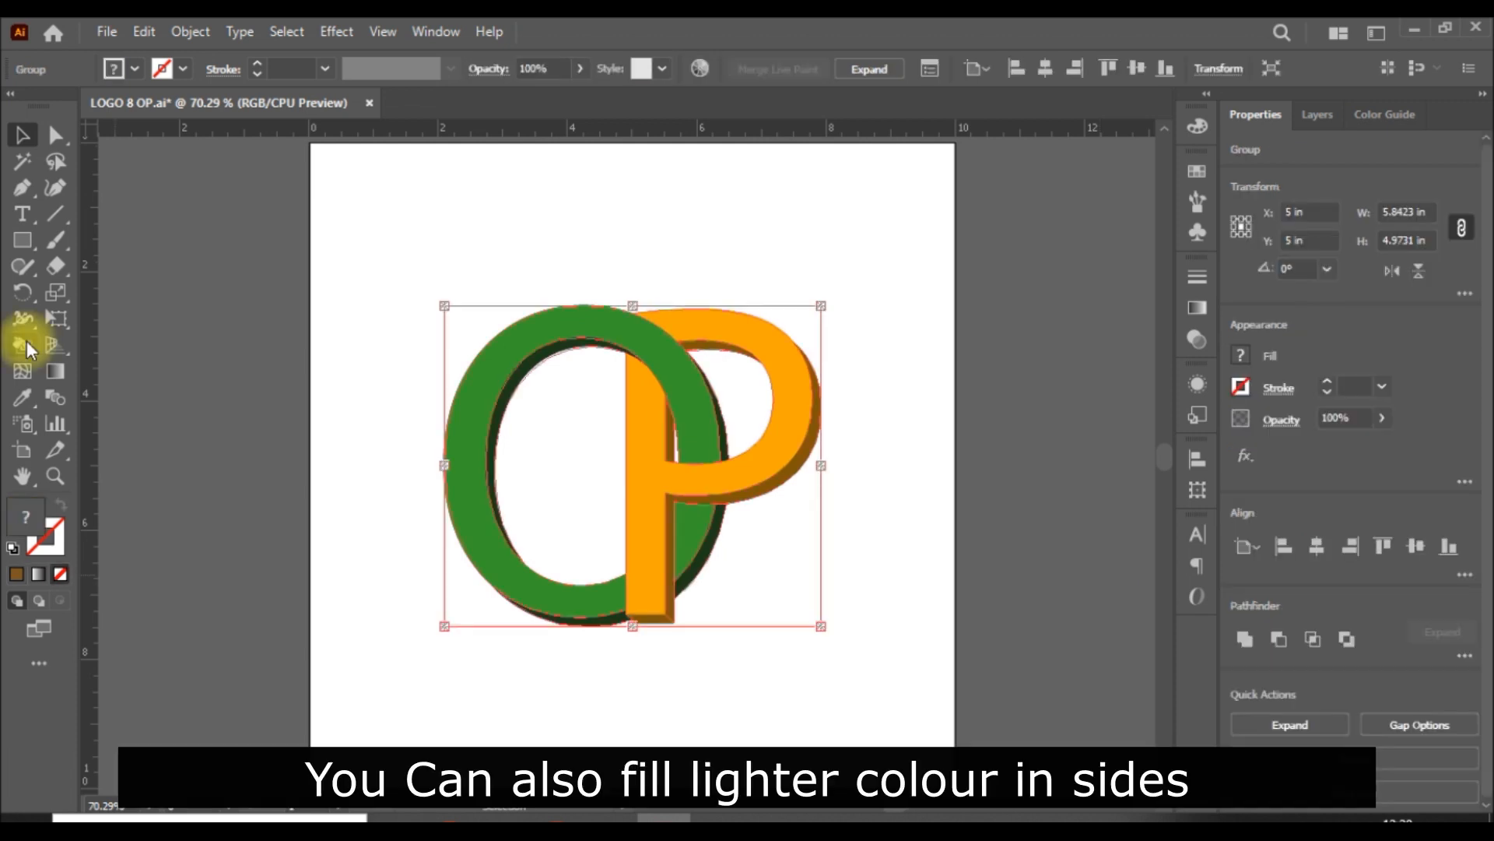
Step: Reselect the Live Paint group and load the bright orange swatch as the base for the colour guide tints
left_click(22, 345)
left_click(1242, 355)
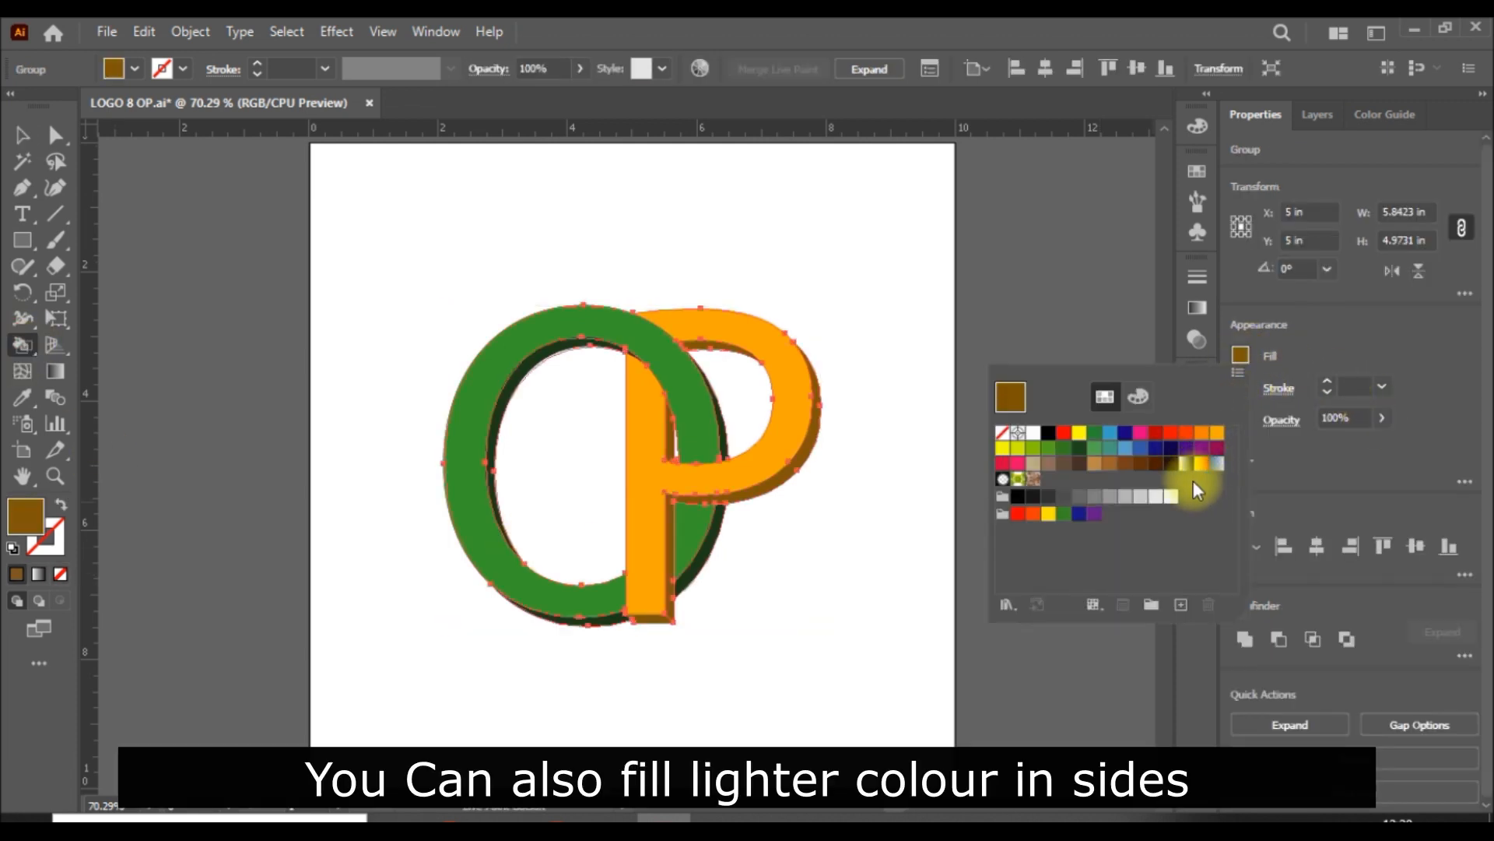
left_click(1218, 435)
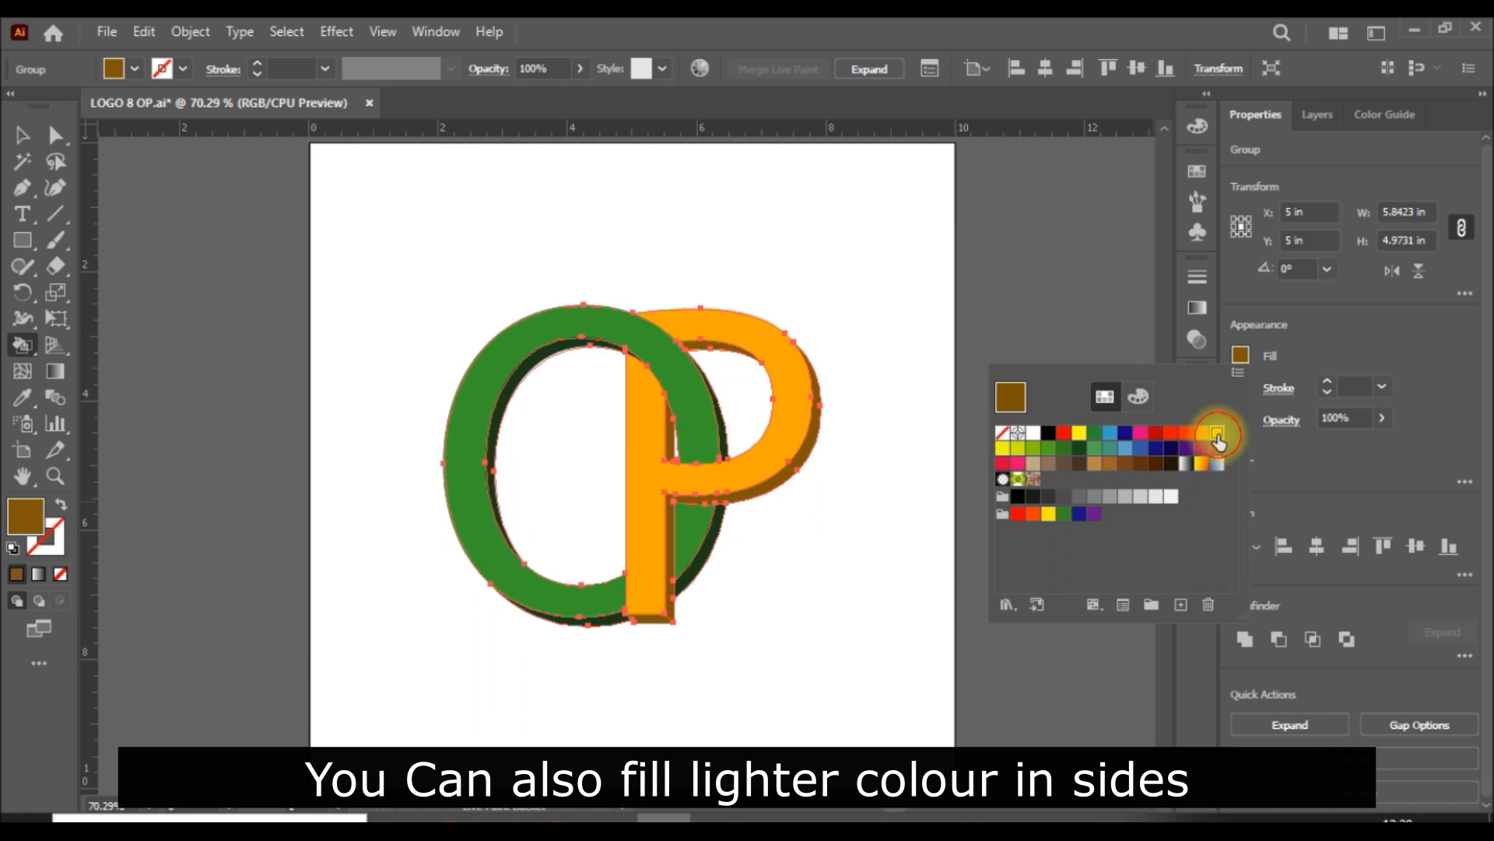
left_click(1401, 113)
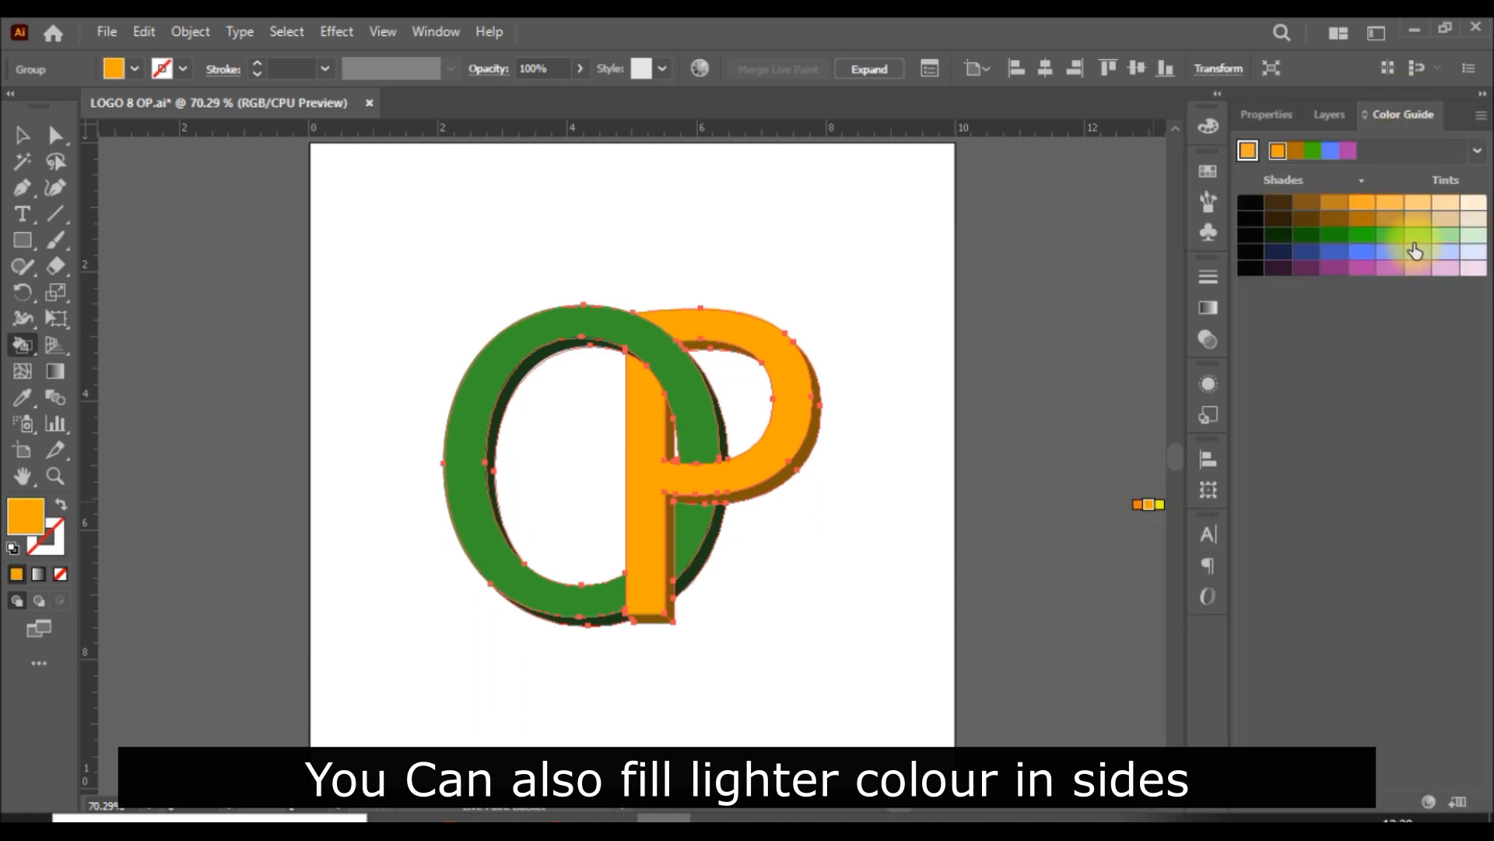
Step: Try a very pale orange tint and a stronger orange tint on the P's outer side face
left_click(1445, 203)
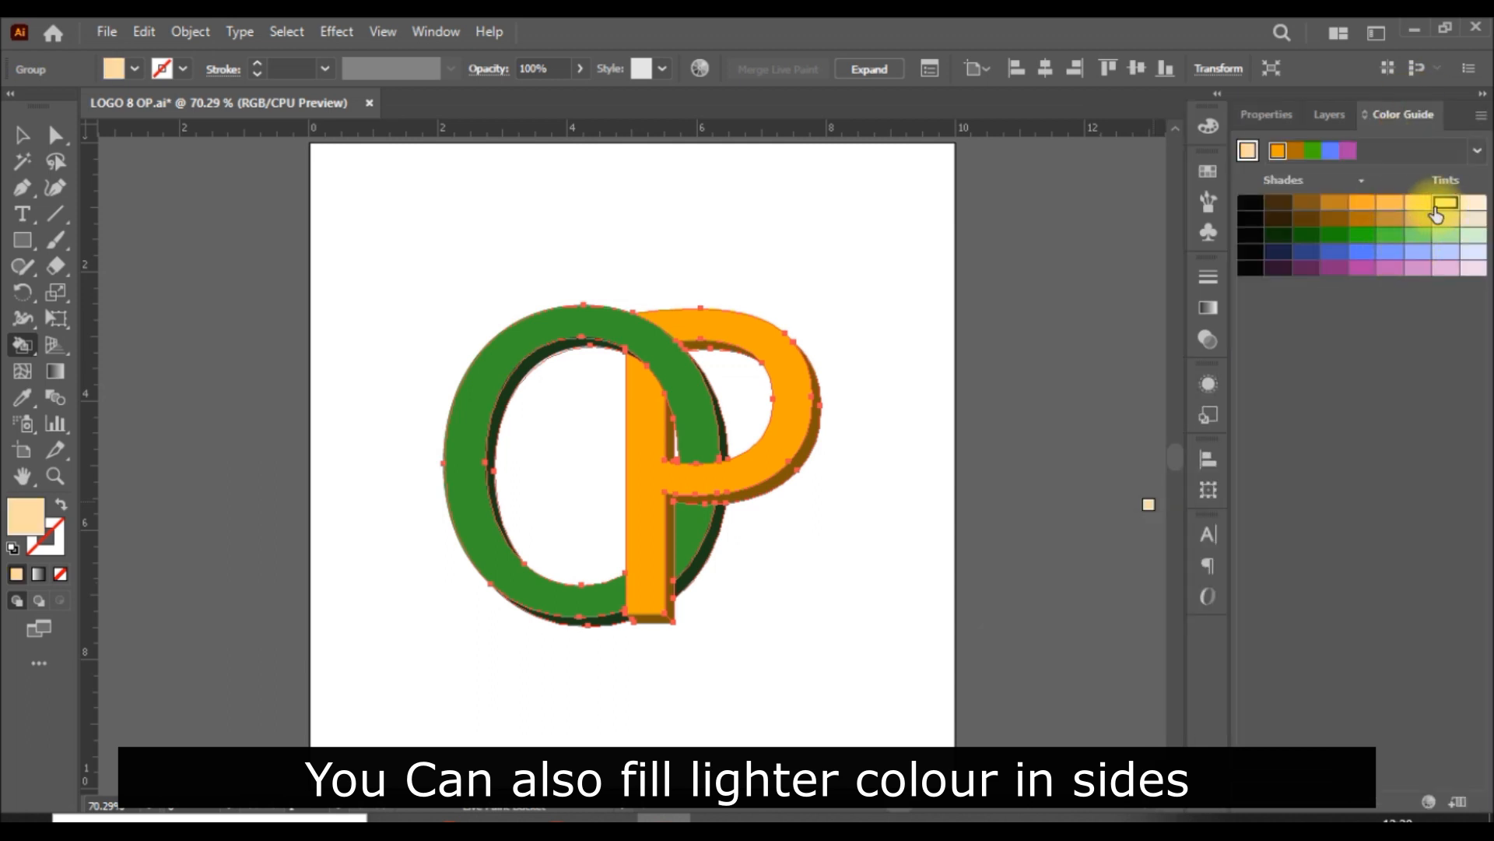
left_click(800, 468)
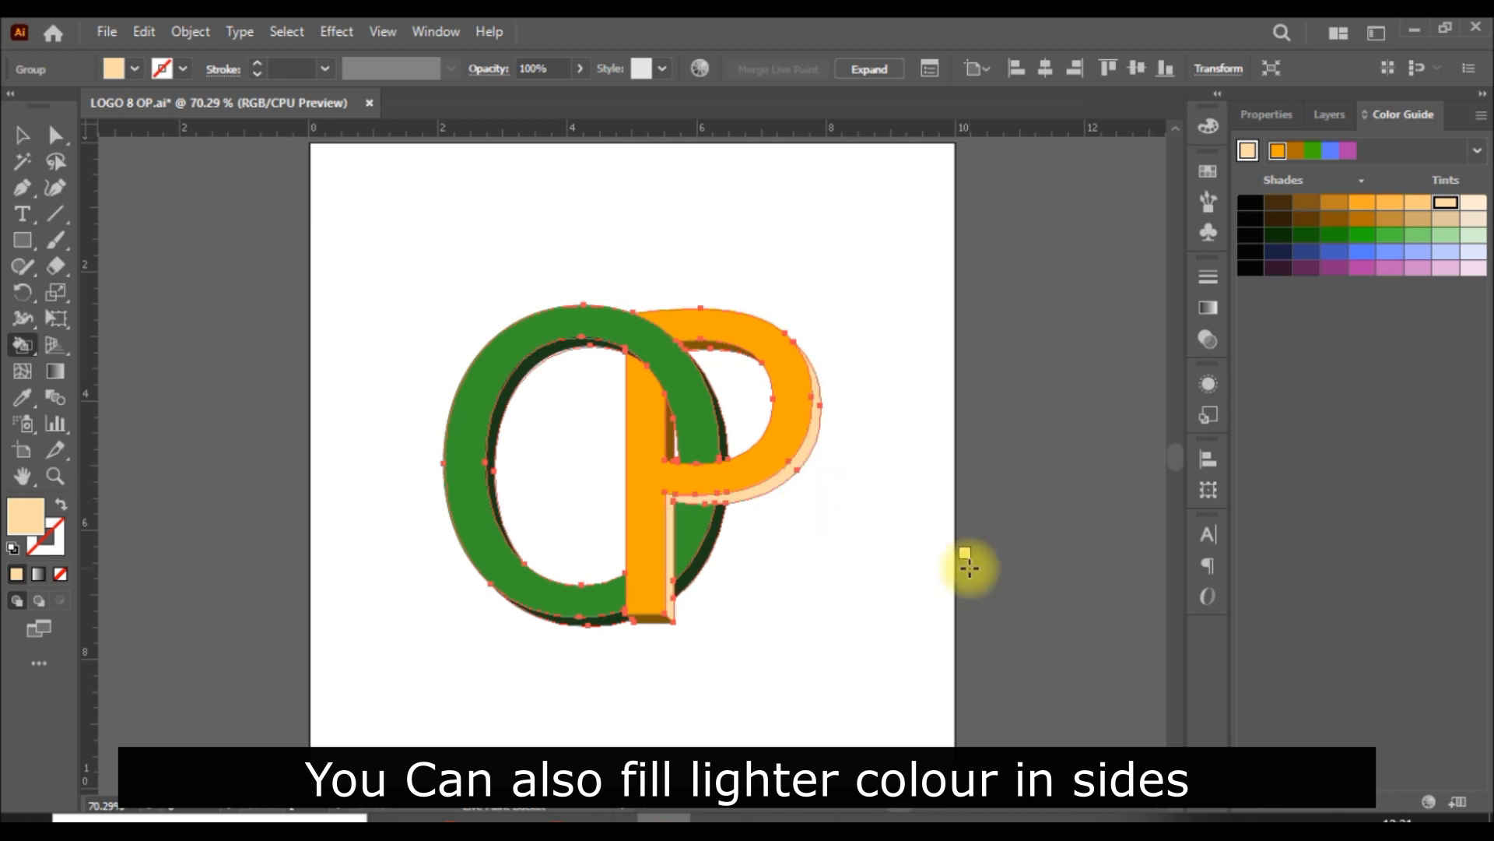
left_click(1418, 202)
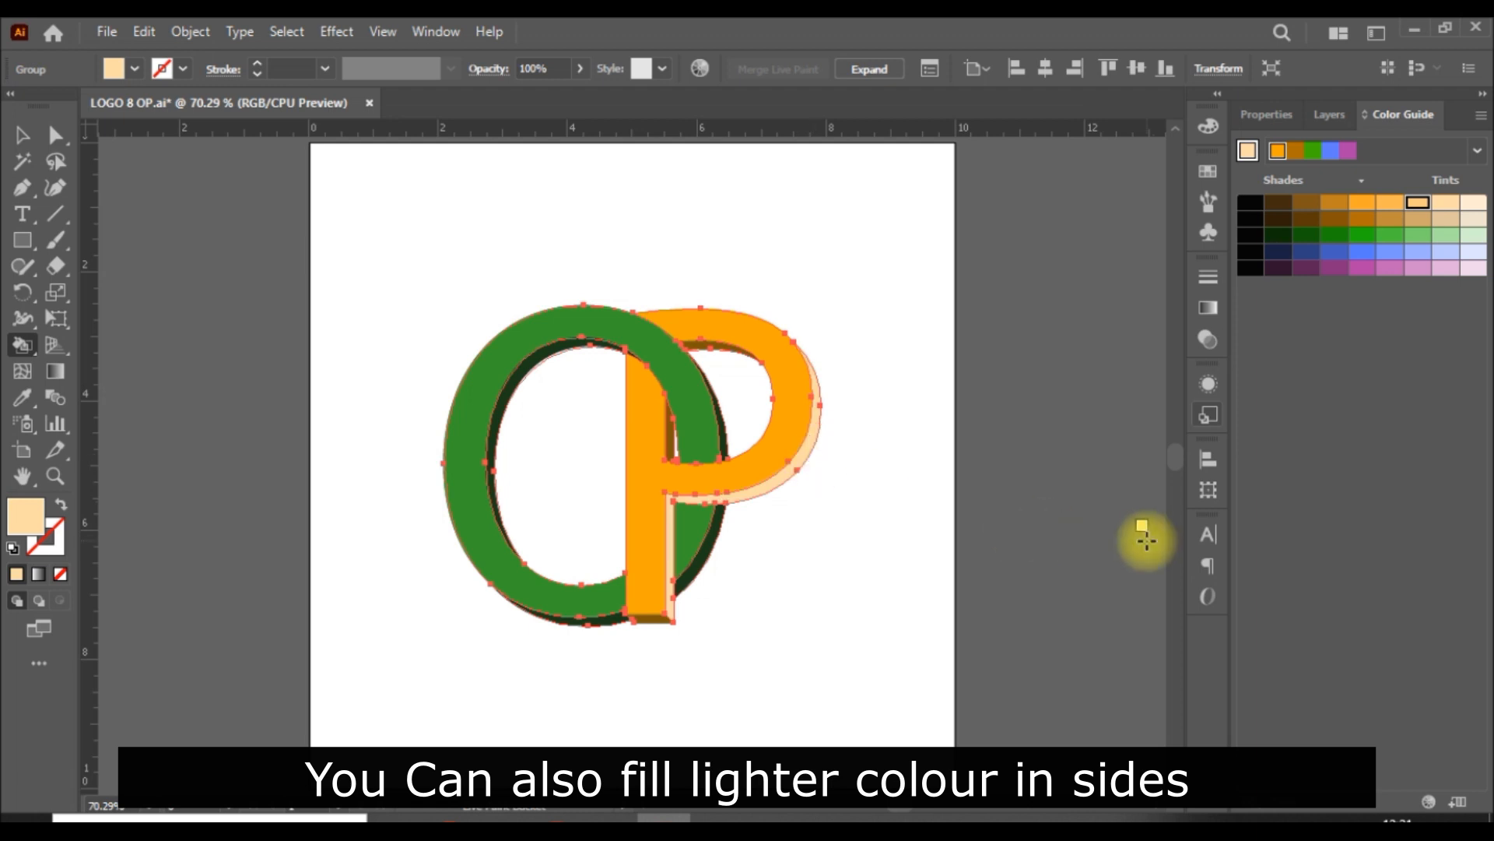
left_click(1390, 203)
left_click(812, 436)
Step: Fill the P's outer, bowl, inner stem and bottom side faces with a medium-light orange tint
left_click(1418, 202)
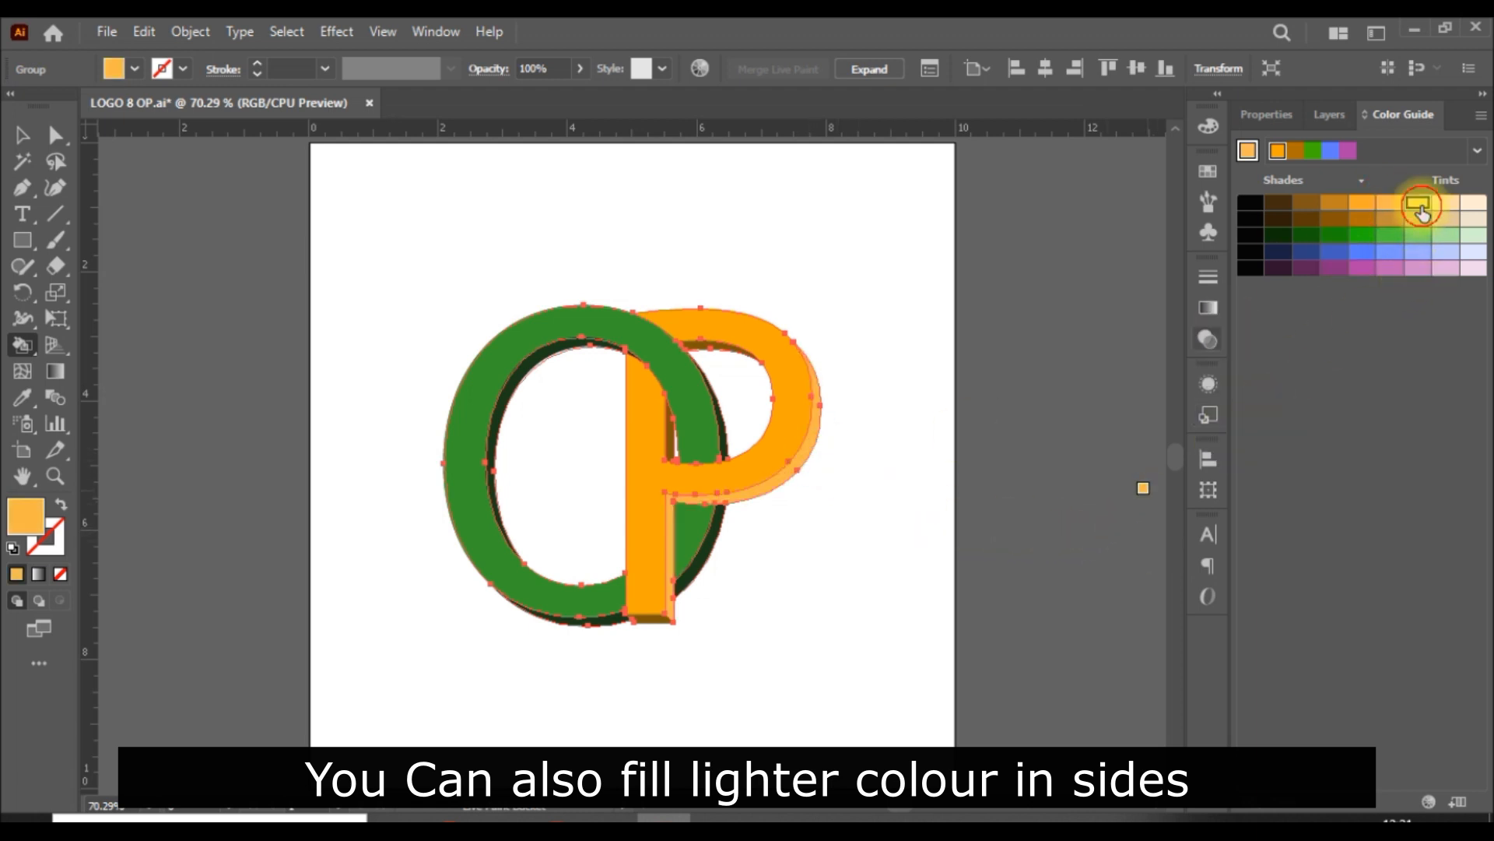
left_click(799, 466)
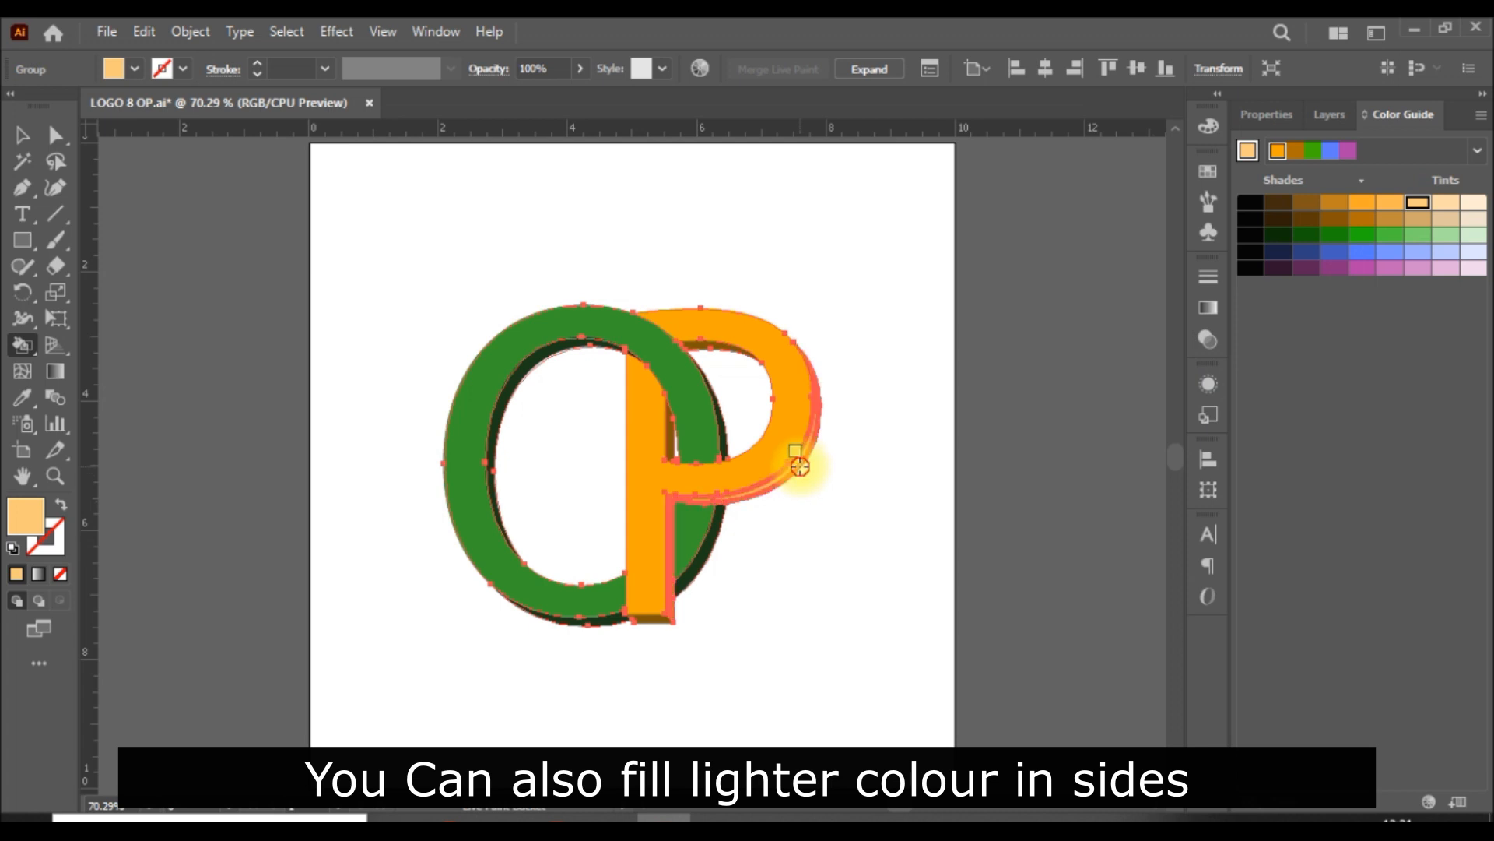
left_click(717, 351)
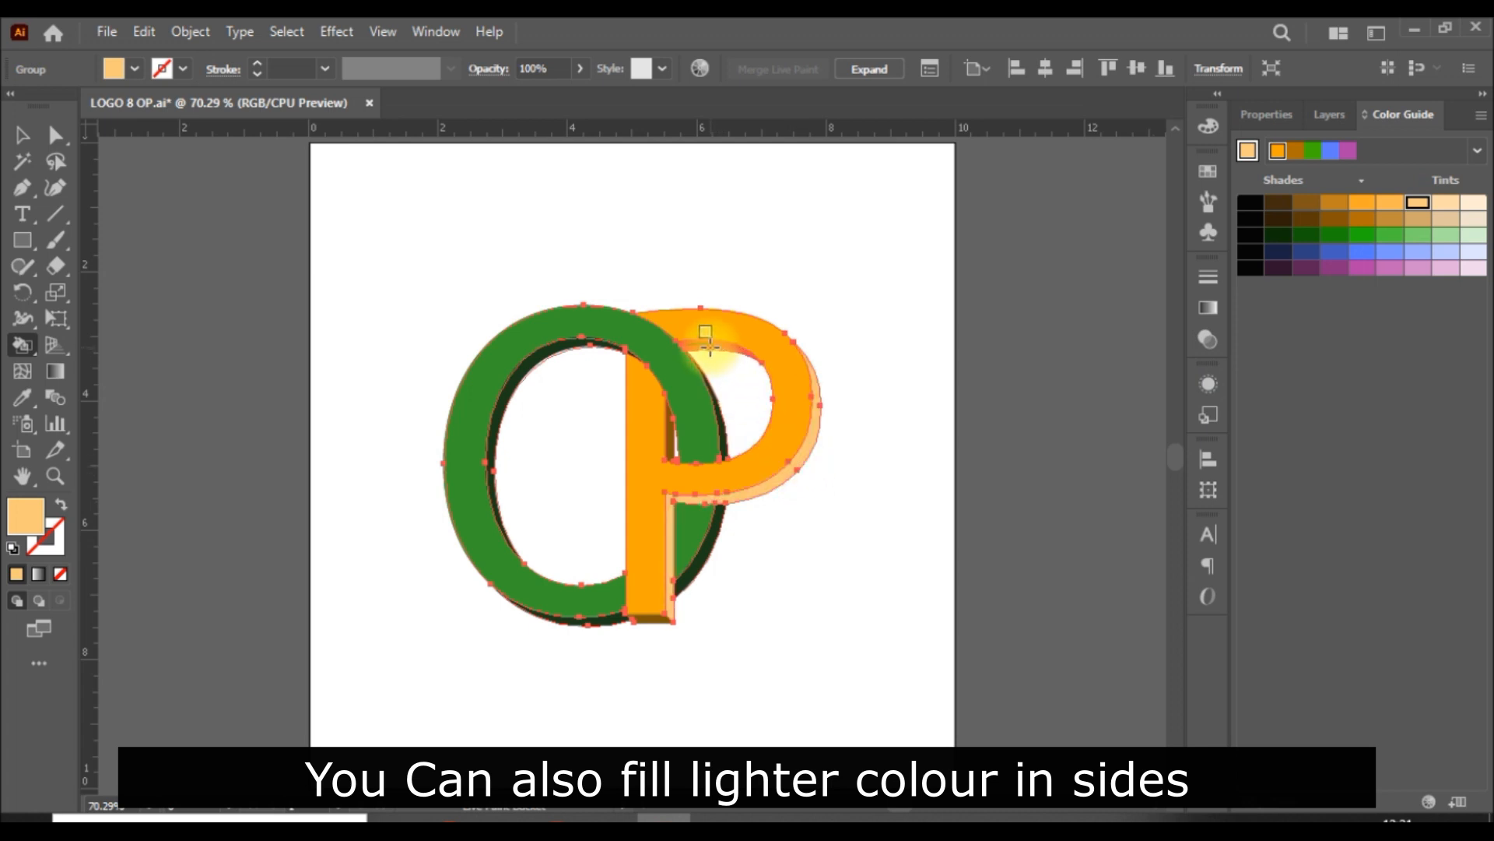
left_click(668, 438)
left_click(649, 622)
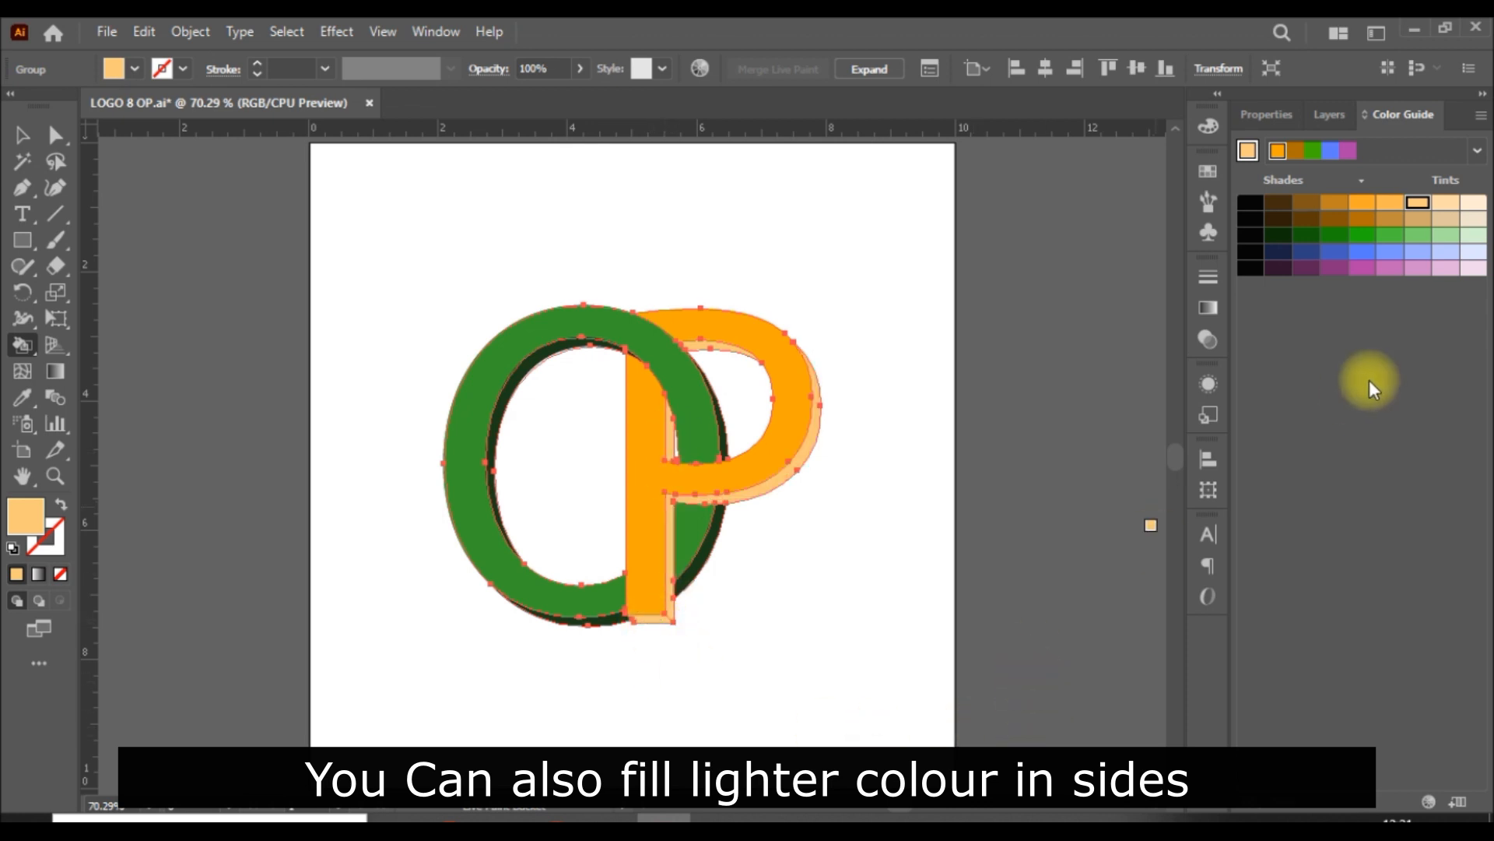
Step: Load the dark green swatch as the colour guide base and try a medium green tint on the O's inner side face
left_click(1334, 257)
left_click(1265, 111)
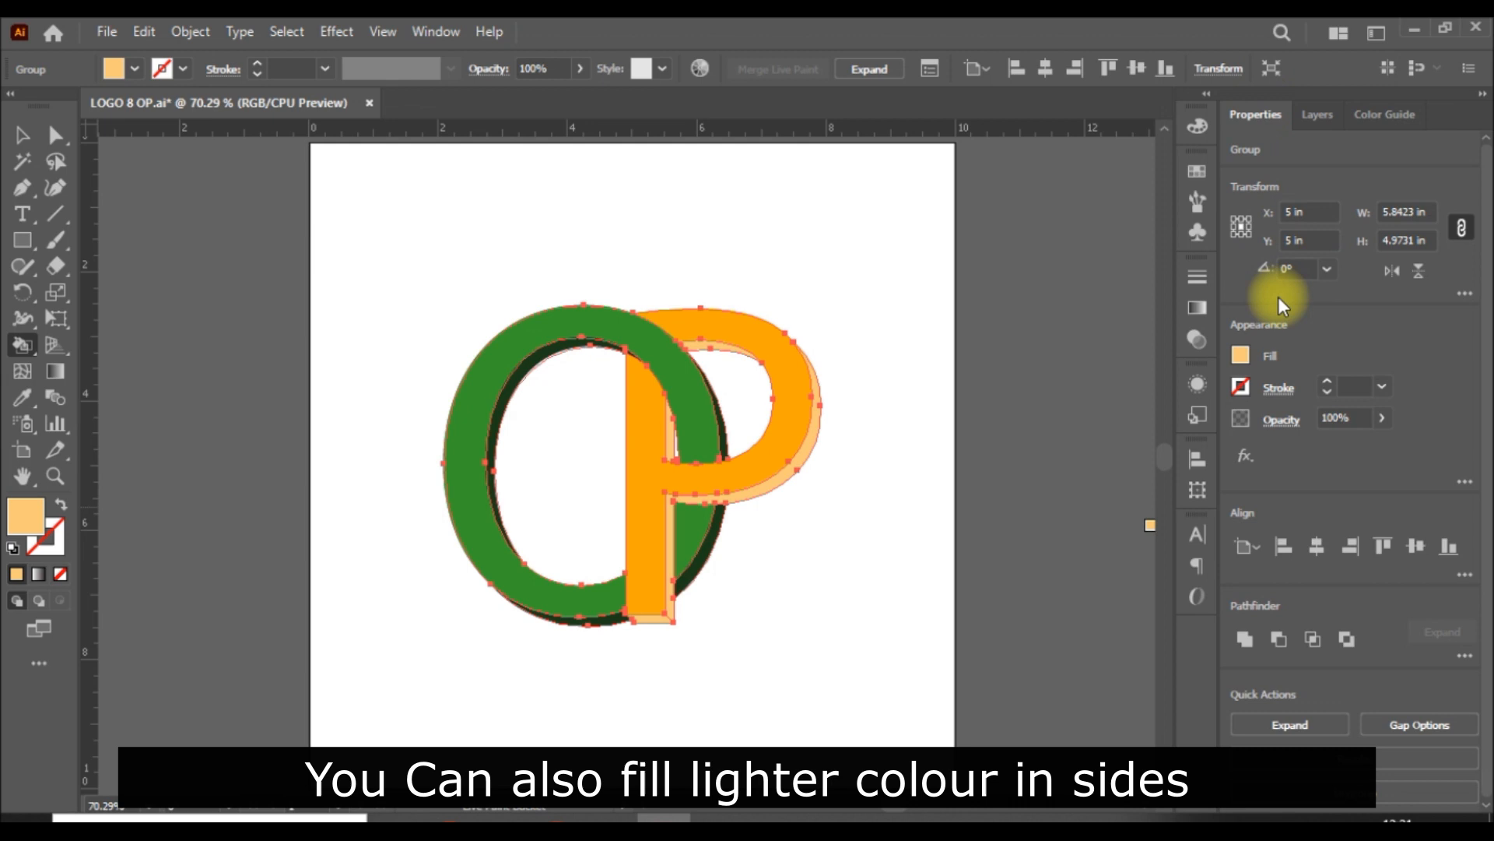
left_click(1241, 358)
left_click(1080, 448)
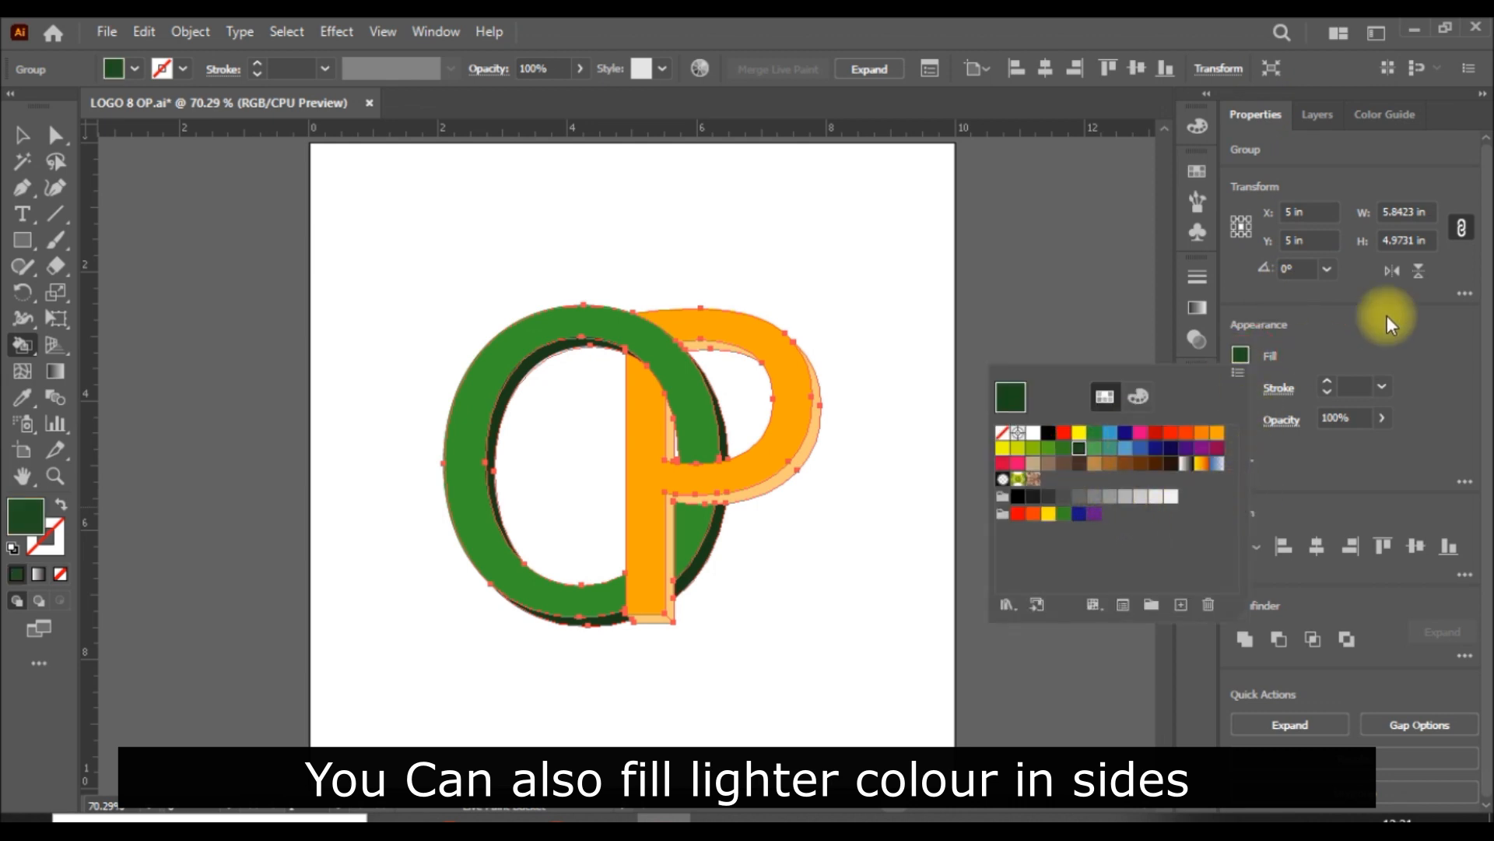
left_click(1436, 302)
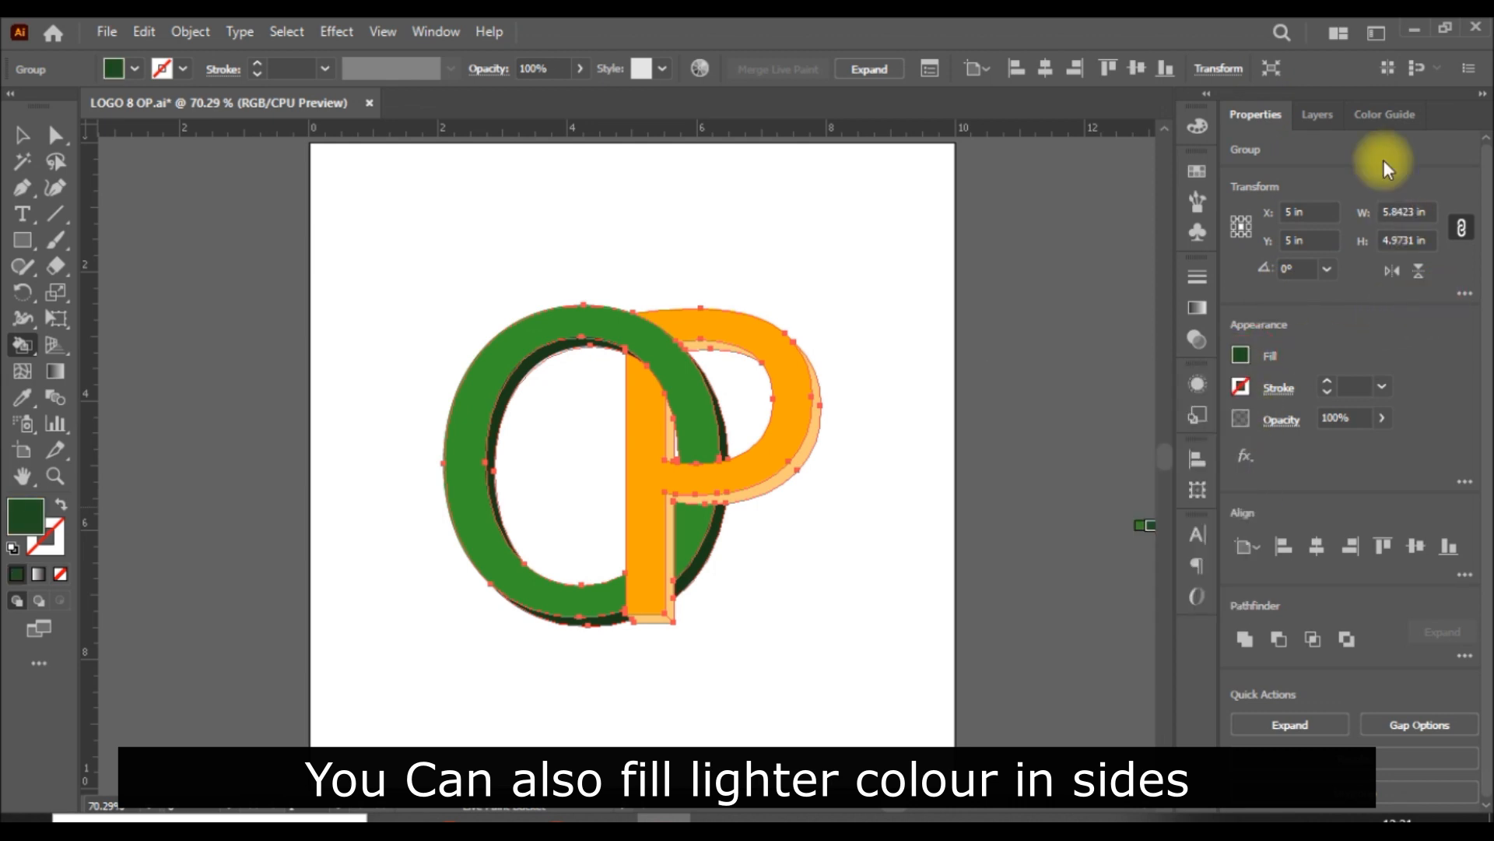
left_click(1376, 110)
left_click(1392, 221)
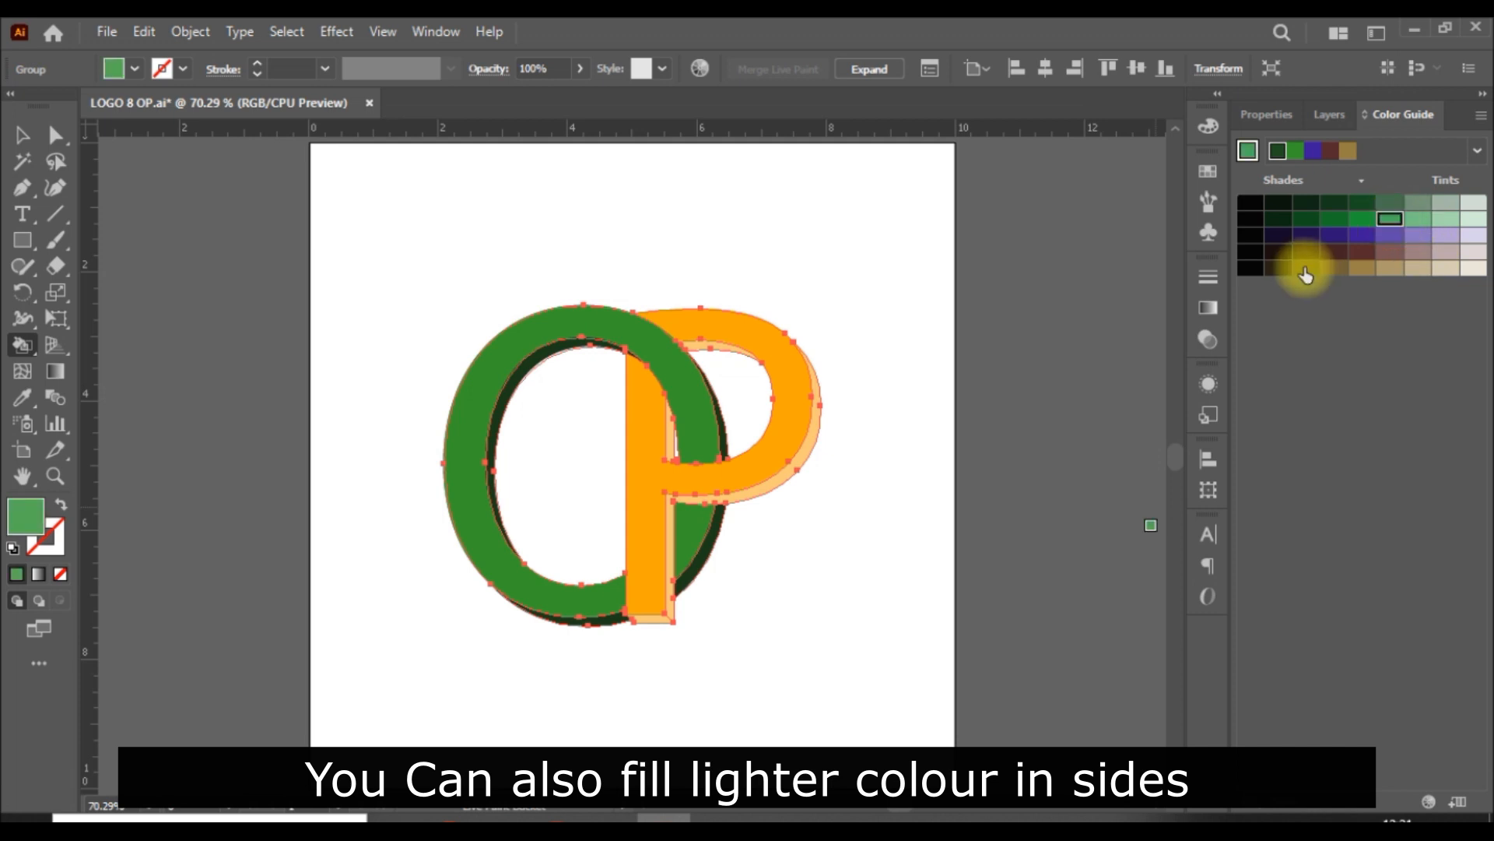
left_click(512, 397)
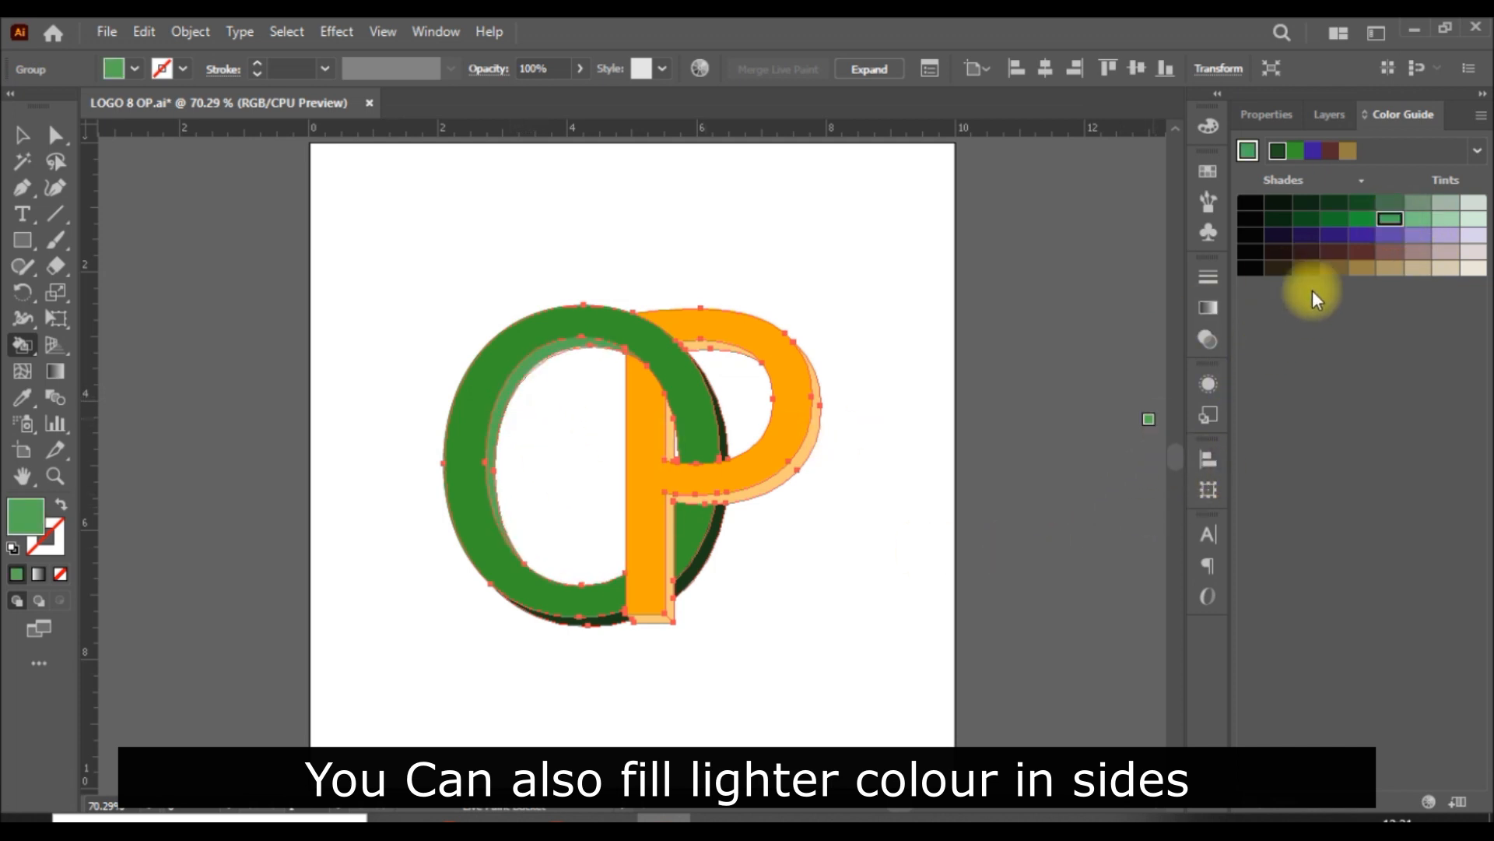
Step: Fill the O's inner, outer and bottom side faces with the next lighter green tint and deselect the logo
left_click(1417, 217)
left_click(504, 413)
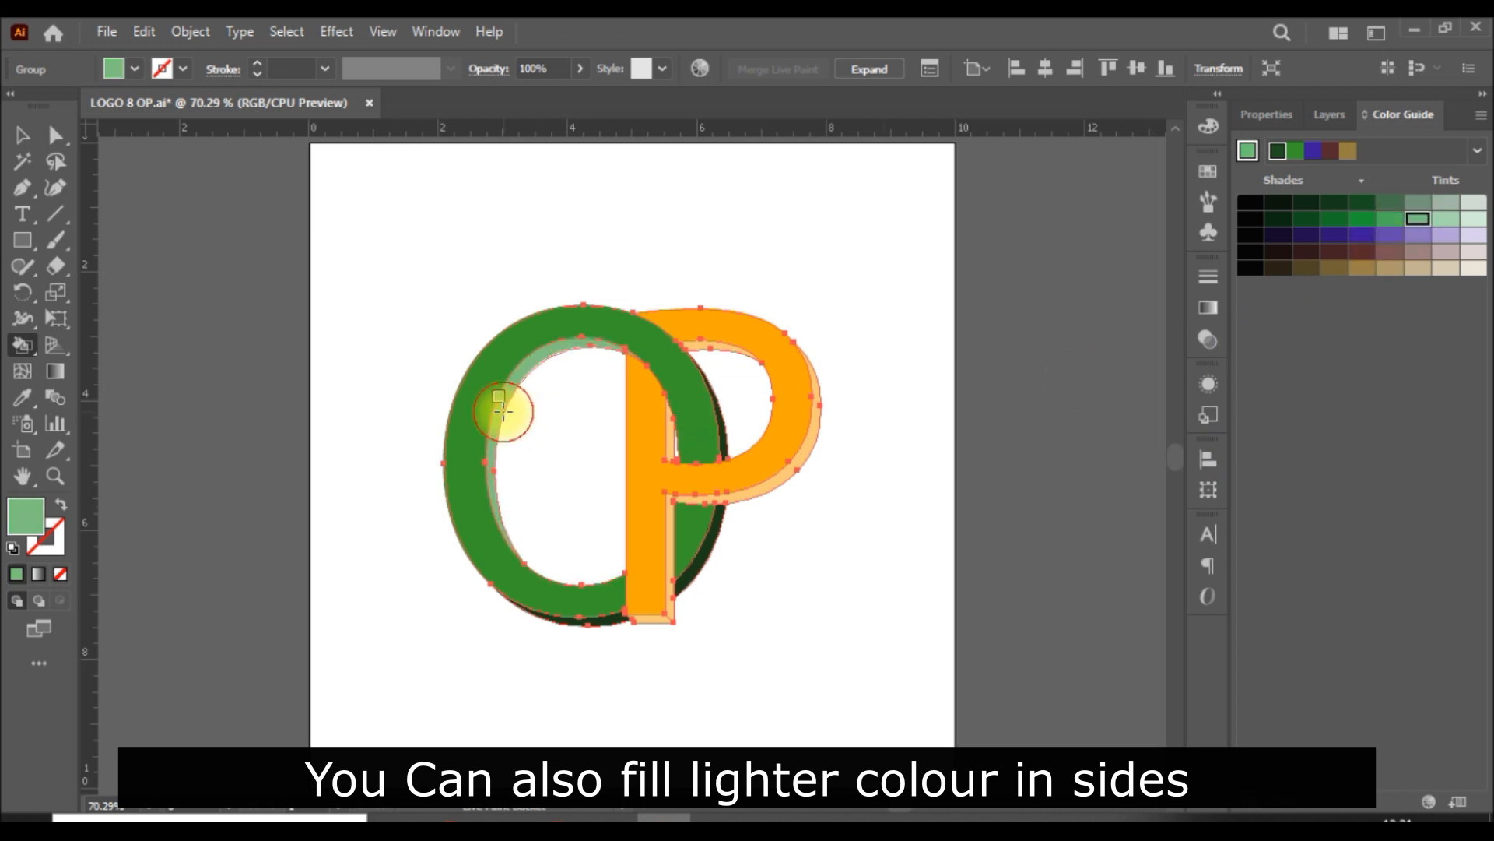
left_click(698, 564)
left_click(723, 430)
left_click(604, 623)
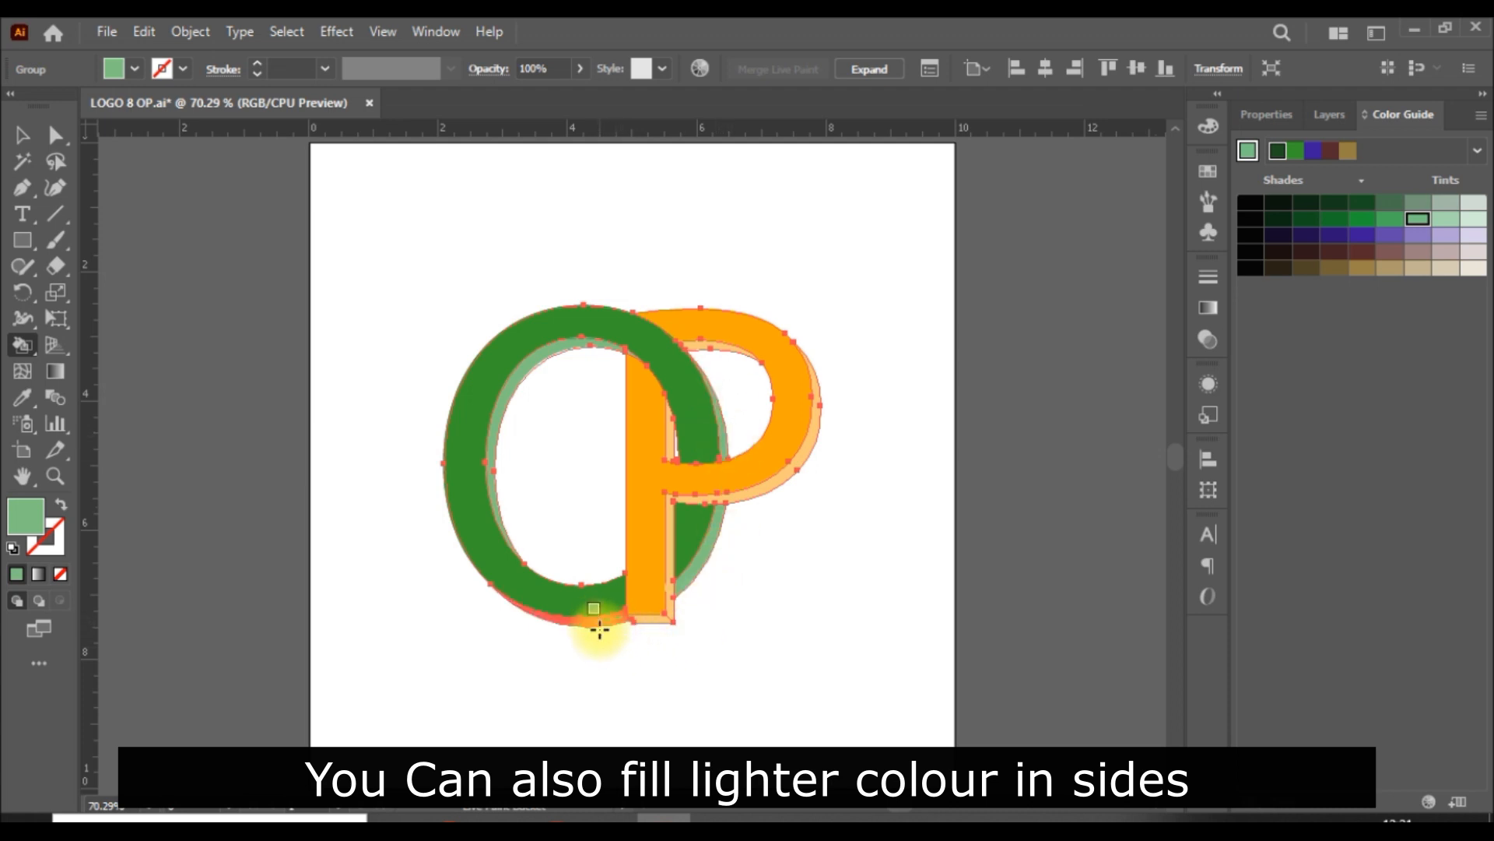
left_click(23, 135)
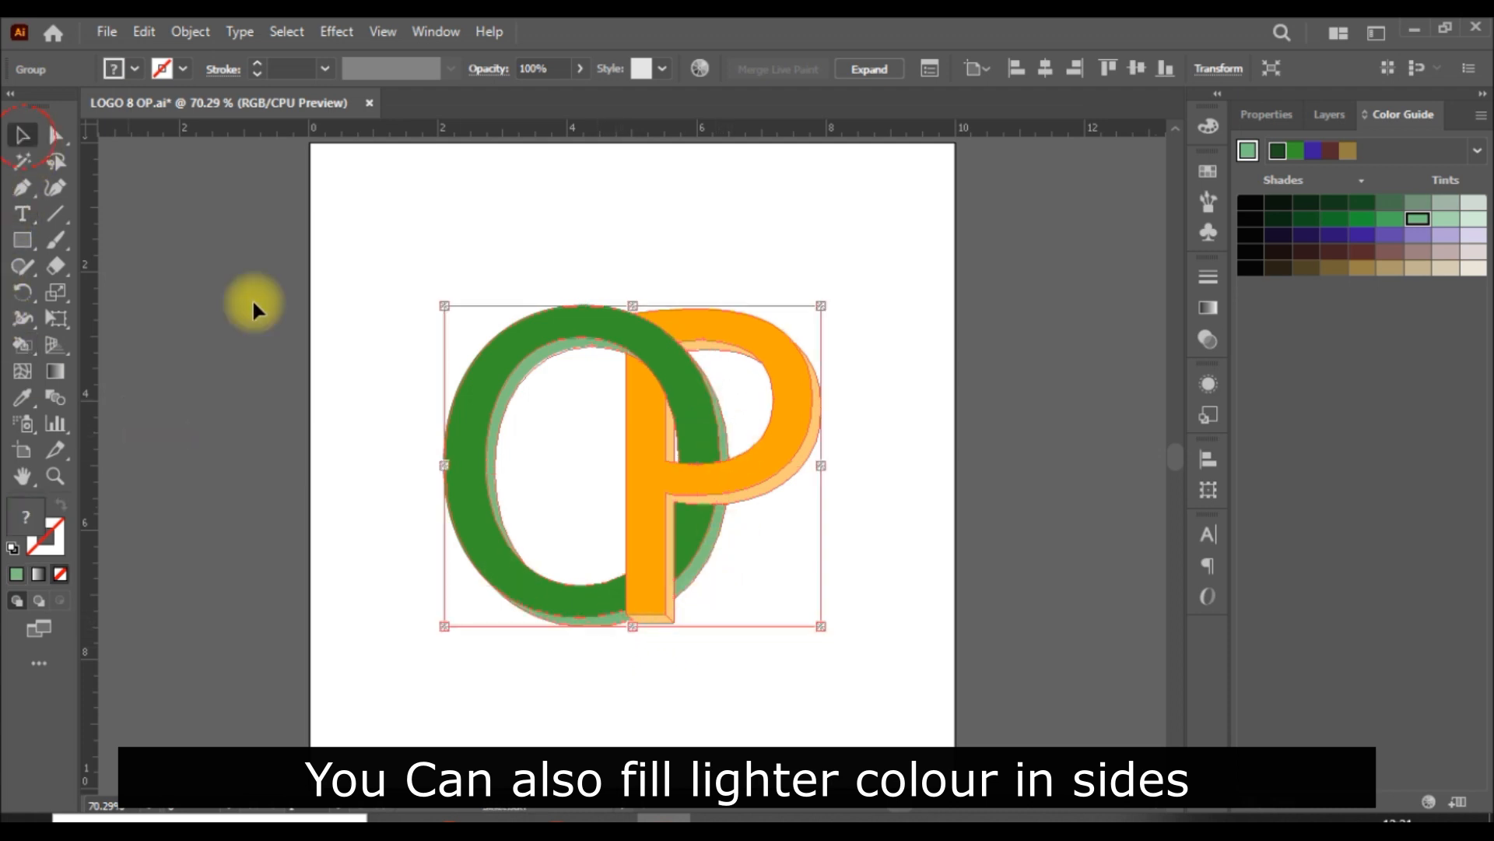
left_click(885, 285)
key("ctrl+0")
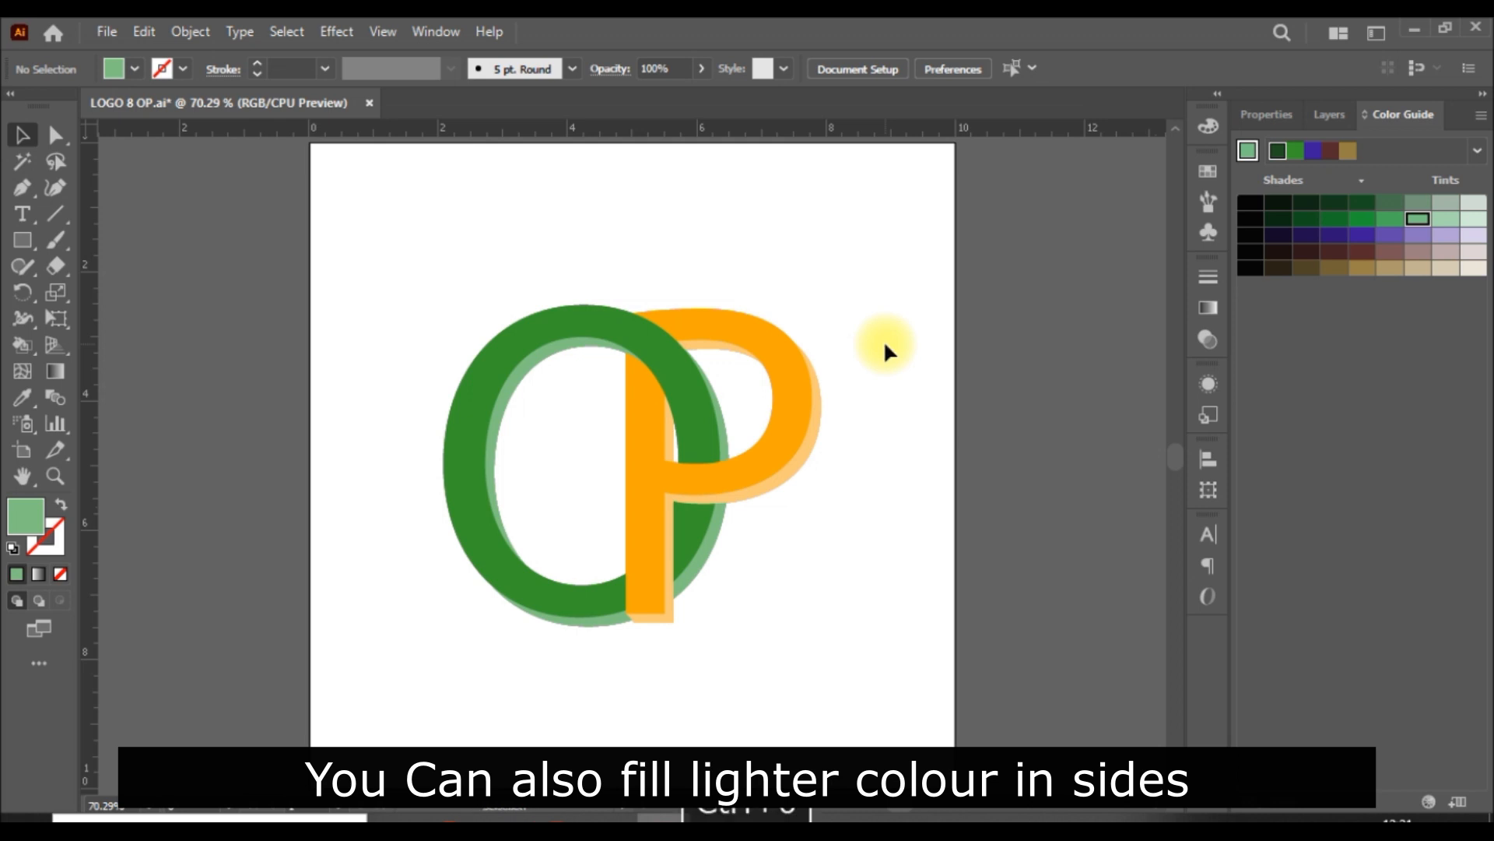
key("a")
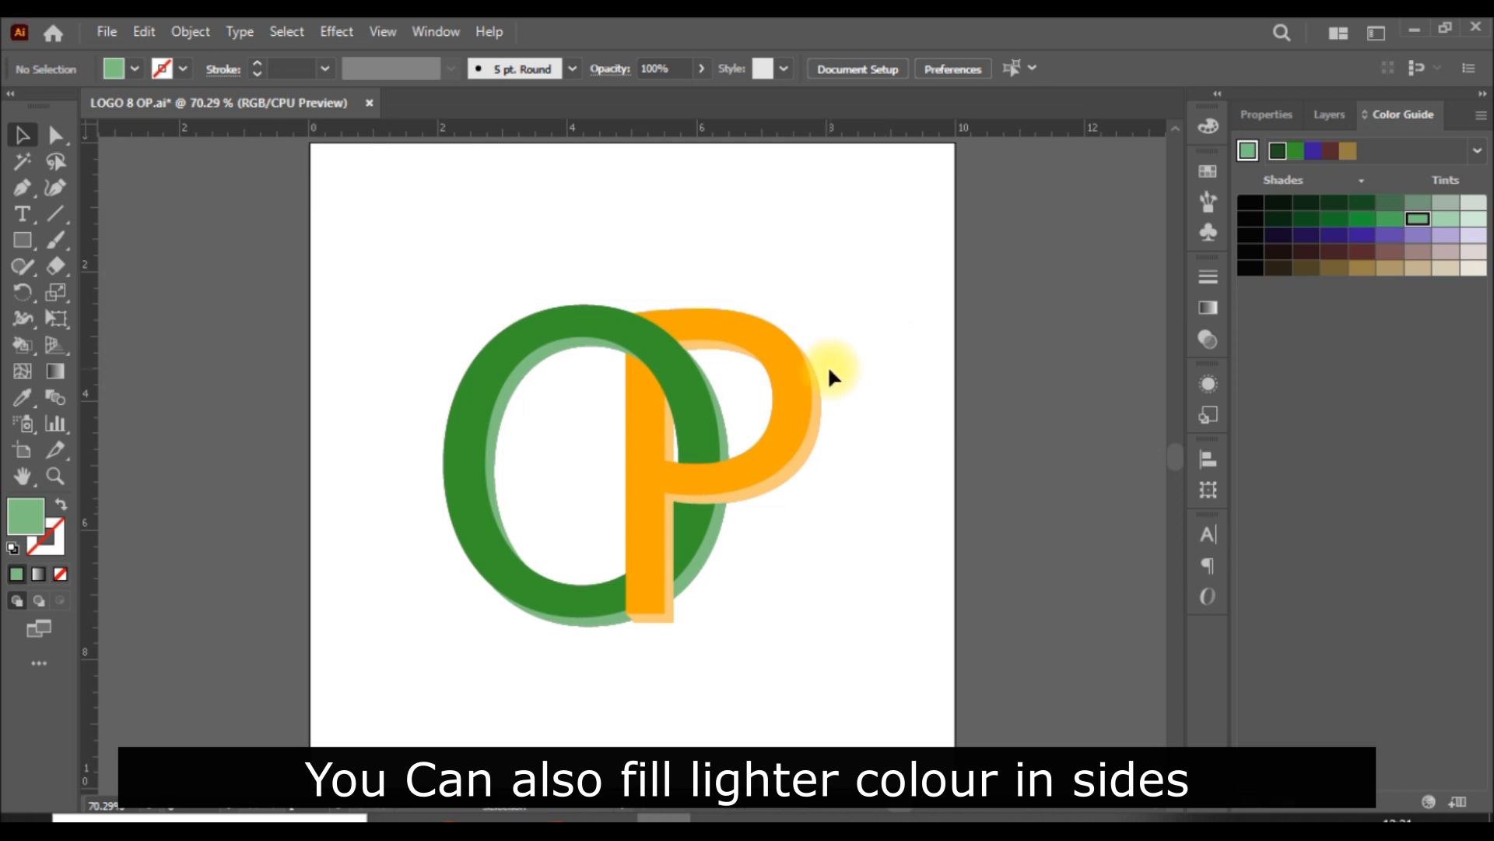